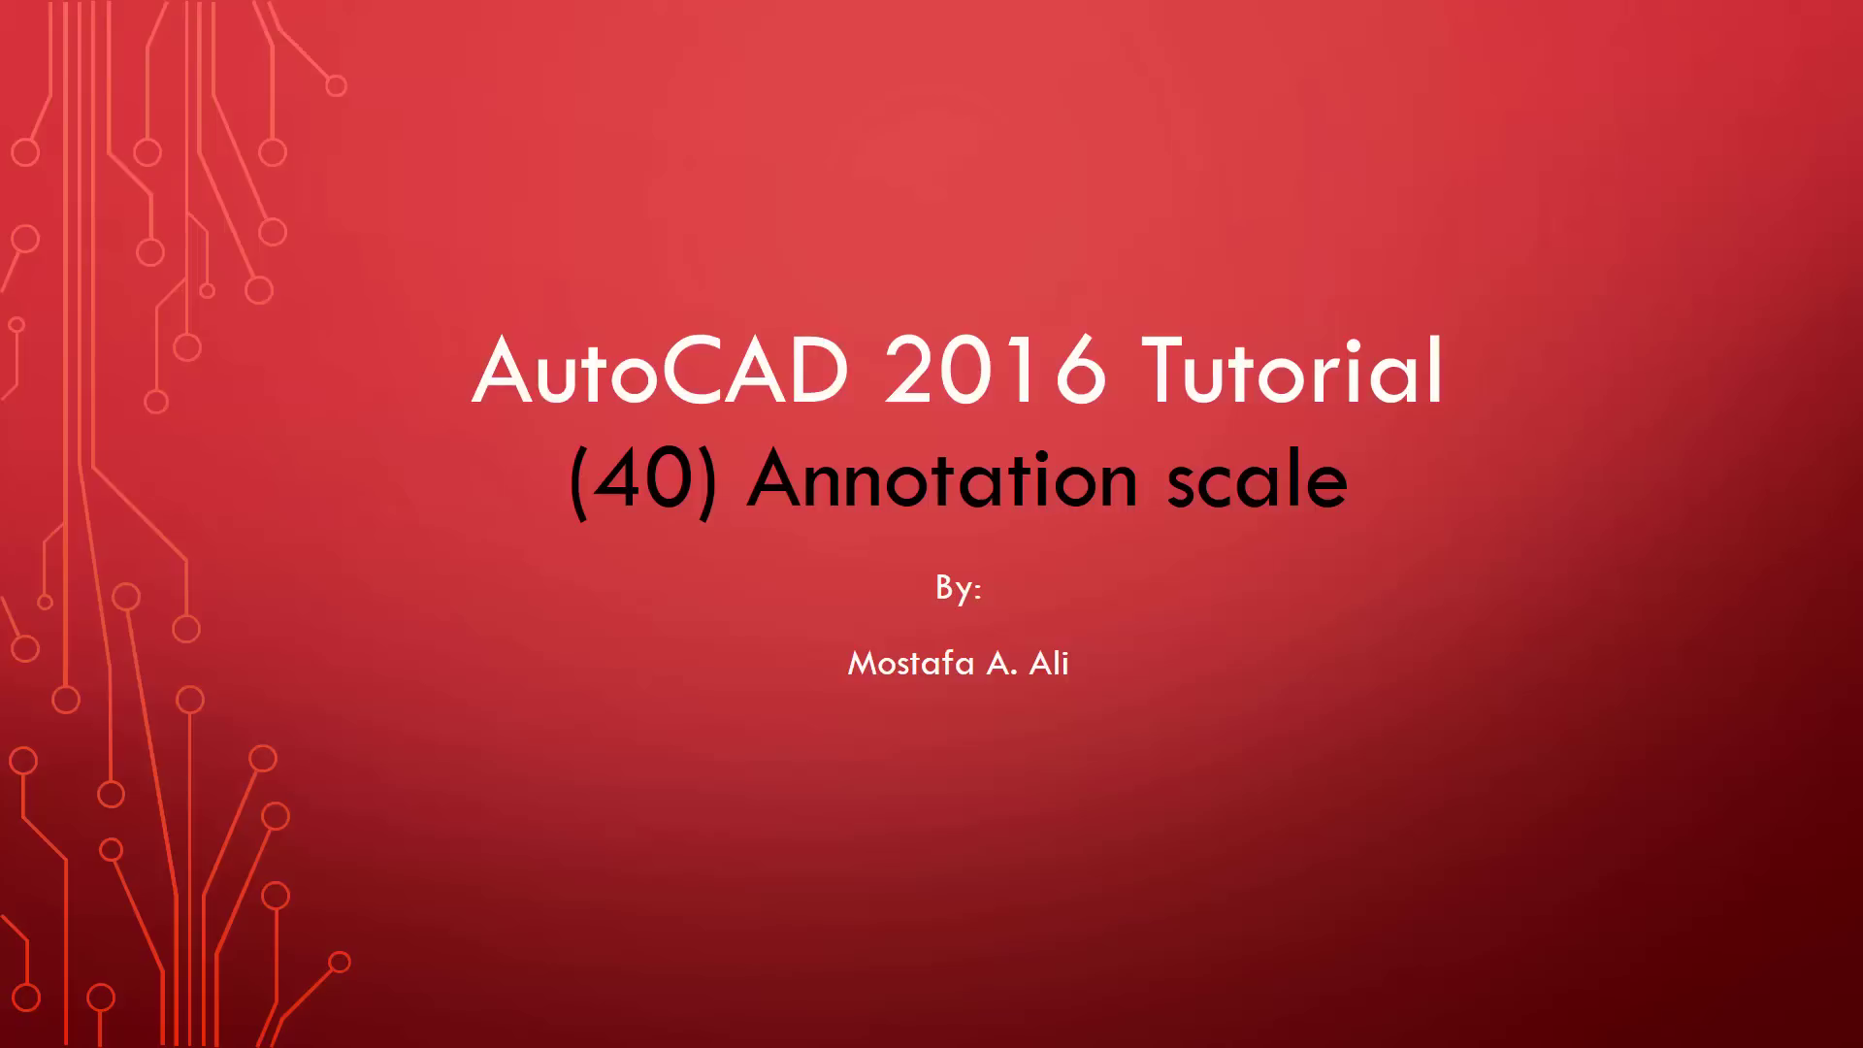
# - Advance the slideshow past the Prerequisites slide to the Problem Statement slide
pyautogui.press('Right')
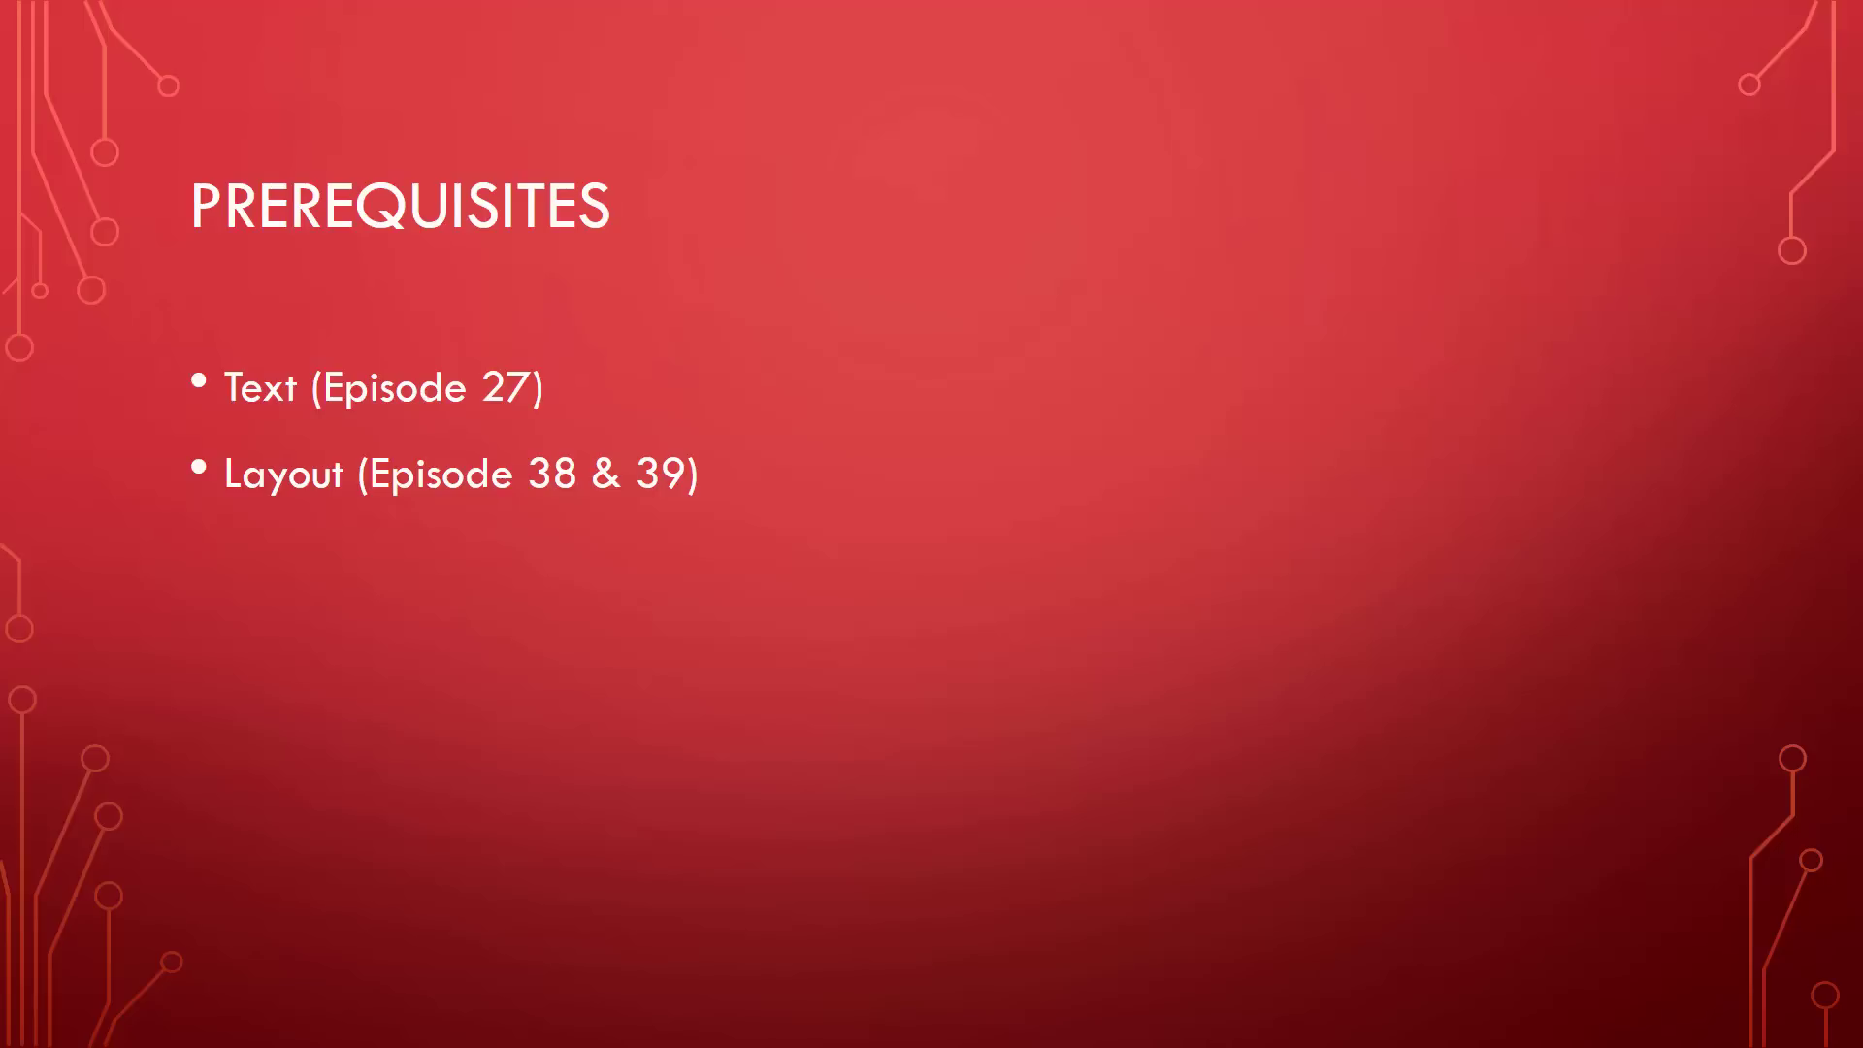
pyautogui.press('Right')
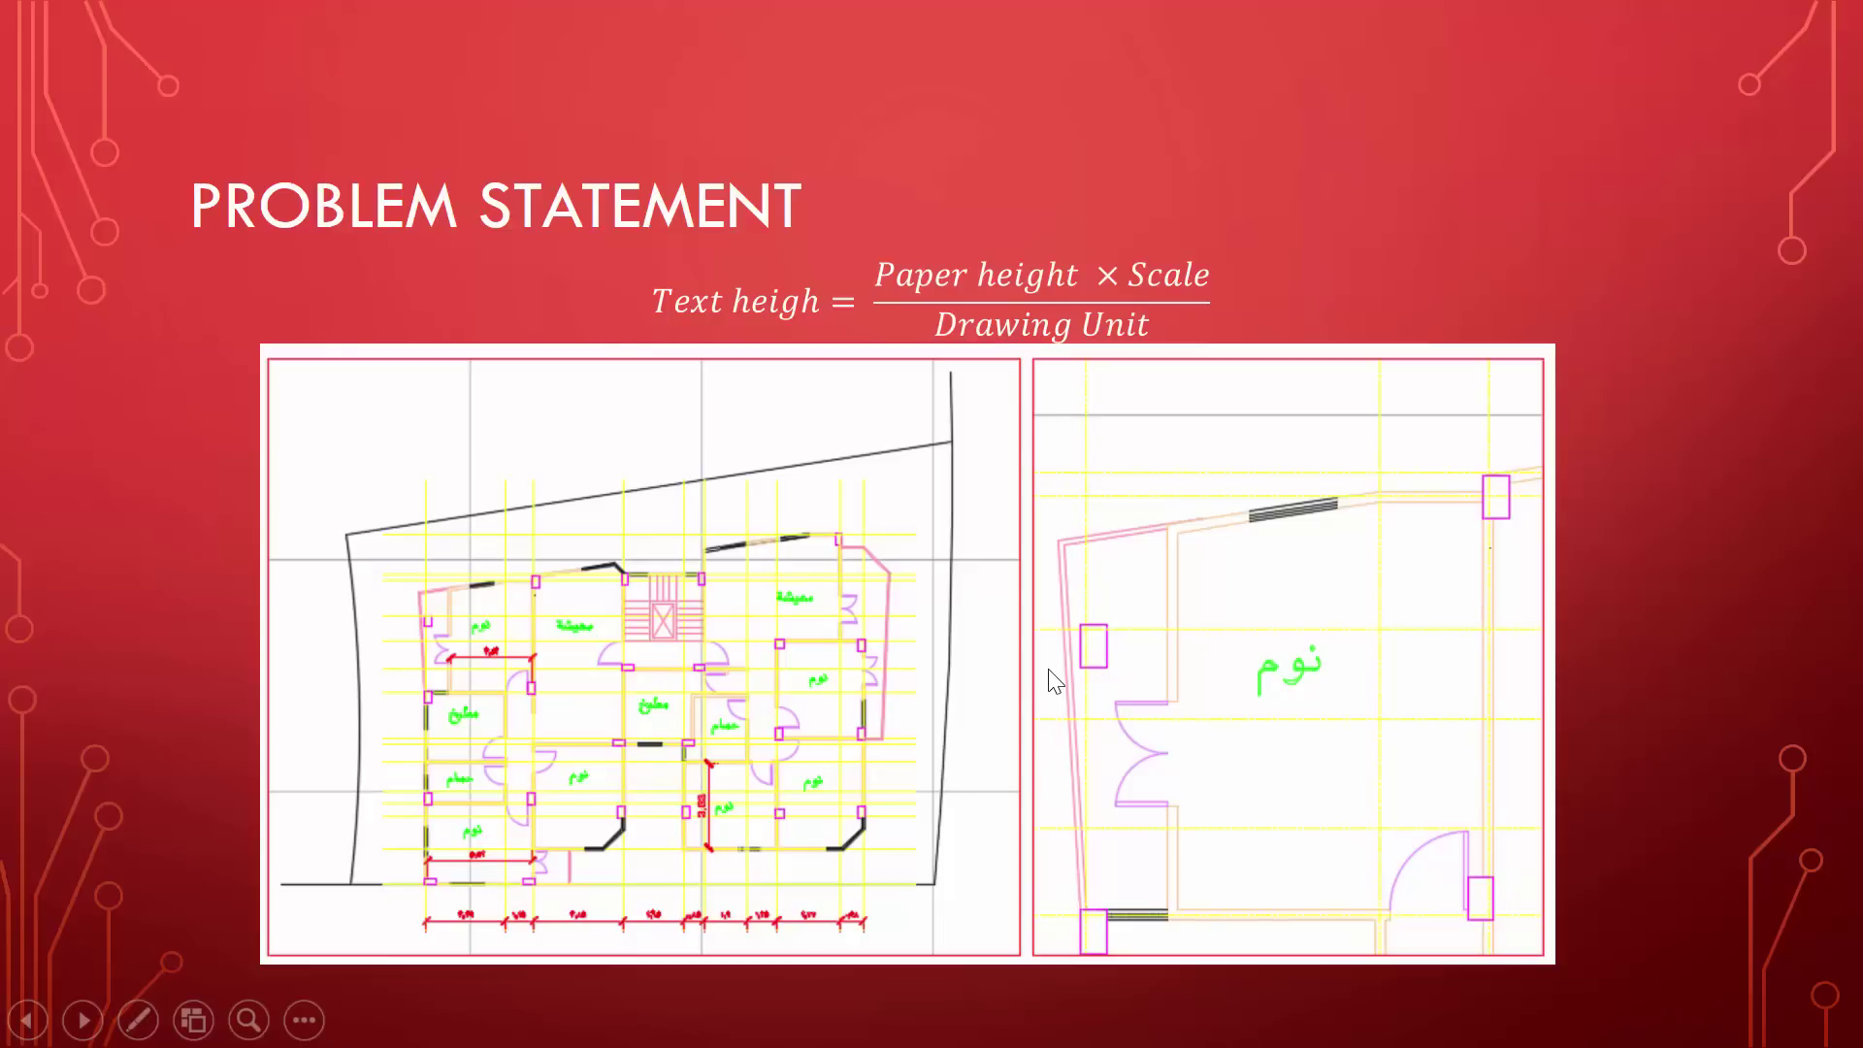
# - Advance the slideshow to the Annotation Scale slide
pyautogui.press('Right')
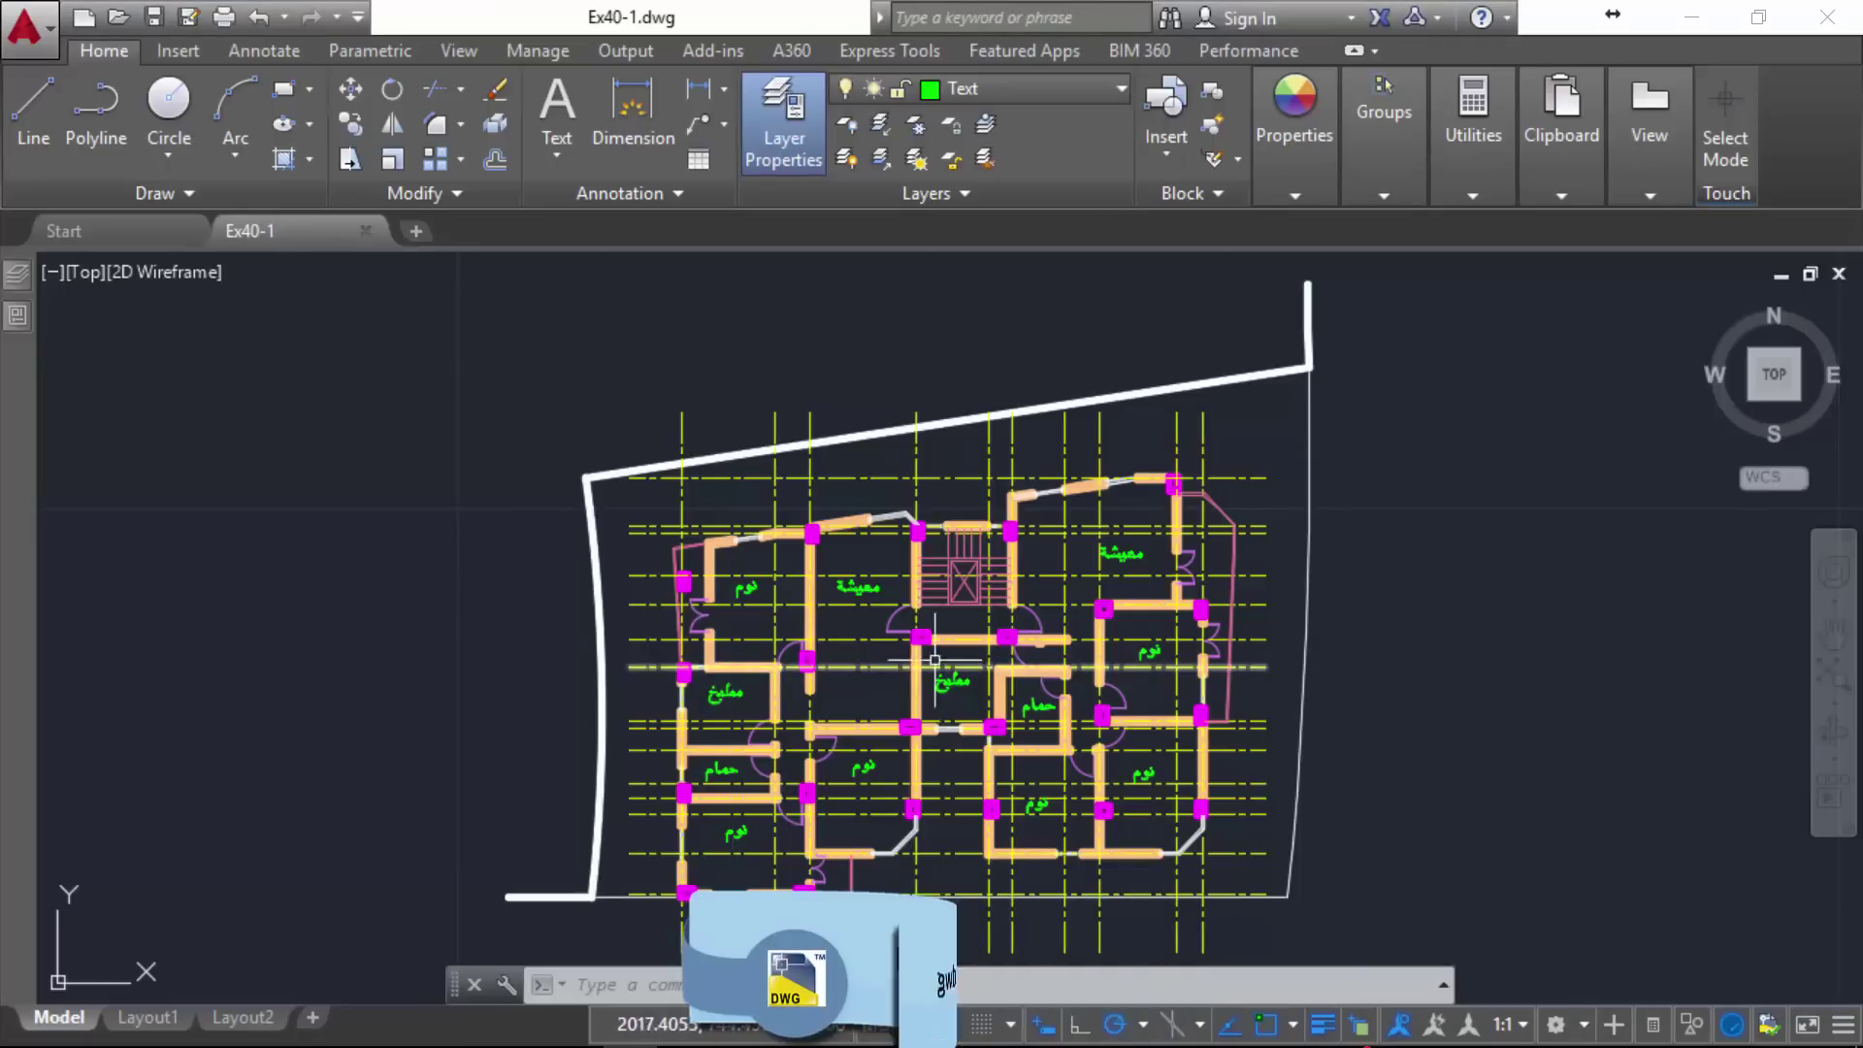
# - Switch to Layout1 and delete its existing viewport
pyautogui.click(742, 587)
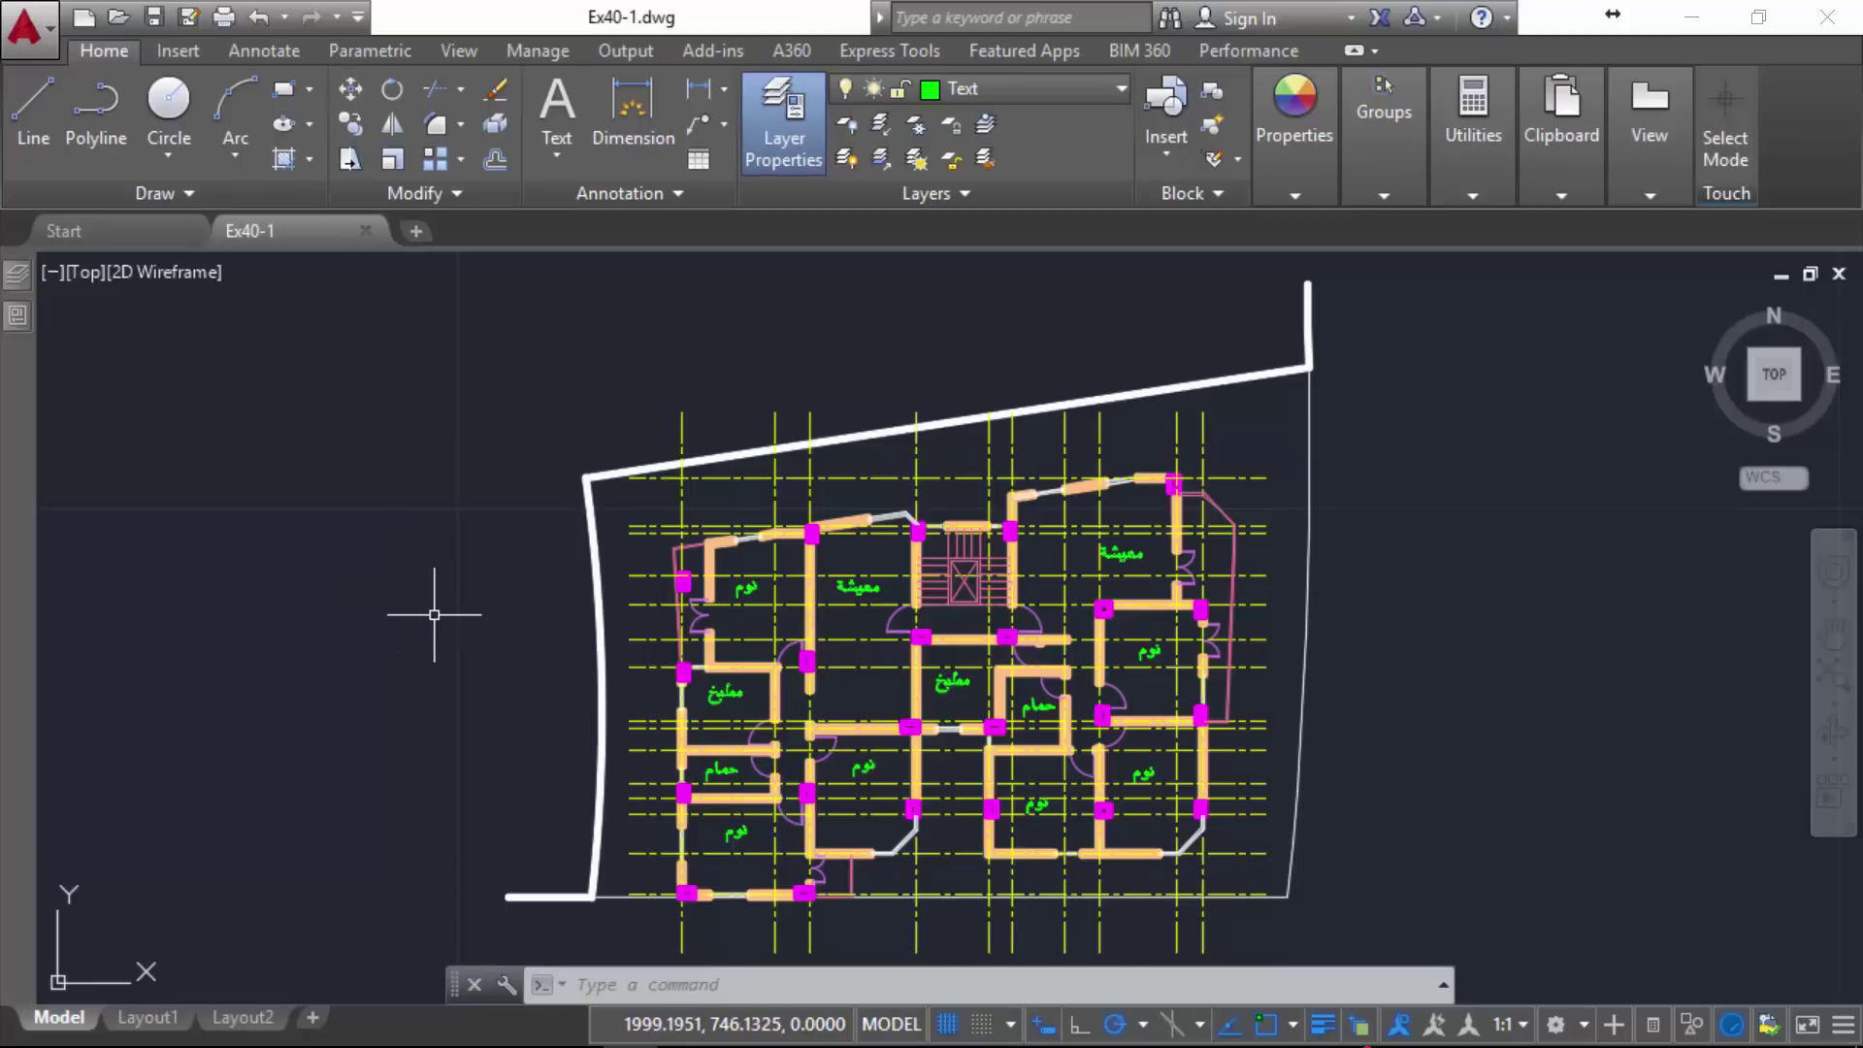
pyautogui.click(145, 1017)
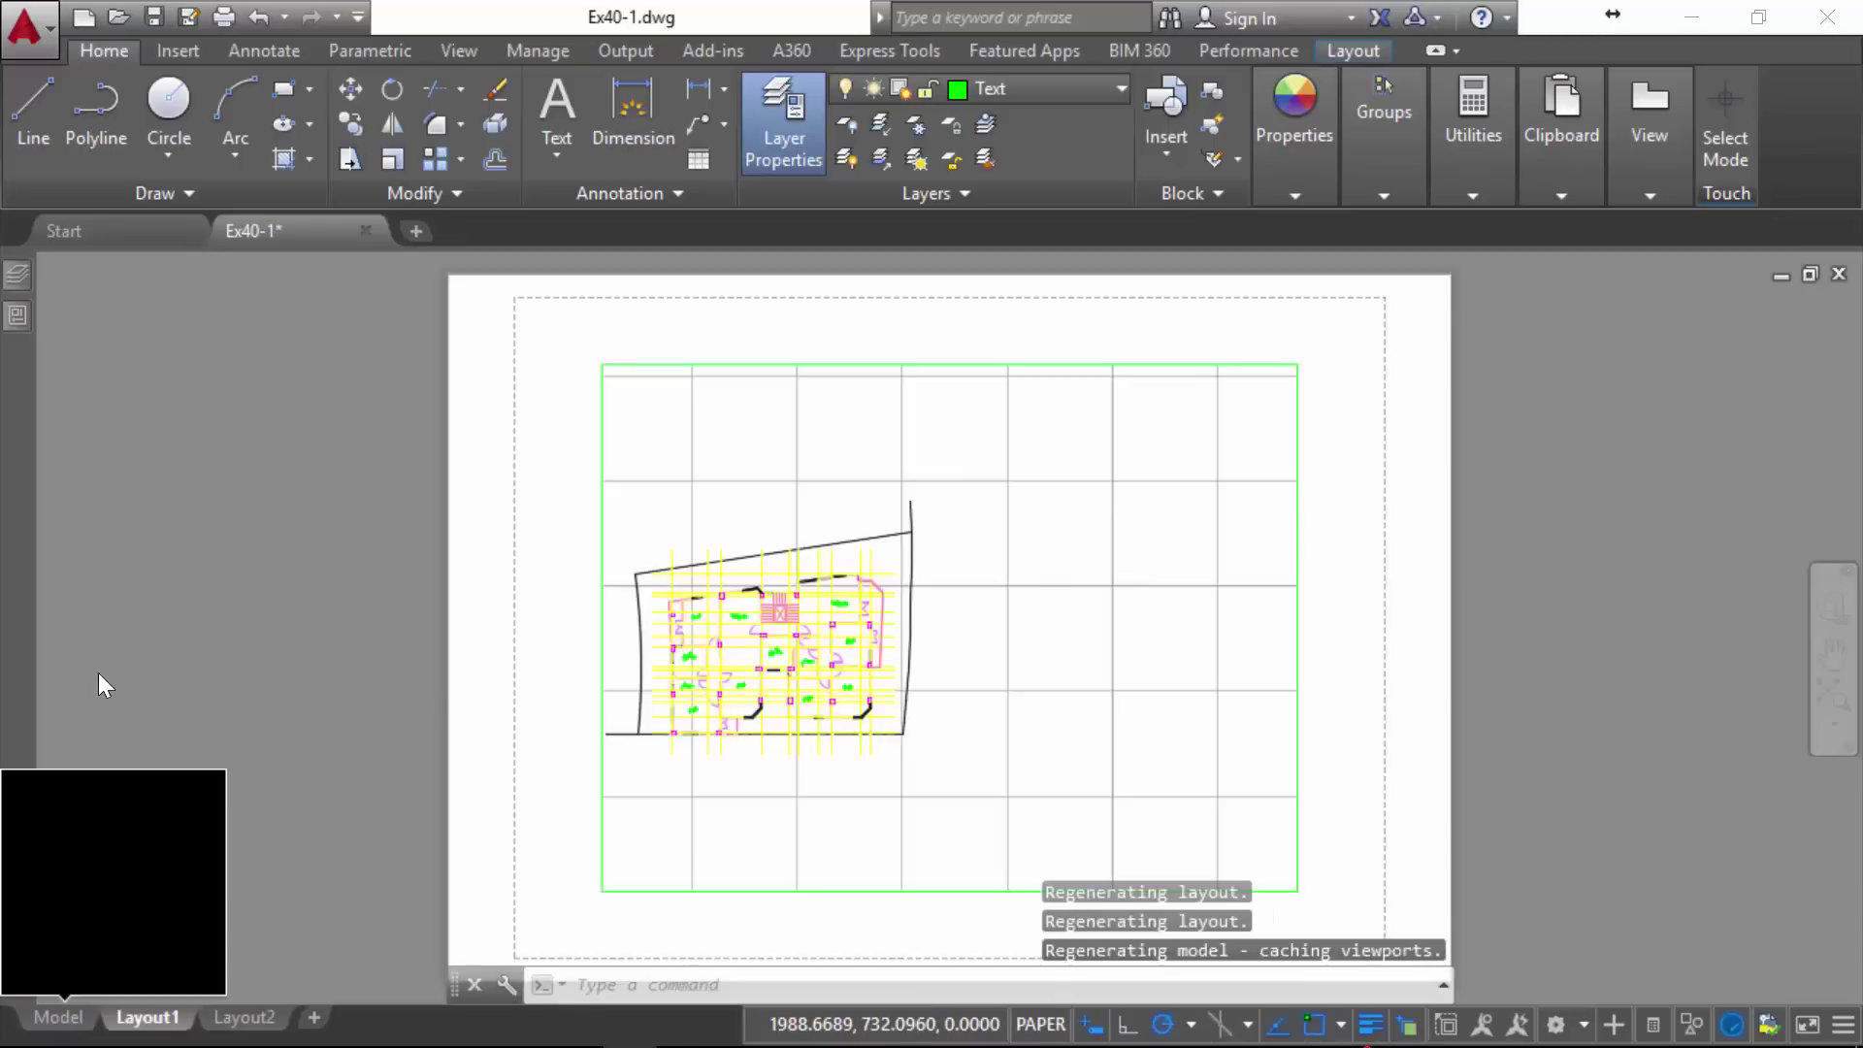
pyautogui.click(592, 860)
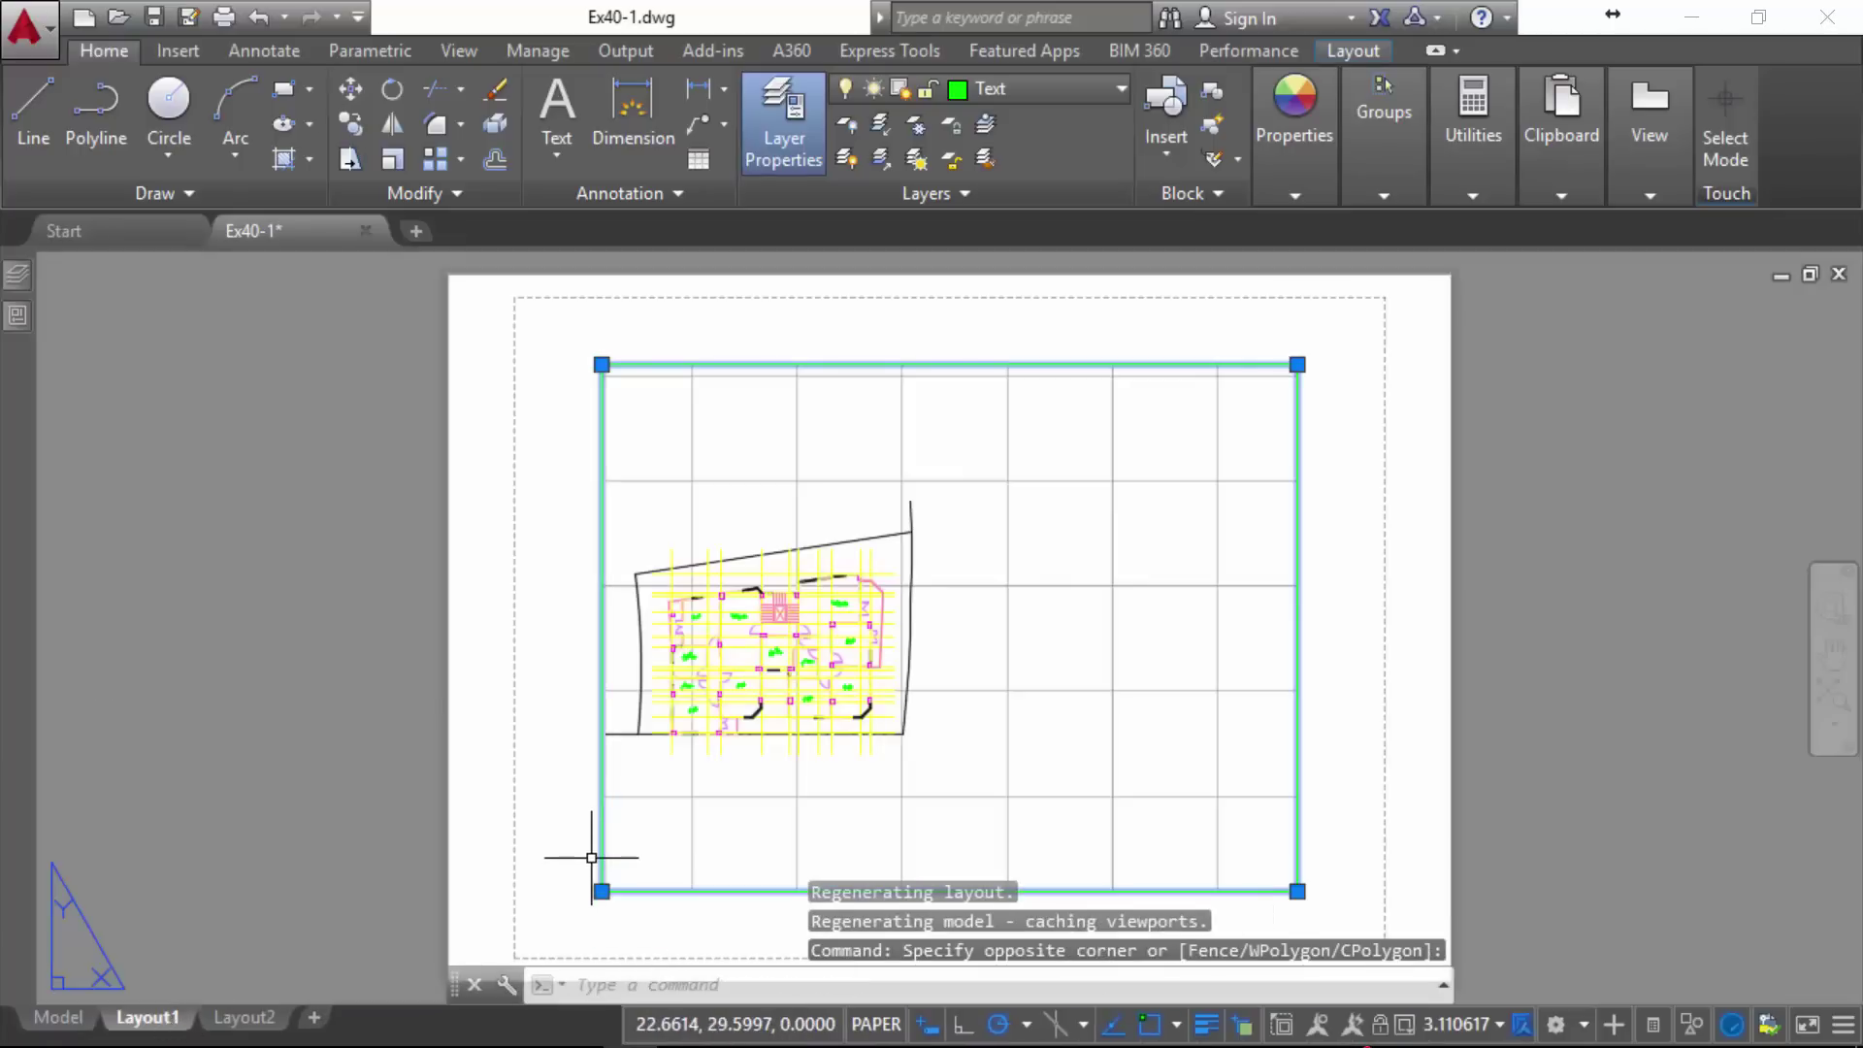
pyautogui.press('Delete')
# - Set Layout1's page setup to the monochrome.ctb plot style on ISO A0 paper
pyautogui.rightClick(146, 1015)
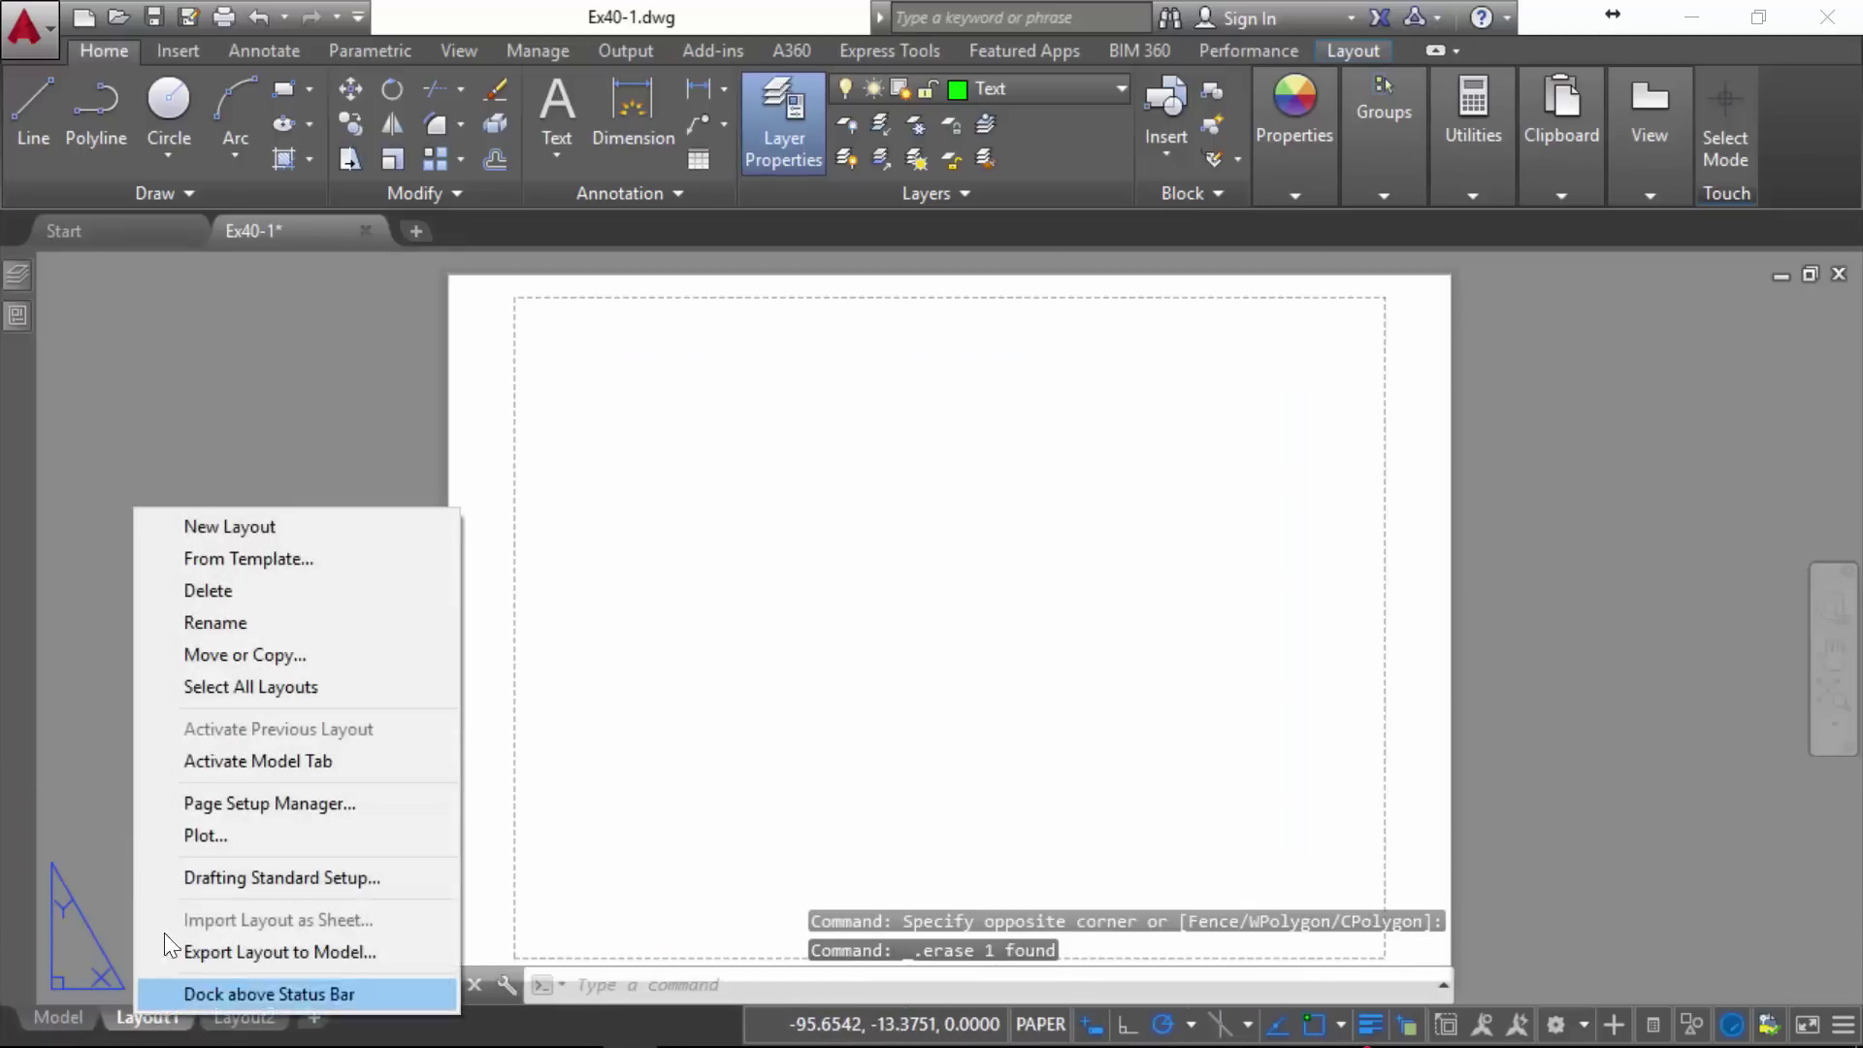
pyautogui.click(300, 809)
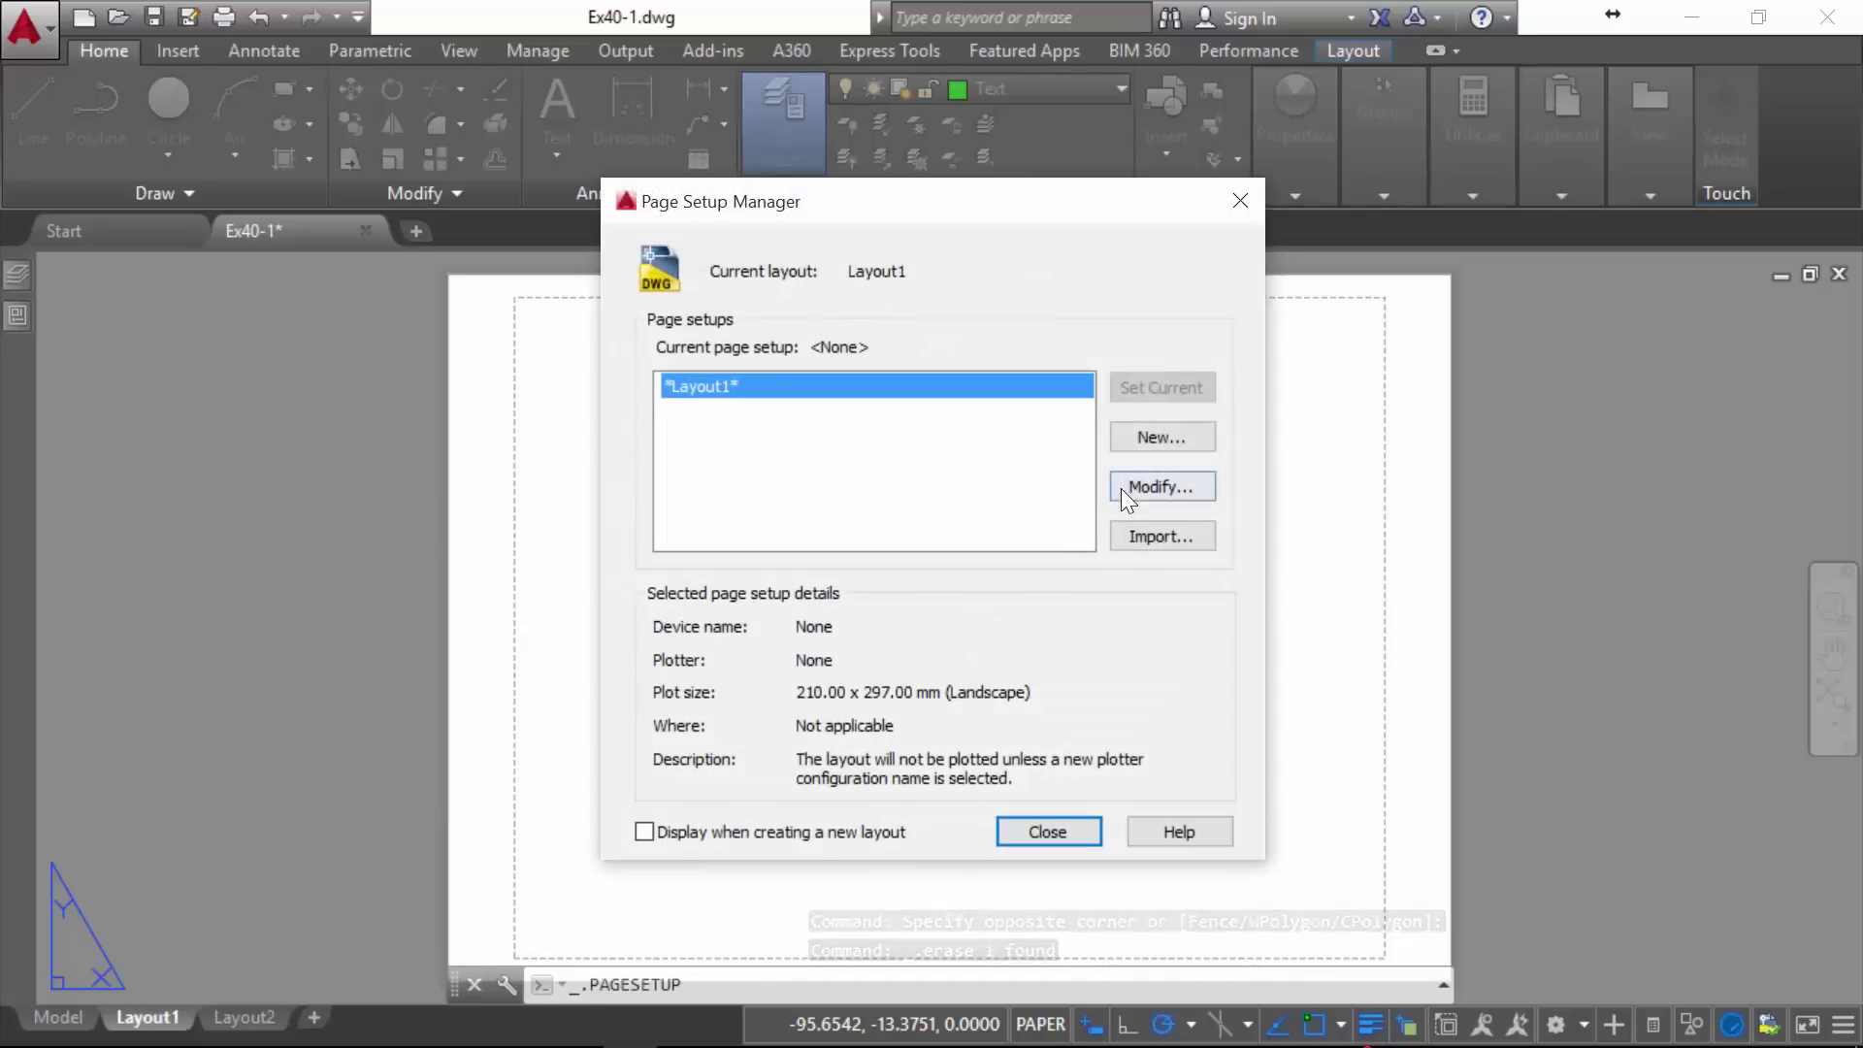
pyautogui.click(1135, 496)
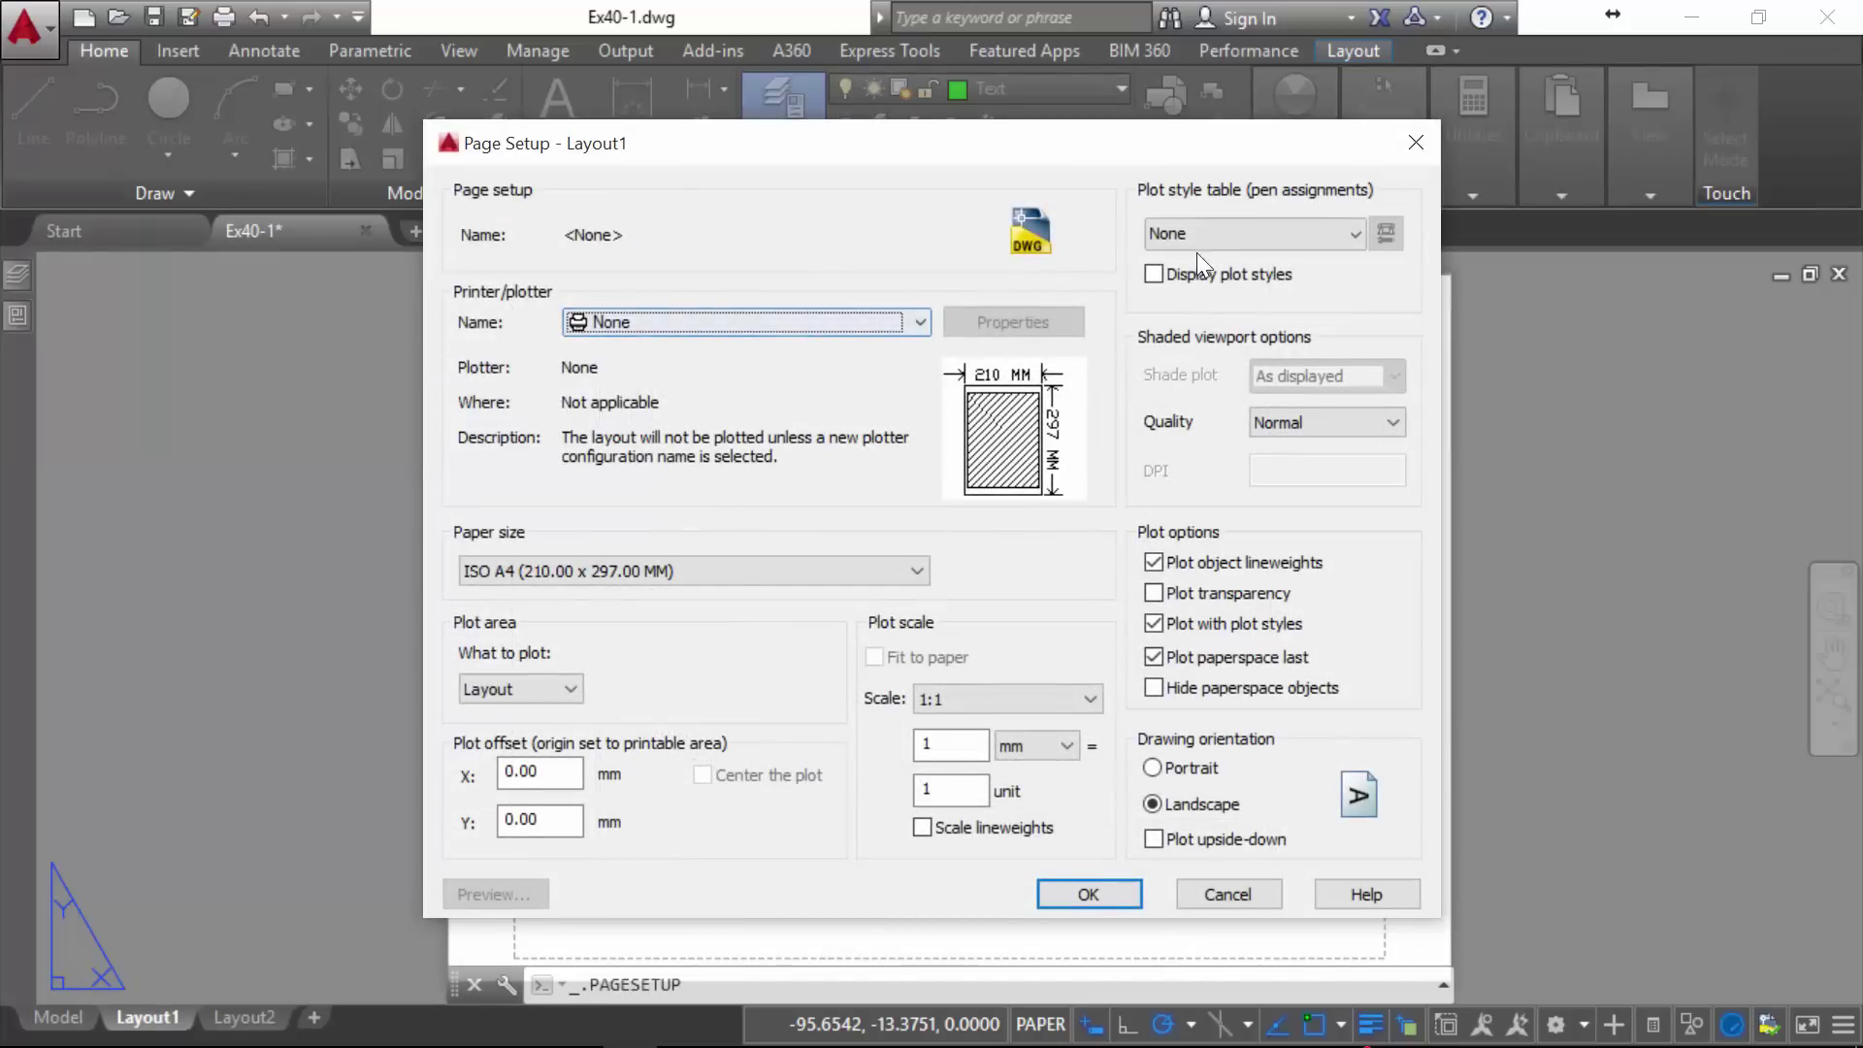
pyautogui.click(1221, 241)
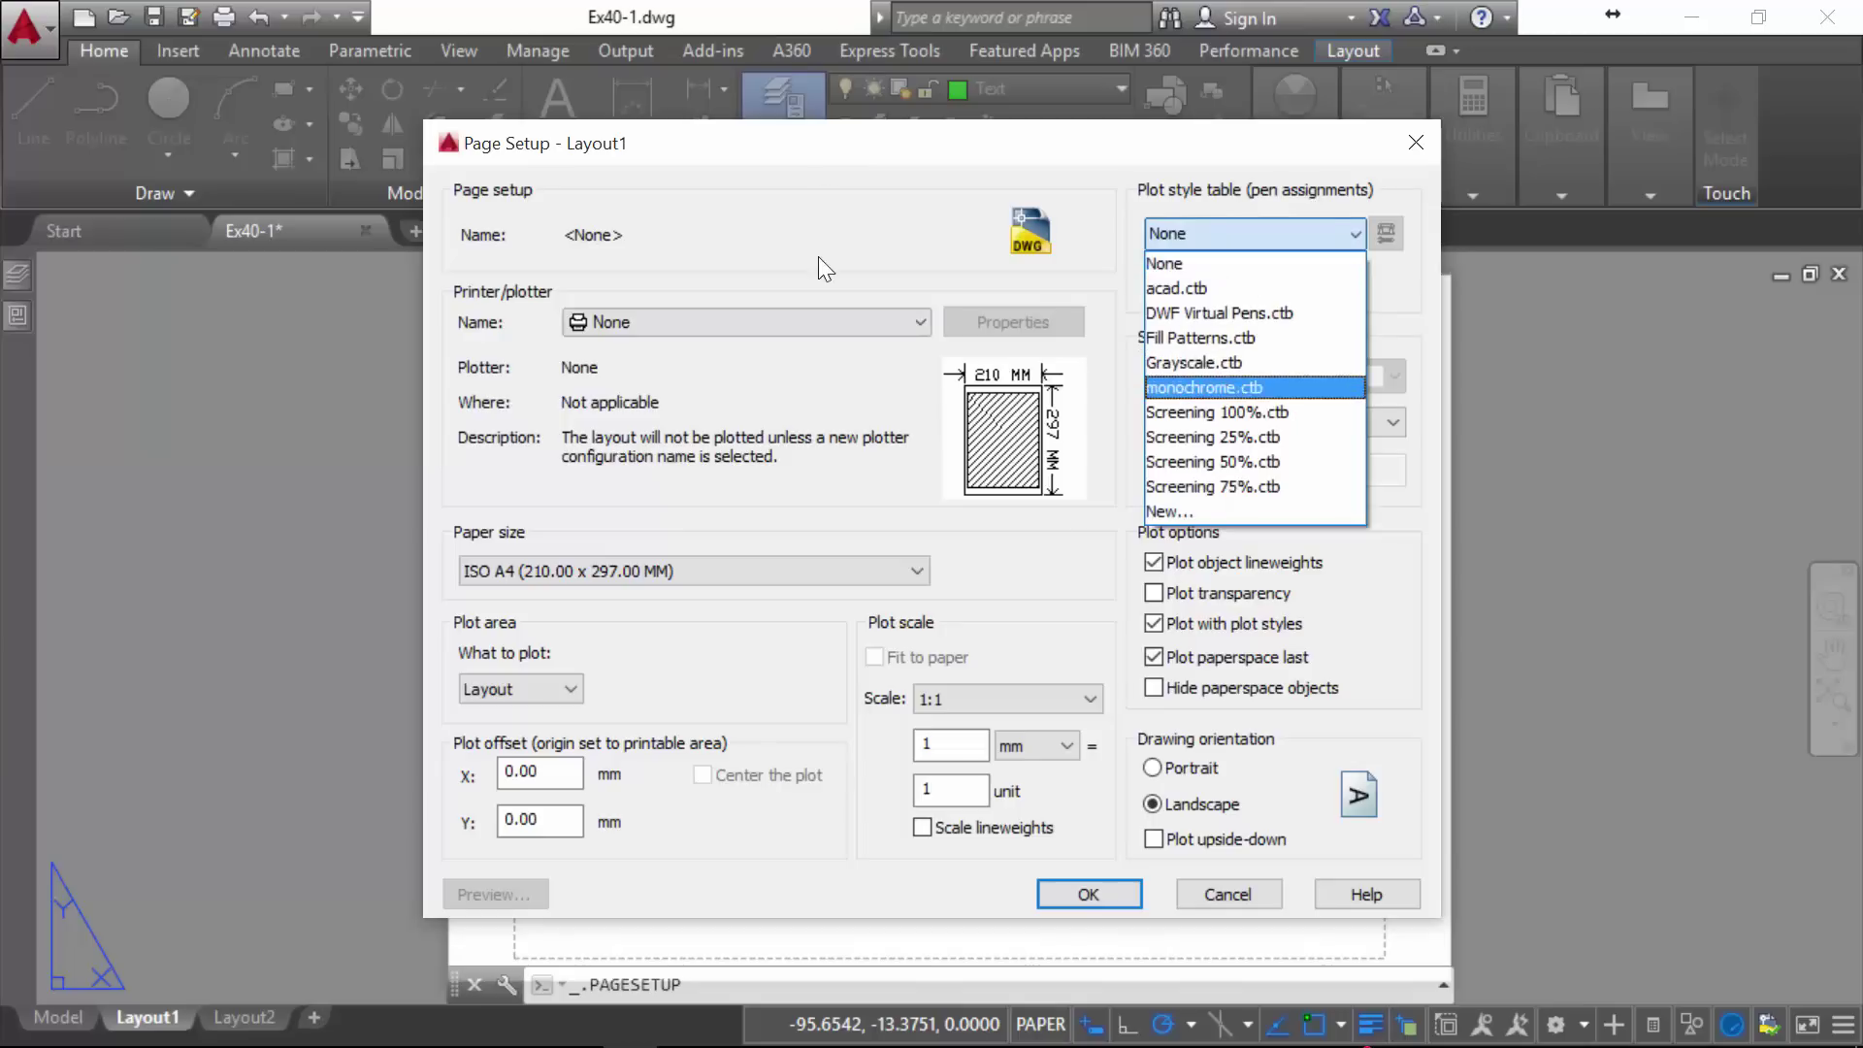
pyautogui.click(1213, 387)
pyautogui.click(679, 571)
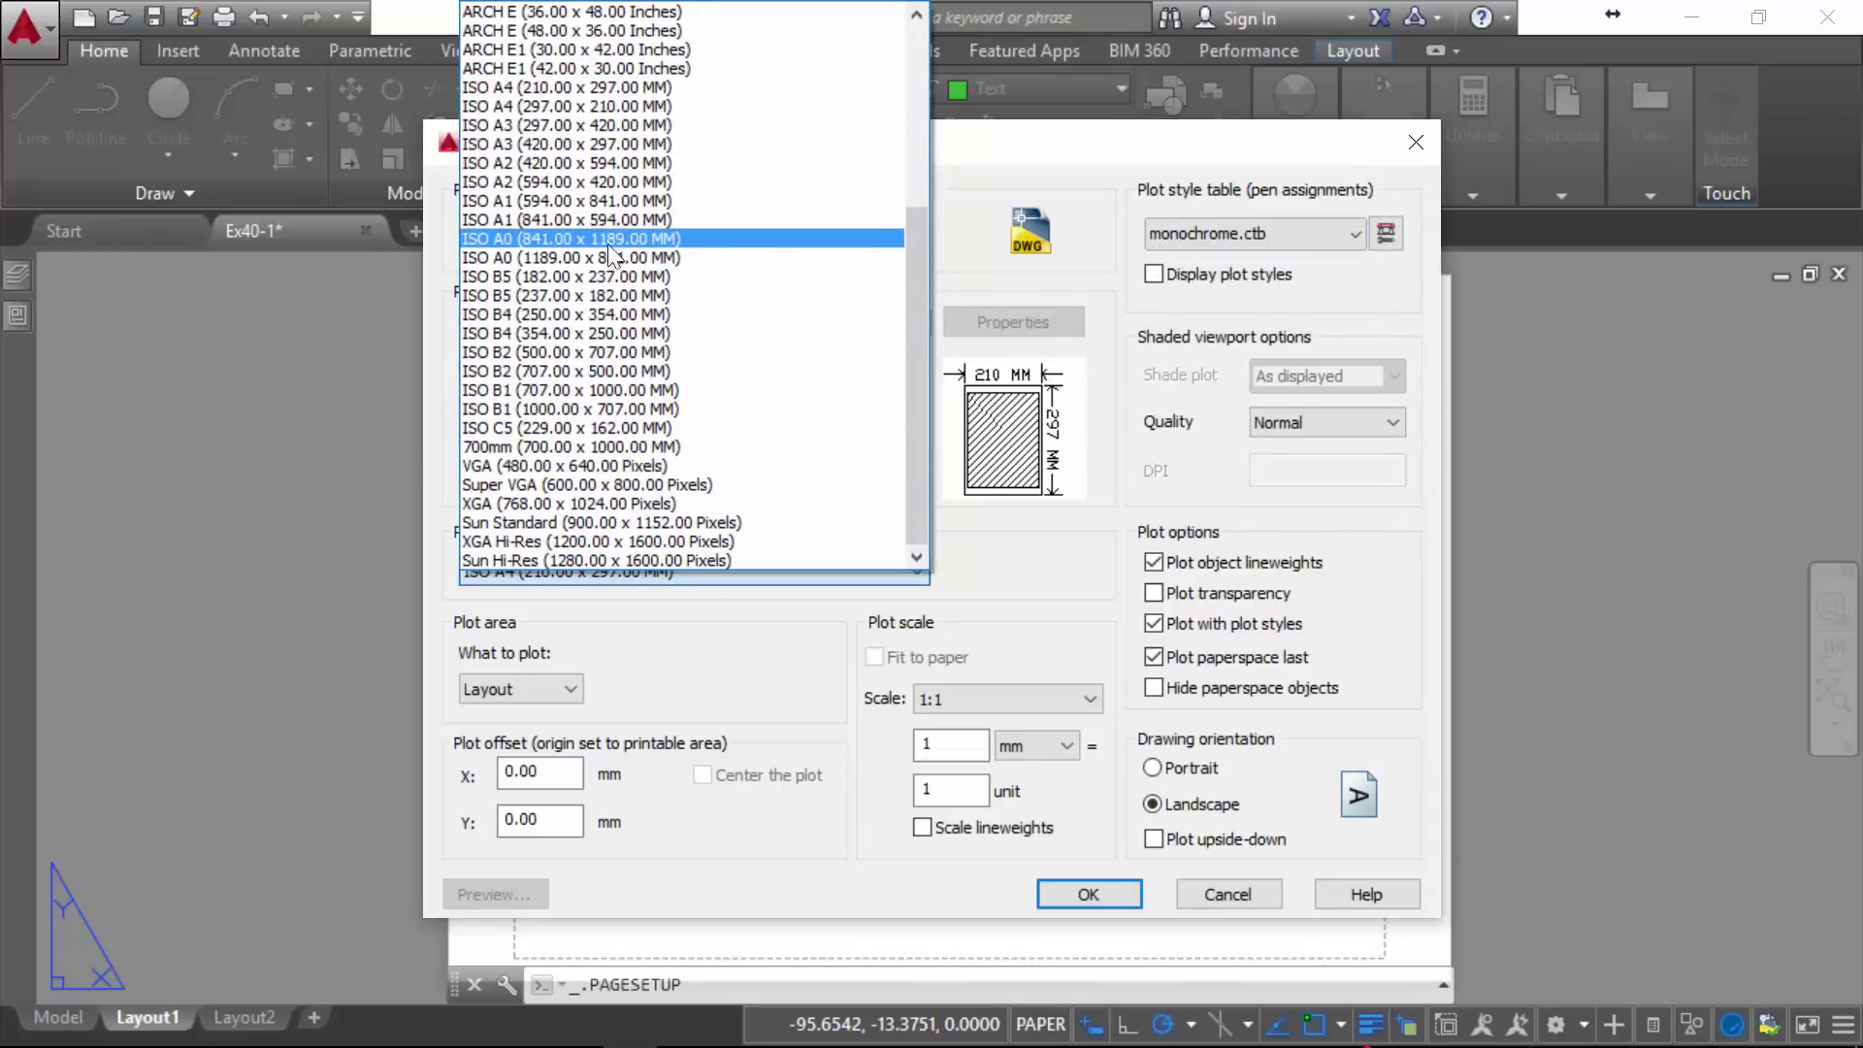
pyautogui.click(587, 239)
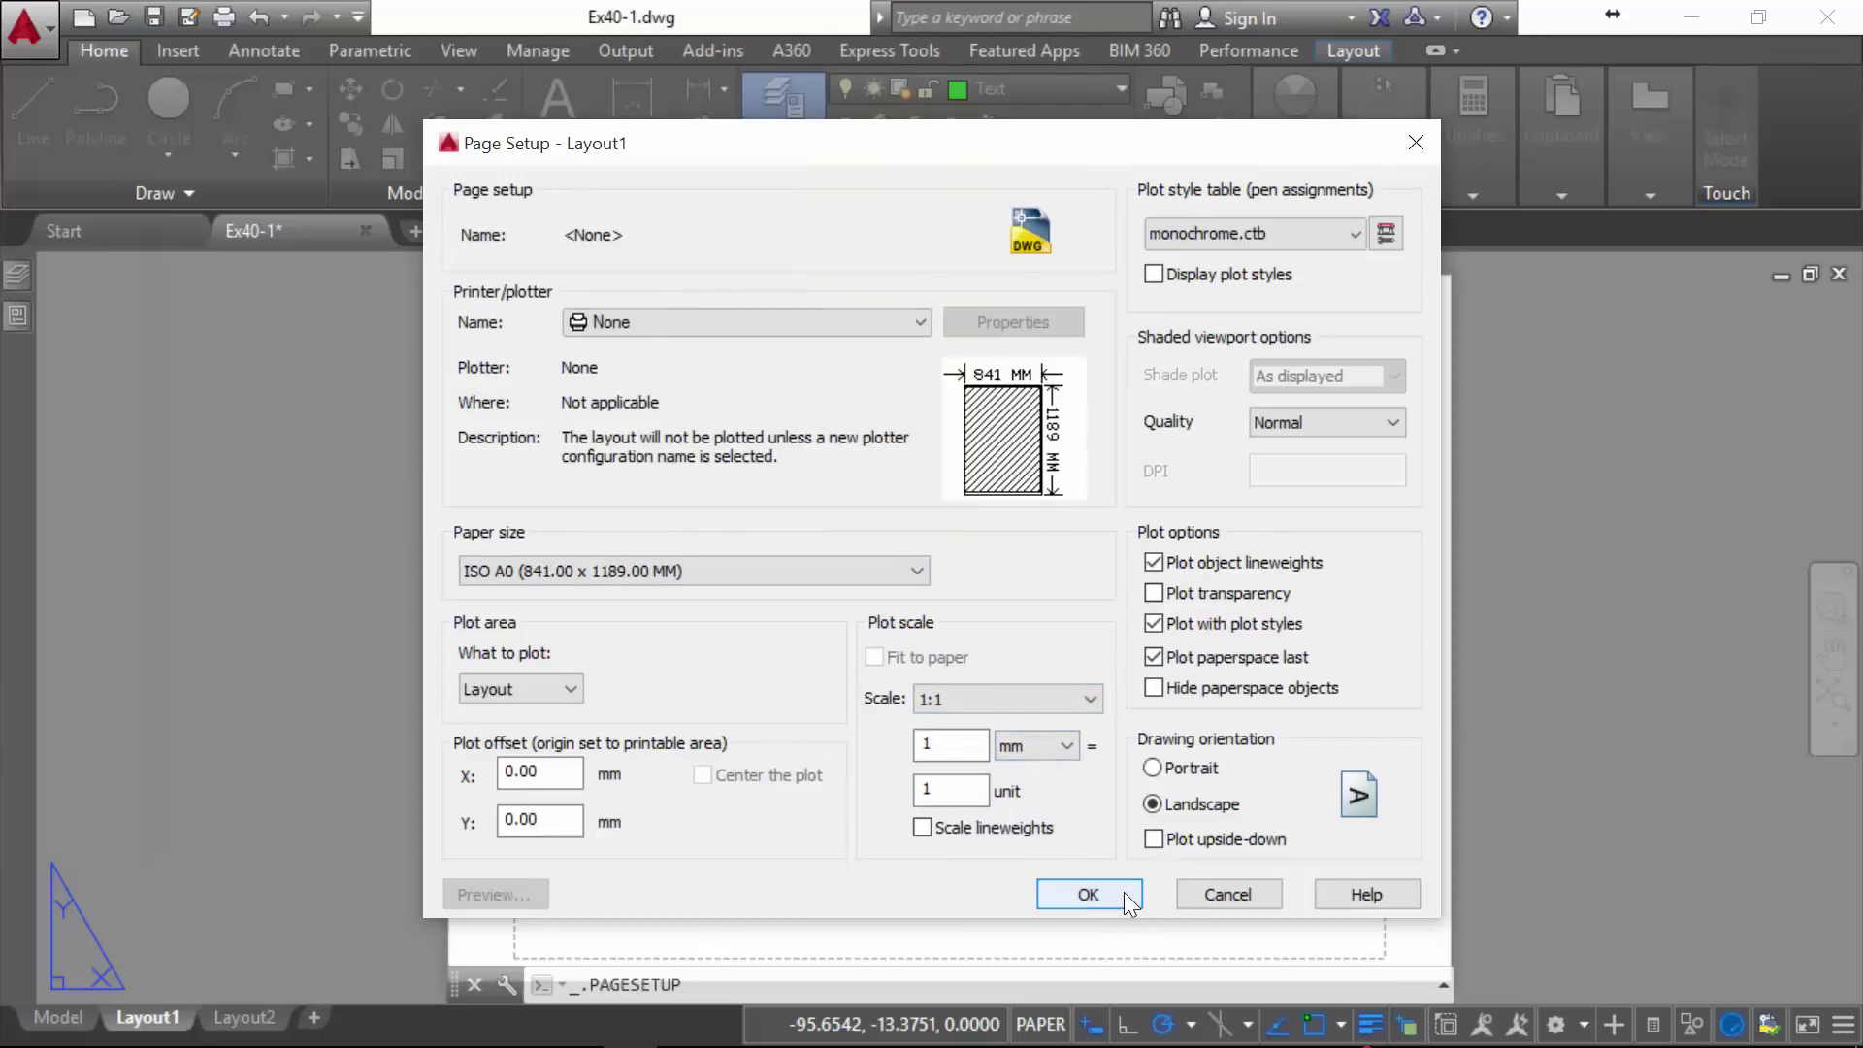
pyautogui.click(1088, 893)
pyautogui.click(1048, 832)
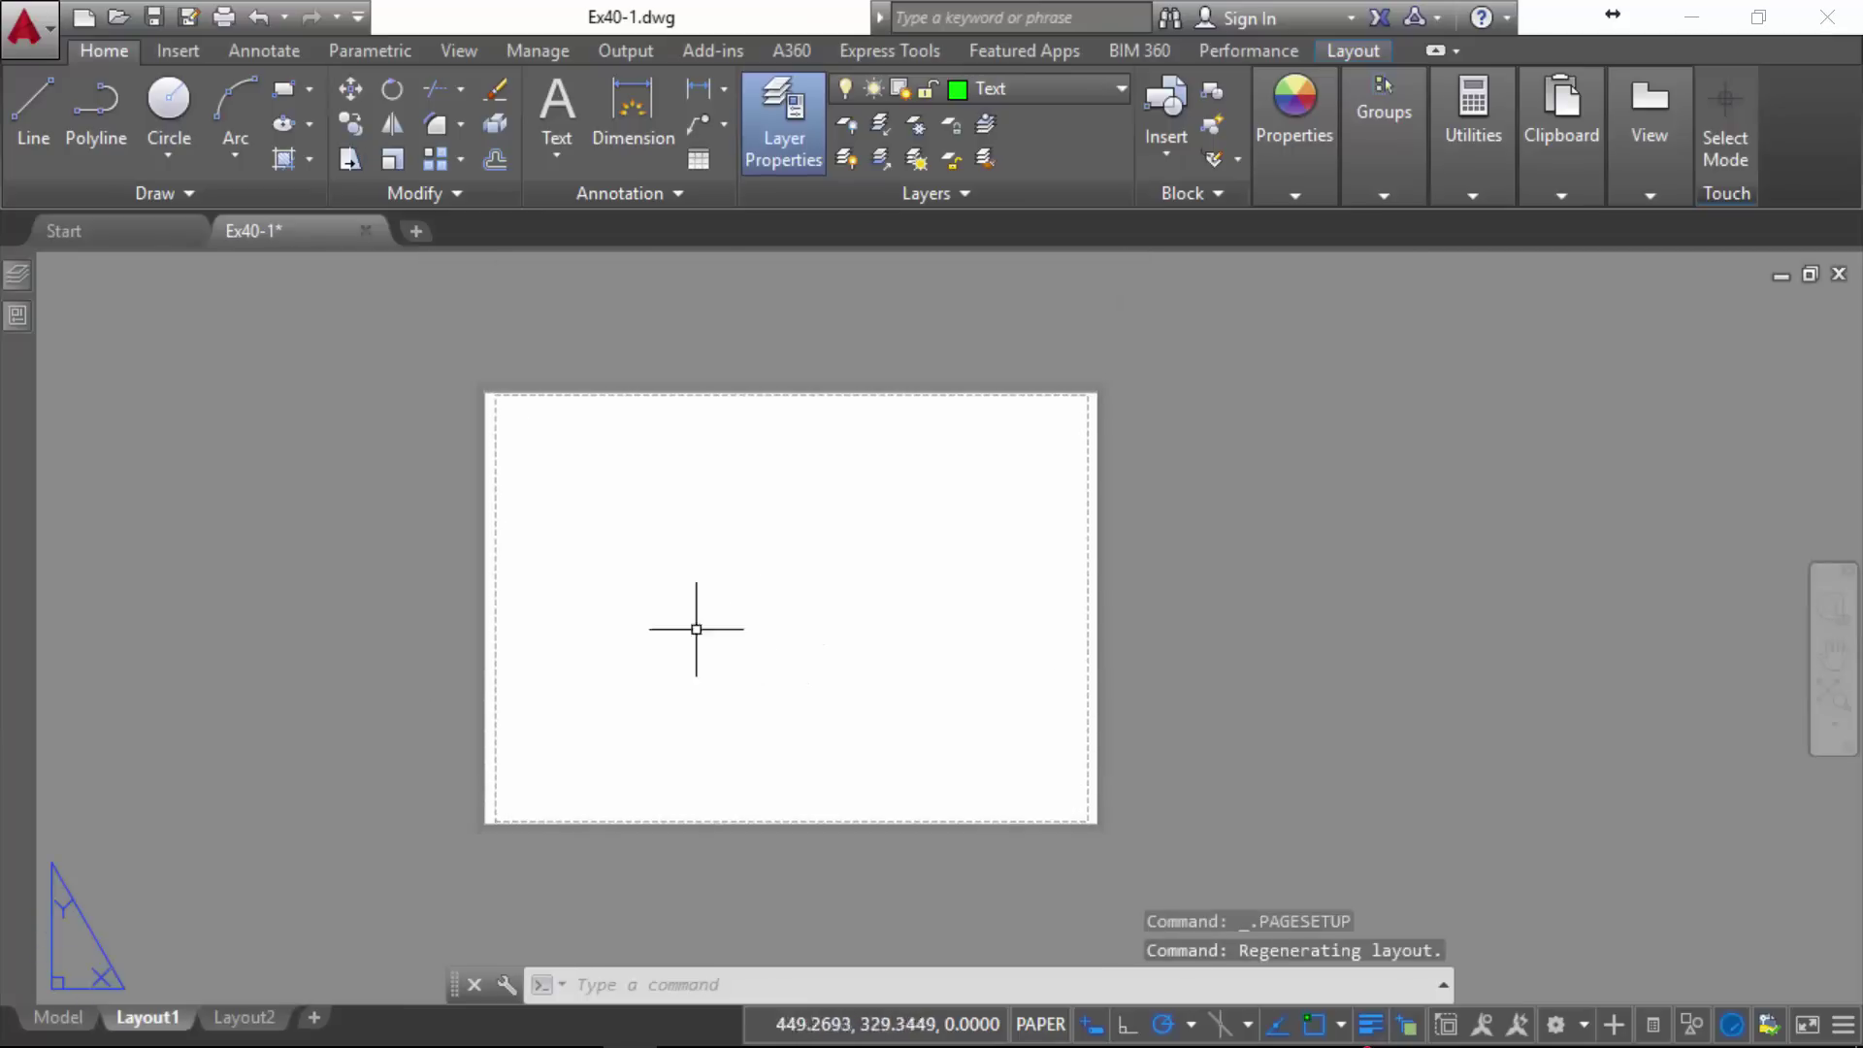
# - Draw the first rectangular viewport at the upper left of the A0 sheet
pyautogui.scroll(2, 695, 445)
pyautogui.moveTo(698, 449); pyautogui.dragTo(740, 385, button='middle')
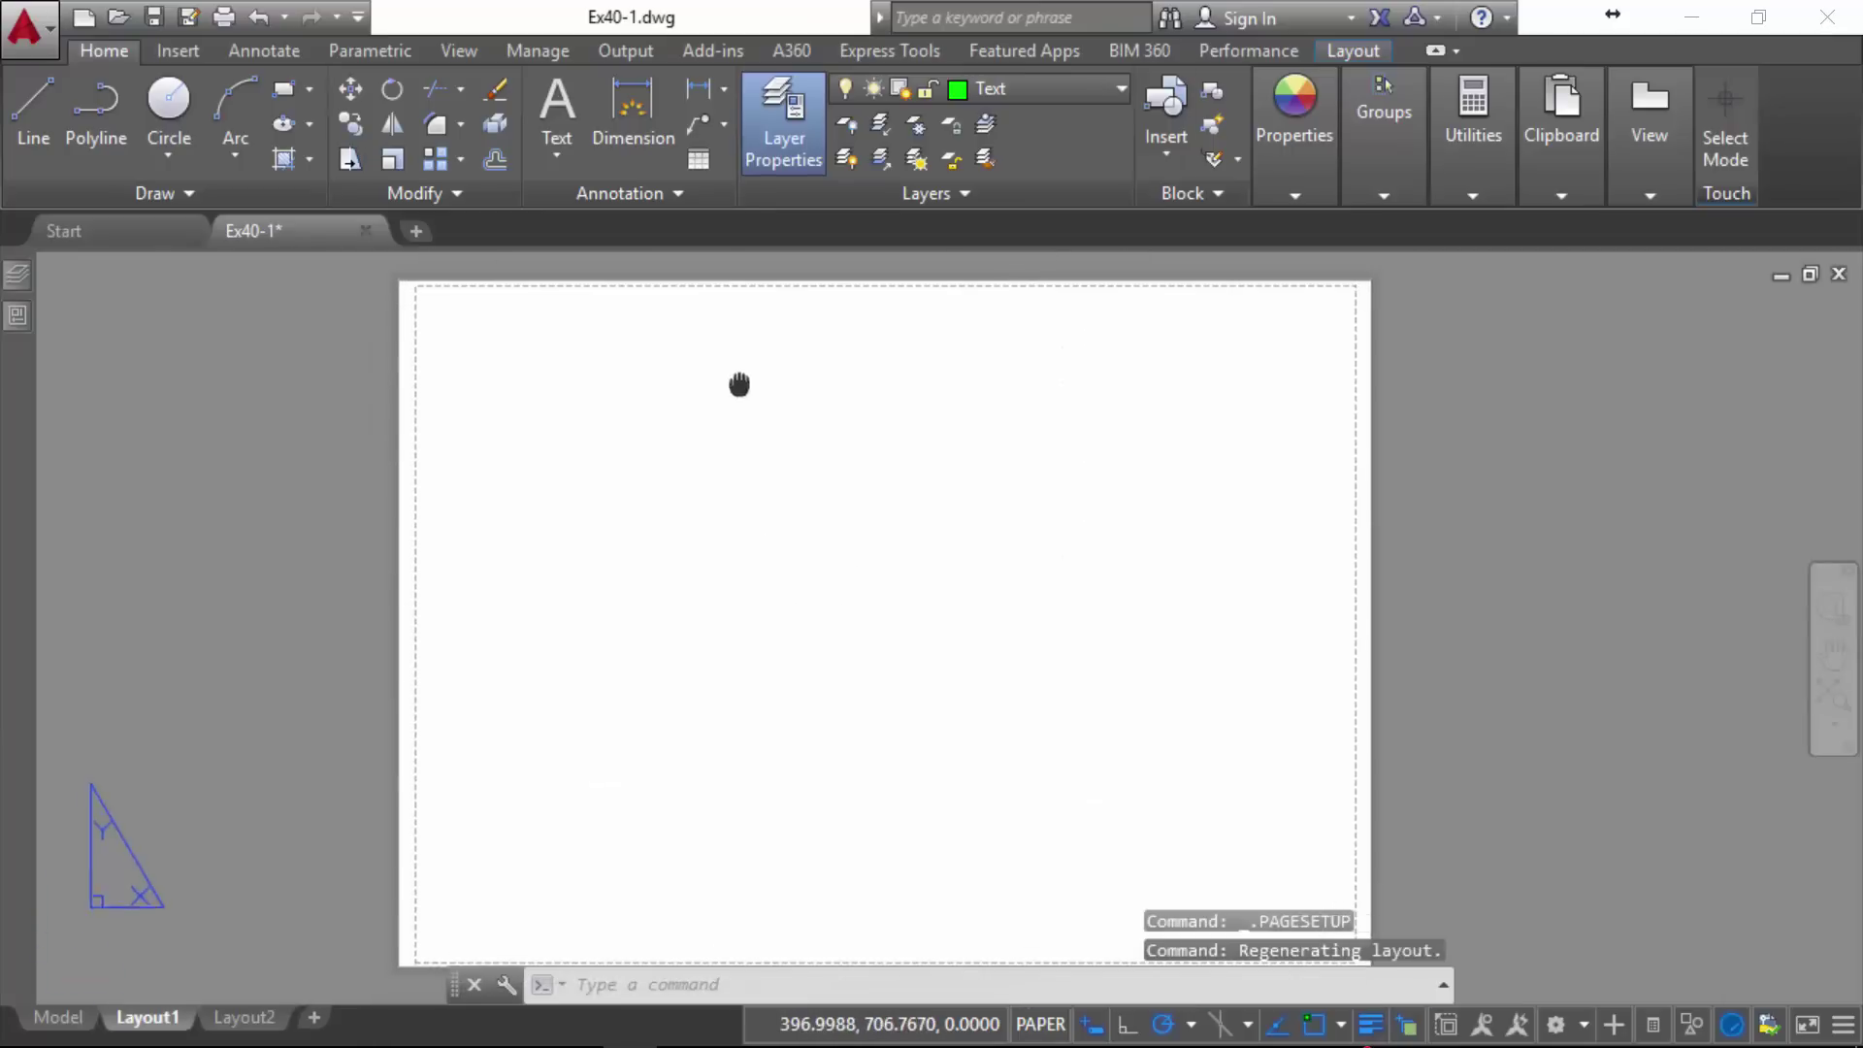
pyautogui.click(1352, 51)
pyautogui.click(148, 92)
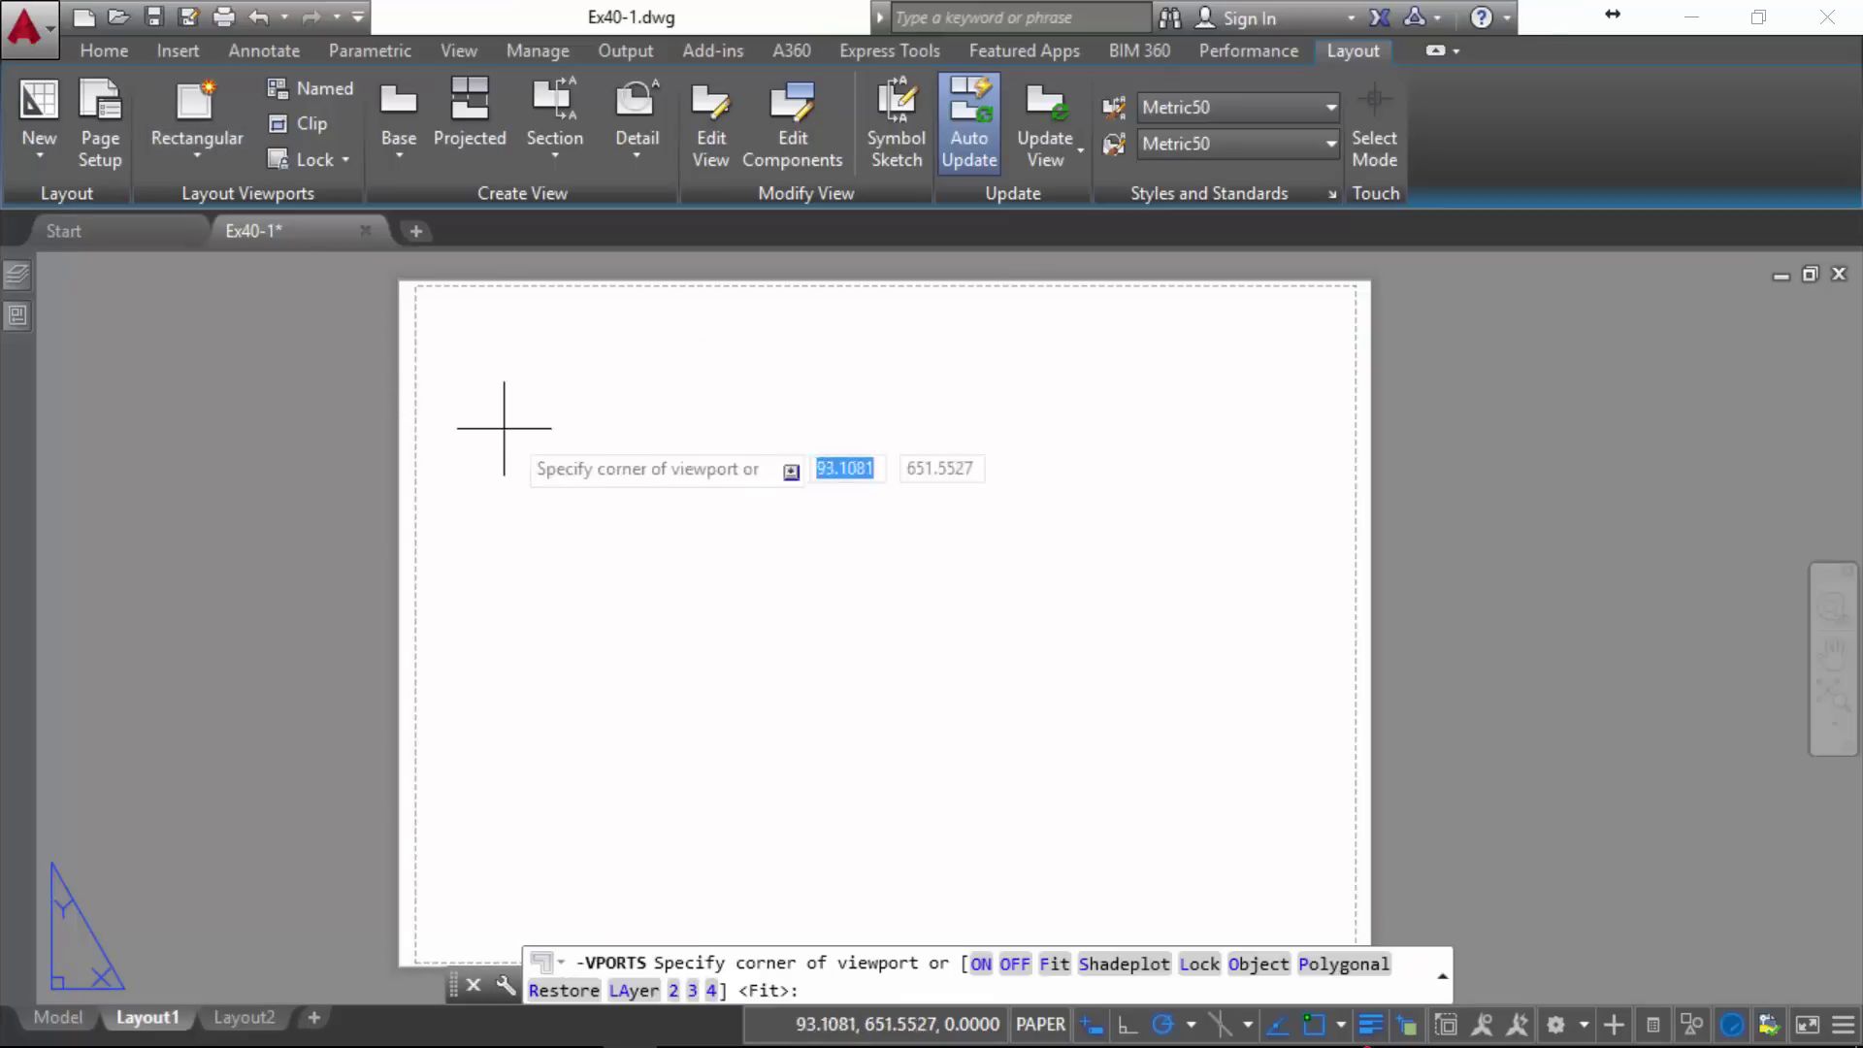
pyautogui.click(468, 334)
pyautogui.click(885, 602)
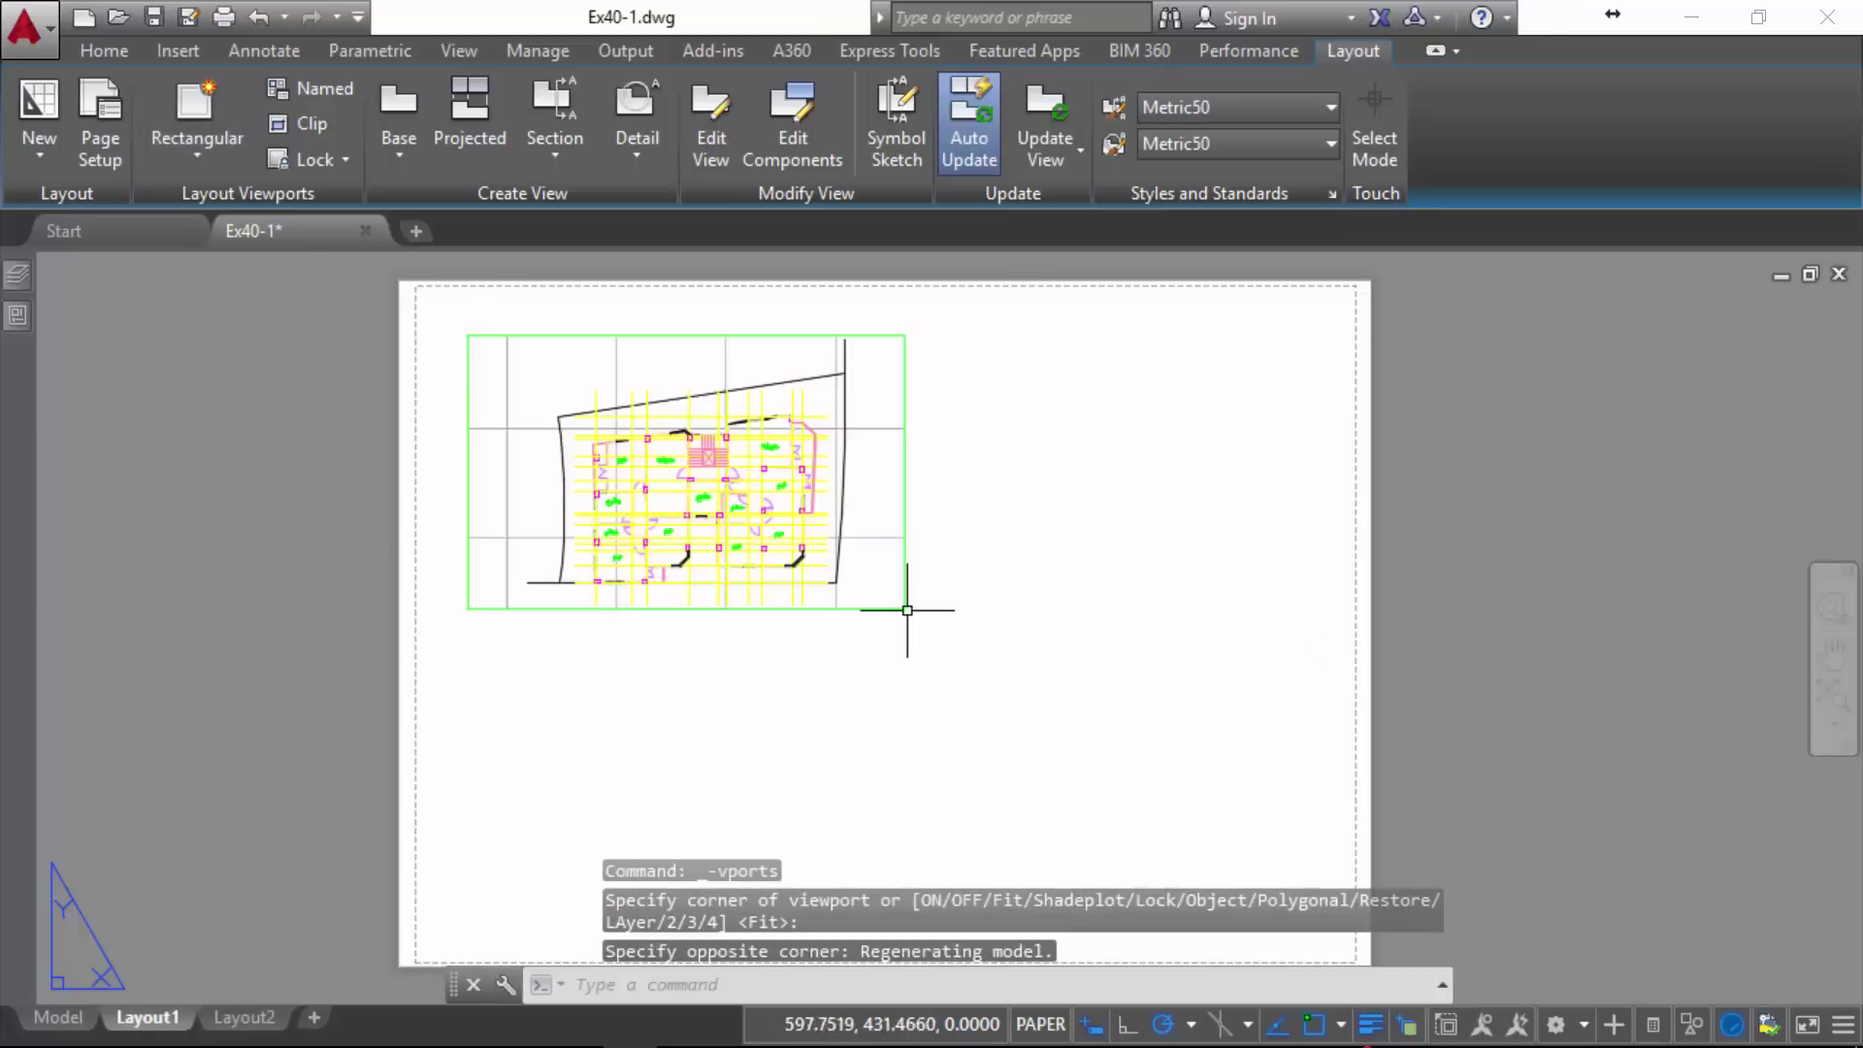
pyautogui.moveTo(819, 653); pyautogui.dragTo(781, 570, button='middle')
pyautogui.click(857, 526)
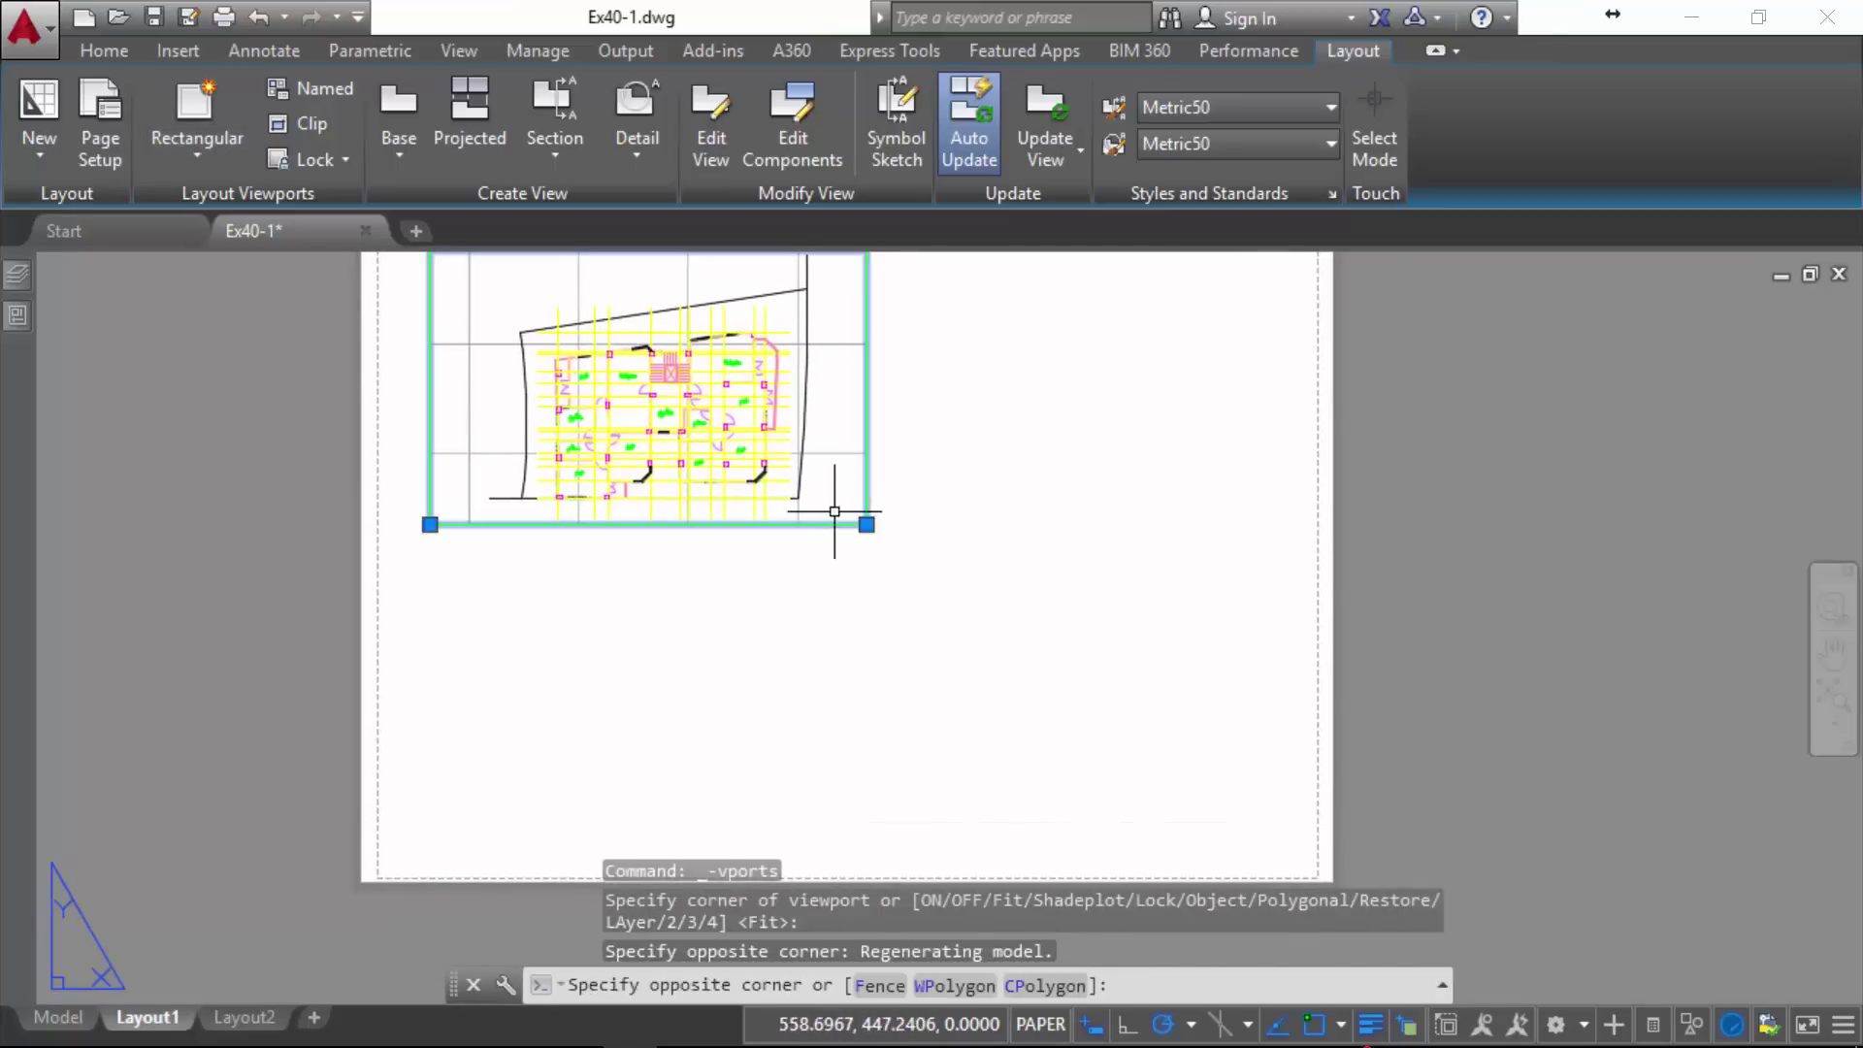
pyautogui.click(865, 524)
pyautogui.moveTo(945, 617); pyautogui.dragTo(899, 777, button='middle')
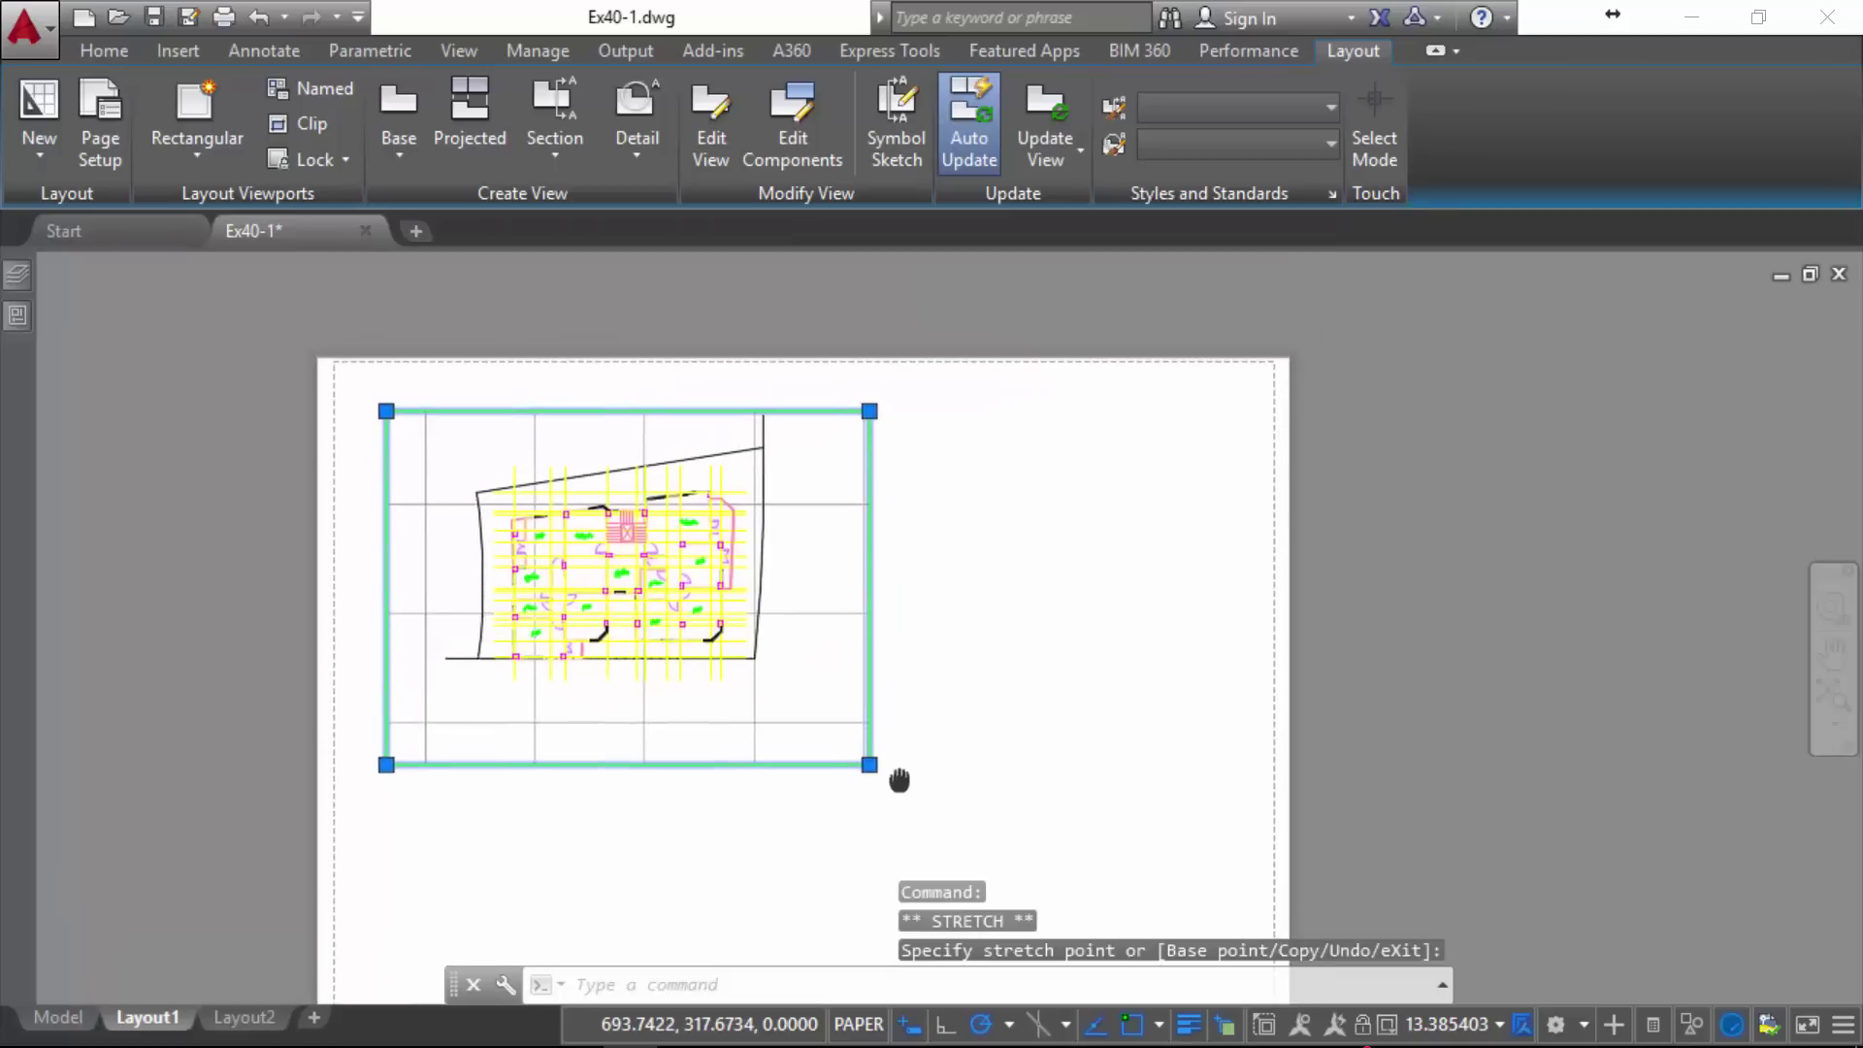
# - Draw a second rectangular viewport to the right of the first one
pyautogui.click(184, 120)
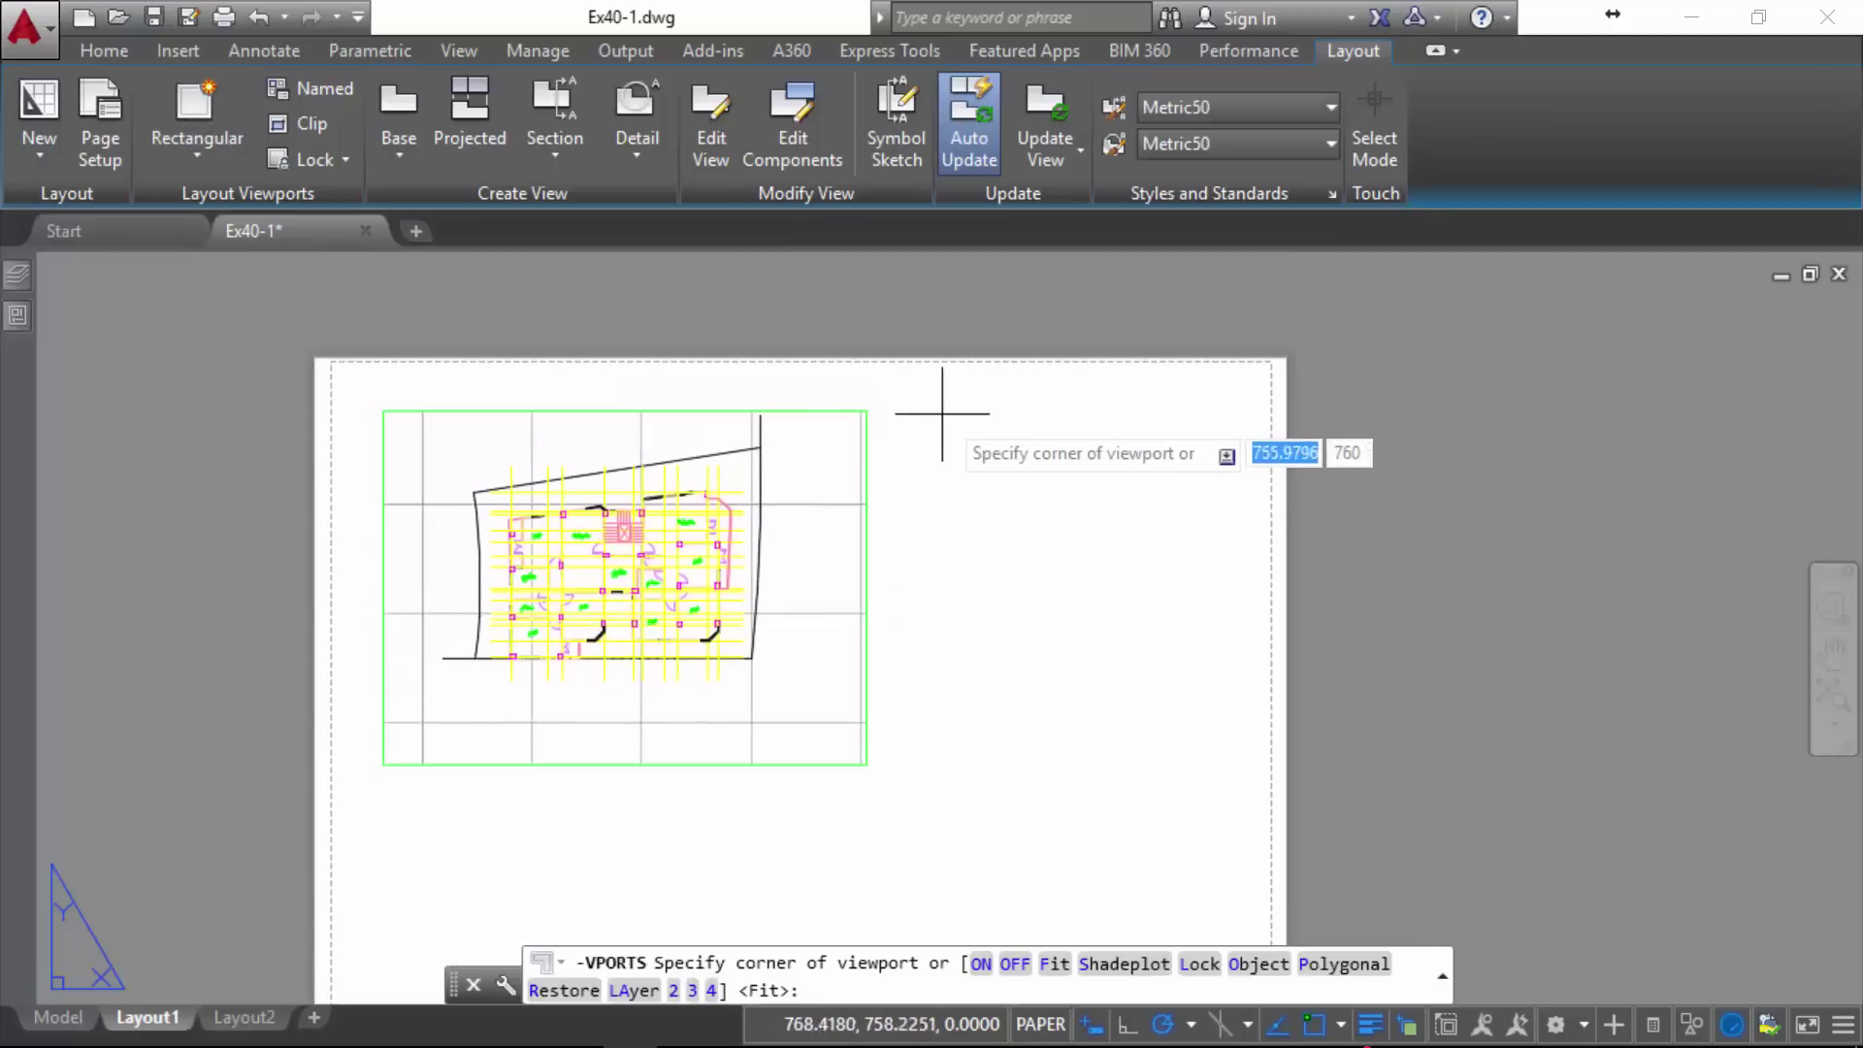
pyautogui.click(902, 412)
pyautogui.click(1239, 722)
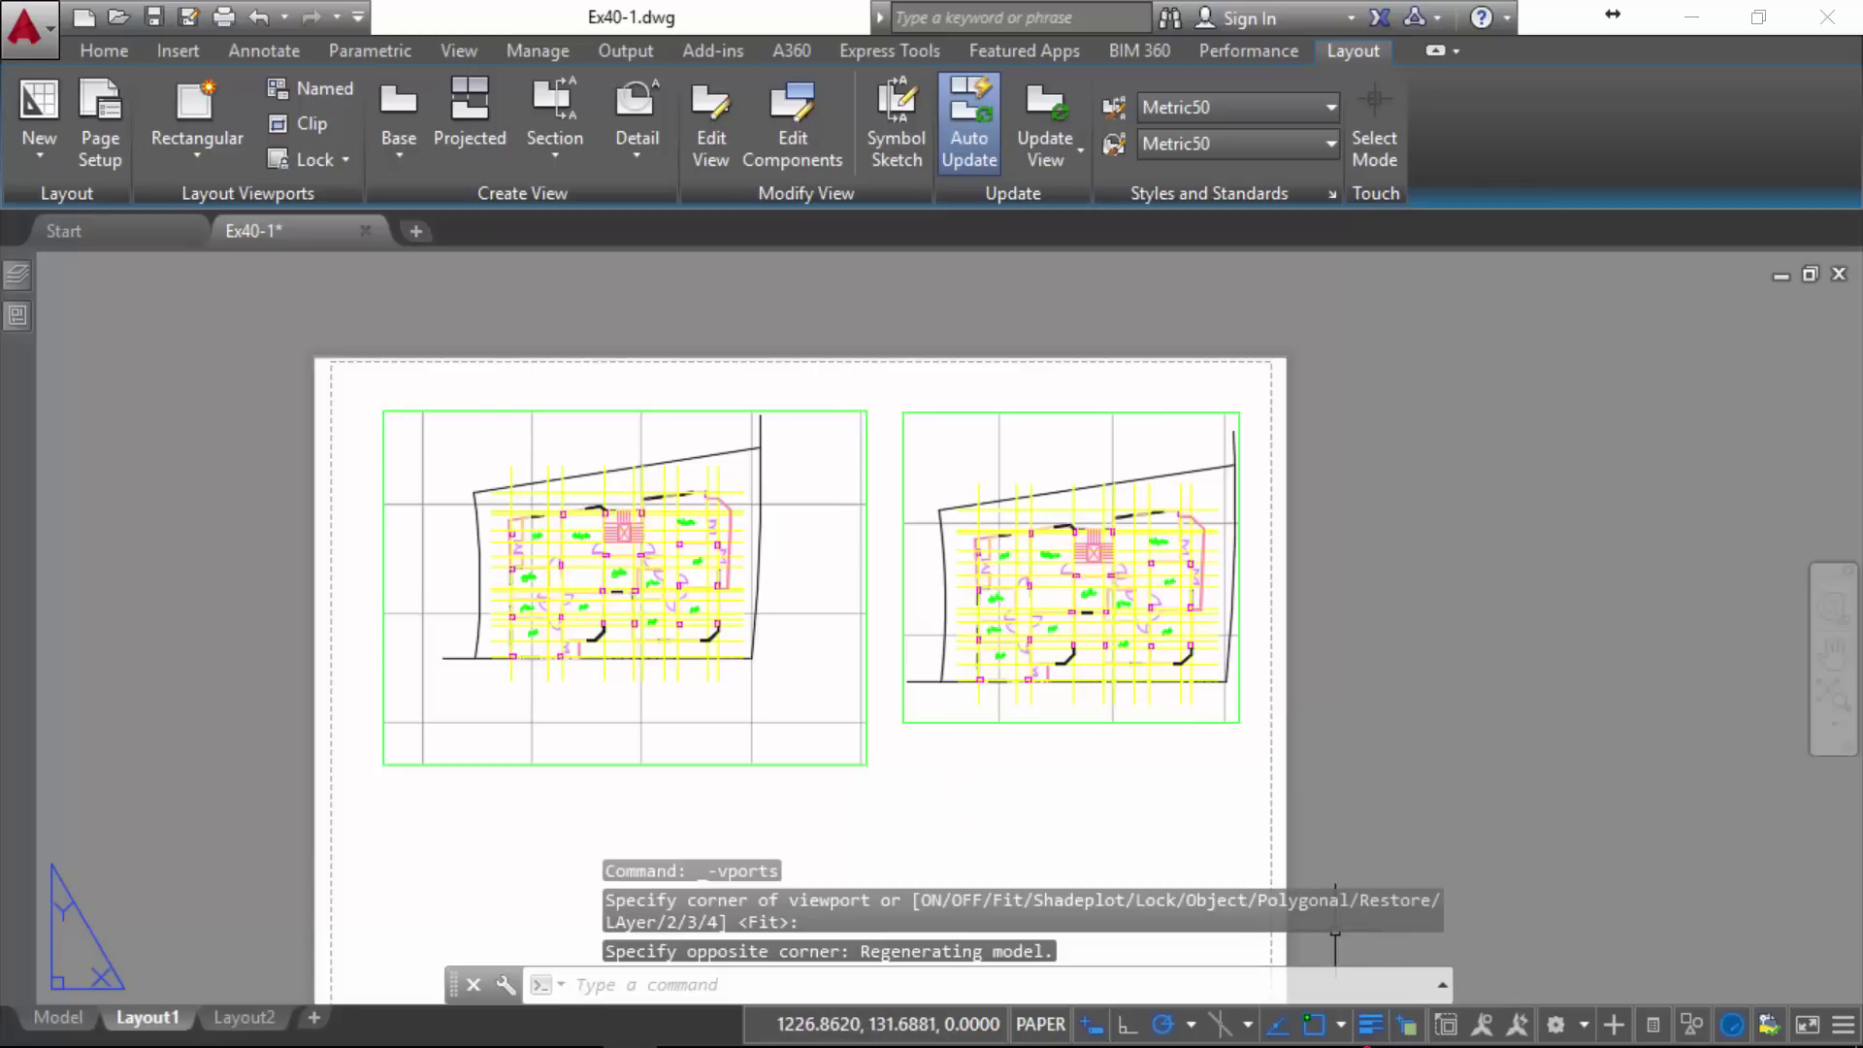
pyautogui.click(807, 765)
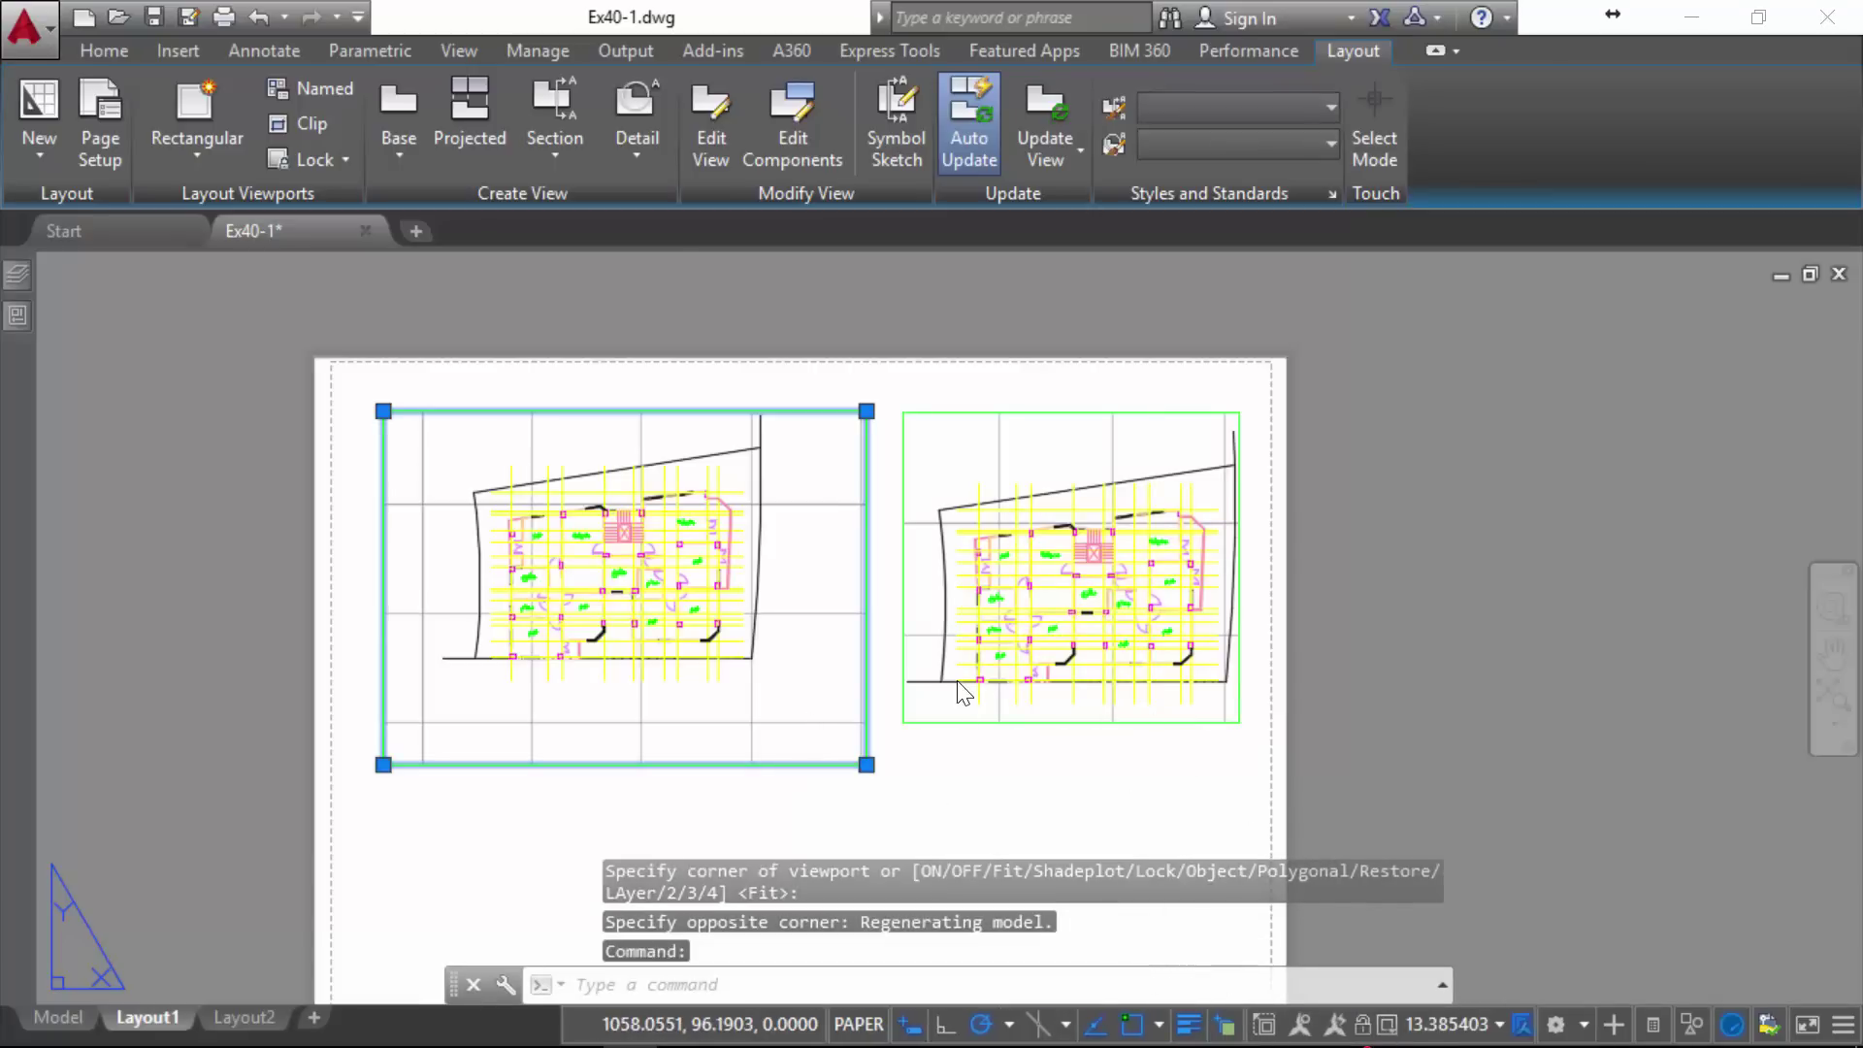
# - Add a custom 1000:50 scale via Custom in the viewport scale list
pyautogui.click(1445, 1024)
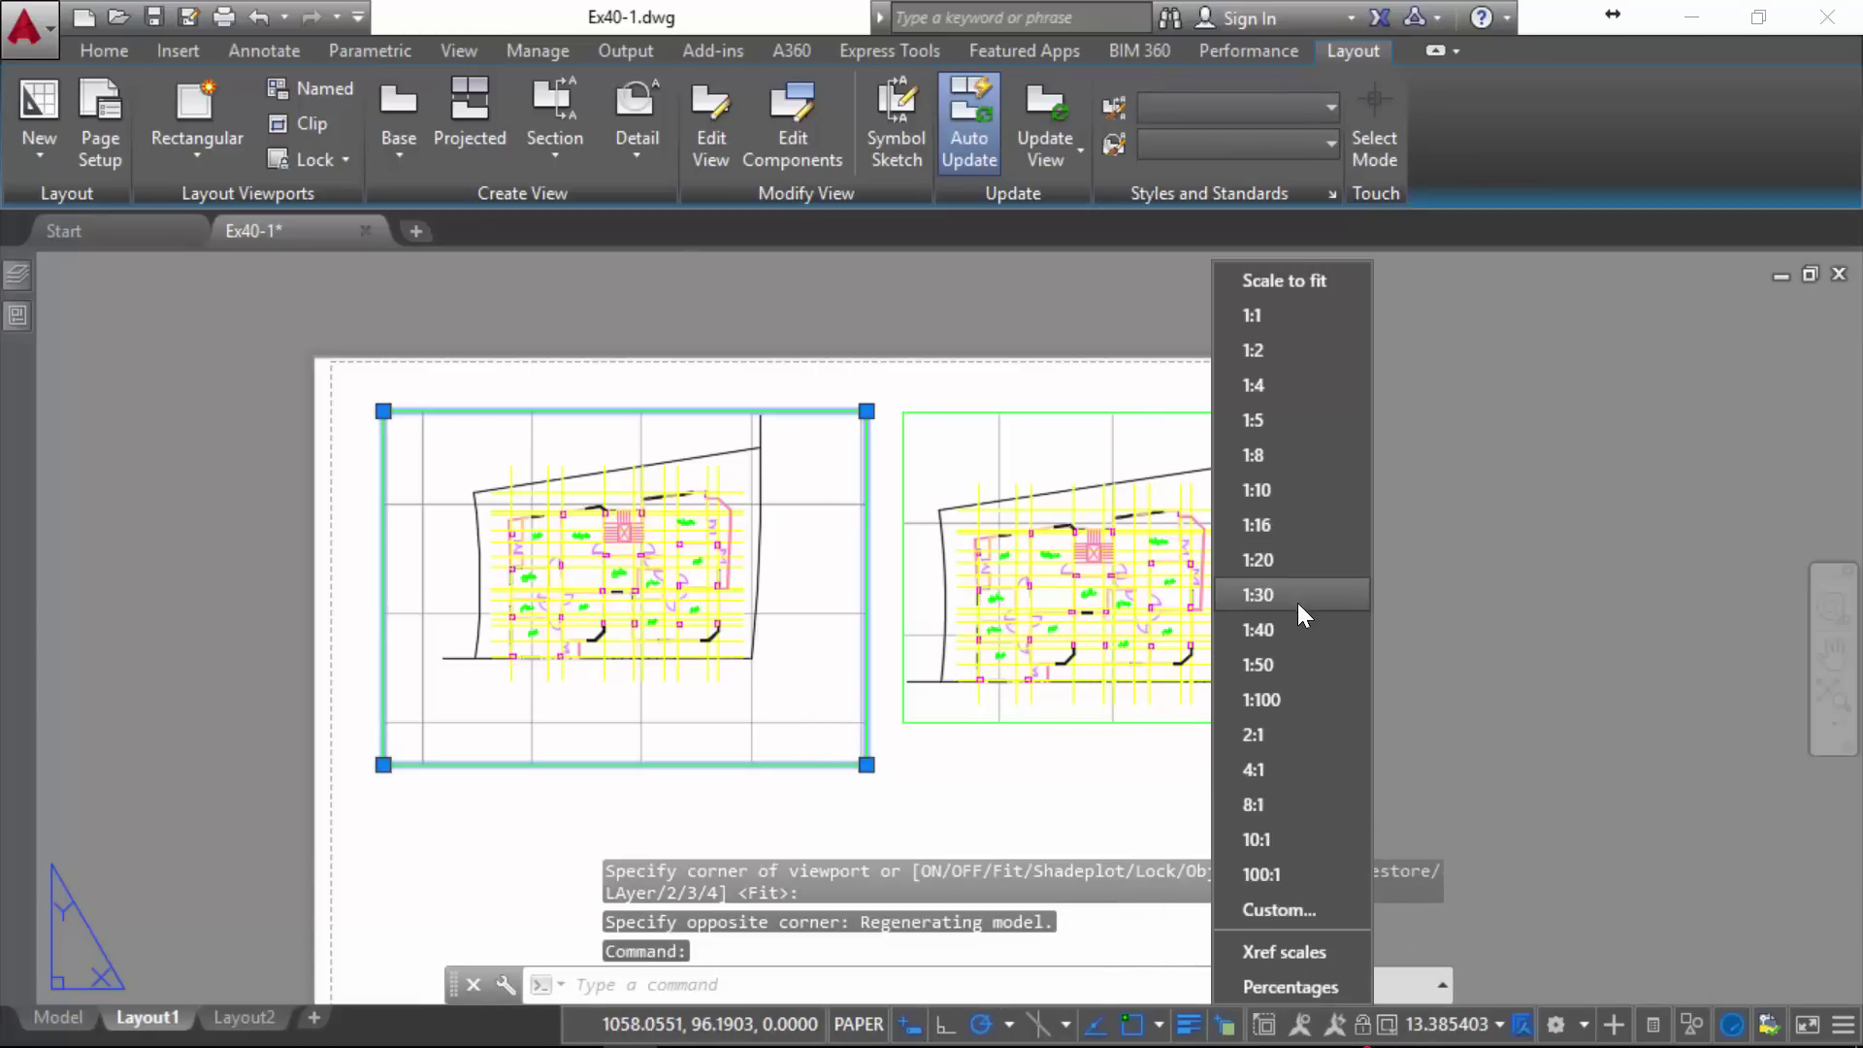
pyautogui.click(1327, 916)
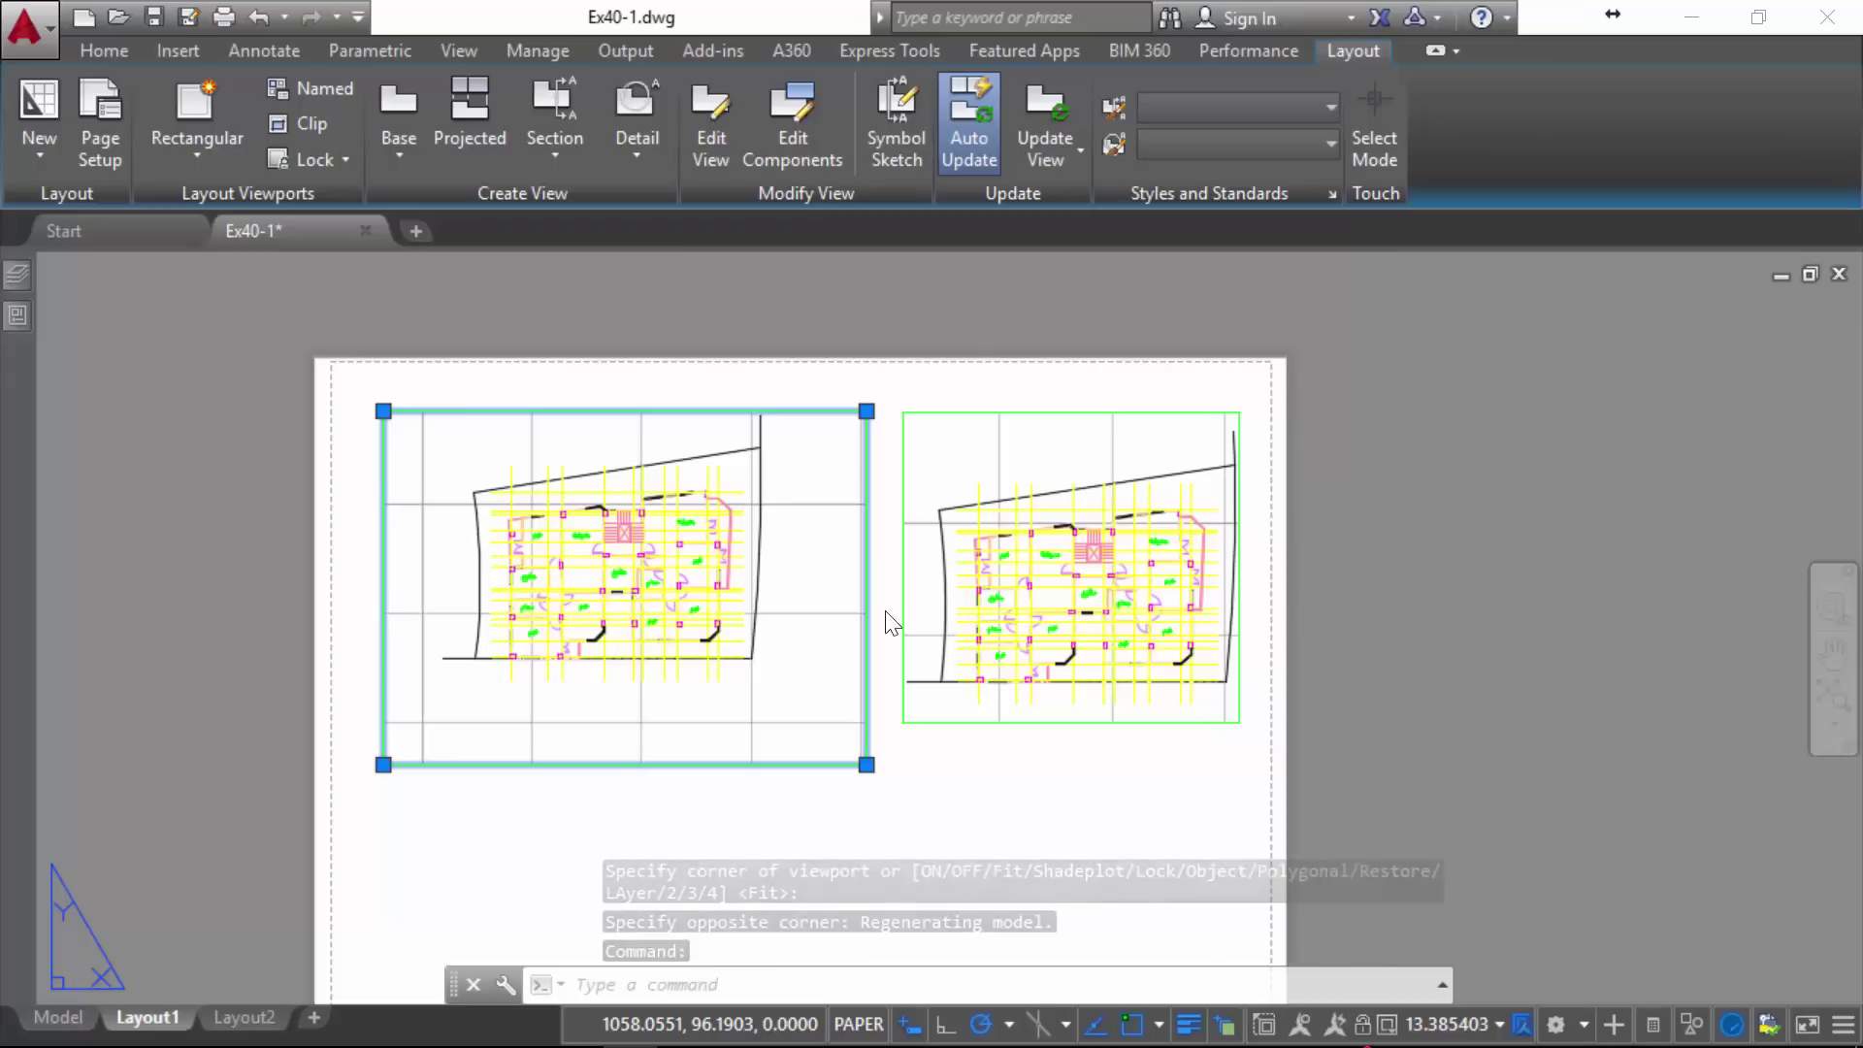
pyautogui.click(1055, 394)
pyautogui.write('1000:50')
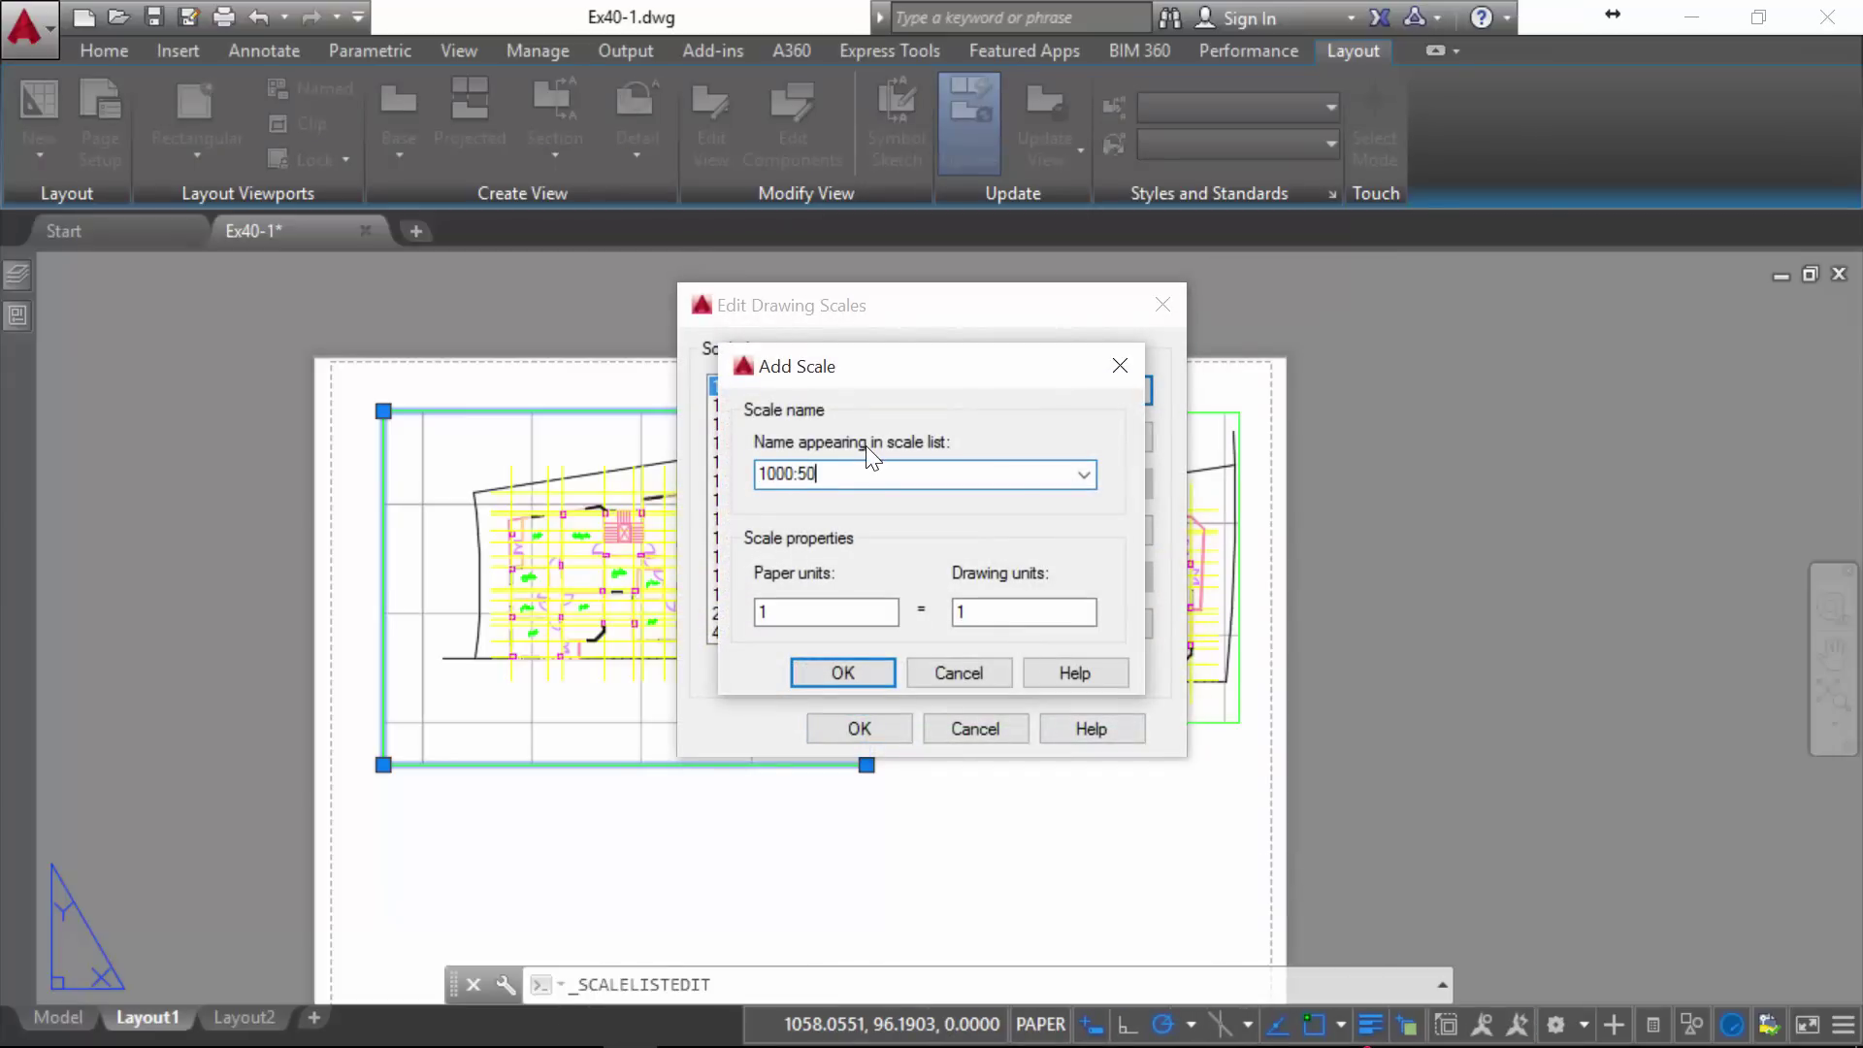
pyautogui.doubleClick(801, 611)
pyautogui.click(844, 671)
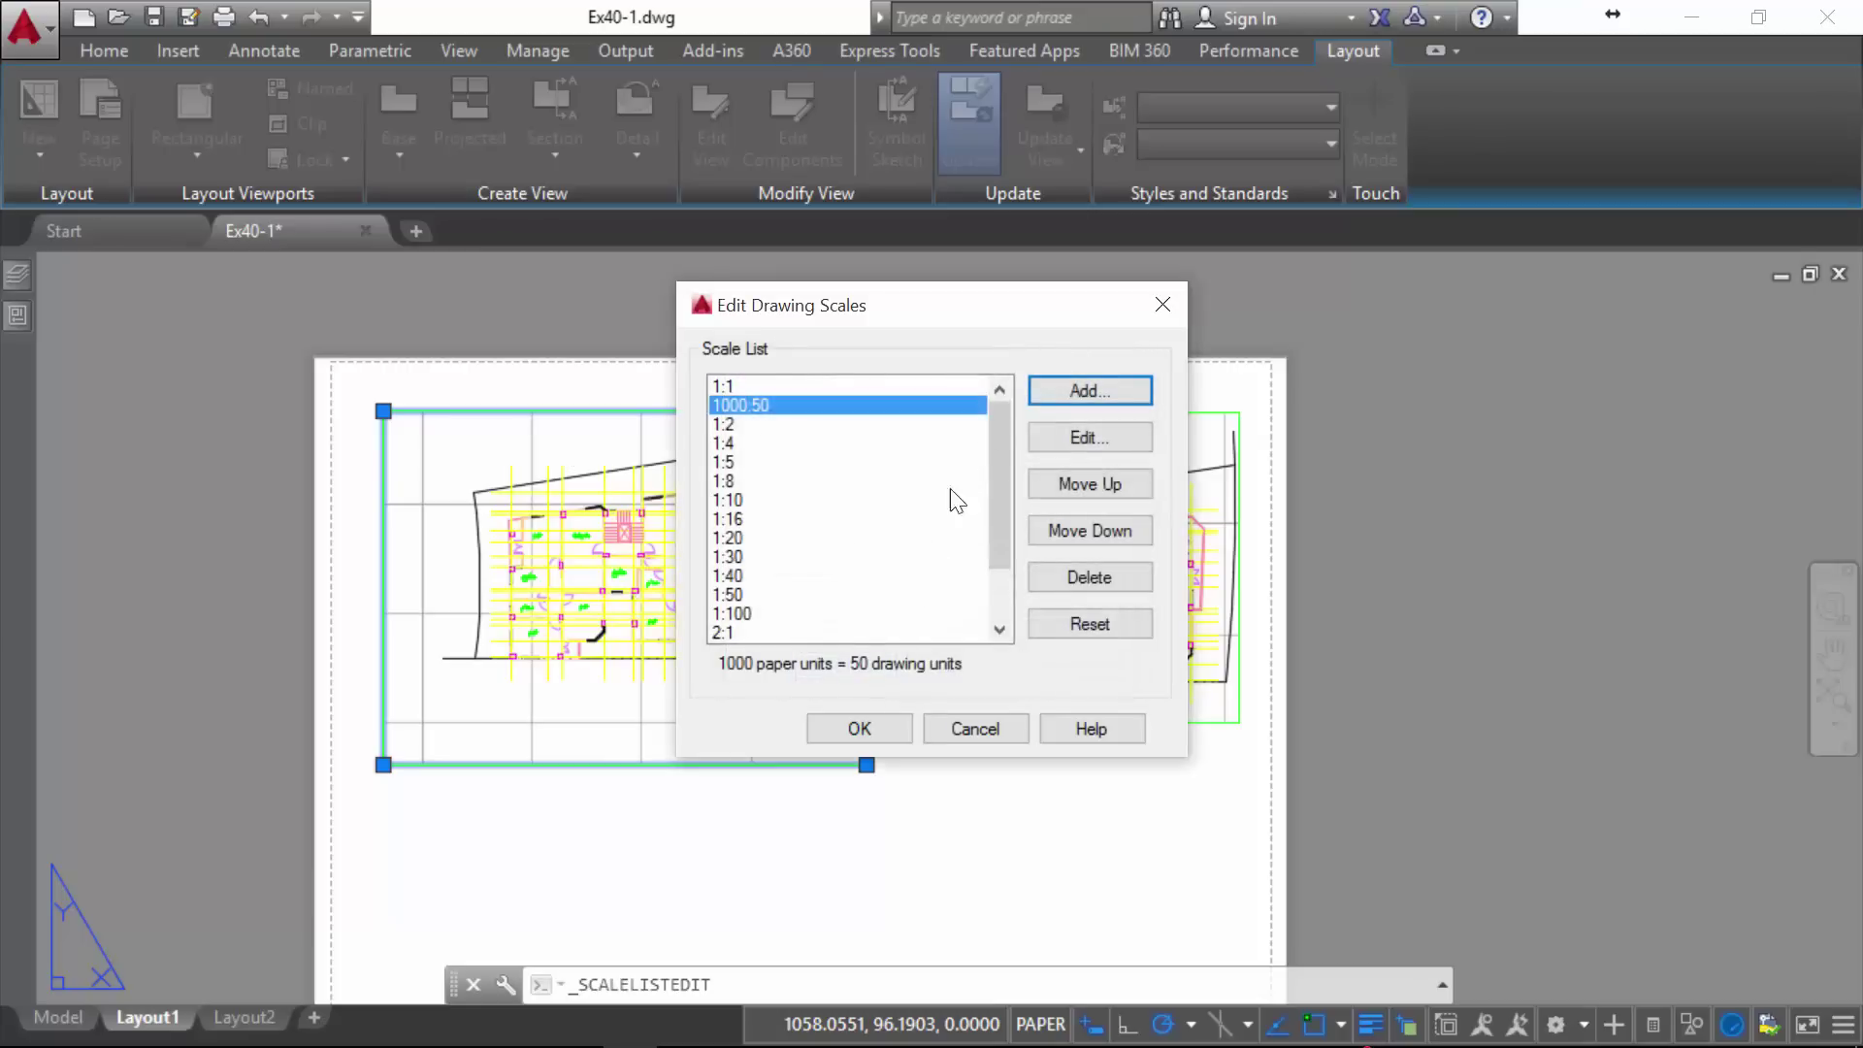
# - Add a second custom scale of 1000:20 and confirm the scale list
pyautogui.click(1089, 390)
pyautogui.write('20')
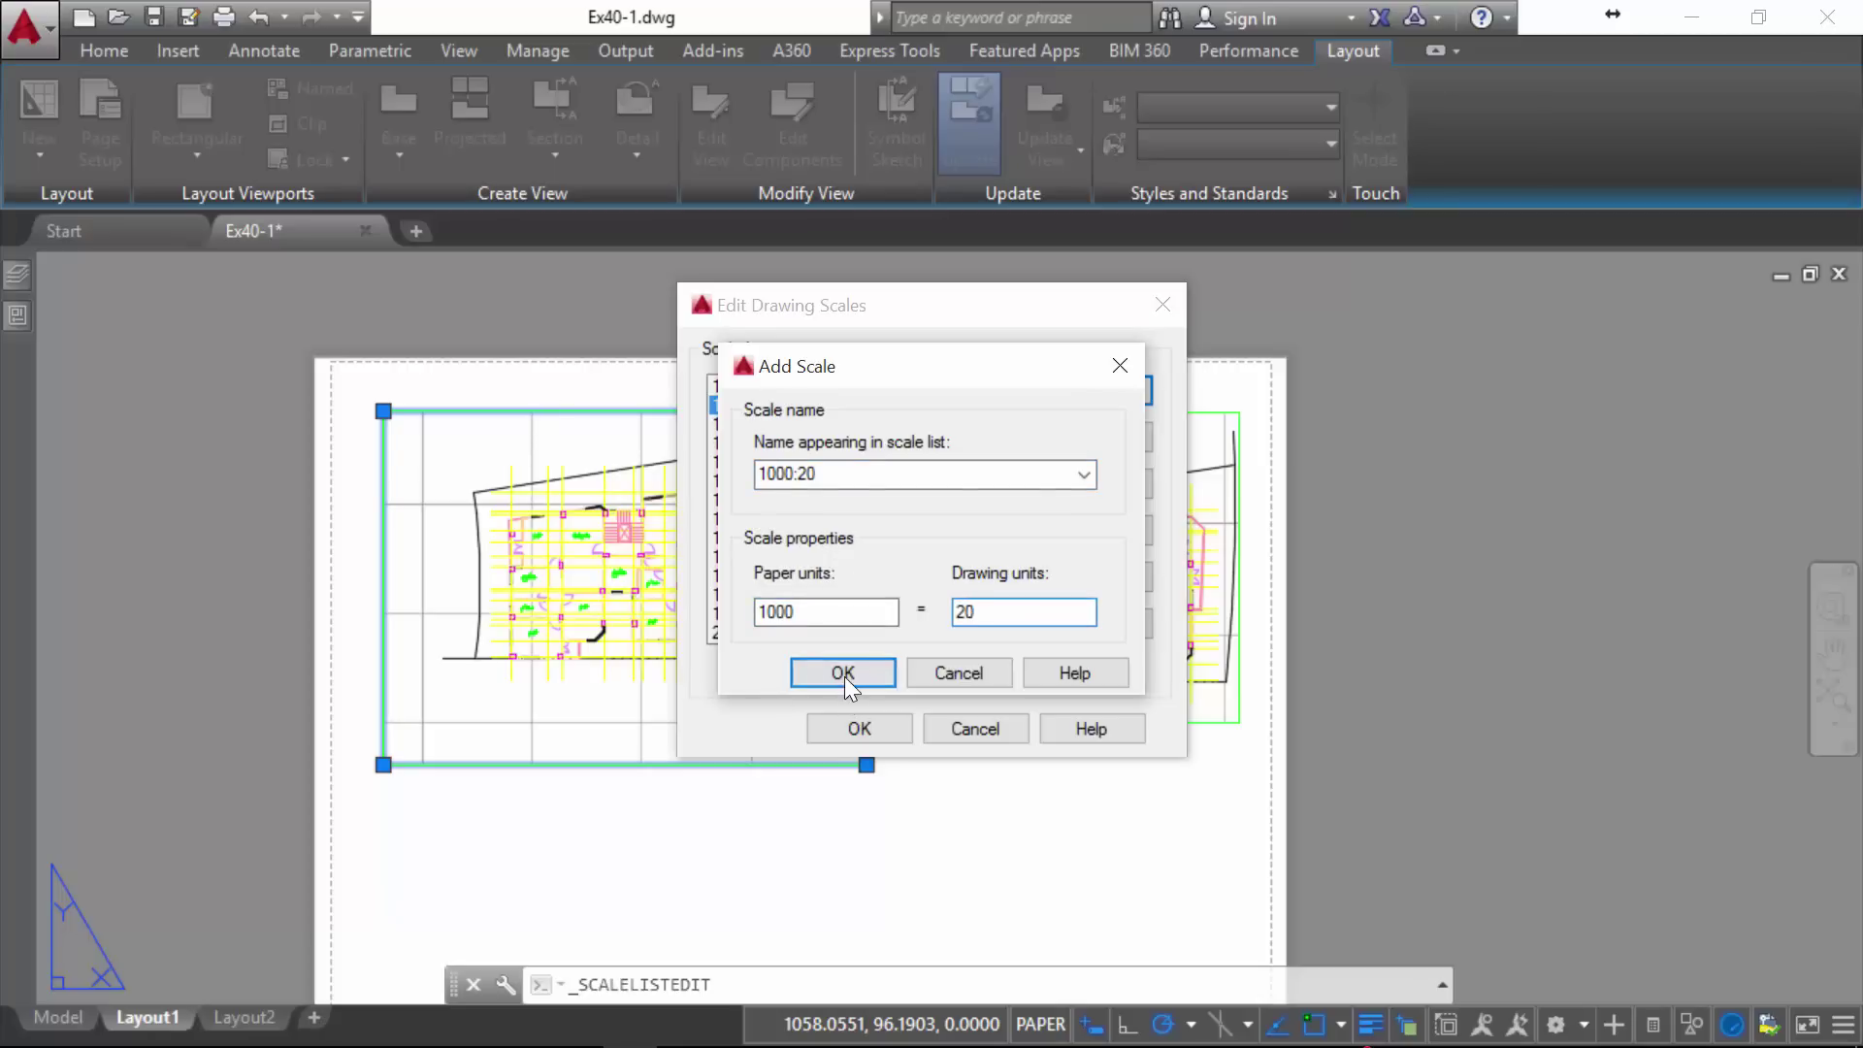
pyautogui.click(844, 676)
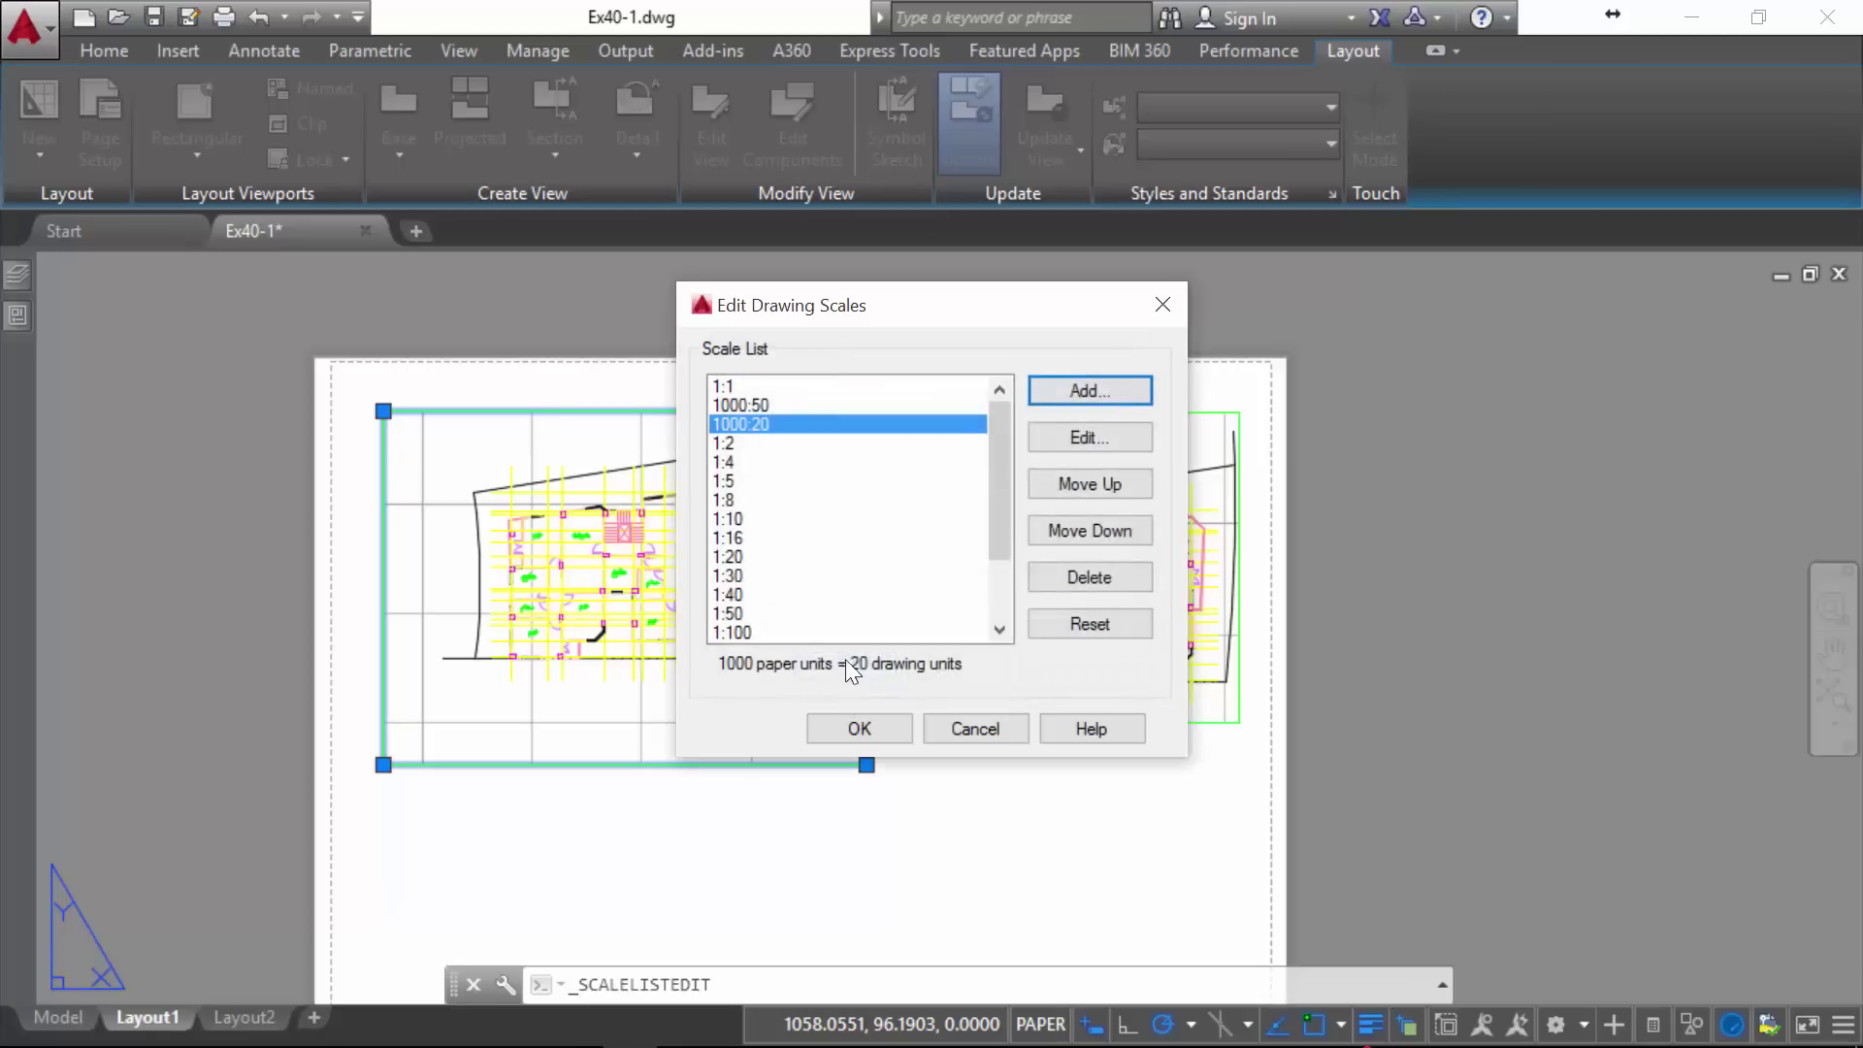
pyautogui.click(876, 726)
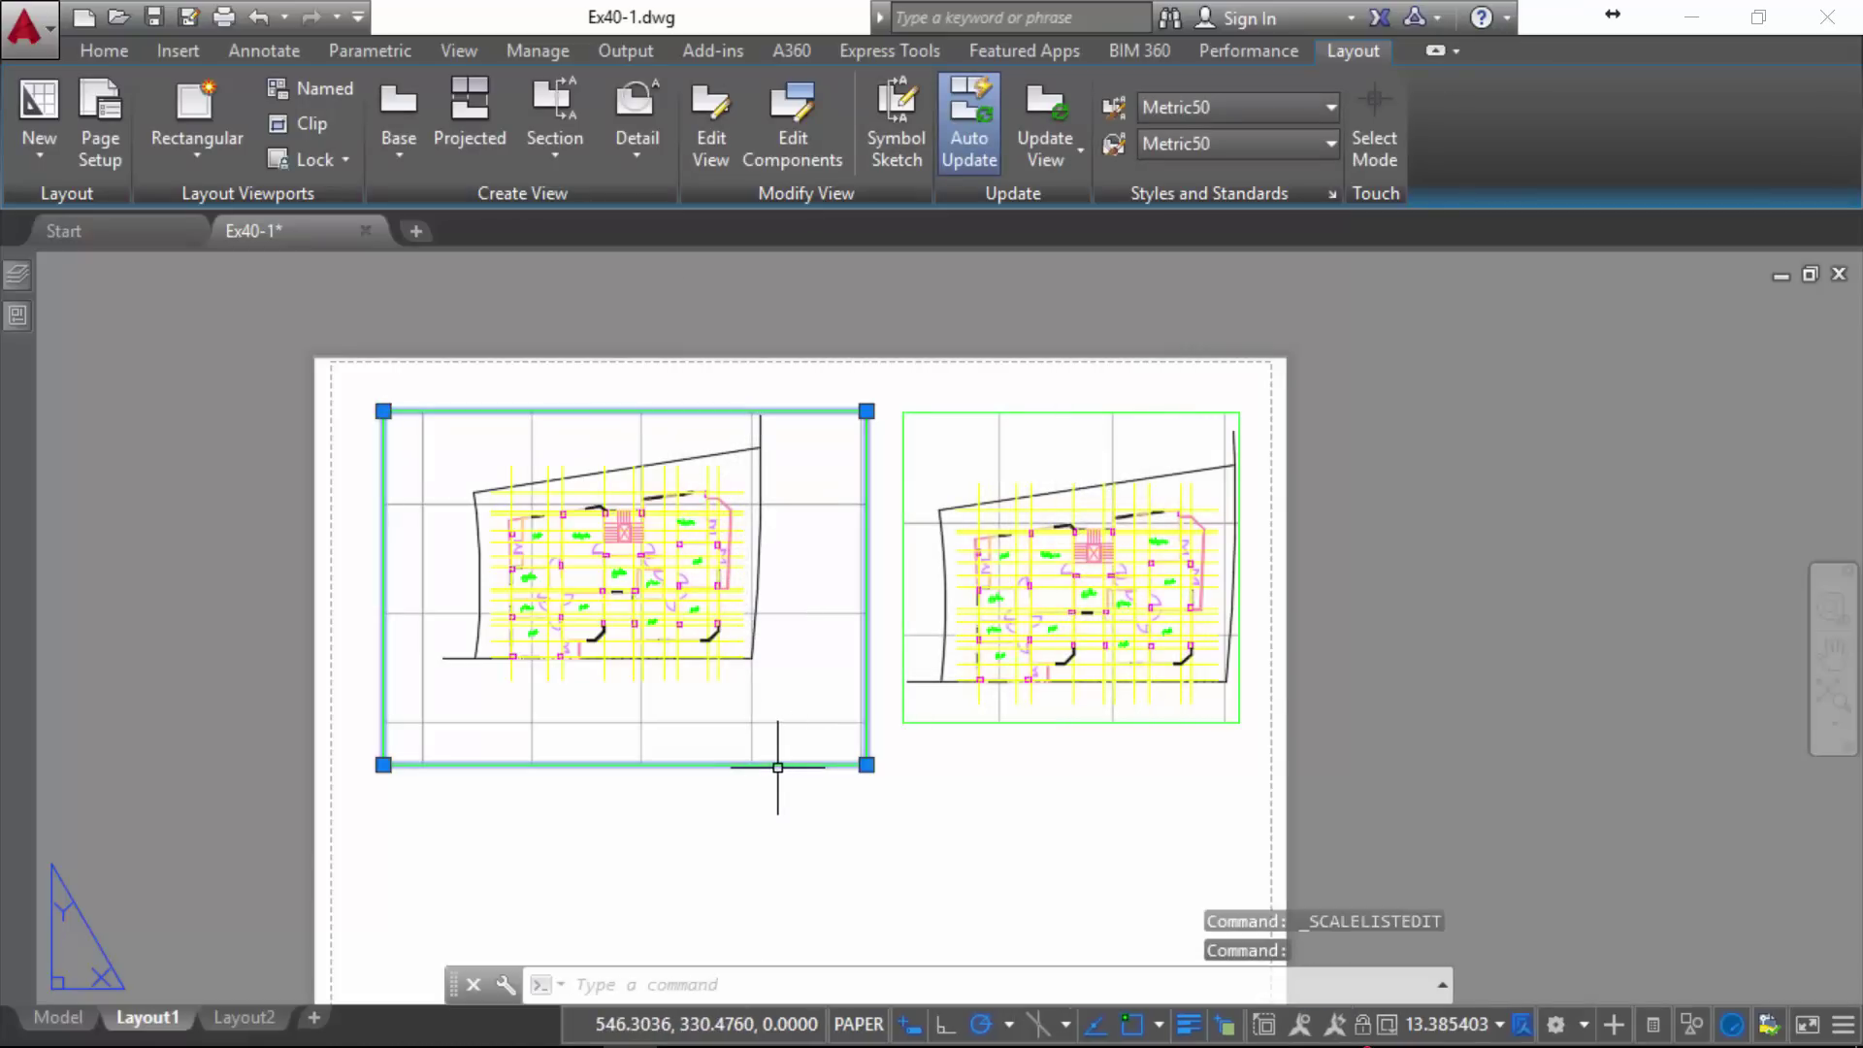
# - Set the left viewport to 1000:50, recentre its plan, and stretch it downward
pyautogui.click(1467, 1025)
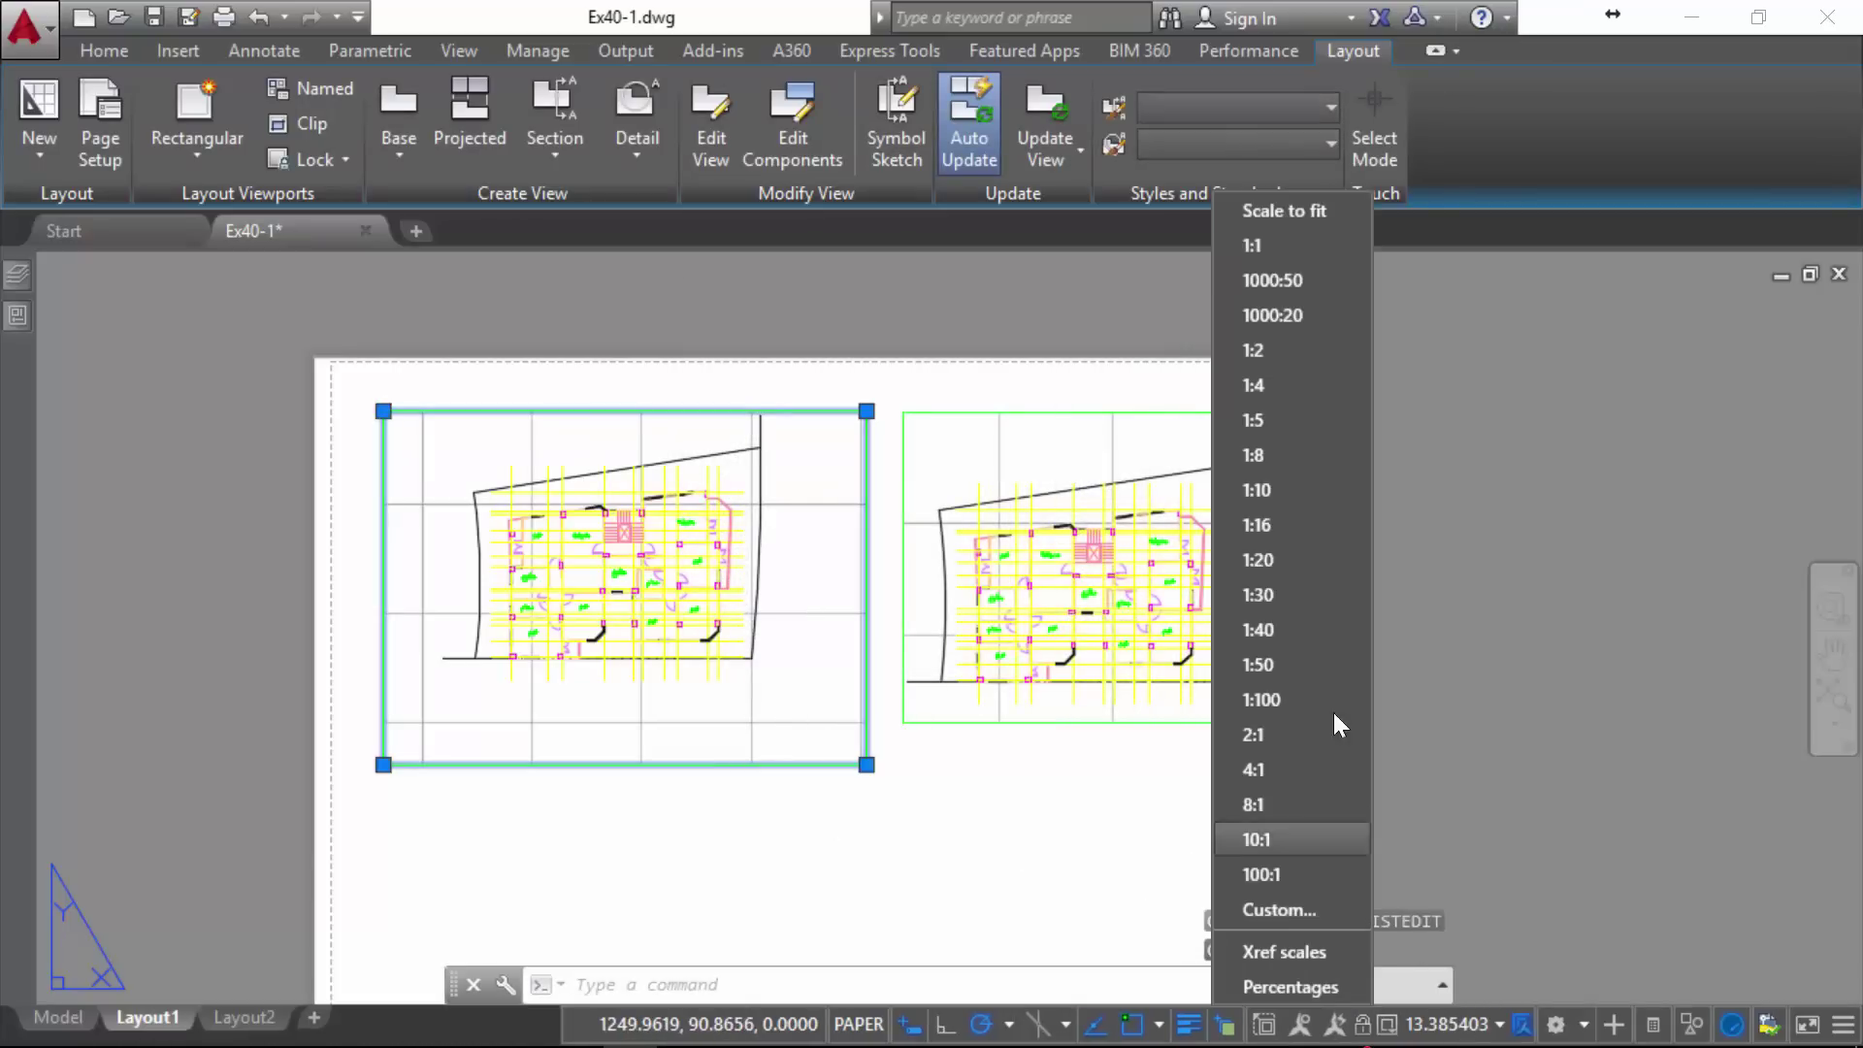
pyautogui.click(1314, 280)
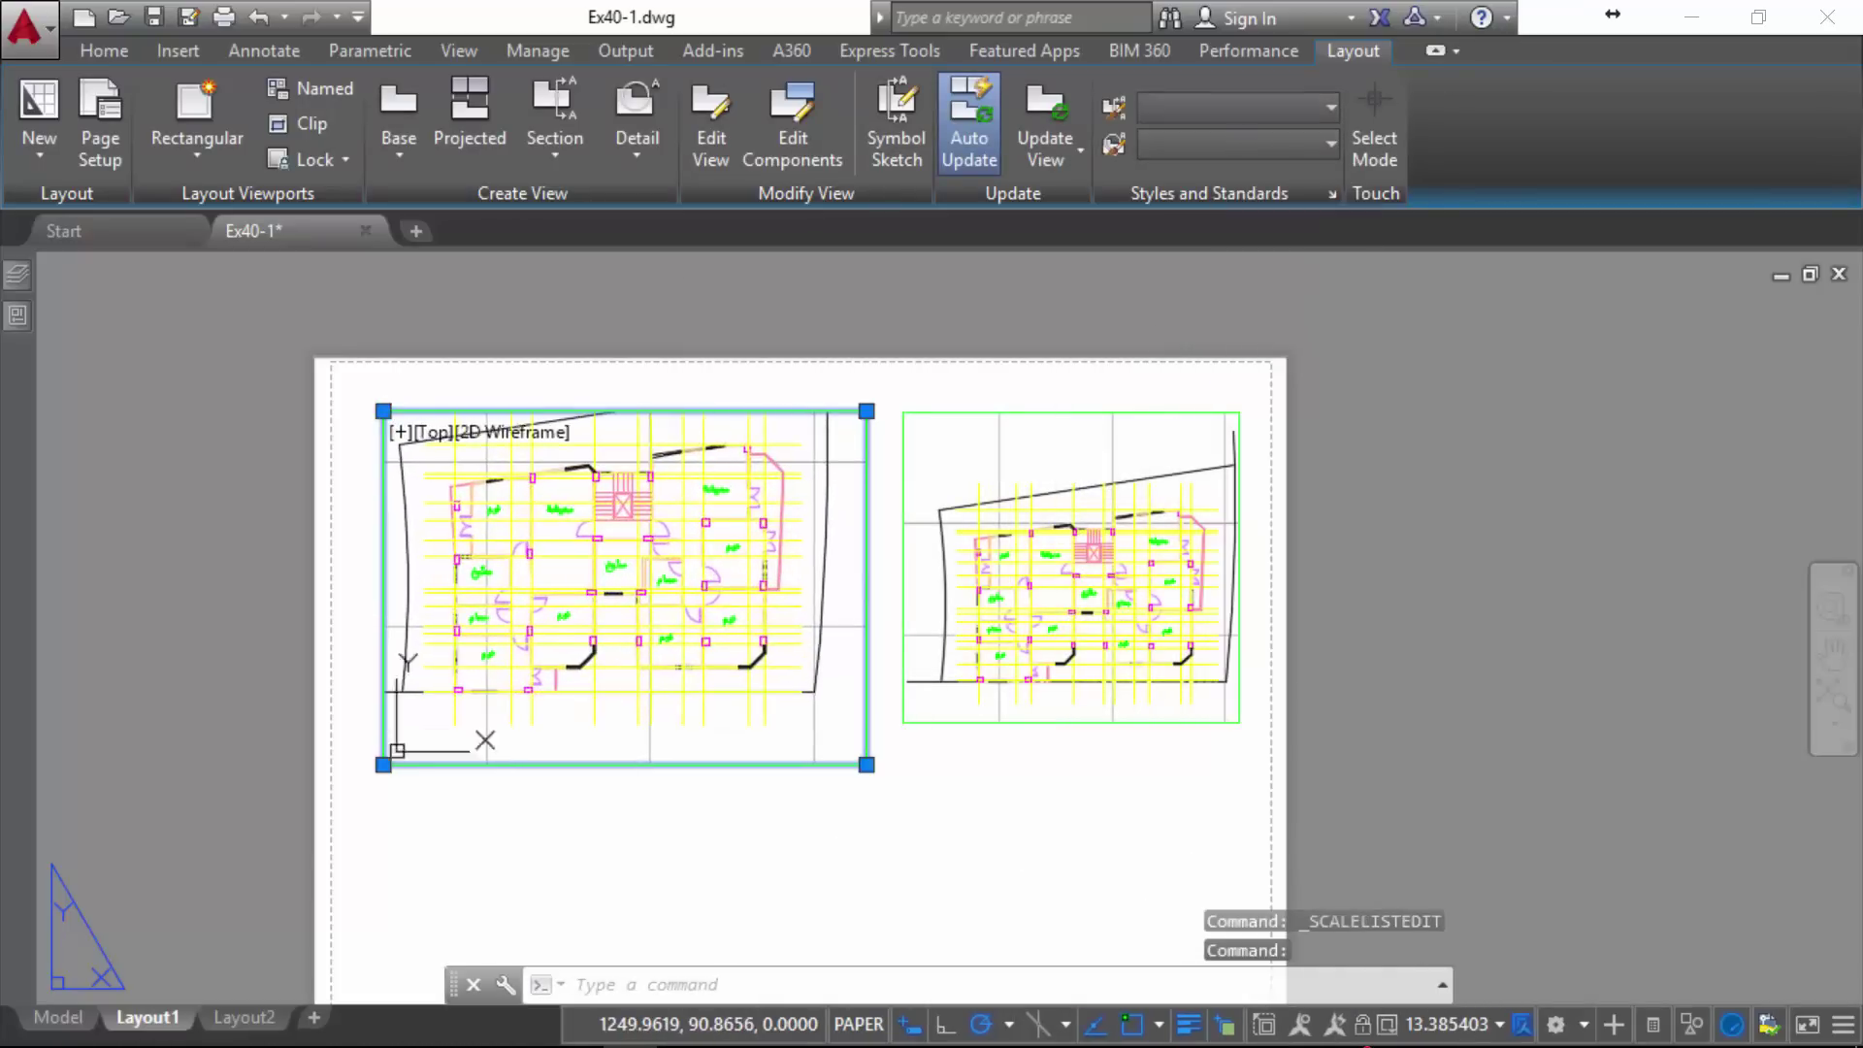
pyautogui.doubleClick(640, 534)
pyautogui.moveTo(640, 533); pyautogui.dragTo(644, 616, button='middle')
pyautogui.doubleClick(718, 832)
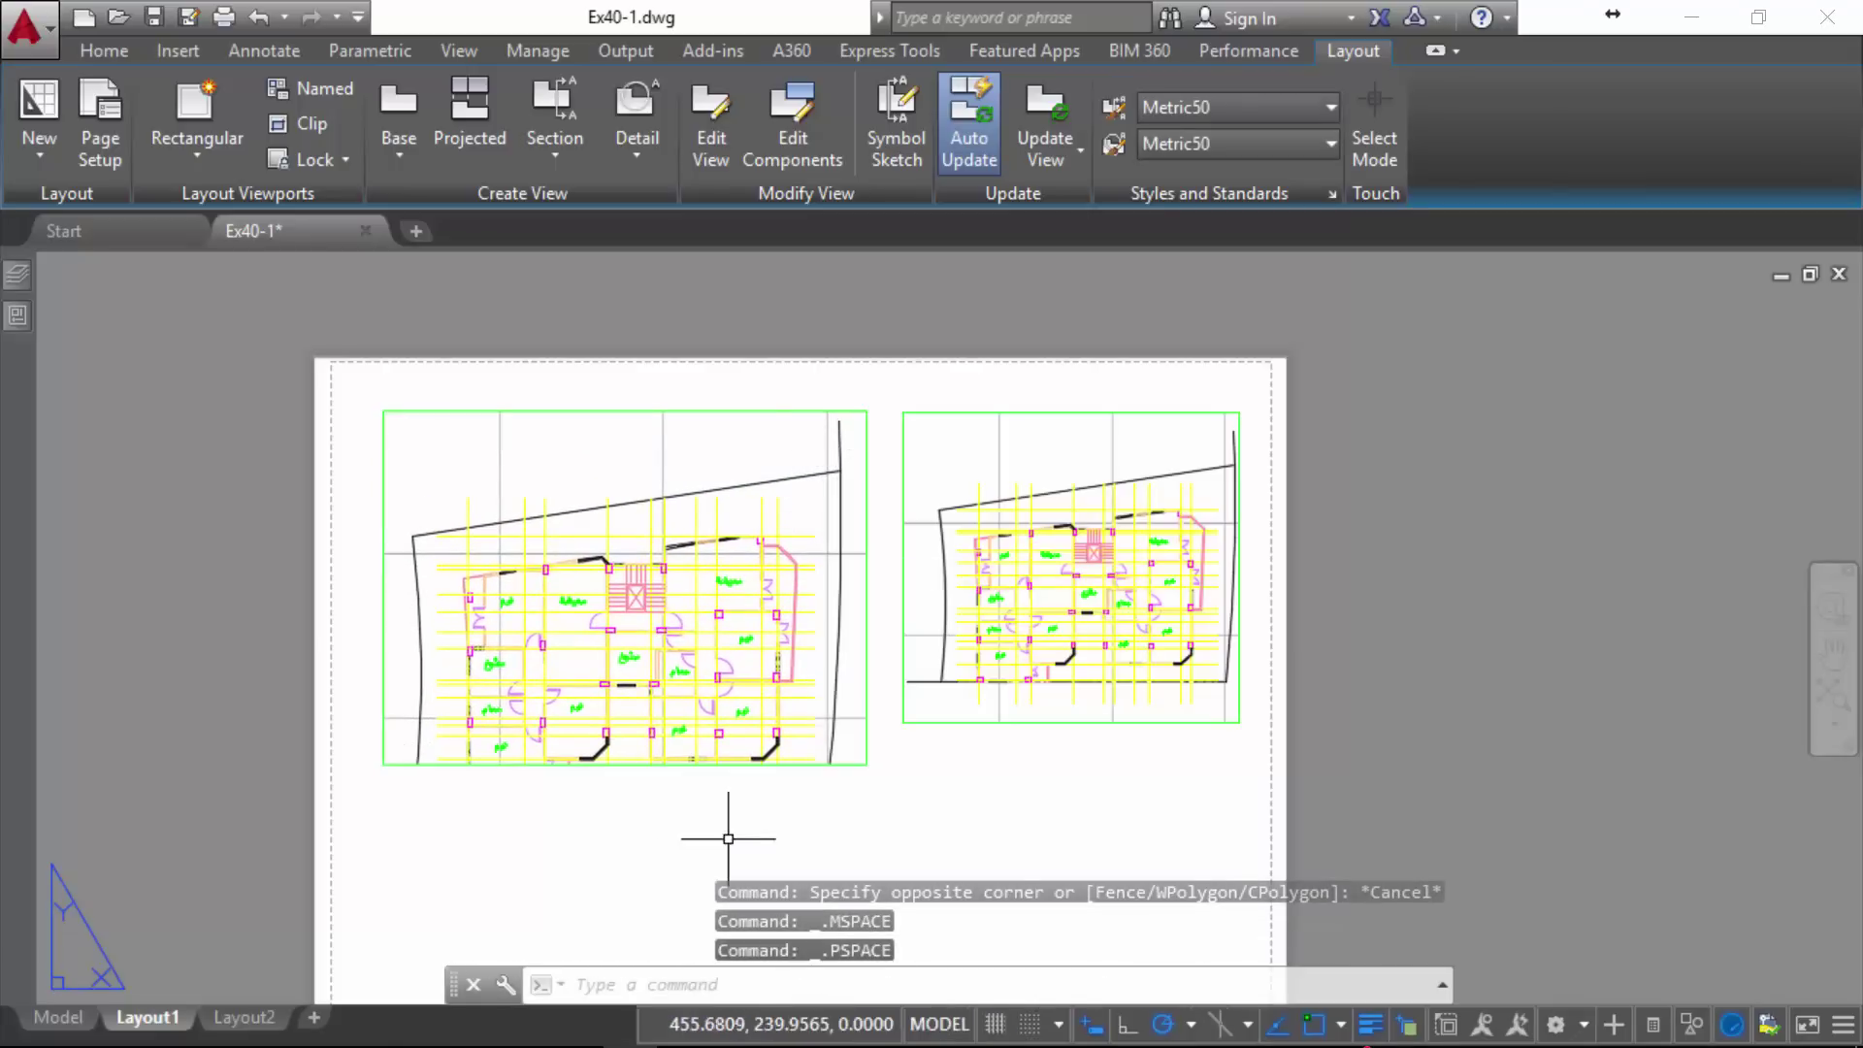
pyautogui.click(864, 765)
pyautogui.click(866, 764)
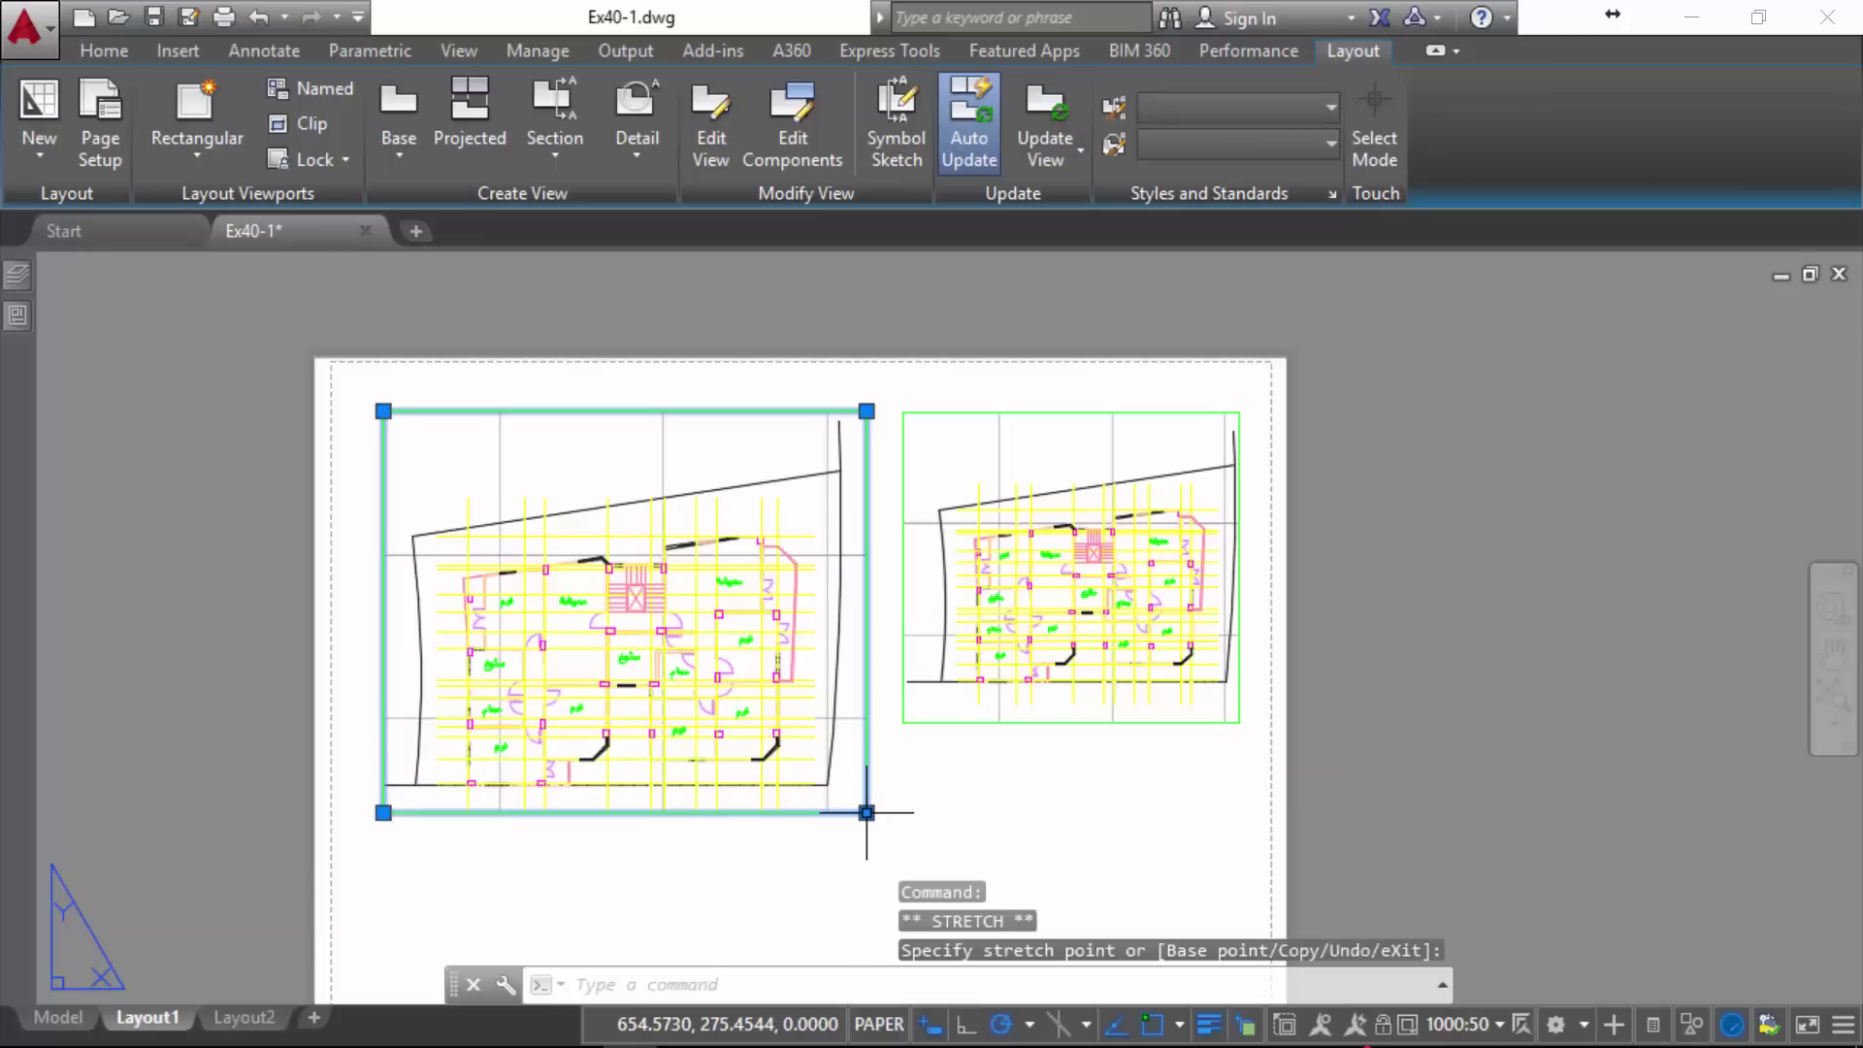
pyautogui.click(867, 834)
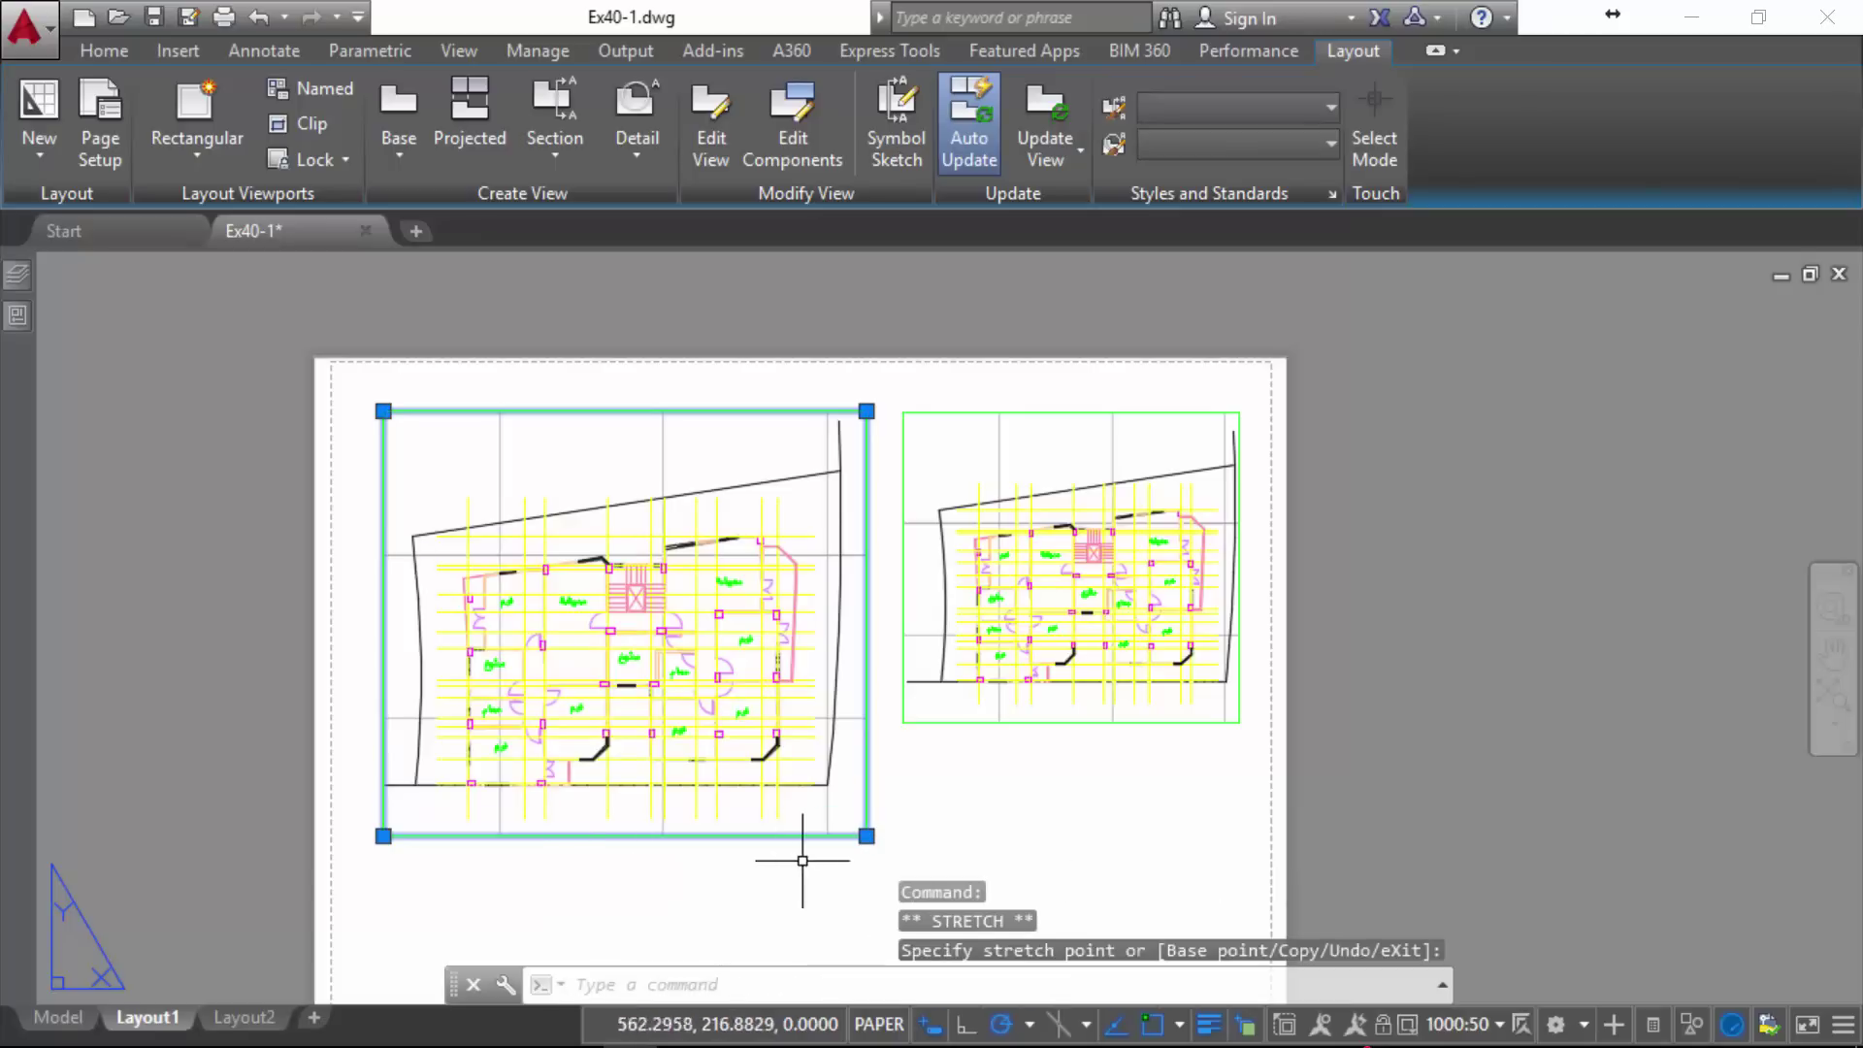
# - Set the right viewport to 1000:20 and pan it to frame the bedroom and kitchen
pyautogui.click(966, 718)
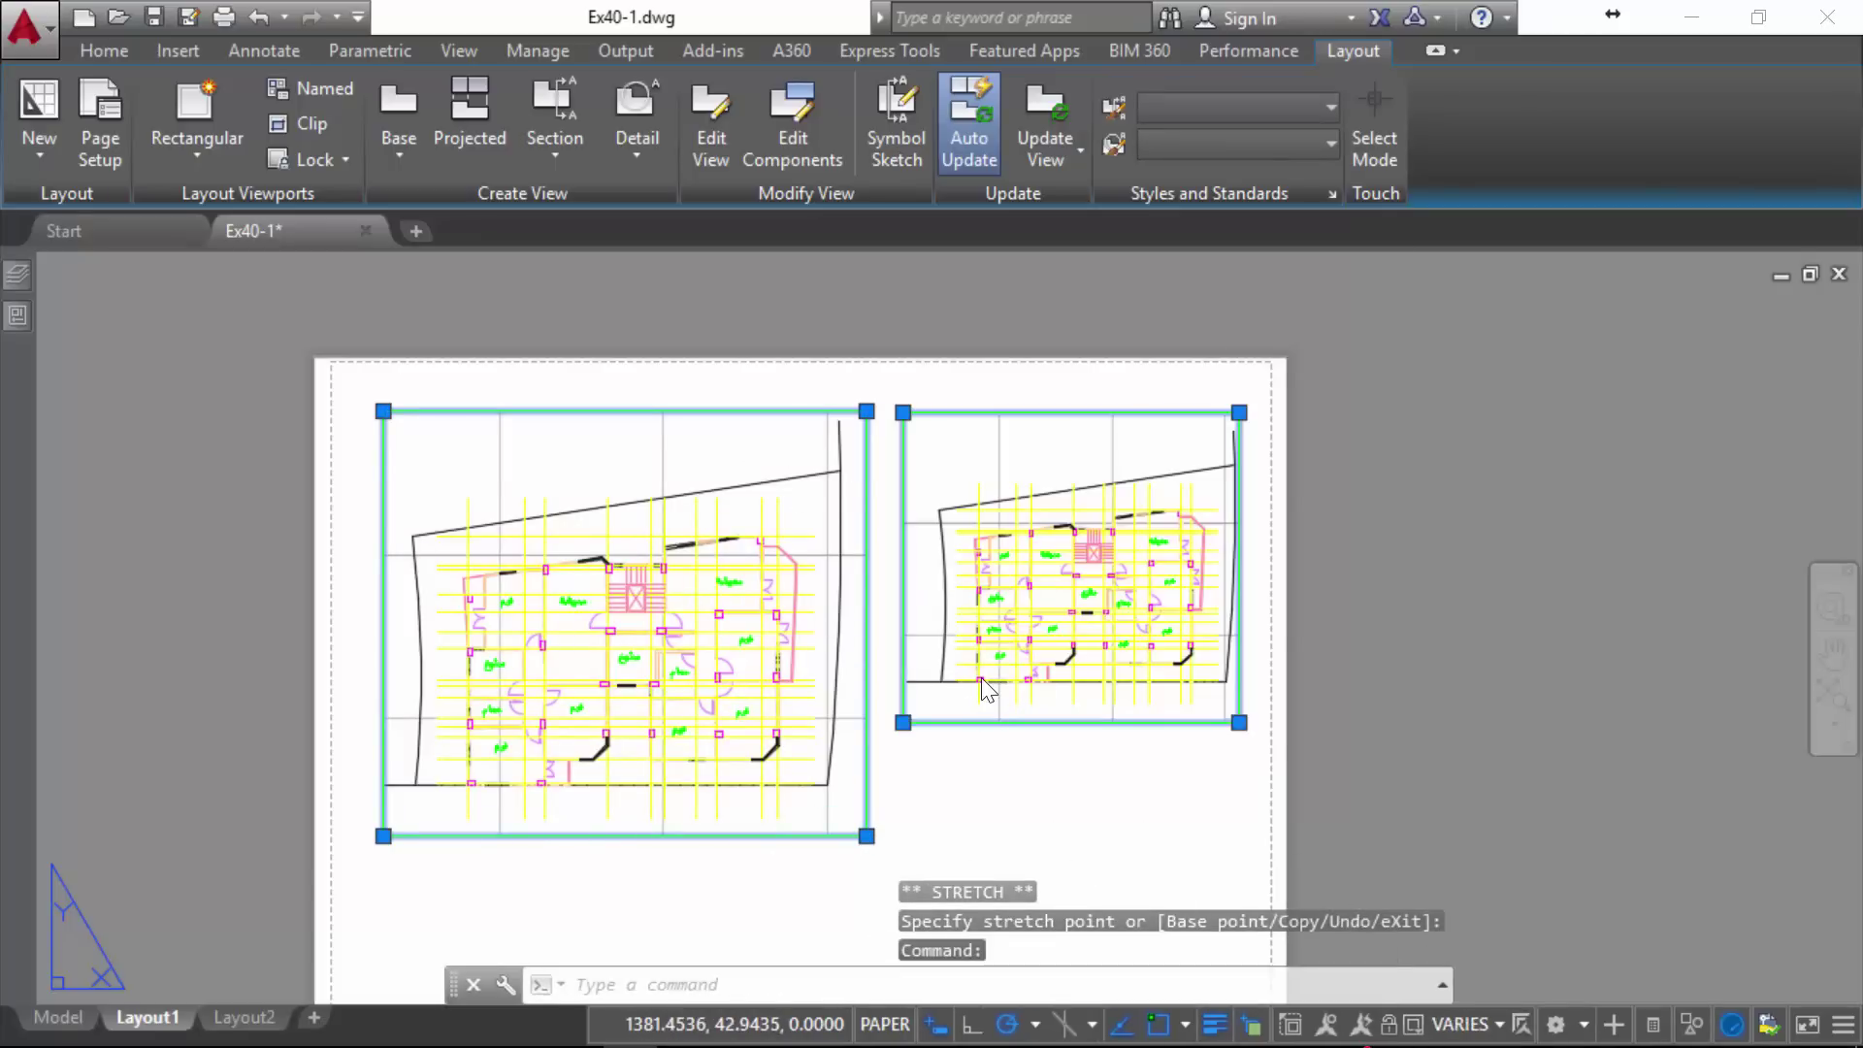
pyautogui.click(1465, 1023)
pyautogui.press('Escape')
pyautogui.press('Escape')
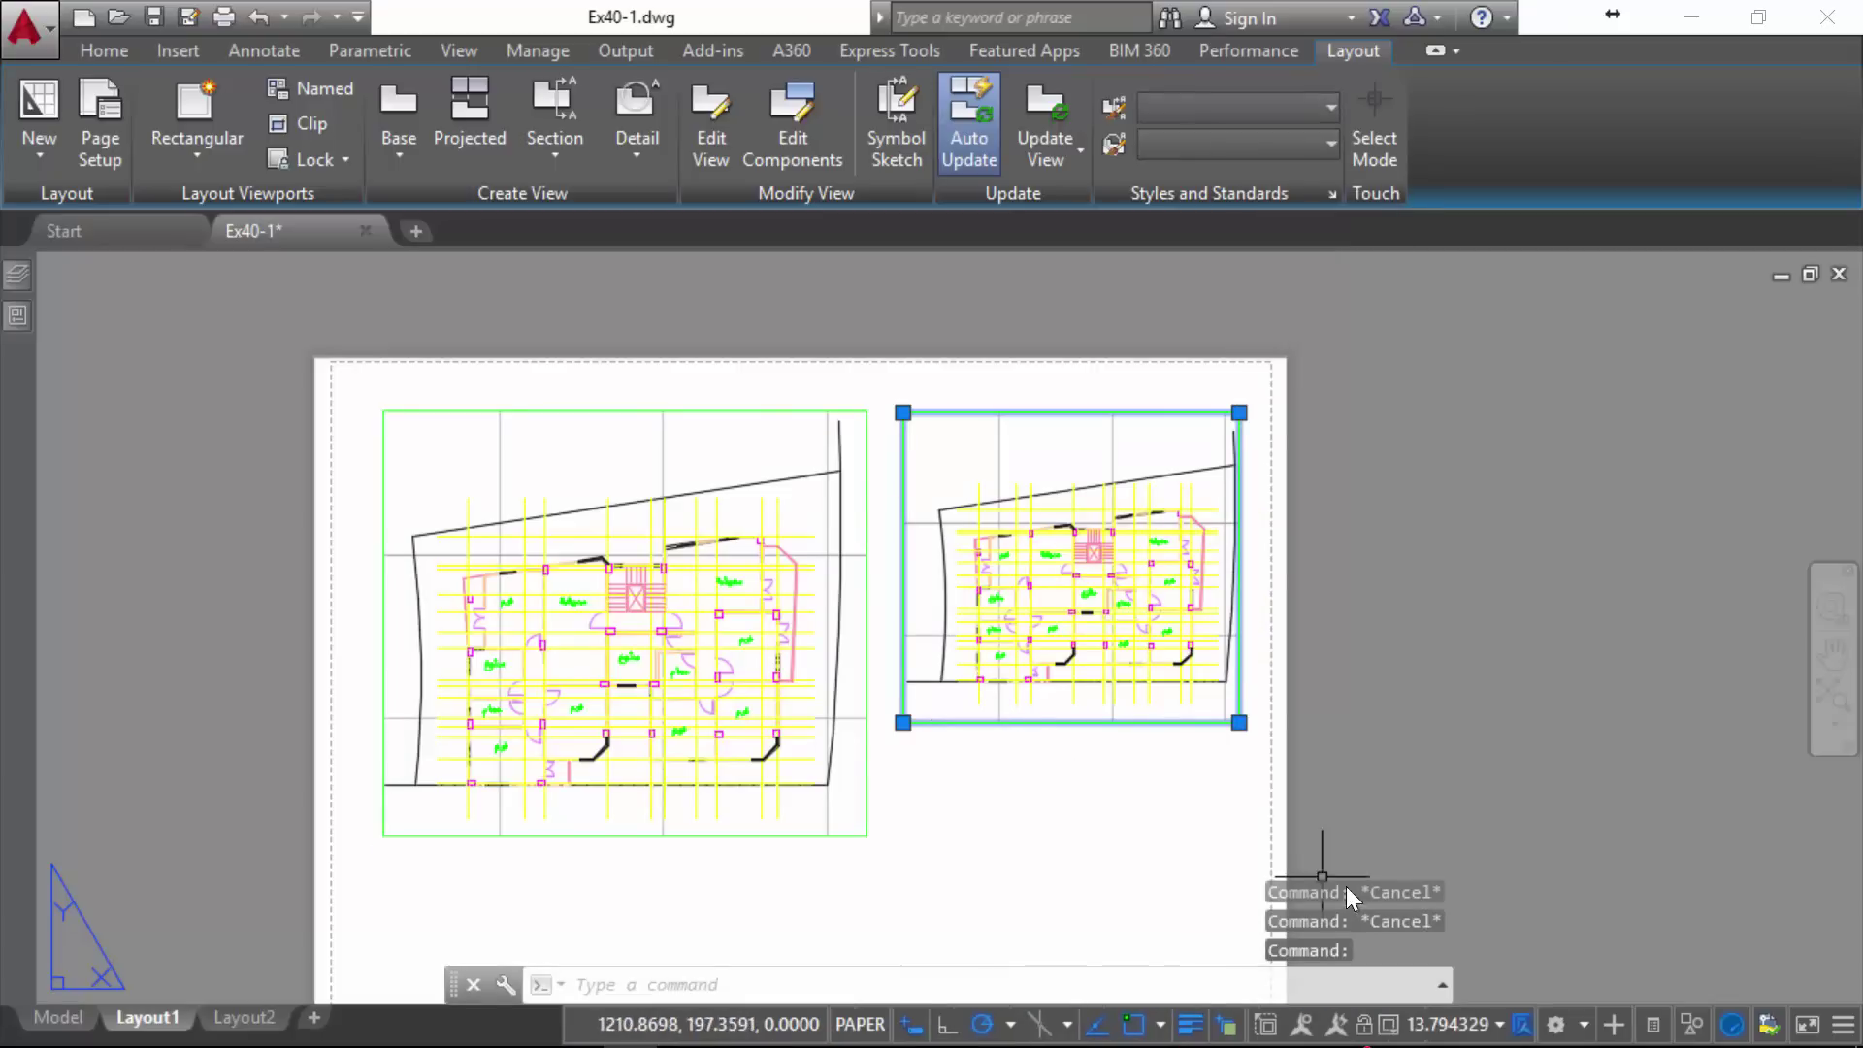
pyautogui.click(1460, 1026)
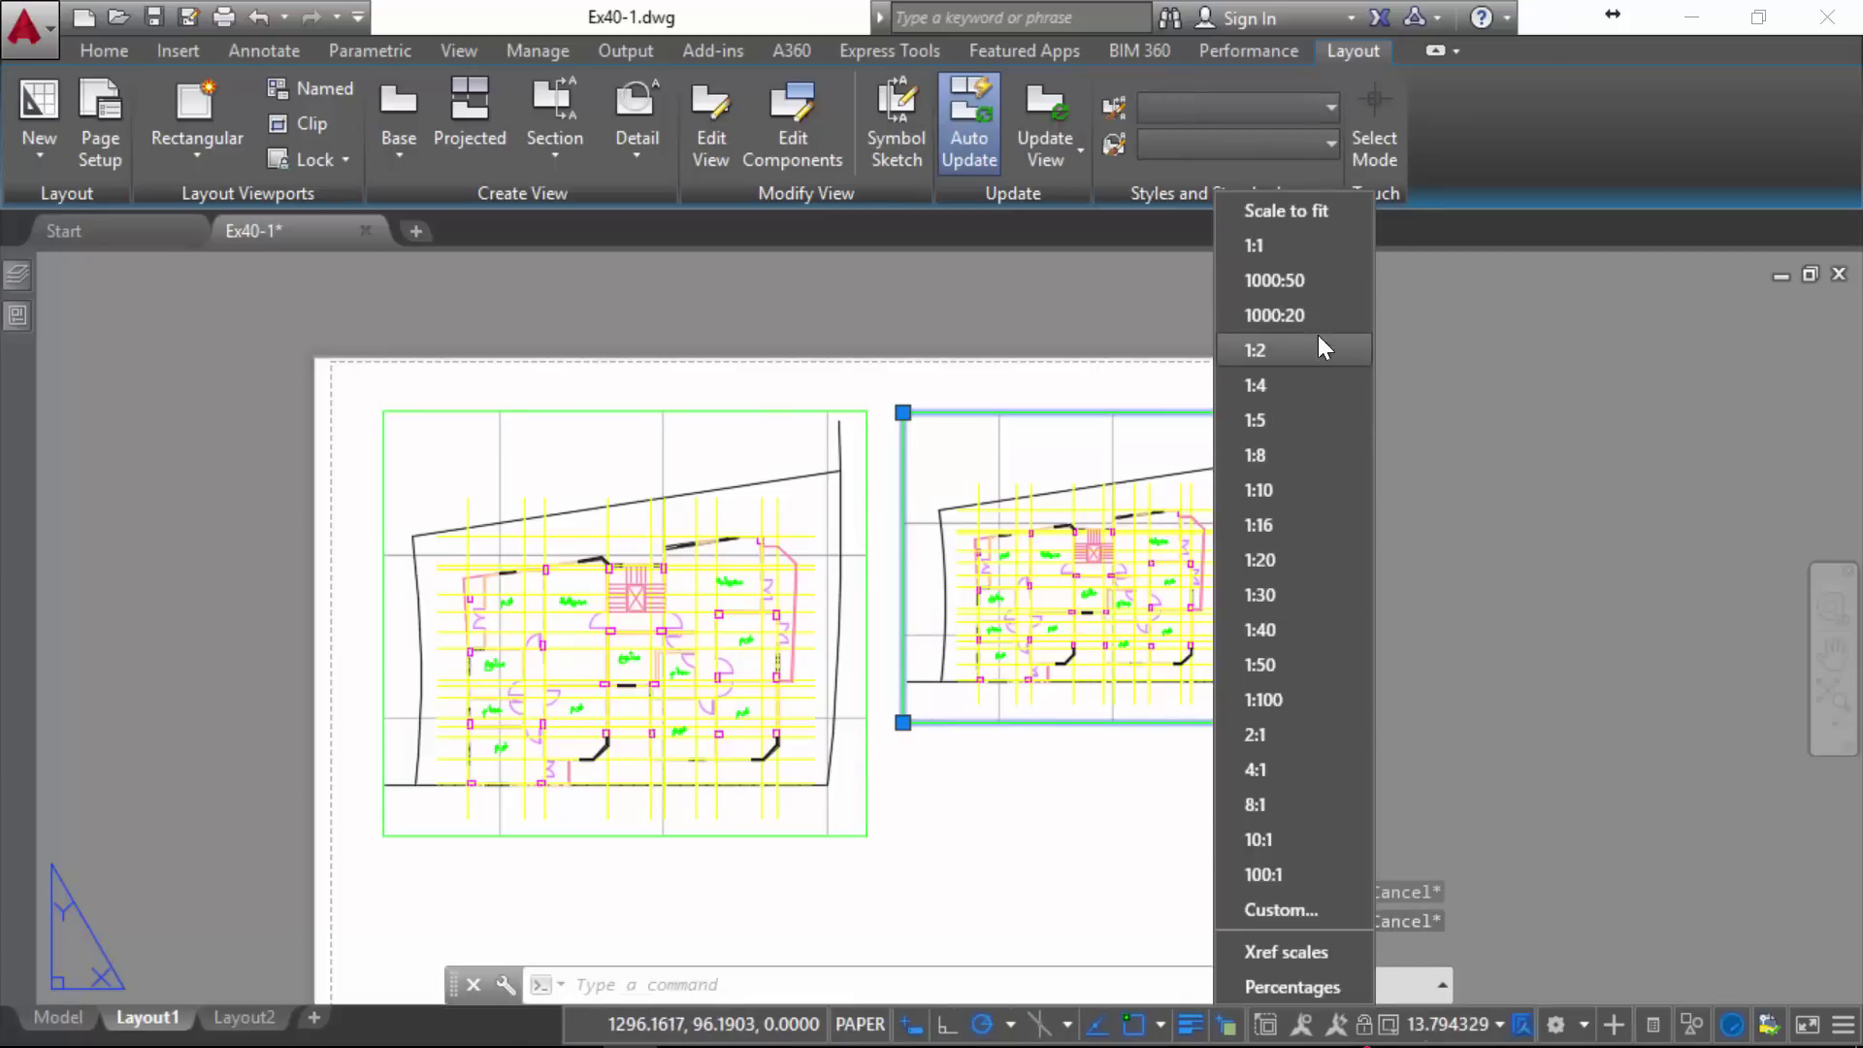
pyautogui.click(1274, 314)
pyautogui.moveTo(1006, 540)
pyautogui.mouseDown(button='middle')
pyautogui.moveTo(990, 561)
pyautogui.moveTo(1048, 601)
pyautogui.moveTo(1114, 607)
pyautogui.mouseUp(button='middle')
pyautogui.doubleClick(1009, 582)
pyautogui.moveTo(1009, 582); pyautogui.dragTo(1075, 573, button='middle')
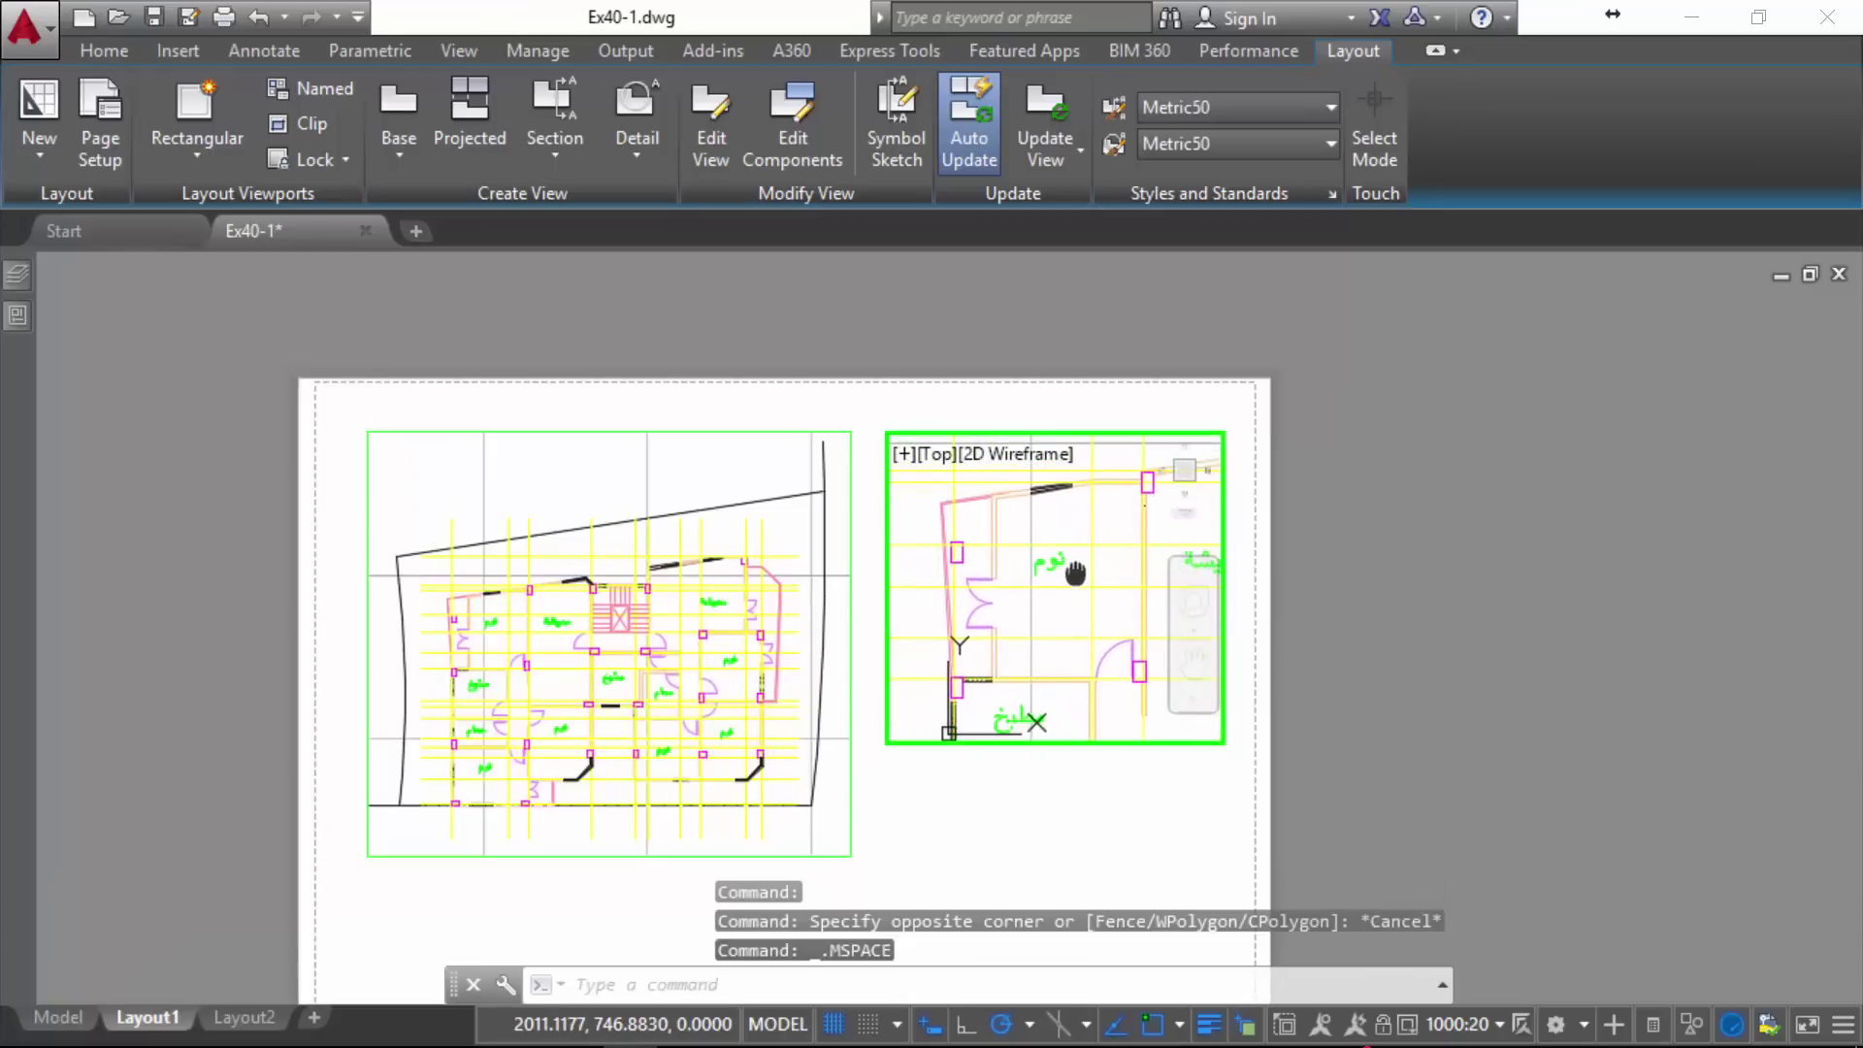
# - Exit the right viewport to paper space, then switch to the Model tab
pyautogui.doubleClick(1032, 832)
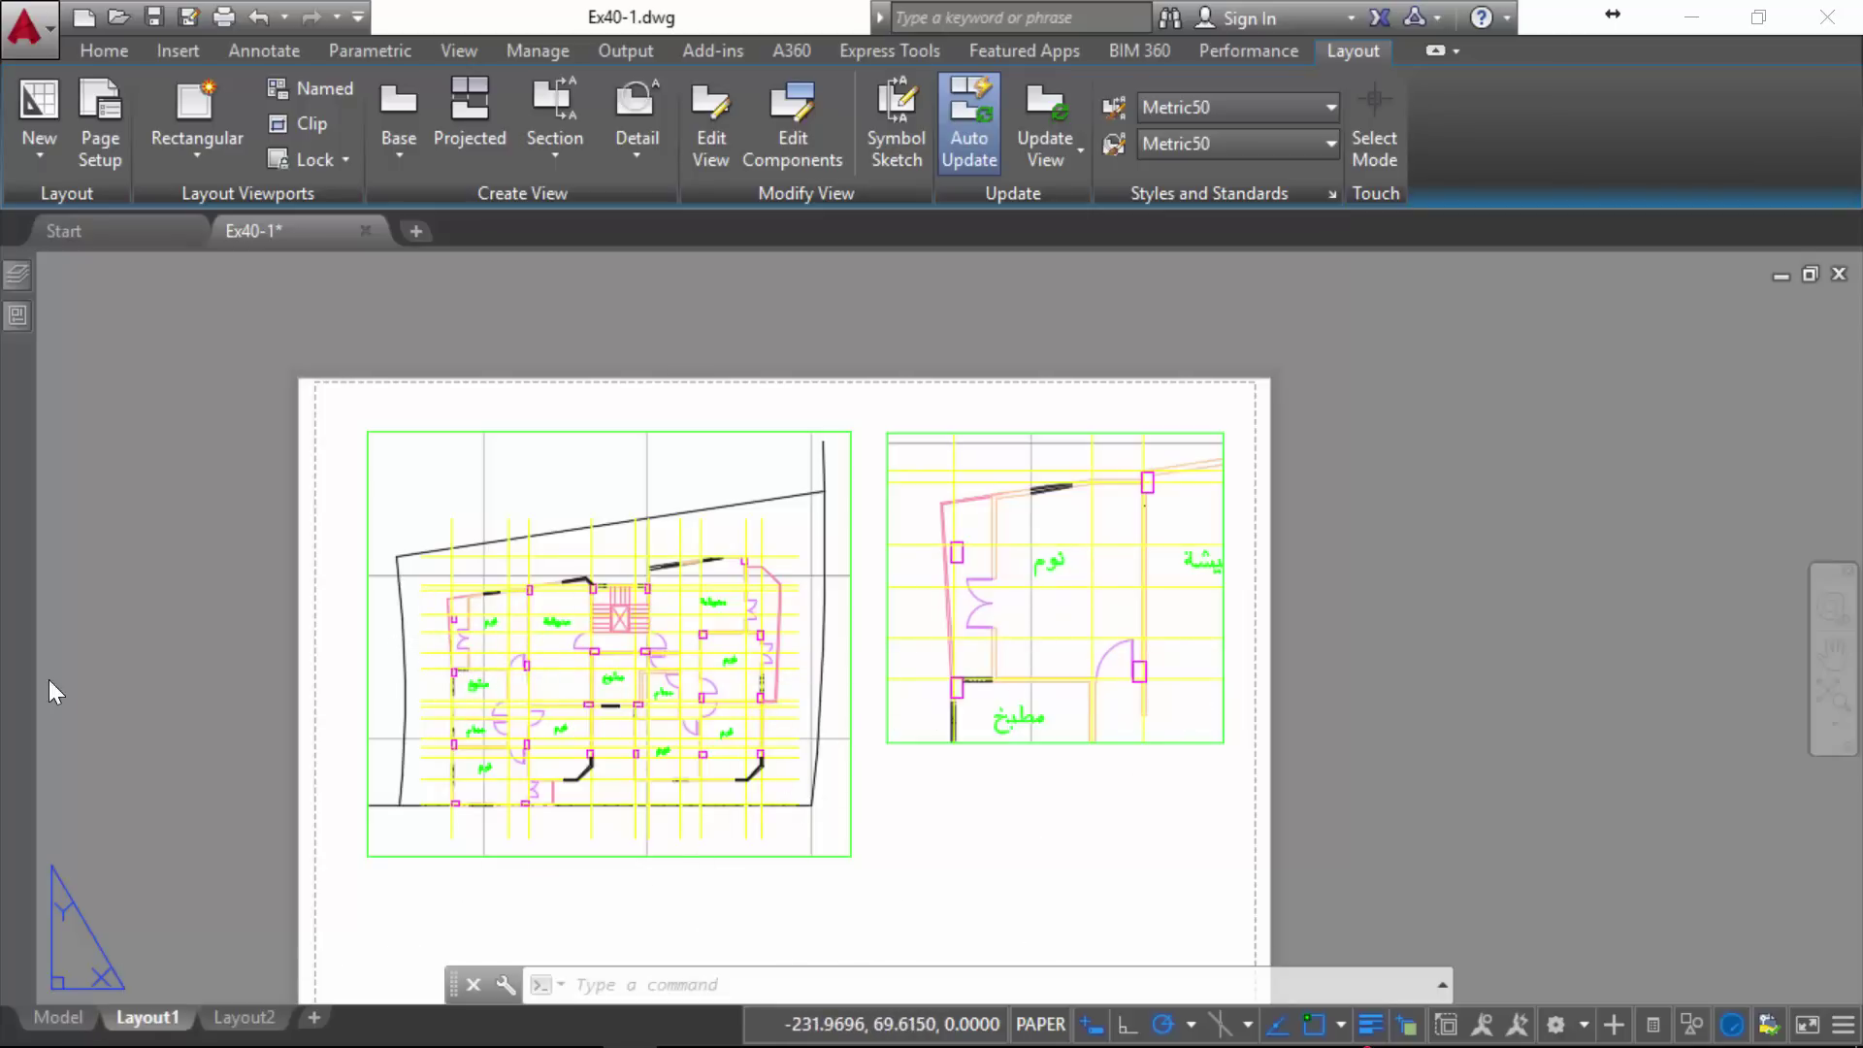
pyautogui.hotkey('ctrl', 'pageup')
# - Create a new text style named A1 in the Text Style dialog
pyautogui.click(263, 50)
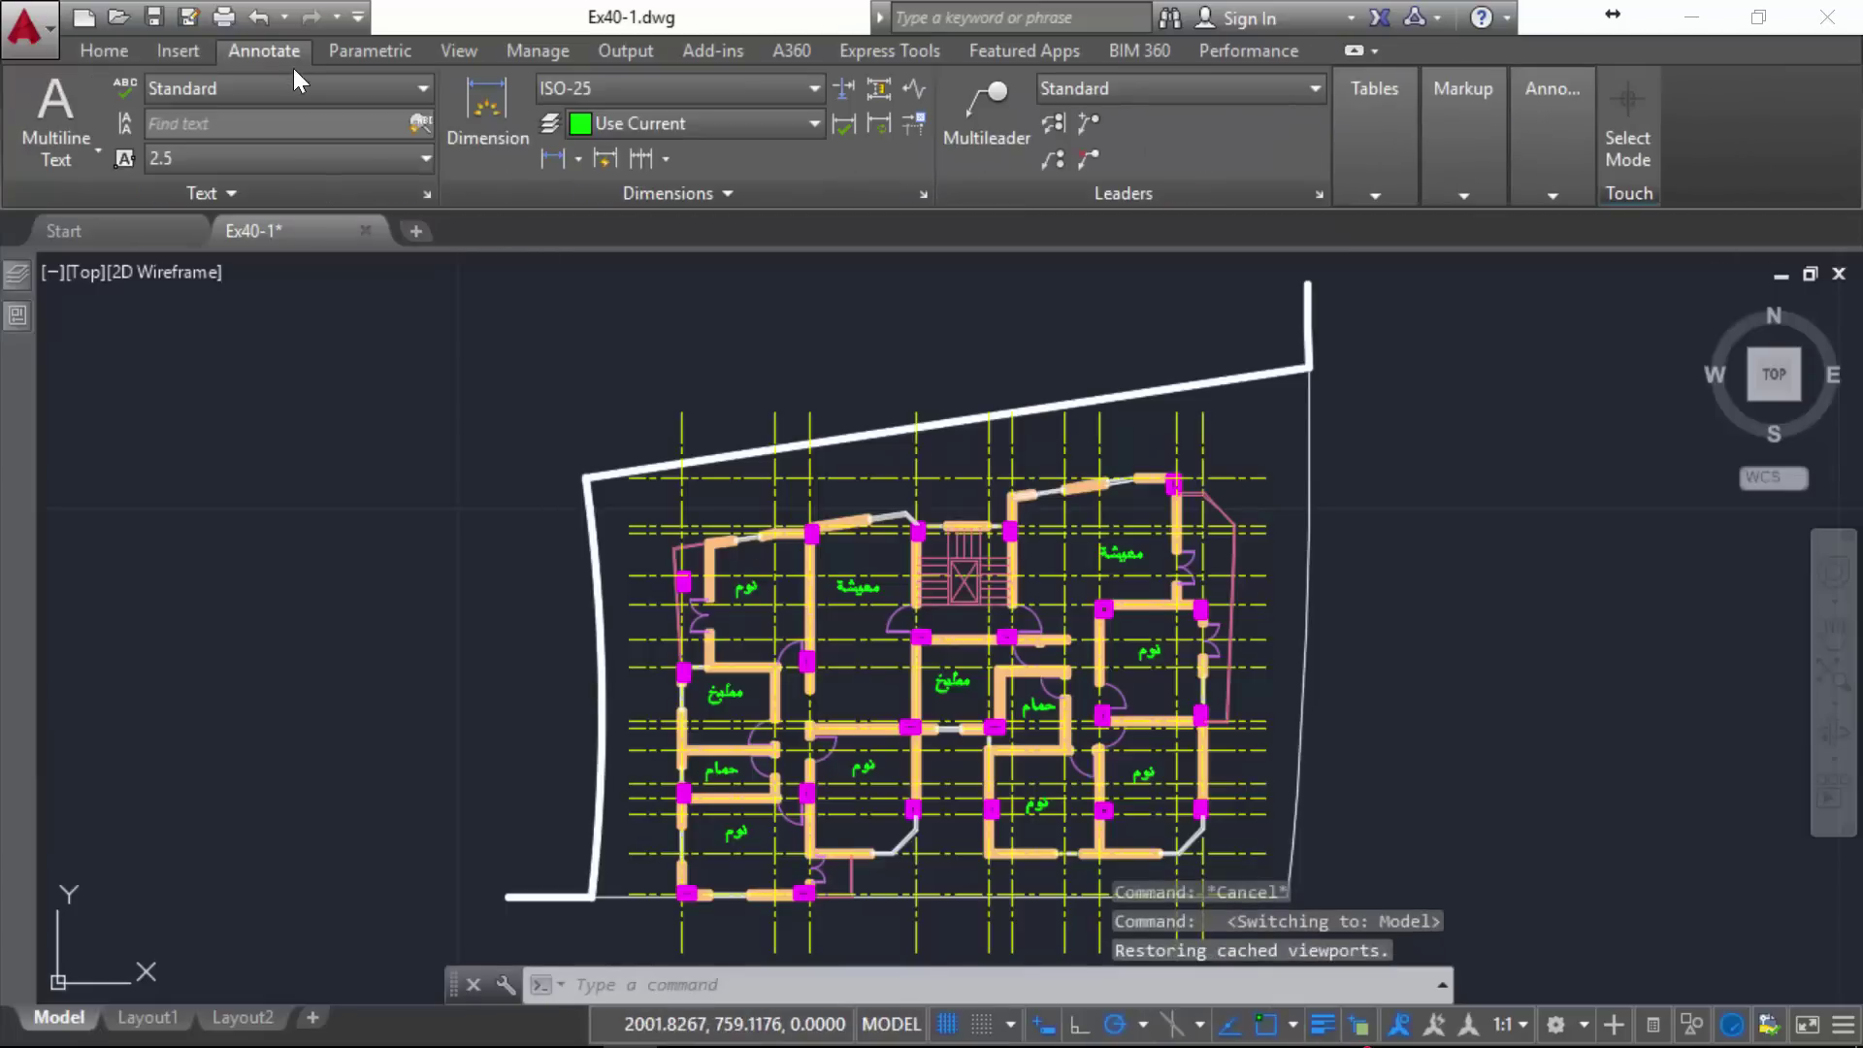
pyautogui.click(423, 196)
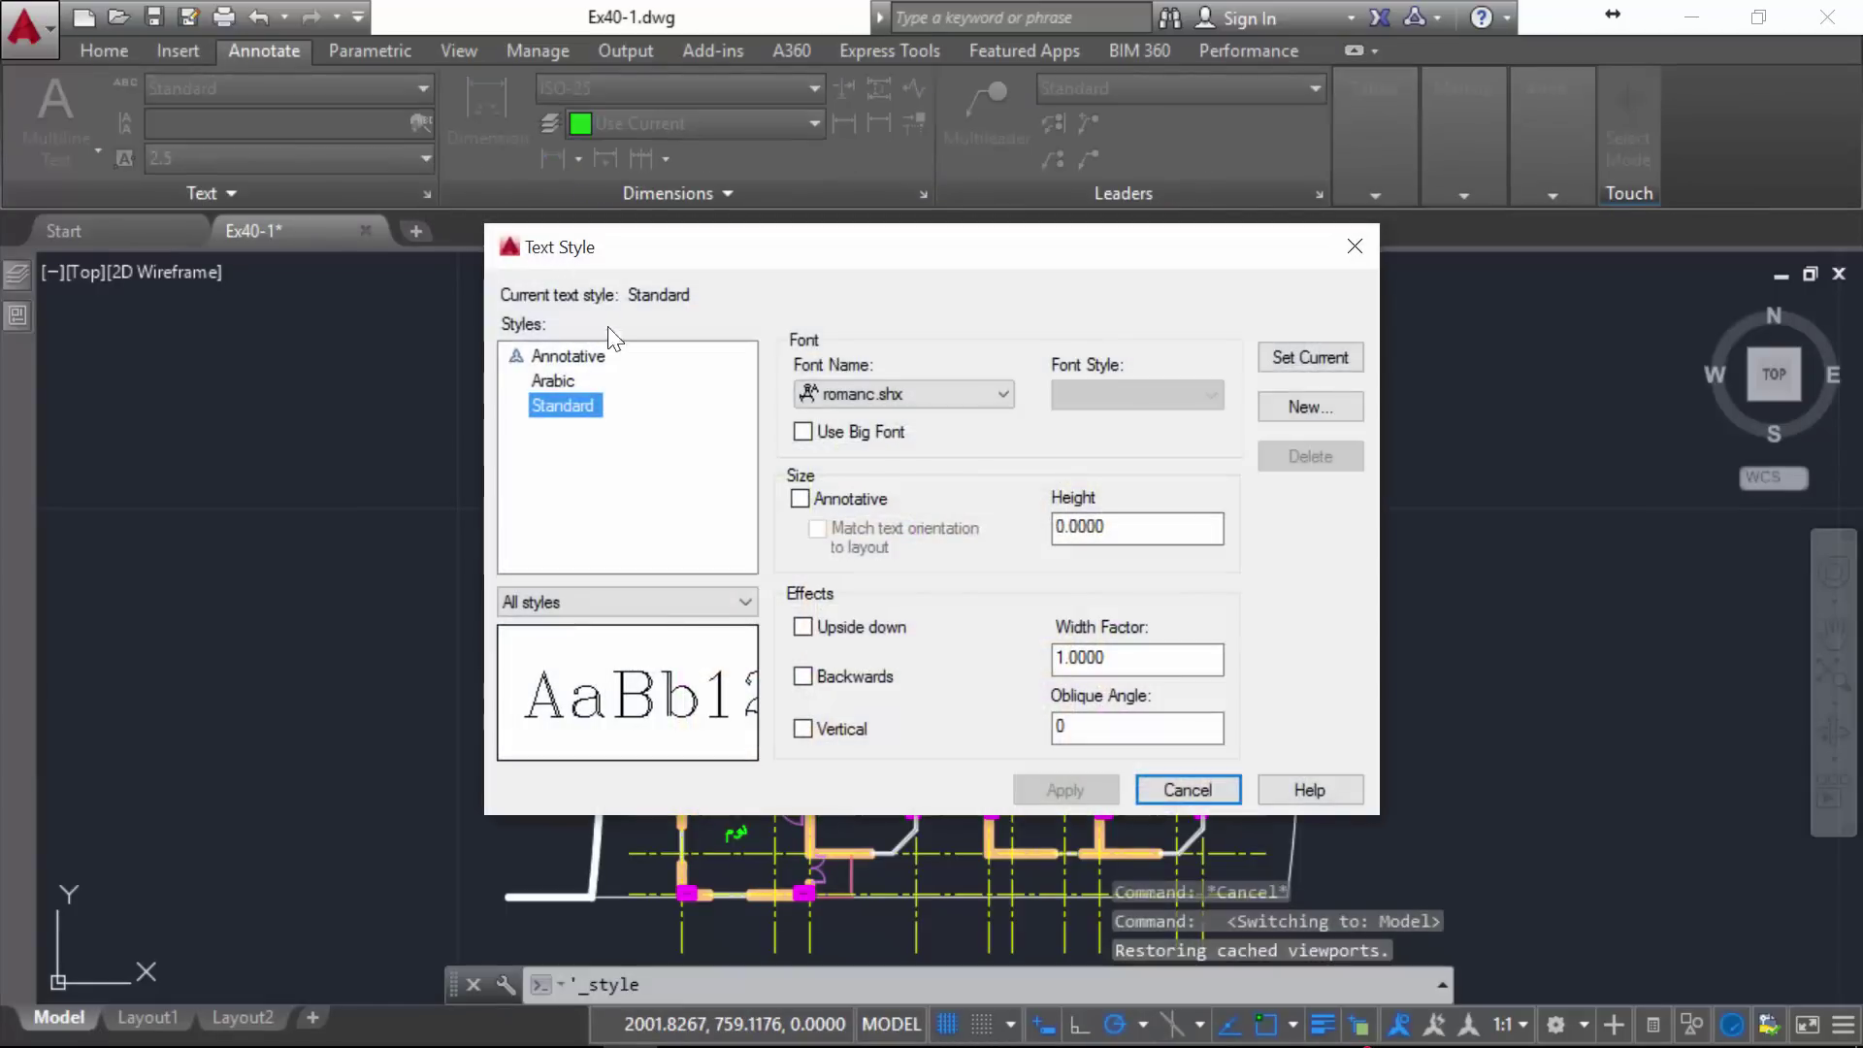
pyautogui.click(1283, 402)
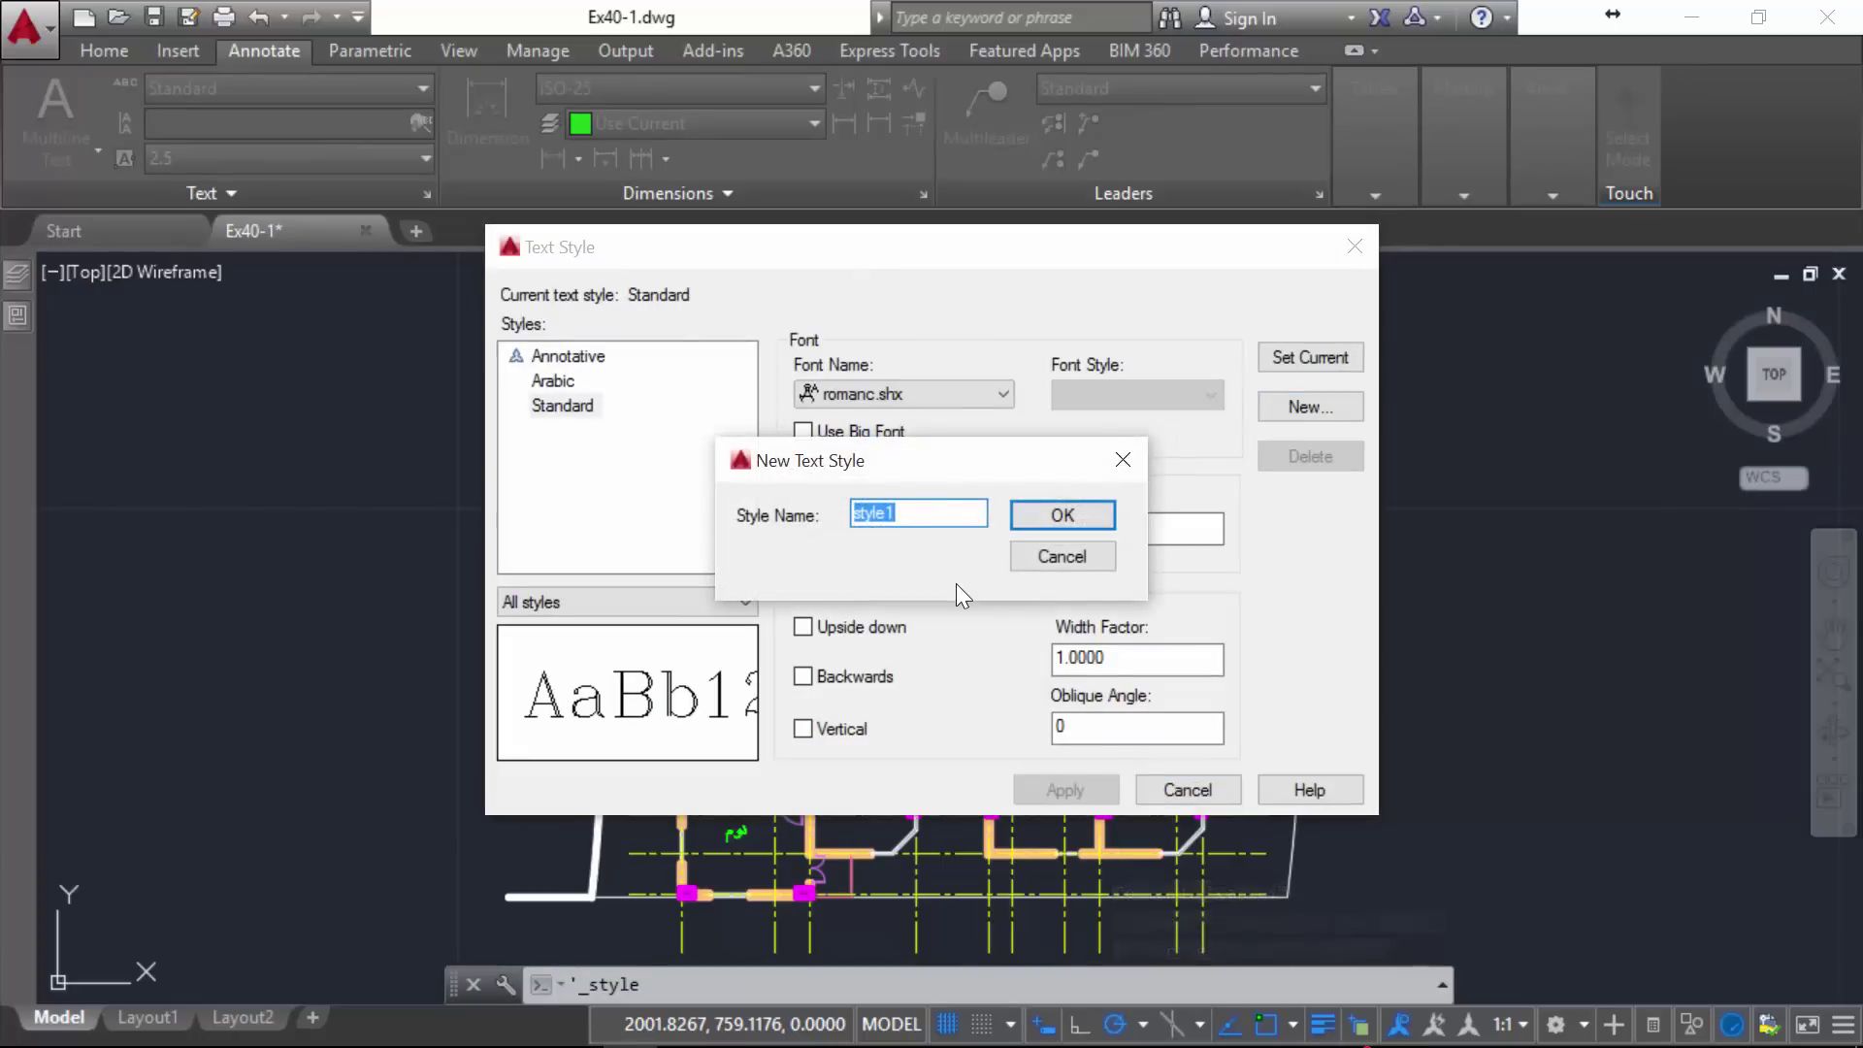
pyautogui.write('A1')
pyautogui.press('Return')
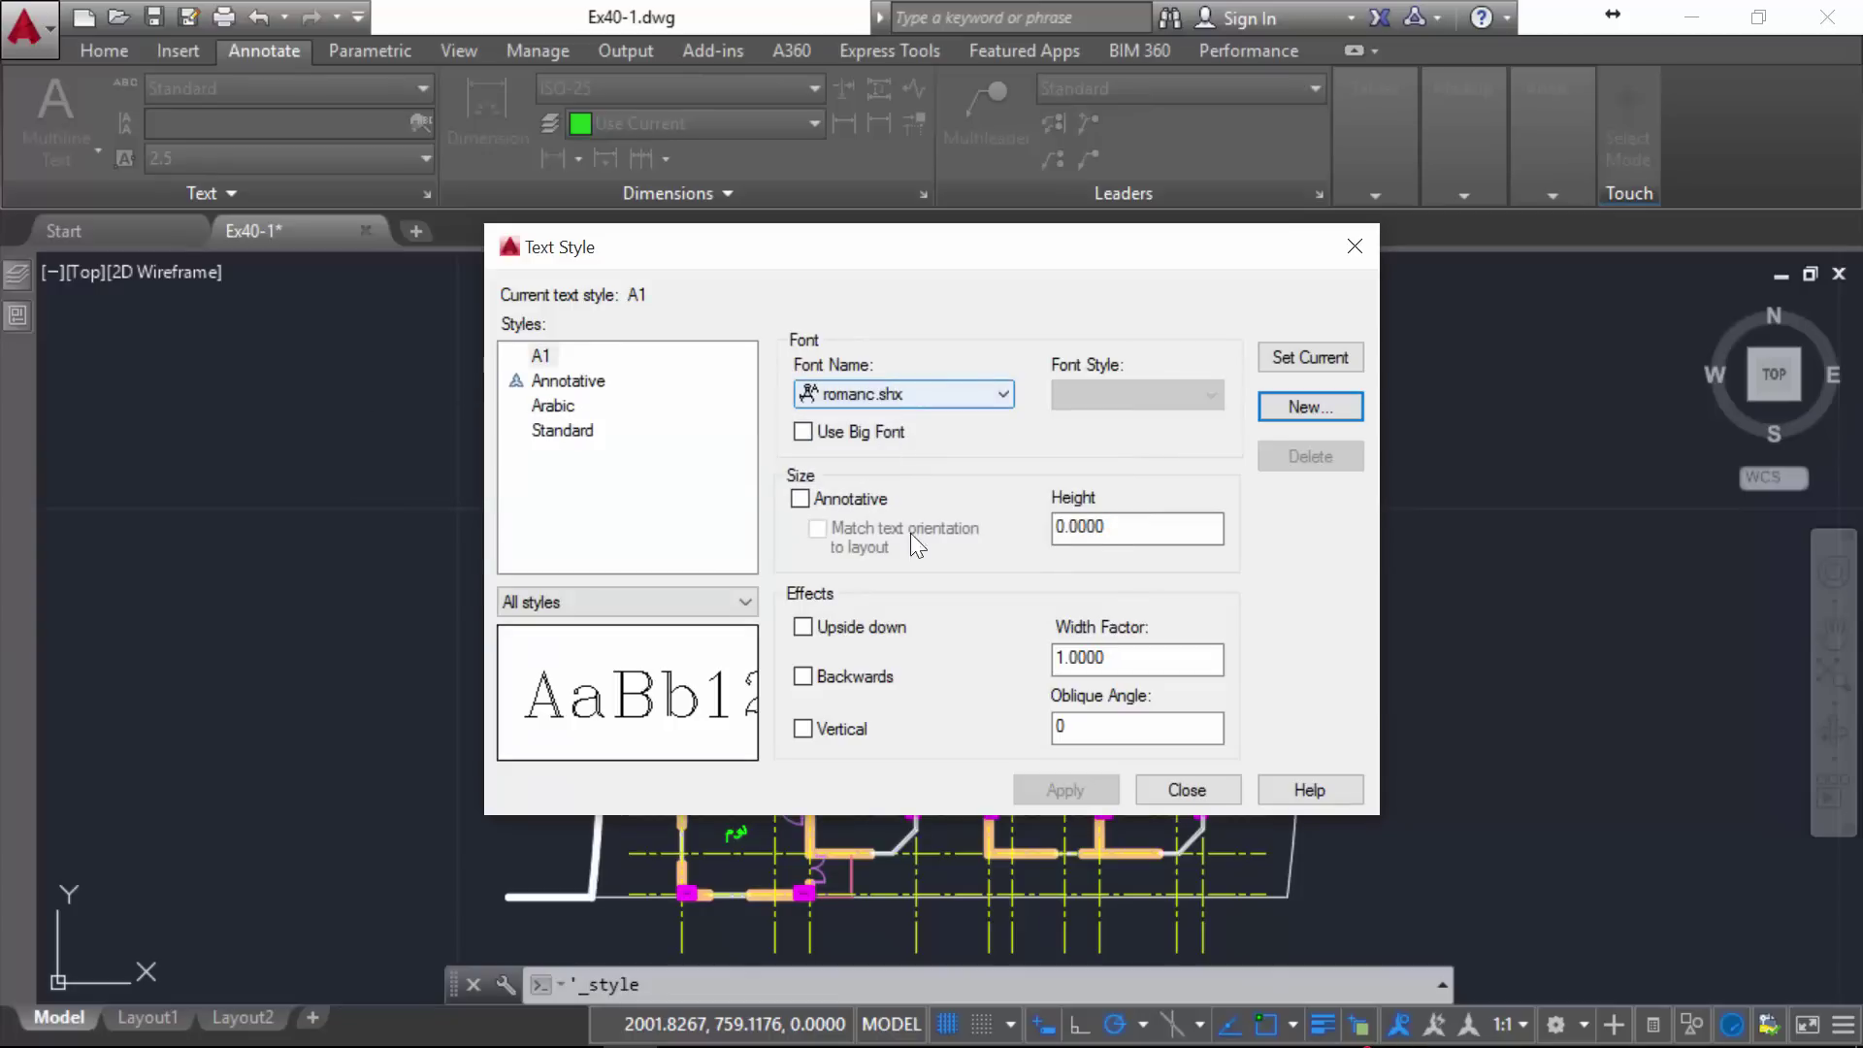
# - Make style A1 annotative with a paper text height of 10 and apply it
pyautogui.click(1056, 528)
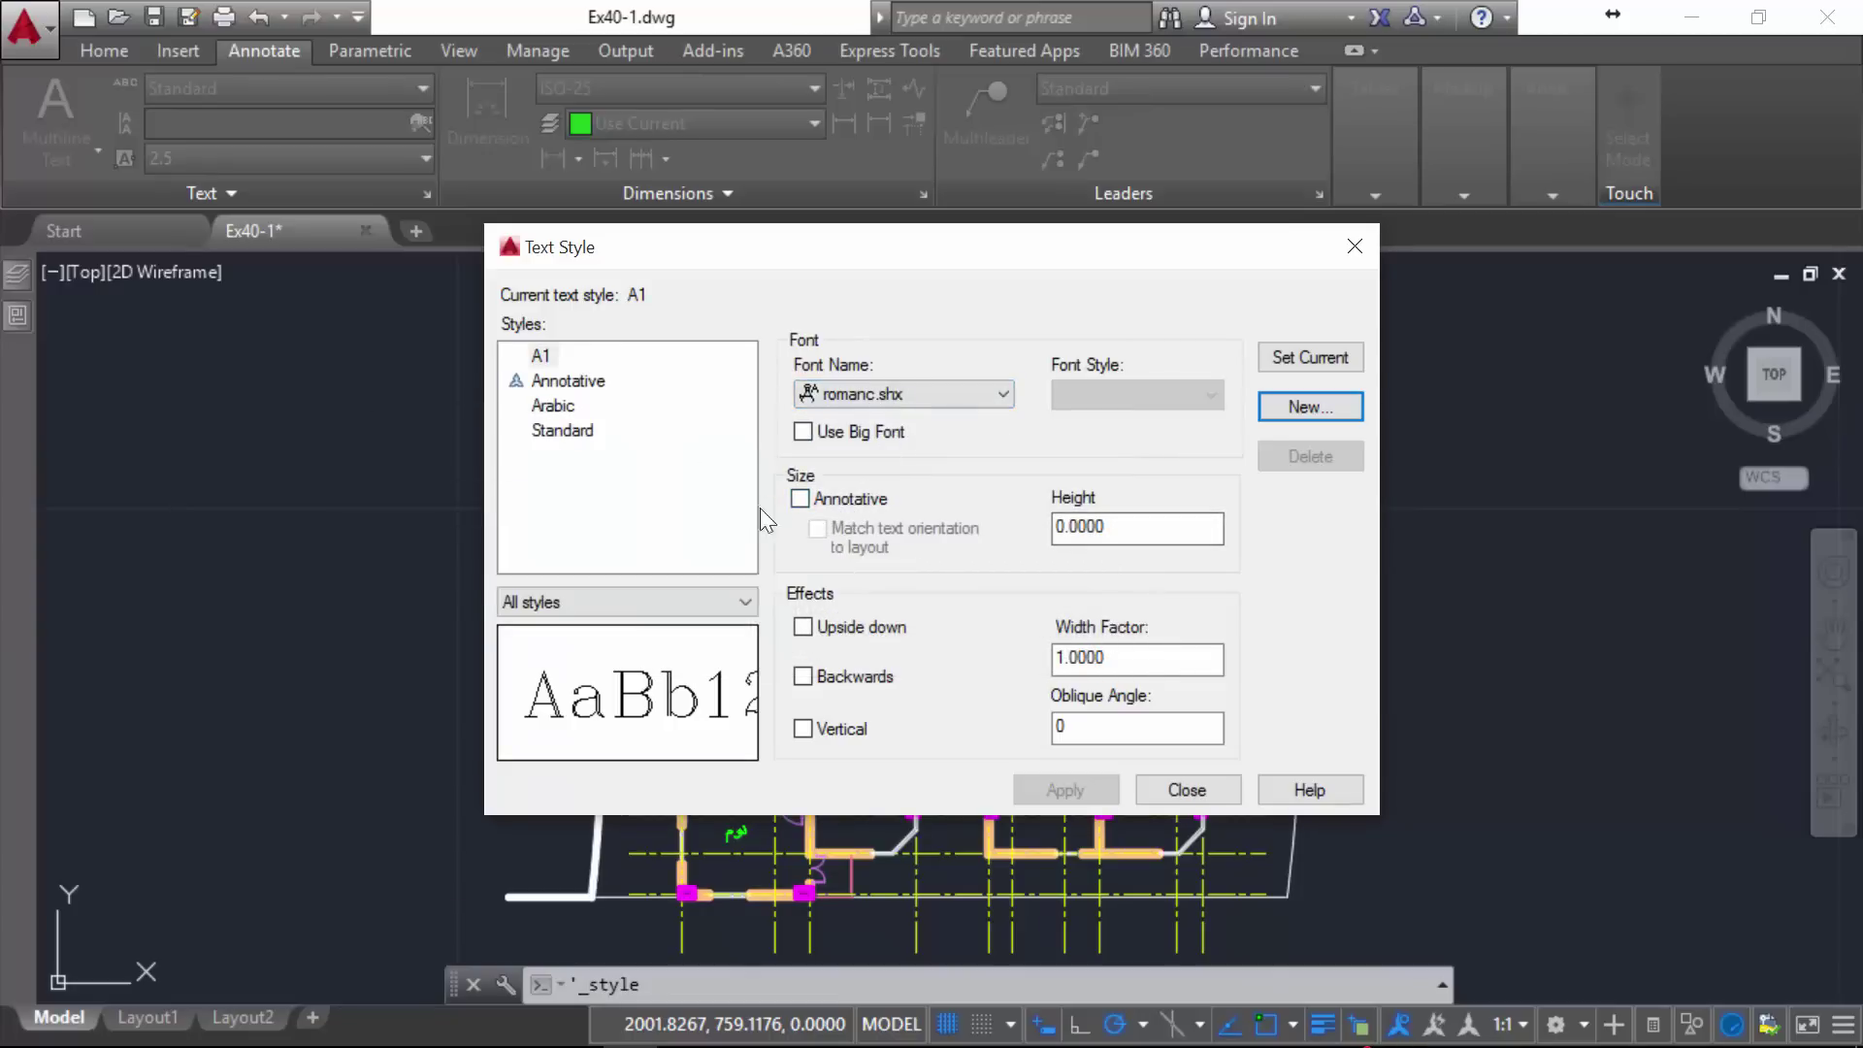
pyautogui.click(799, 498)
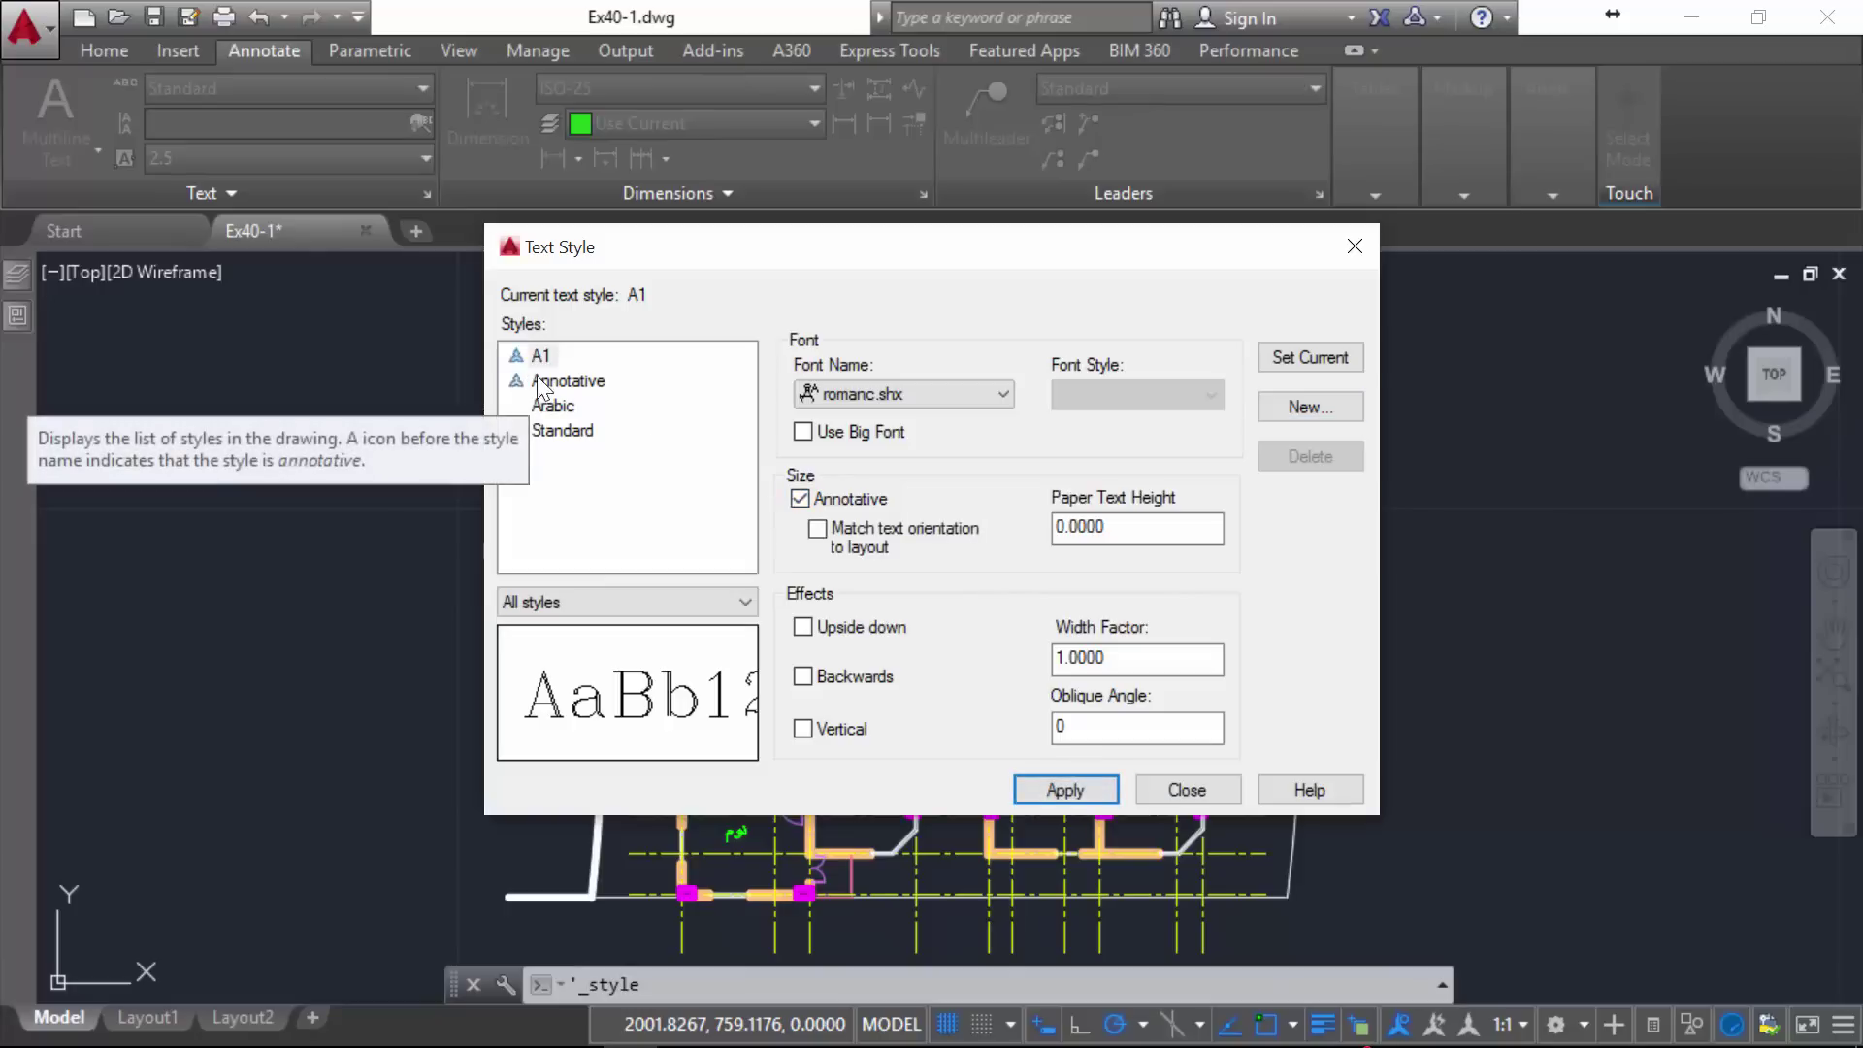
pyautogui.click(800, 499)
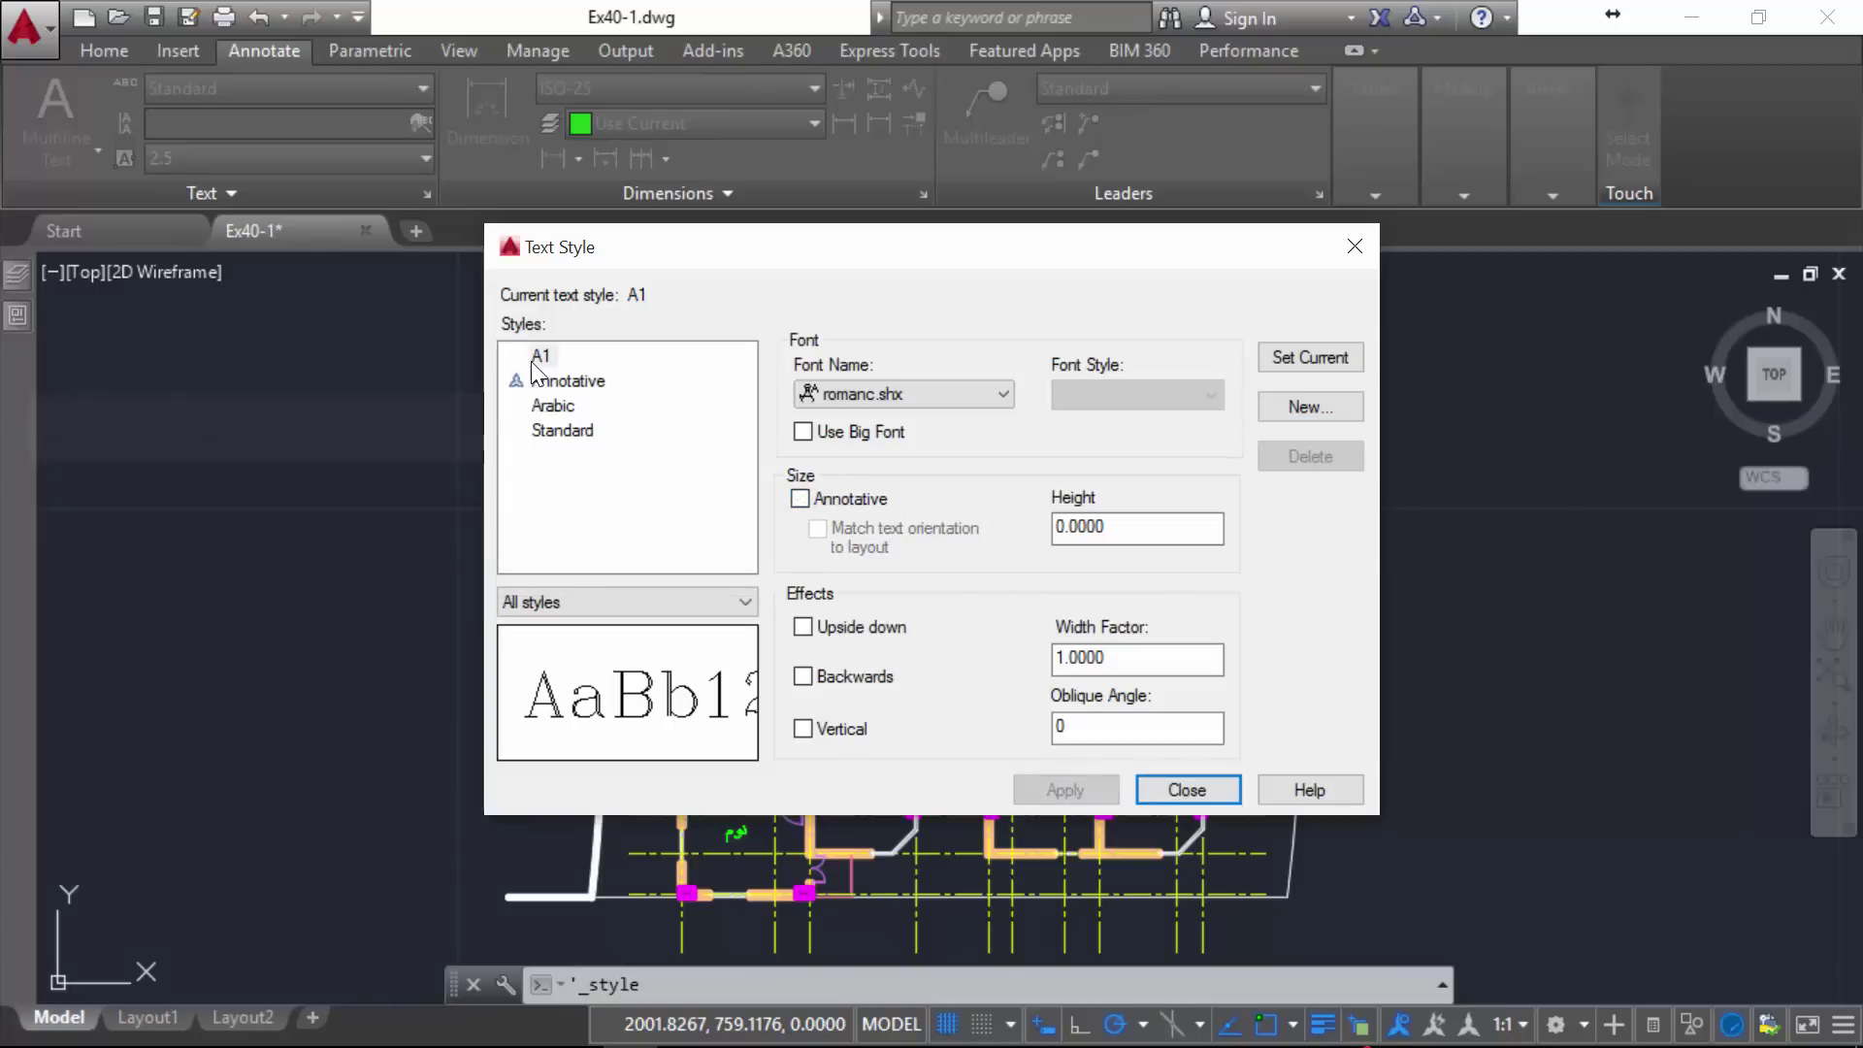
pyautogui.click(799, 499)
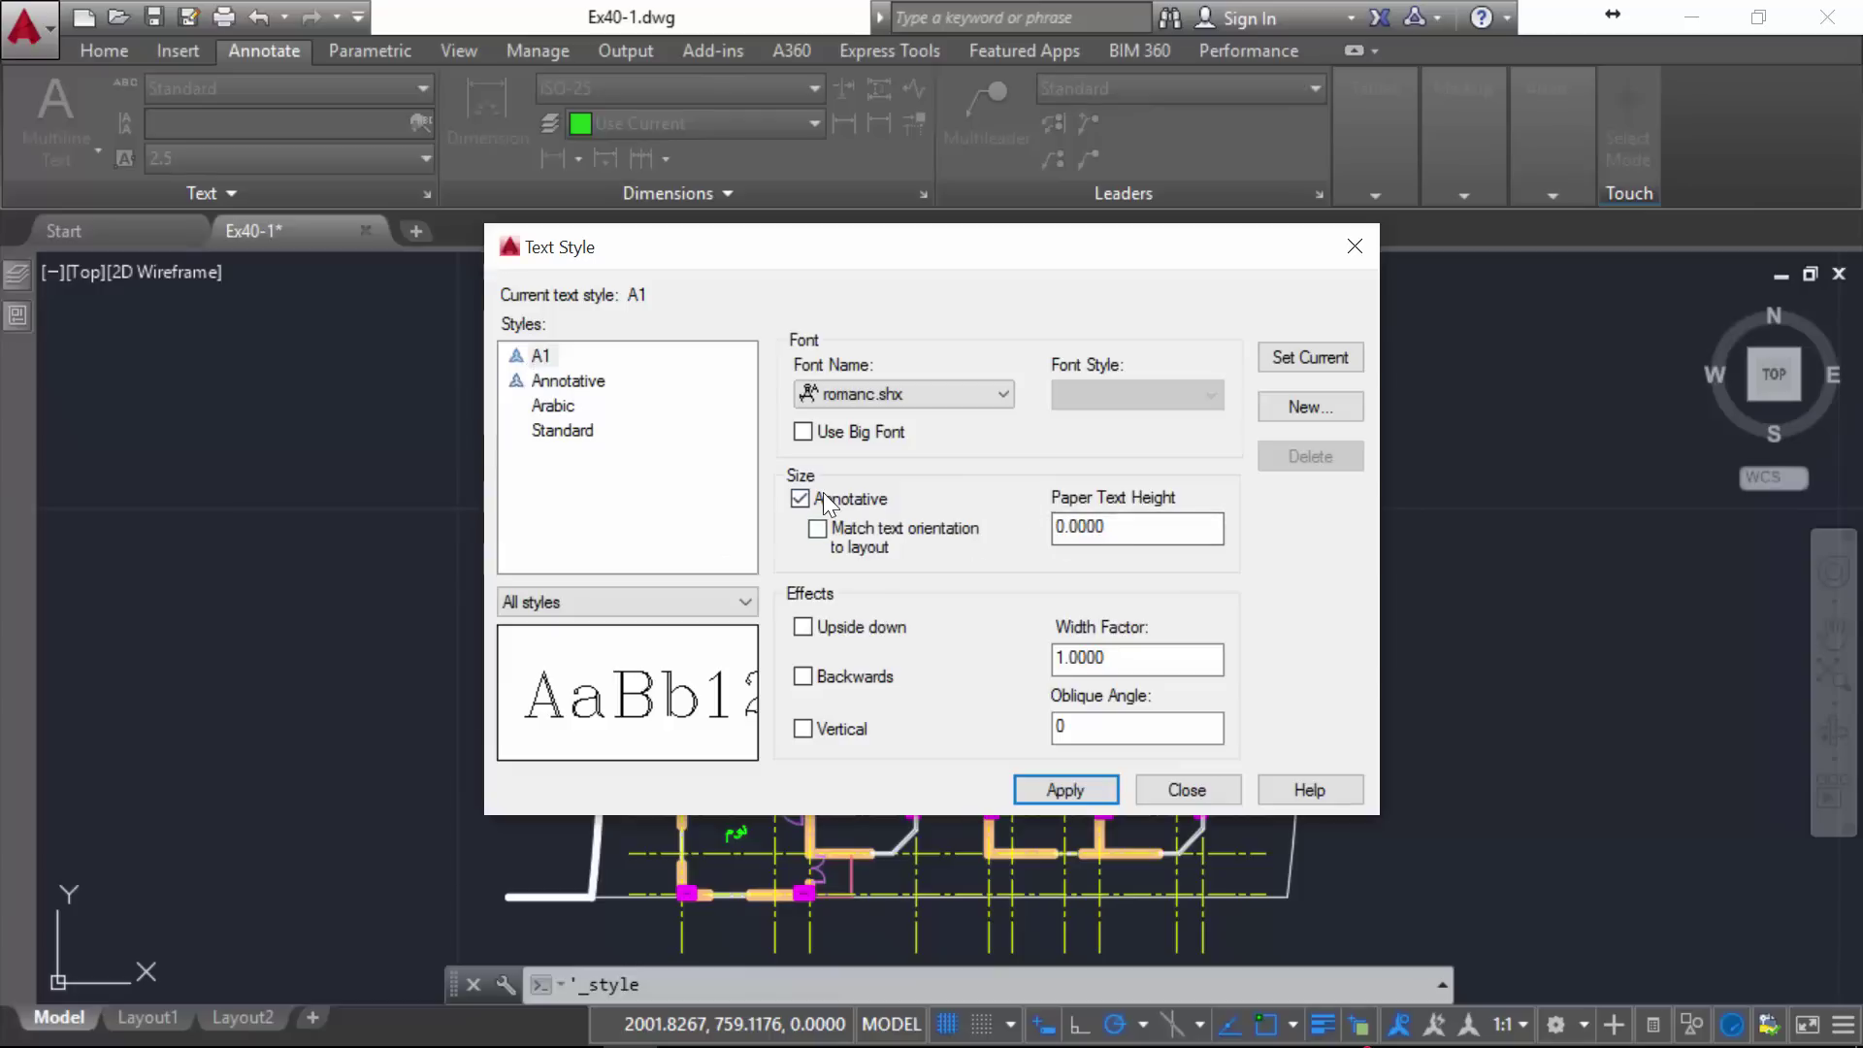
pyautogui.click(796, 492)
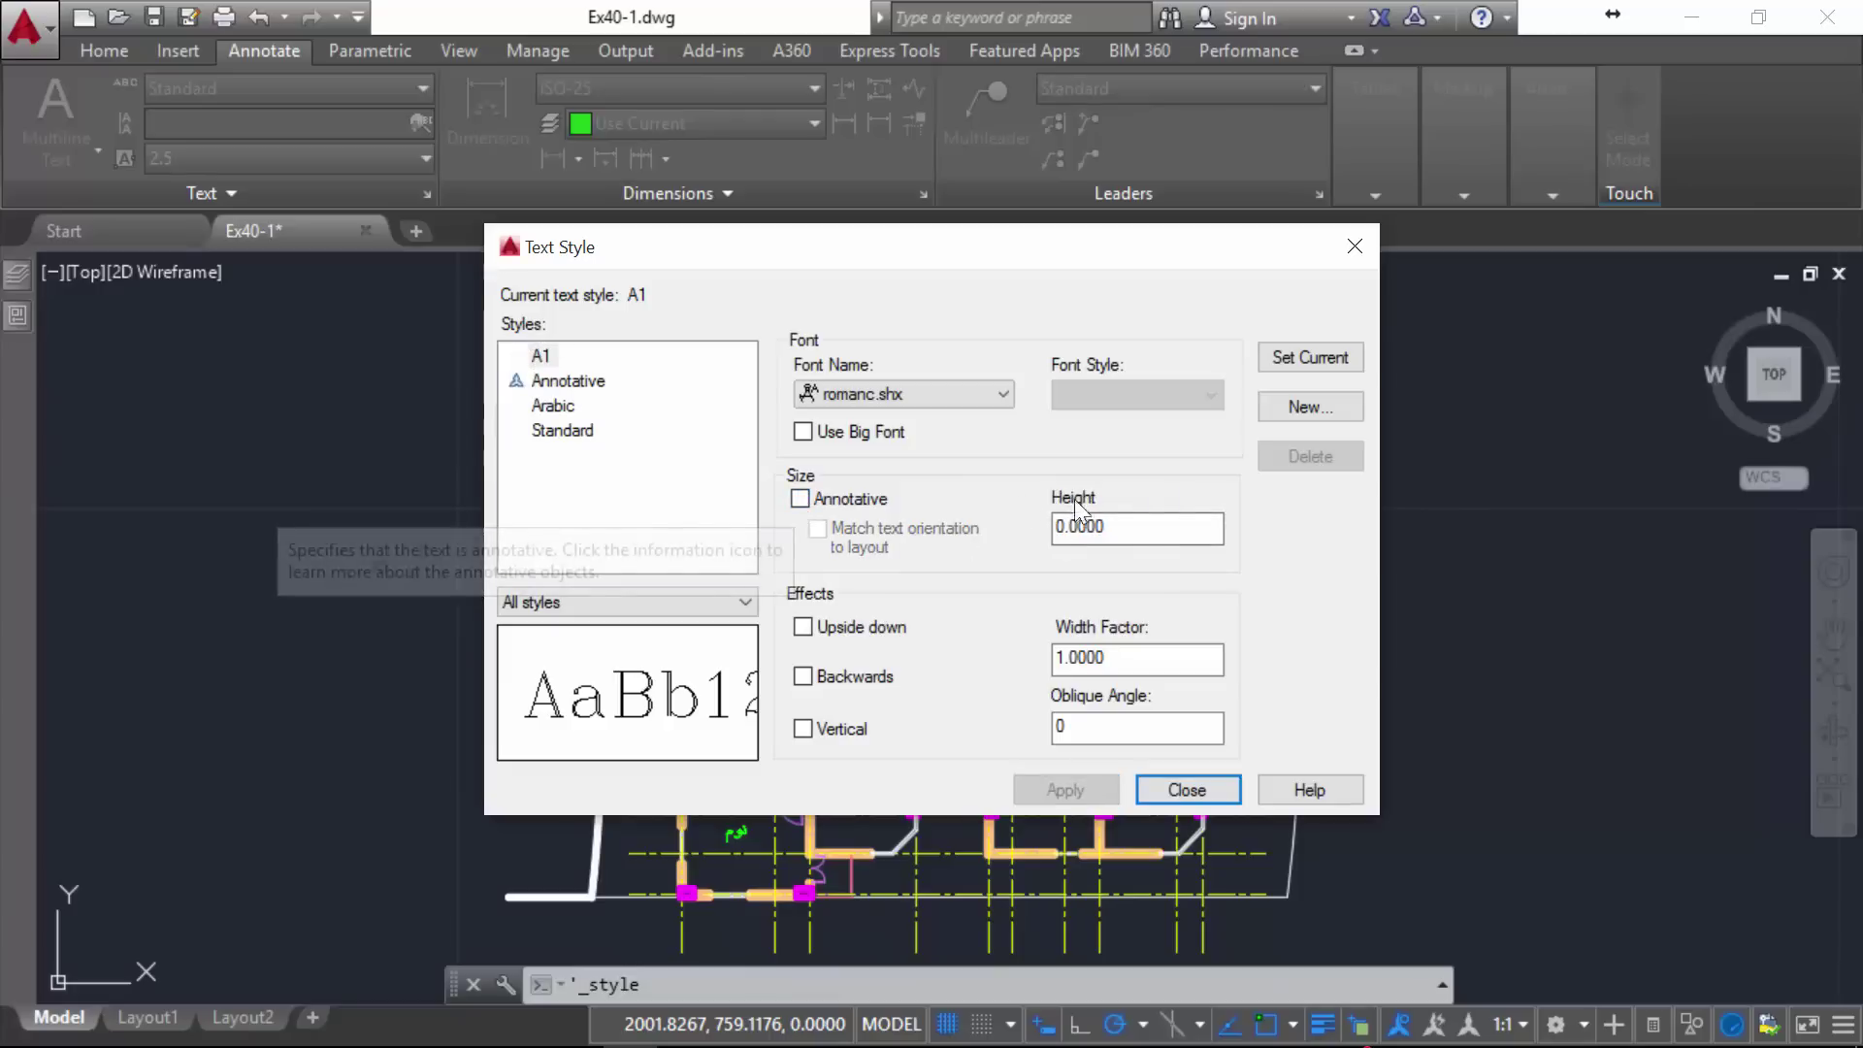
pyautogui.click(800, 499)
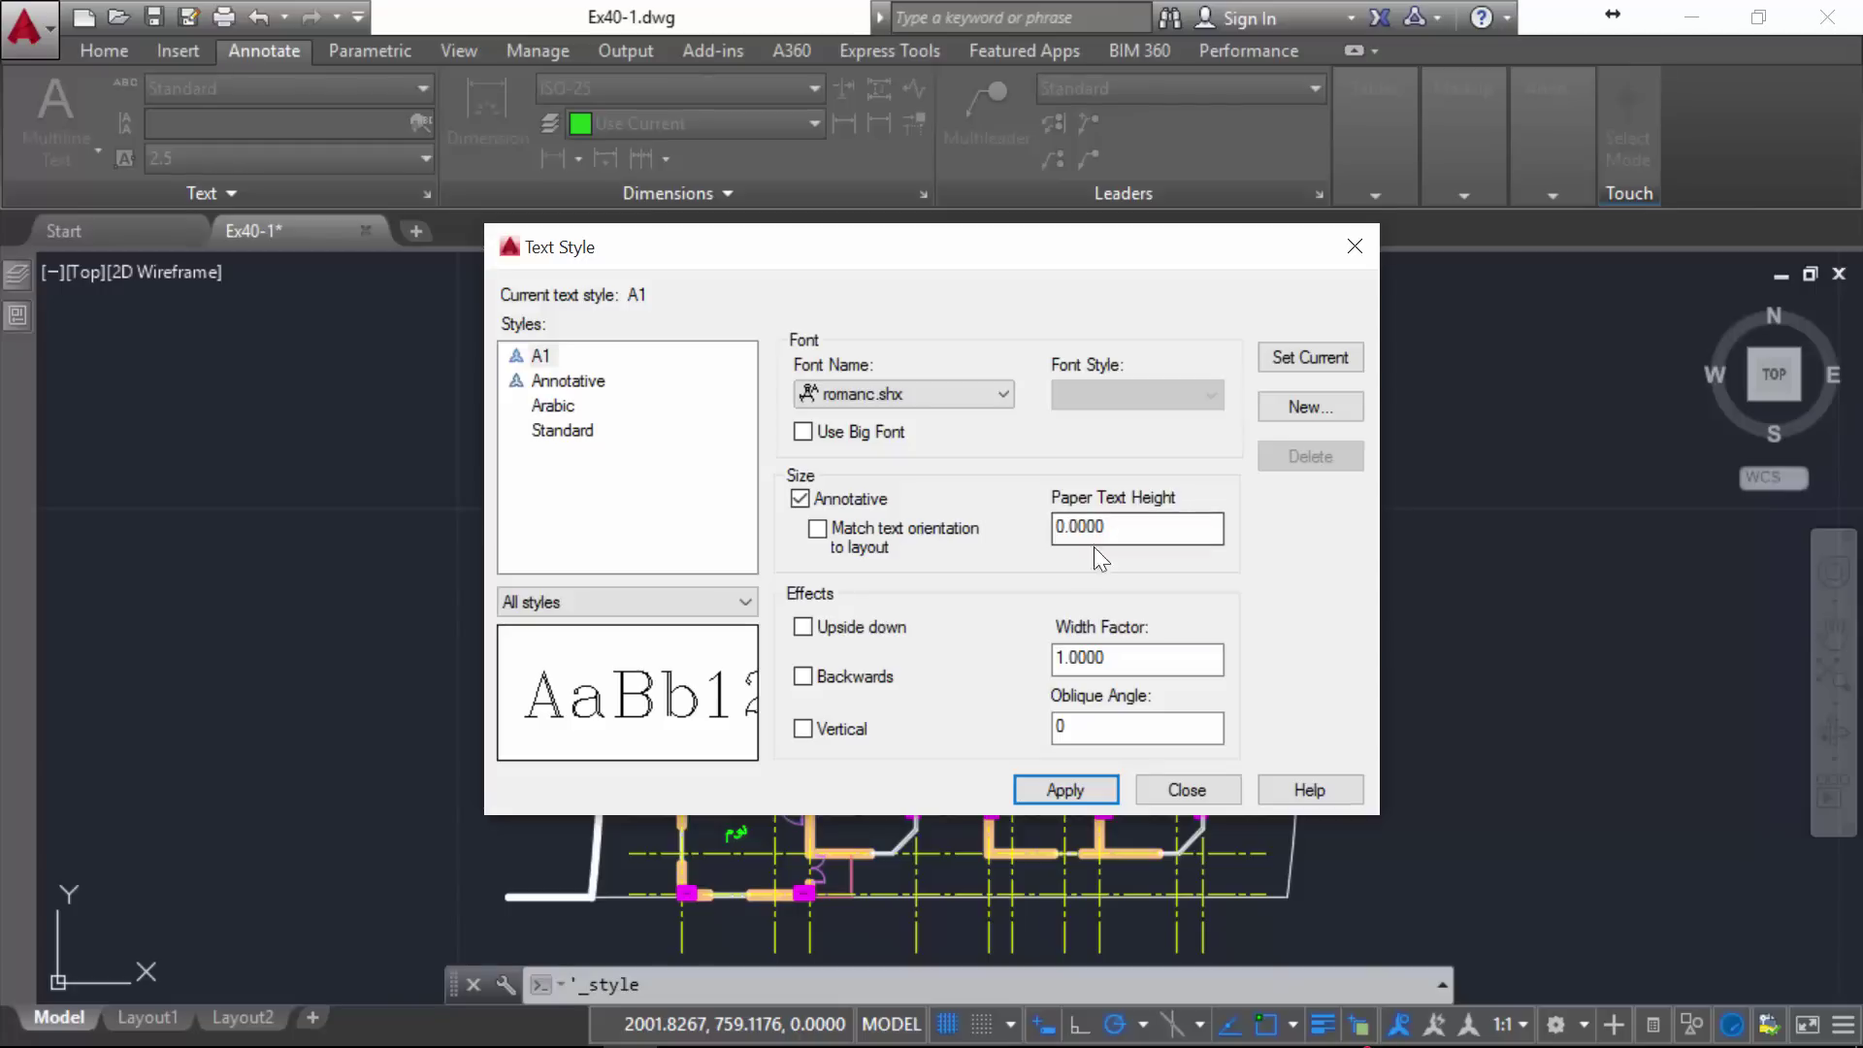
pyautogui.click(1140, 521)
pyautogui.moveTo(1115, 531); pyautogui.dragTo(1032, 537)
pyautogui.write('10.0000')
pyautogui.click(1079, 786)
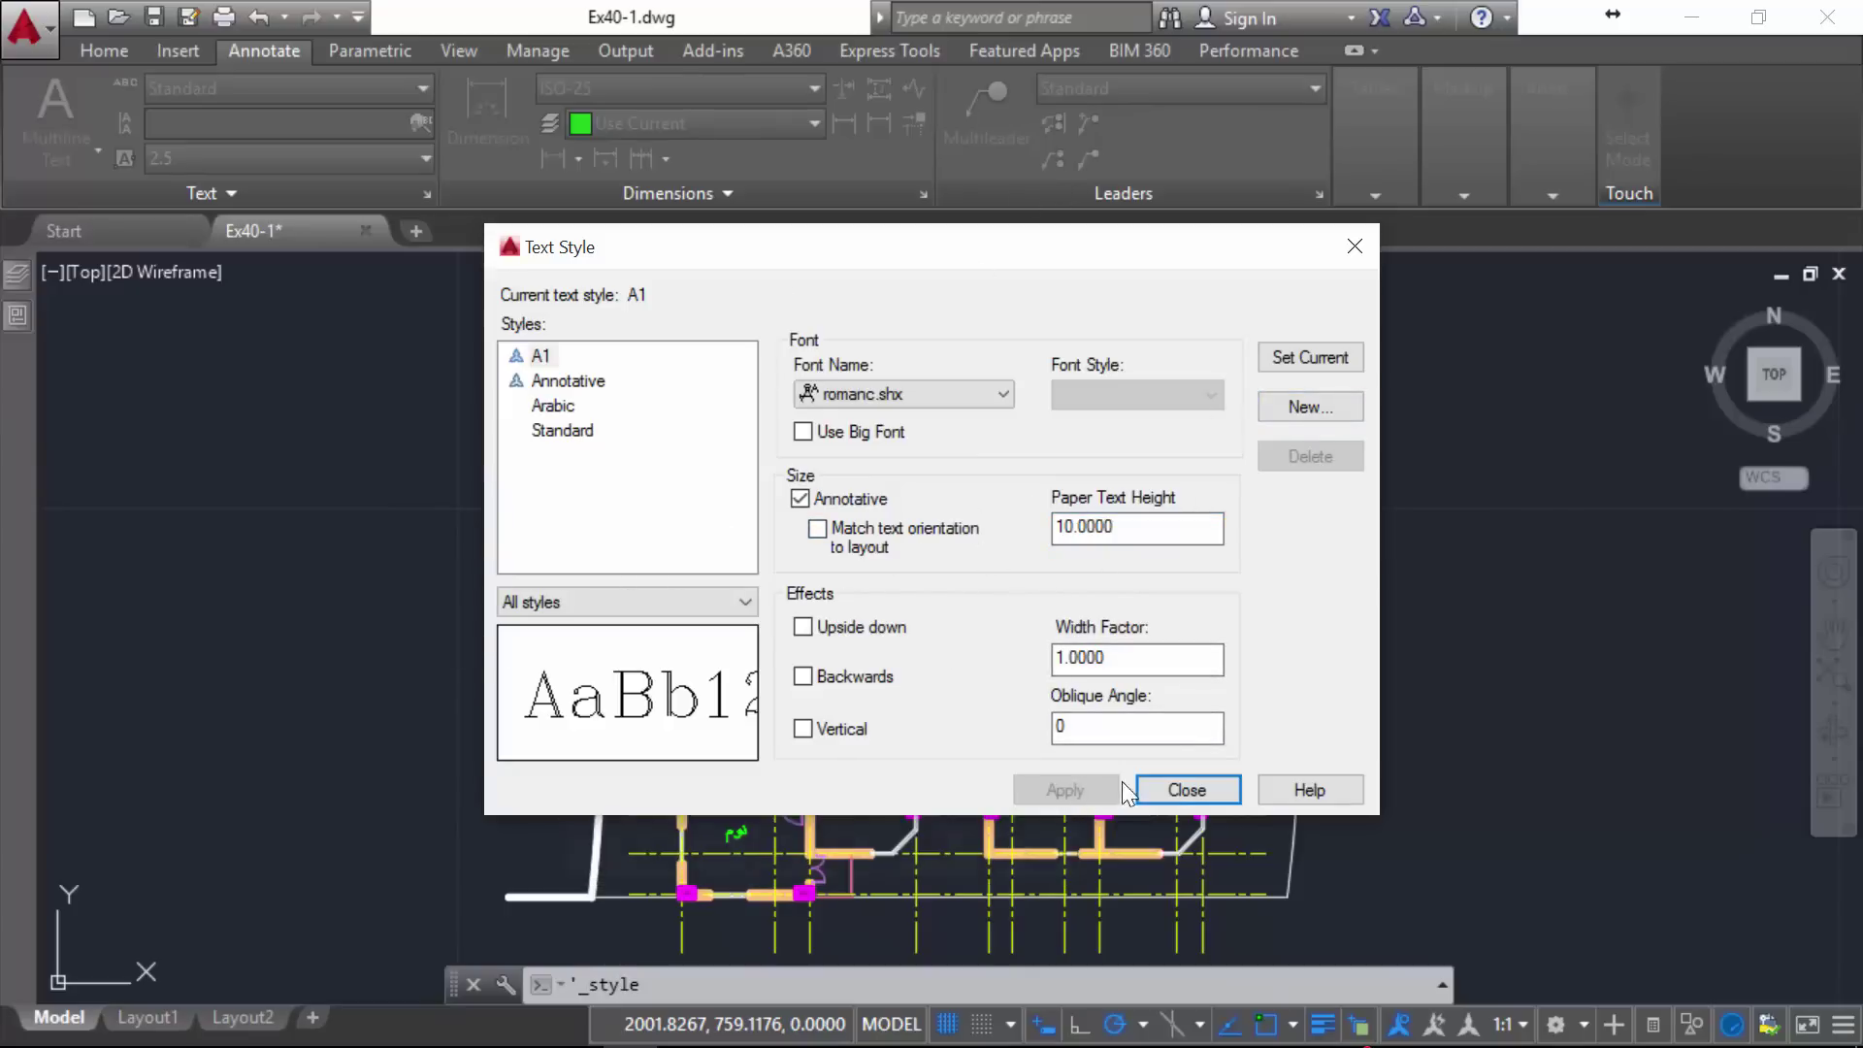
pyautogui.press('Escape')
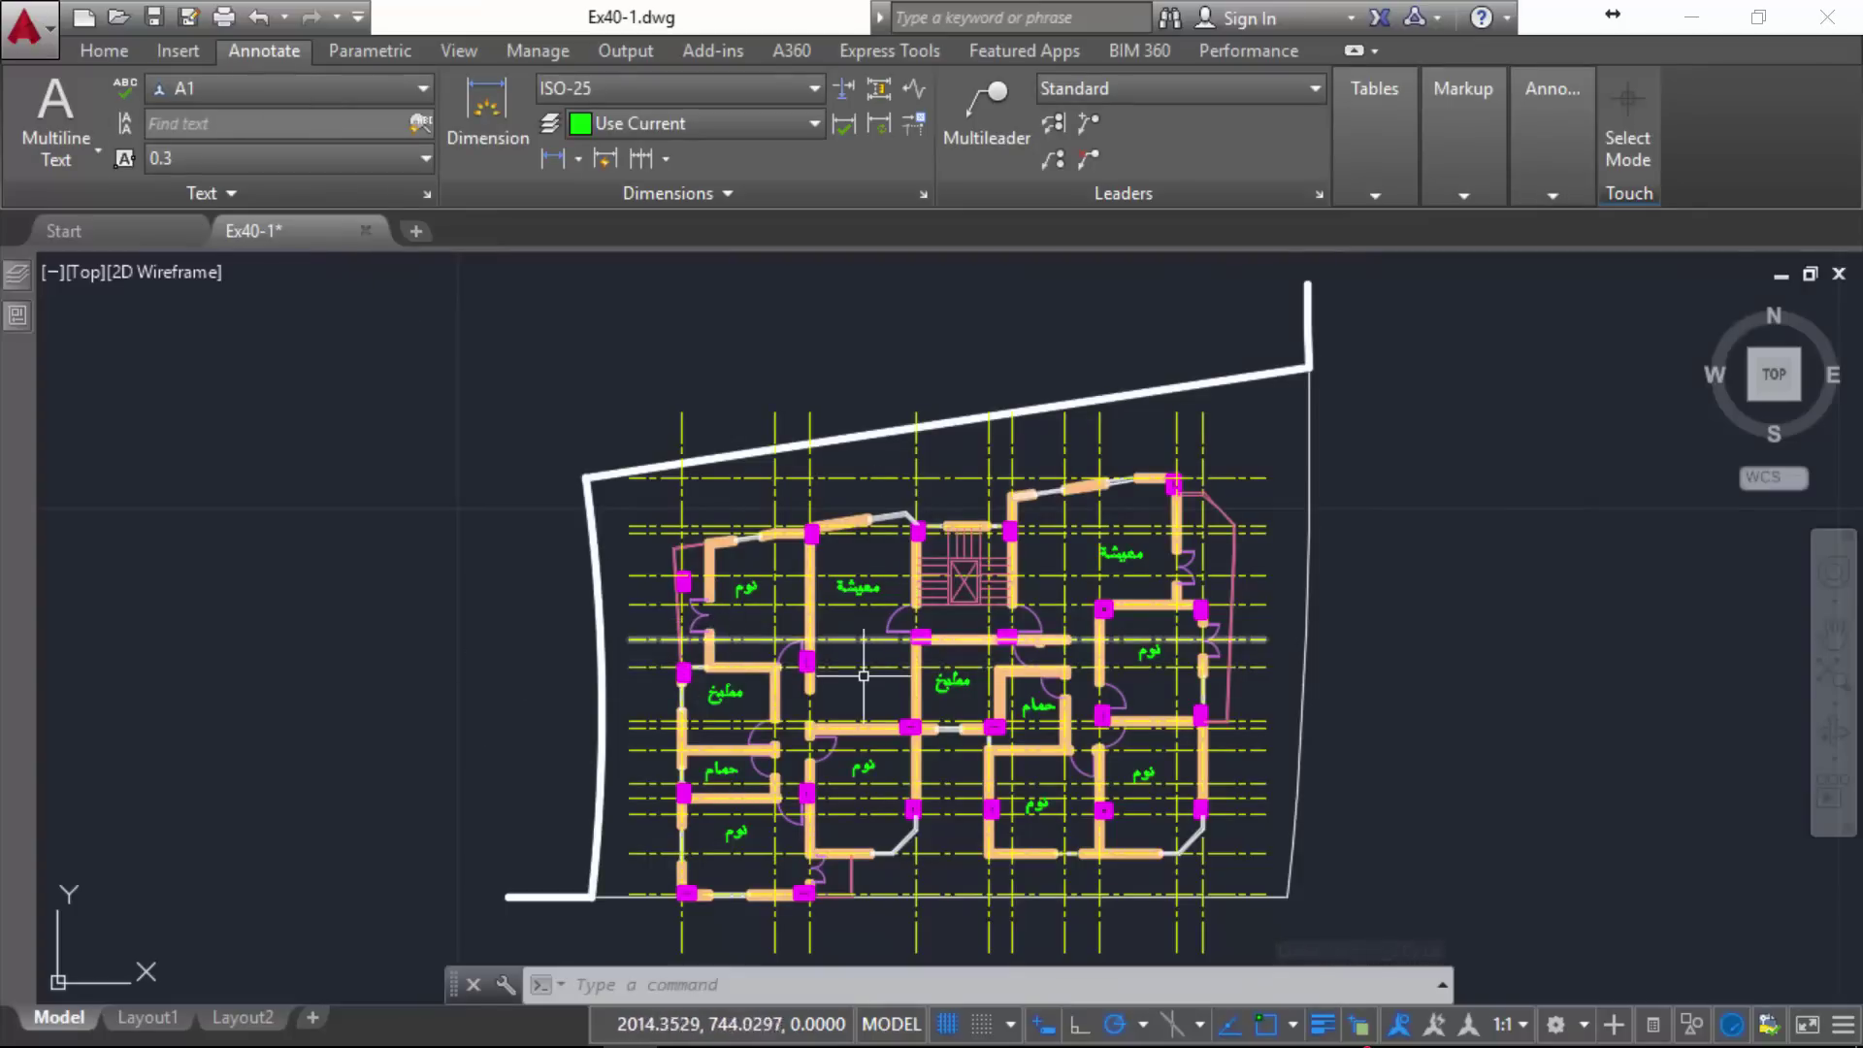
# - Set the annotation scale to 1000:50 and zoom in on the upper-left rooms
pyautogui.moveTo(866, 675); pyautogui.dragTo(833, 628, button='middle')
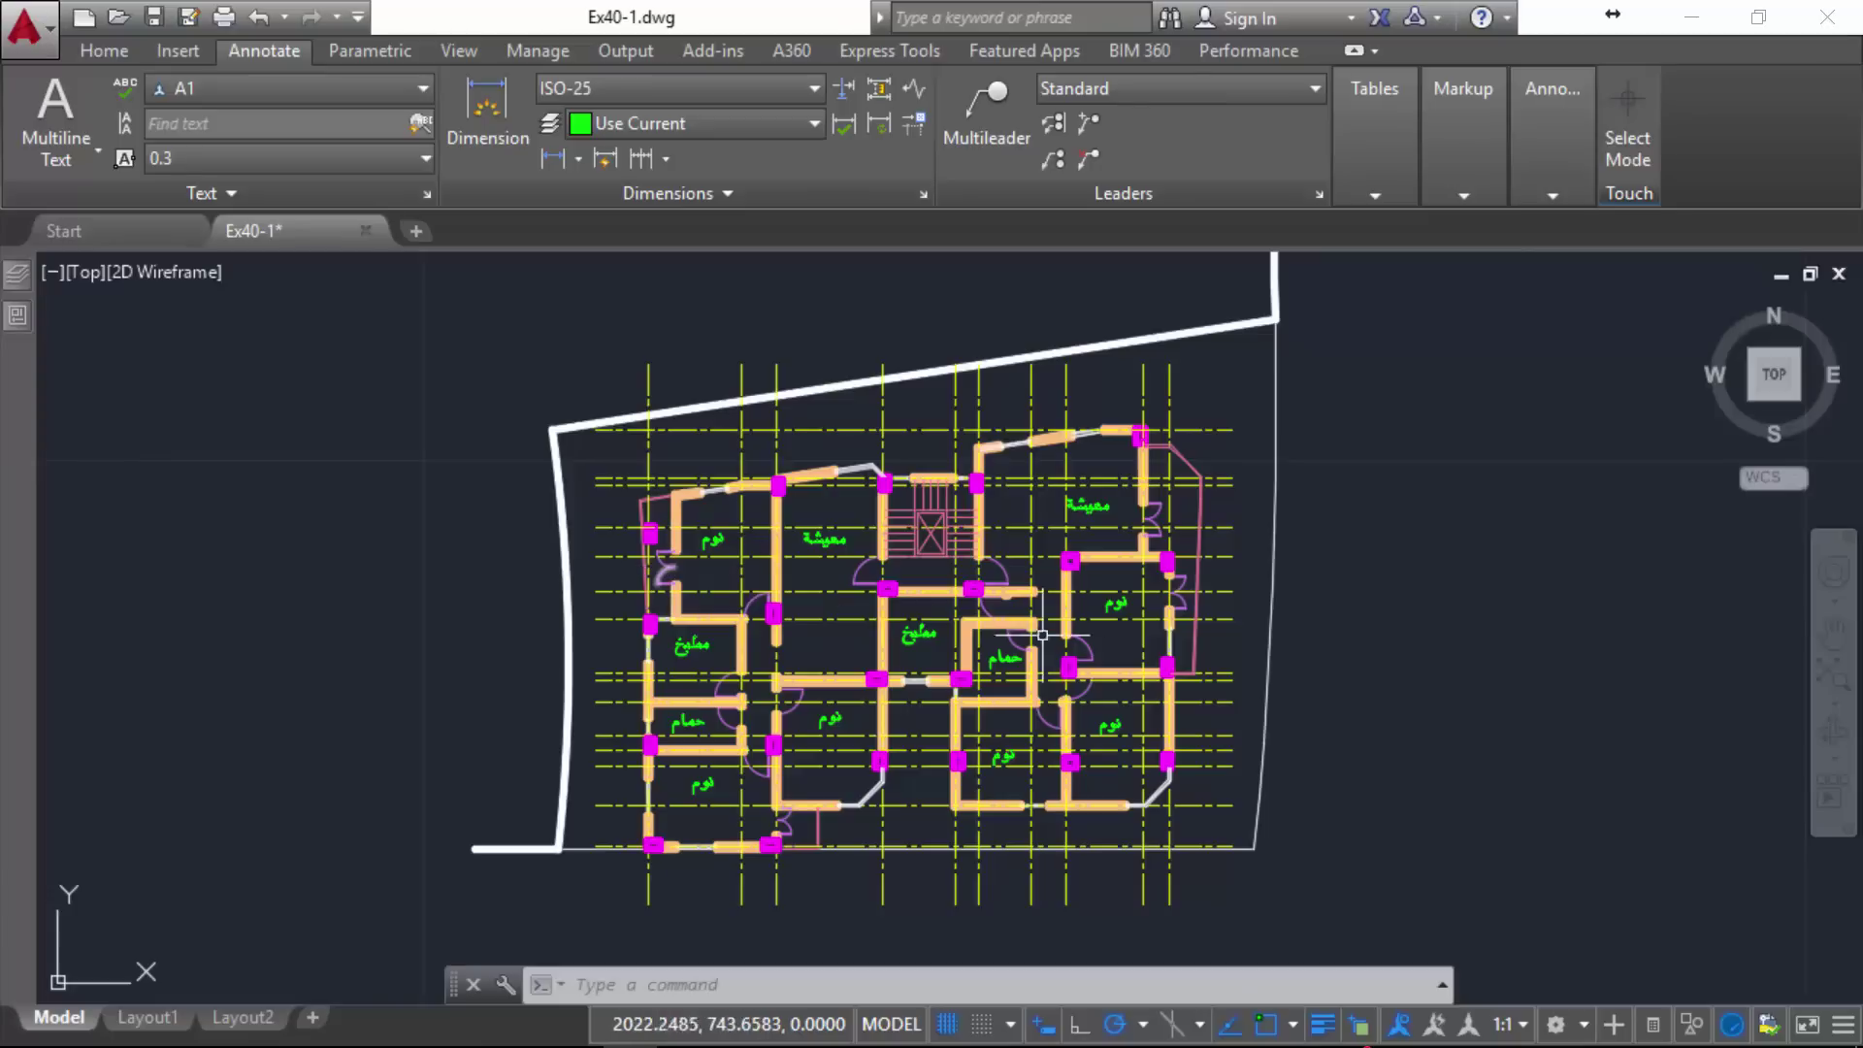
pyautogui.click(1504, 1027)
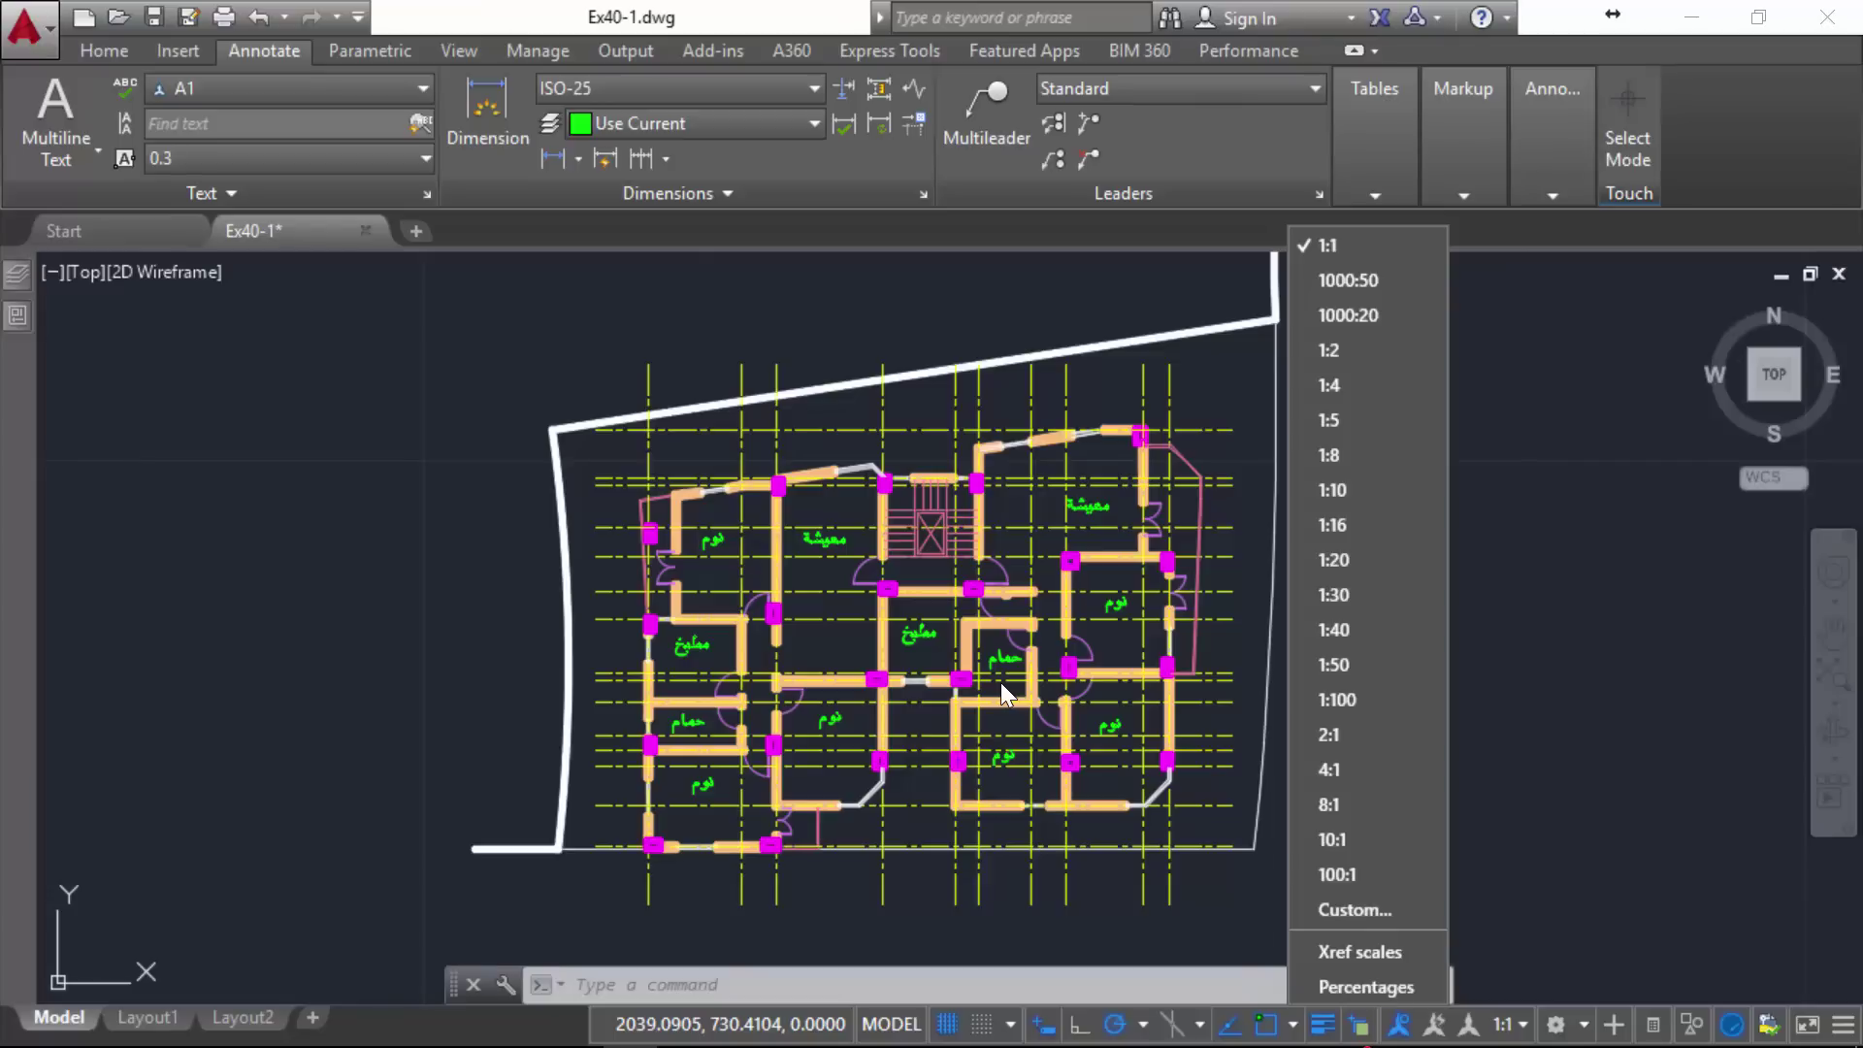
pyautogui.click(1347, 279)
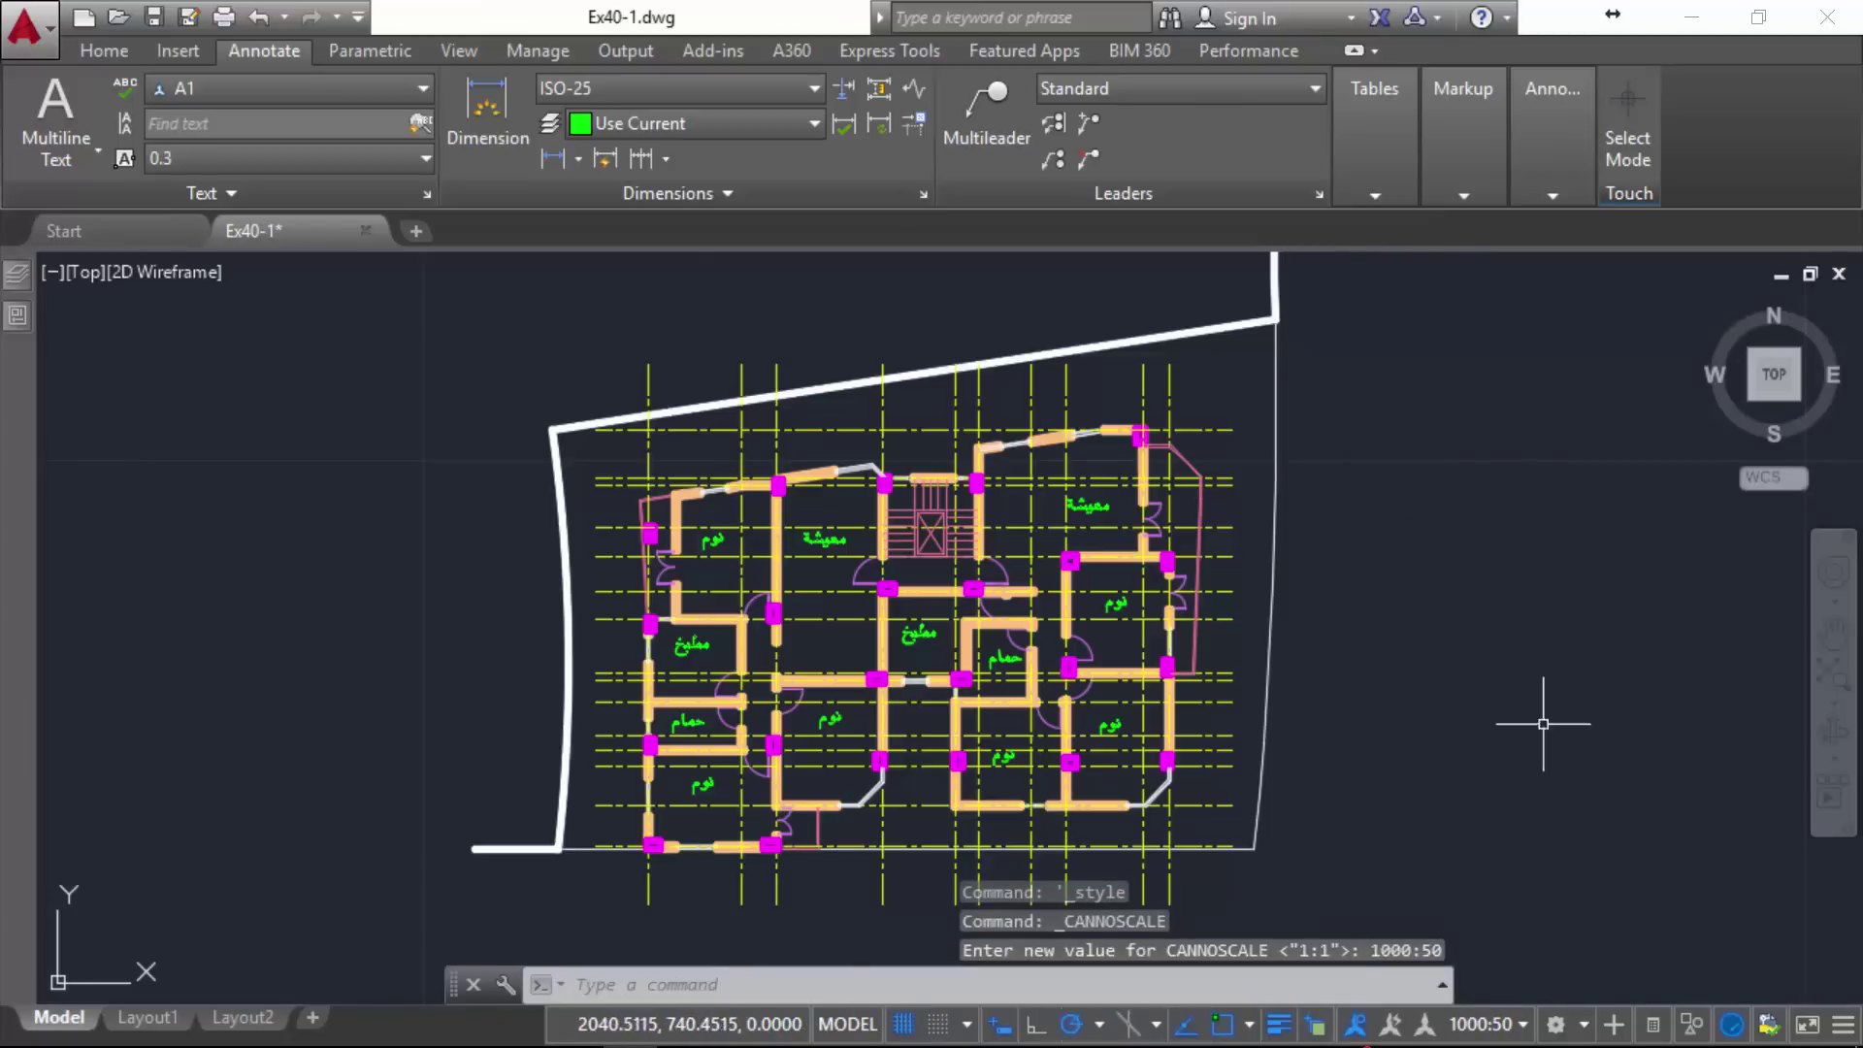
pyautogui.scroll(4, 708, 591)
pyautogui.scroll(1, 728, 519)
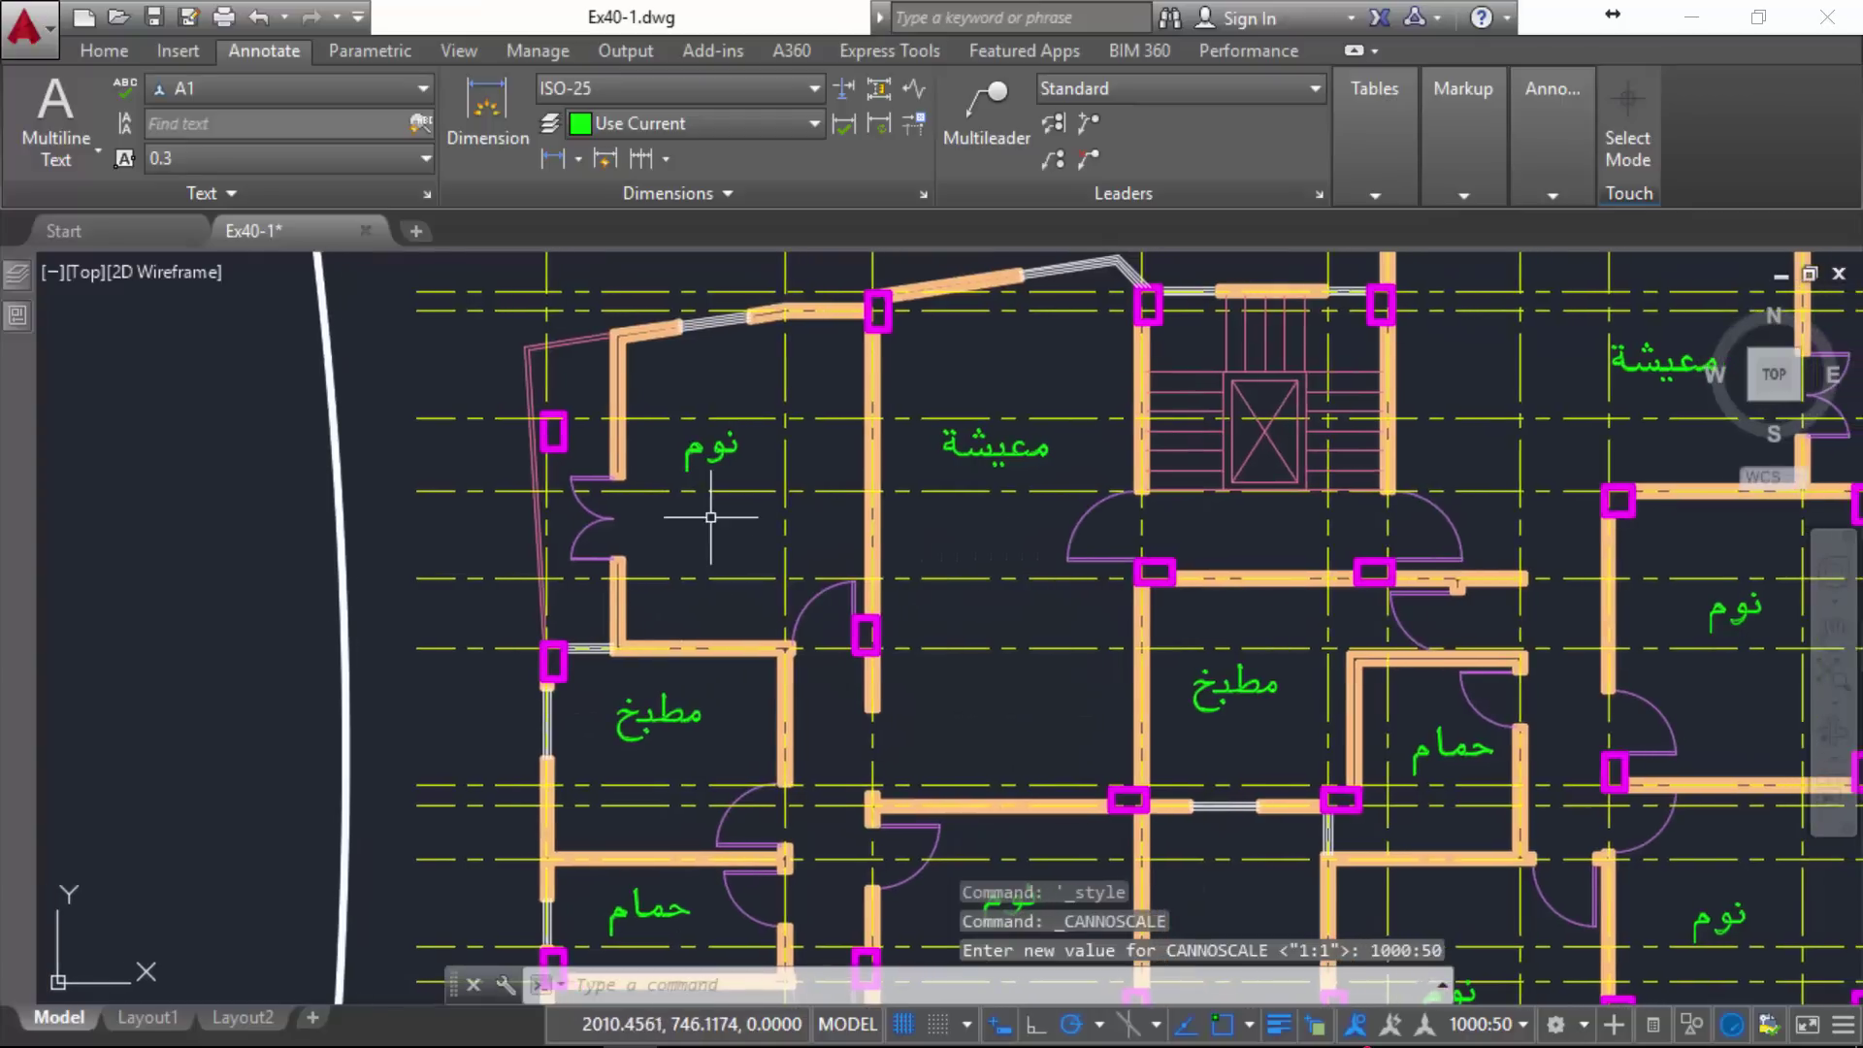
pyautogui.scroll(2, 713, 519)
# - Add single-line text 'Bed' at 0° rotation below the نوم label in the bedroom
pyautogui.write('d')
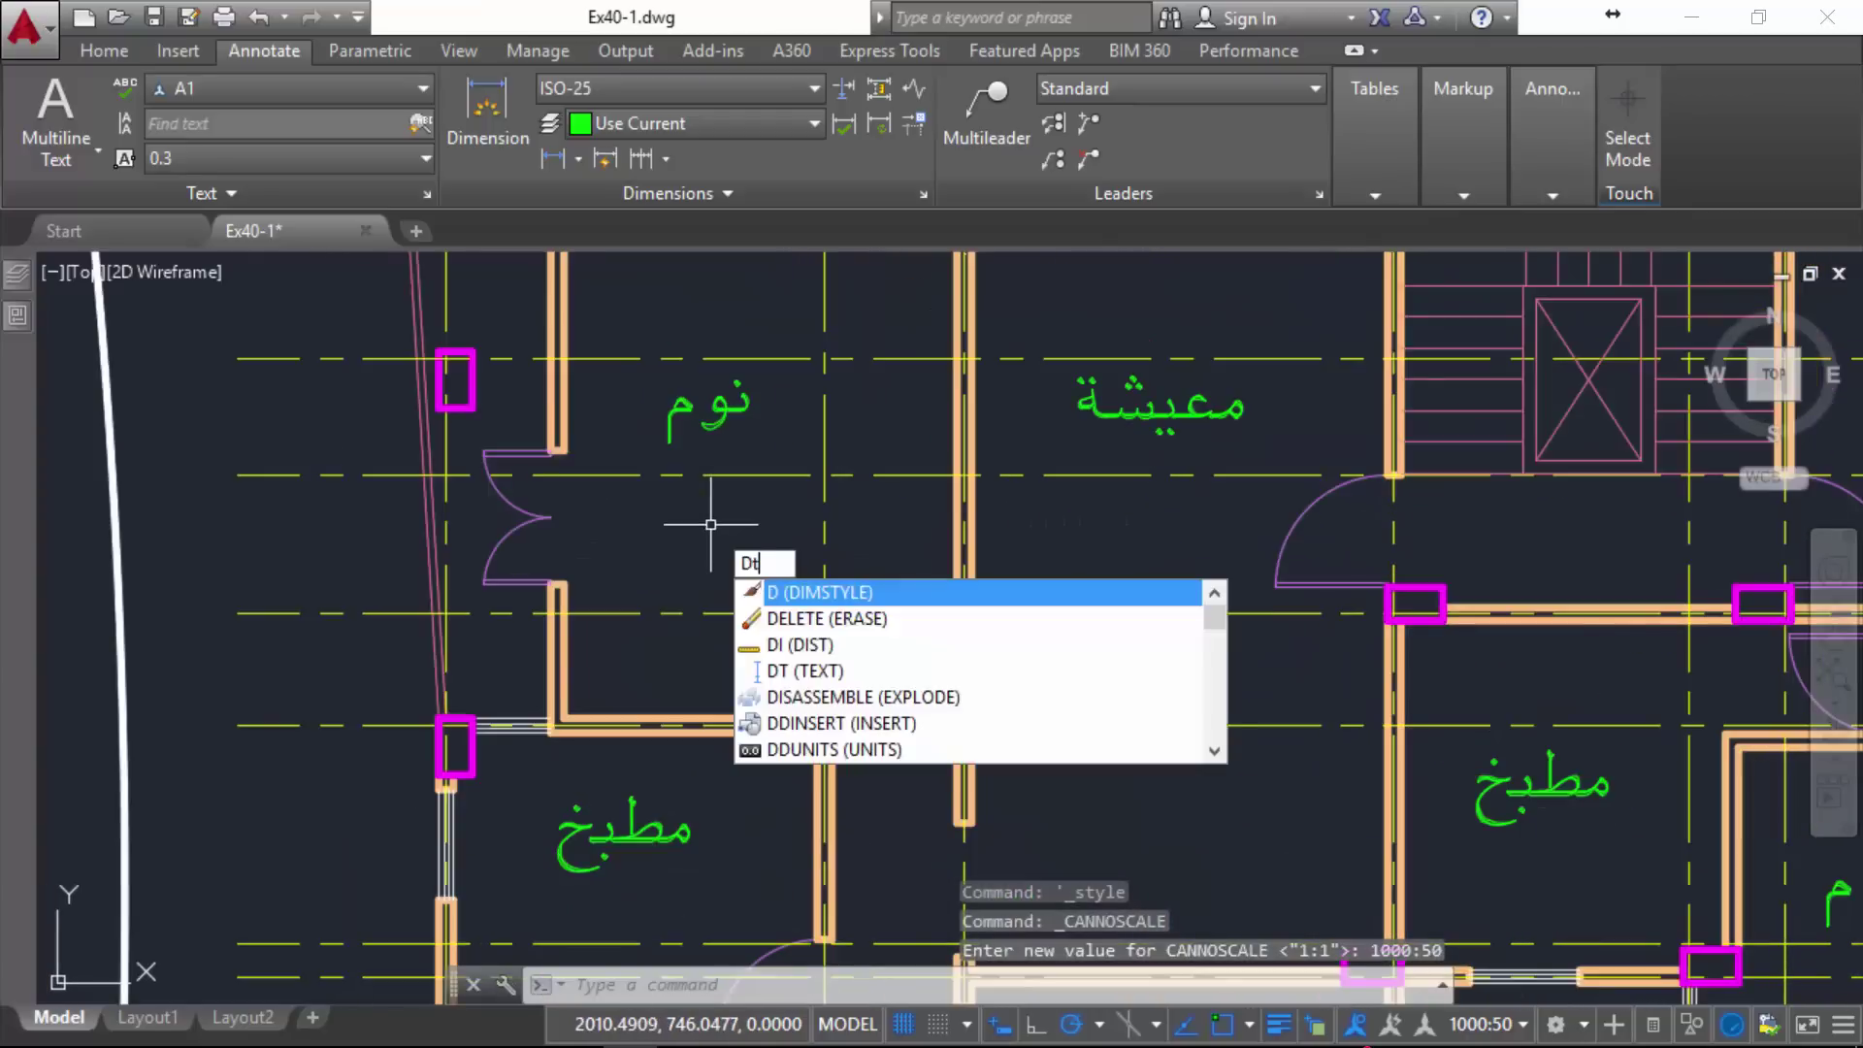
pyautogui.write('t')
pyautogui.press('Return')
pyautogui.click(648, 548)
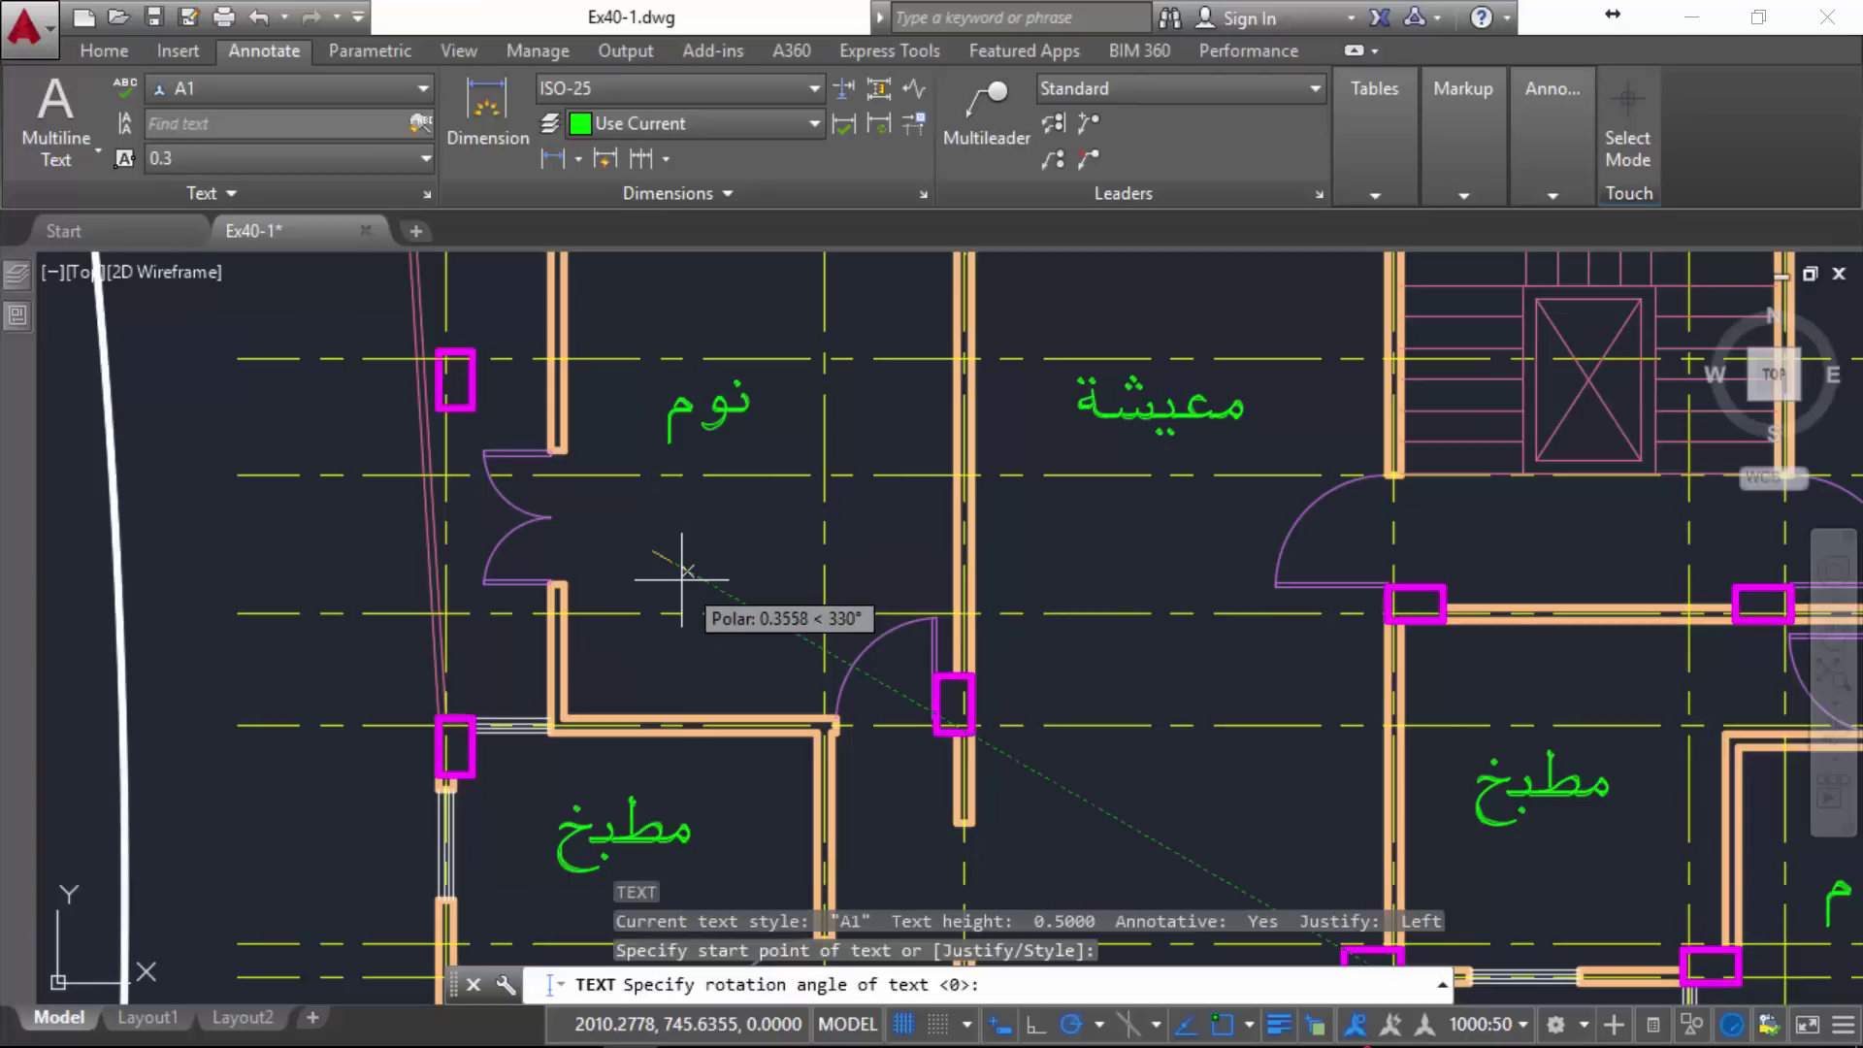
pyautogui.press('Return')
pyautogui.write('Bed')
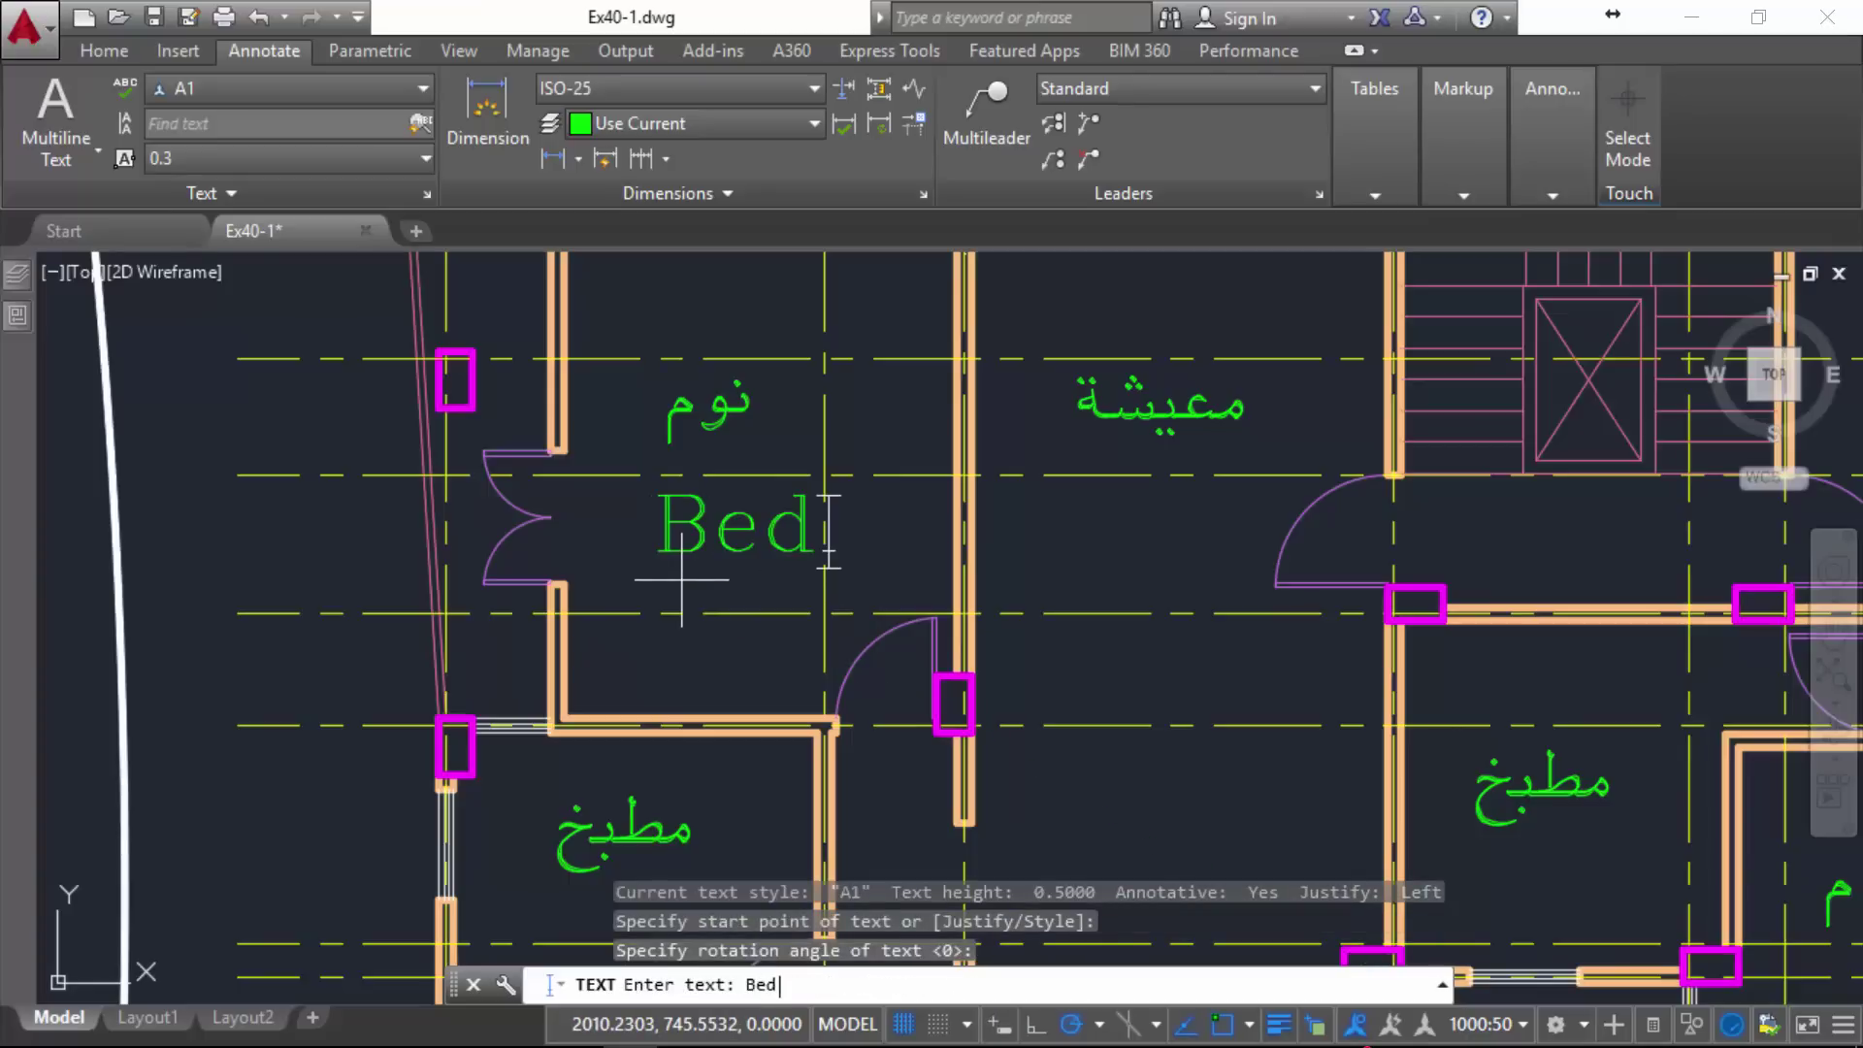
pyautogui.press('Return')
pyautogui.press('Return')
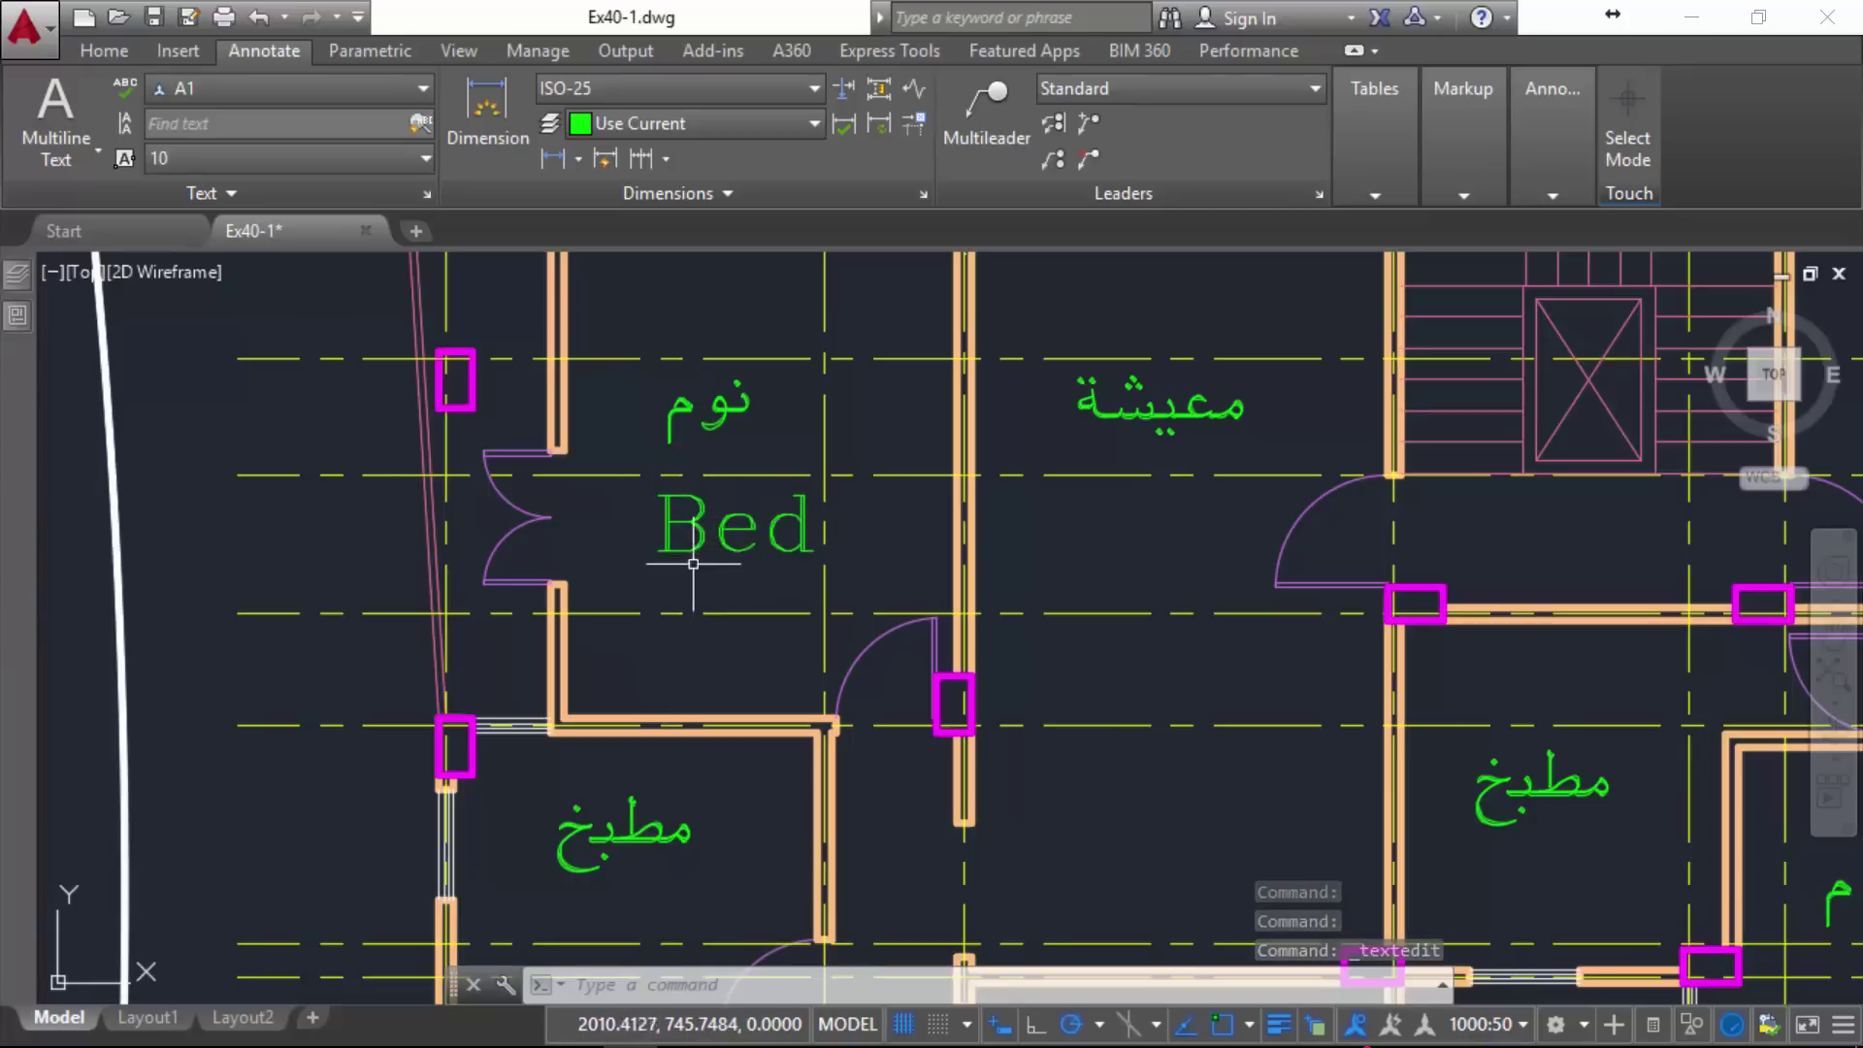
# - Switch to Layout1 and zoom in on the Bed label
pyautogui.click(147, 1017)
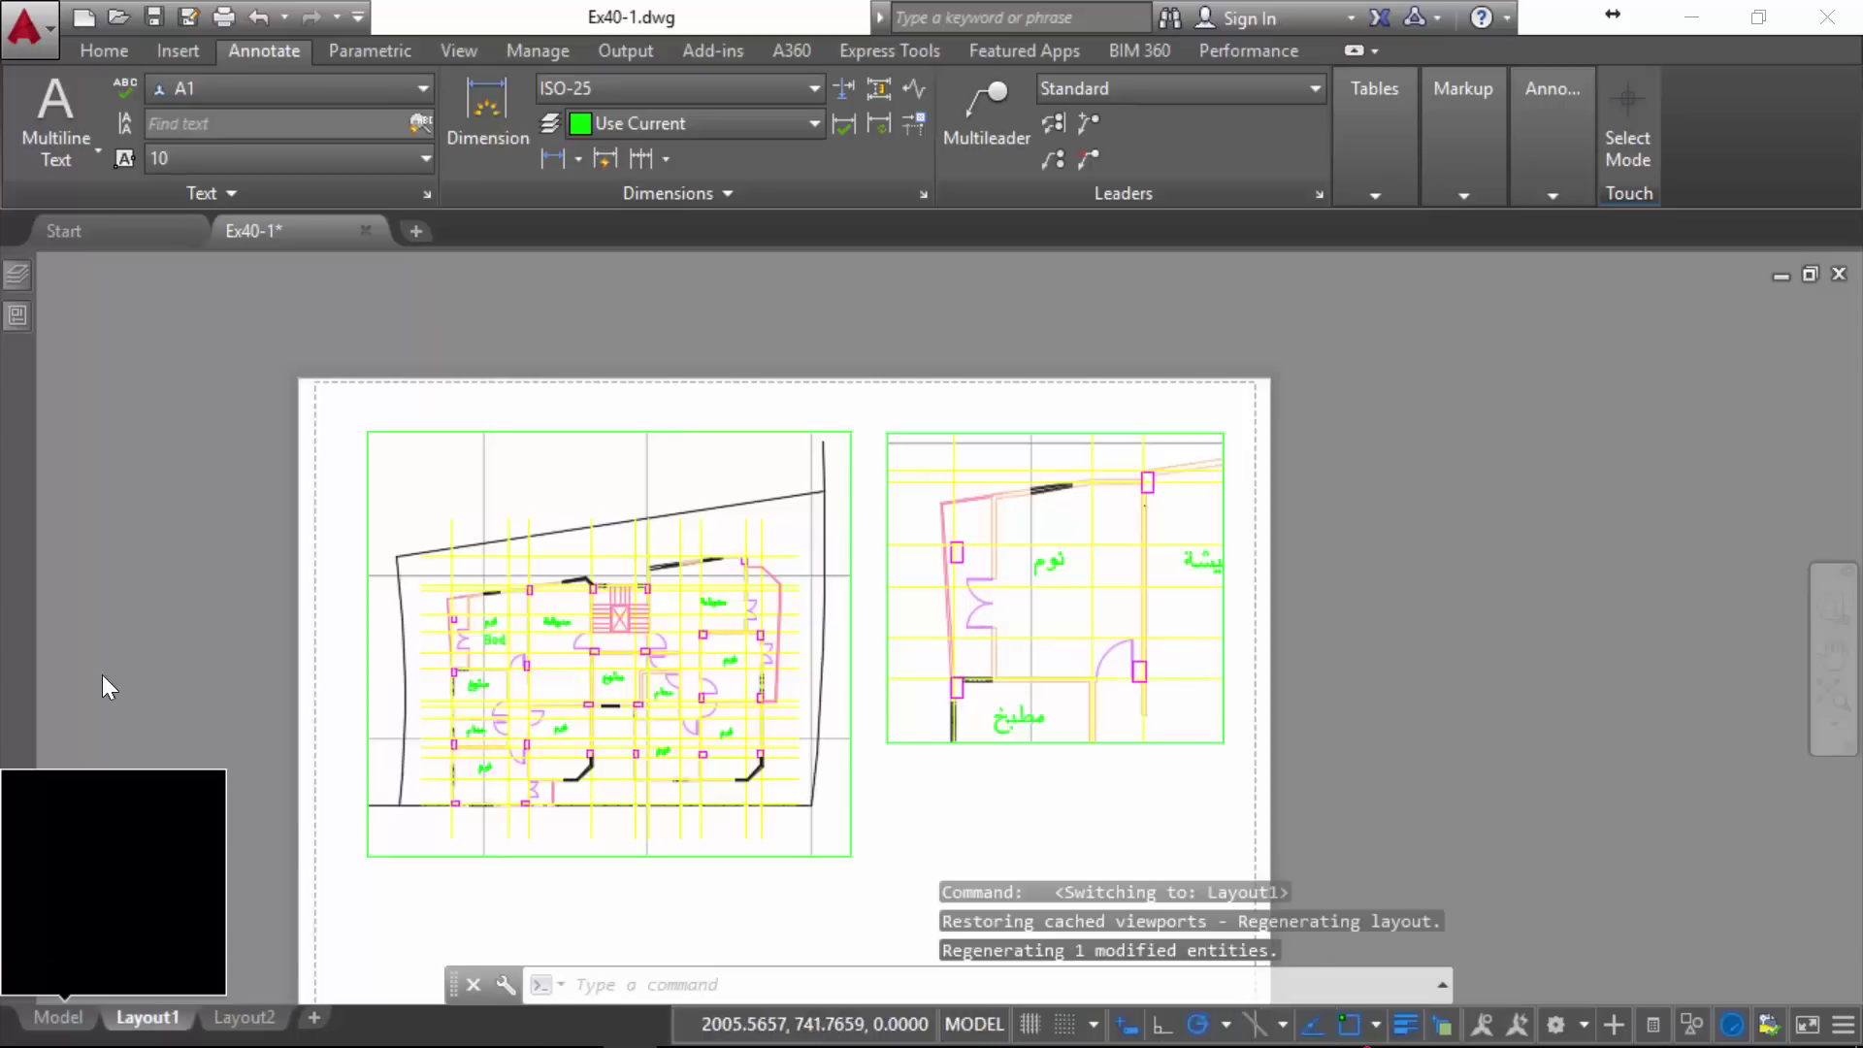
pyautogui.scroll(5, 436, 673)
pyautogui.scroll(3, 526, 617)
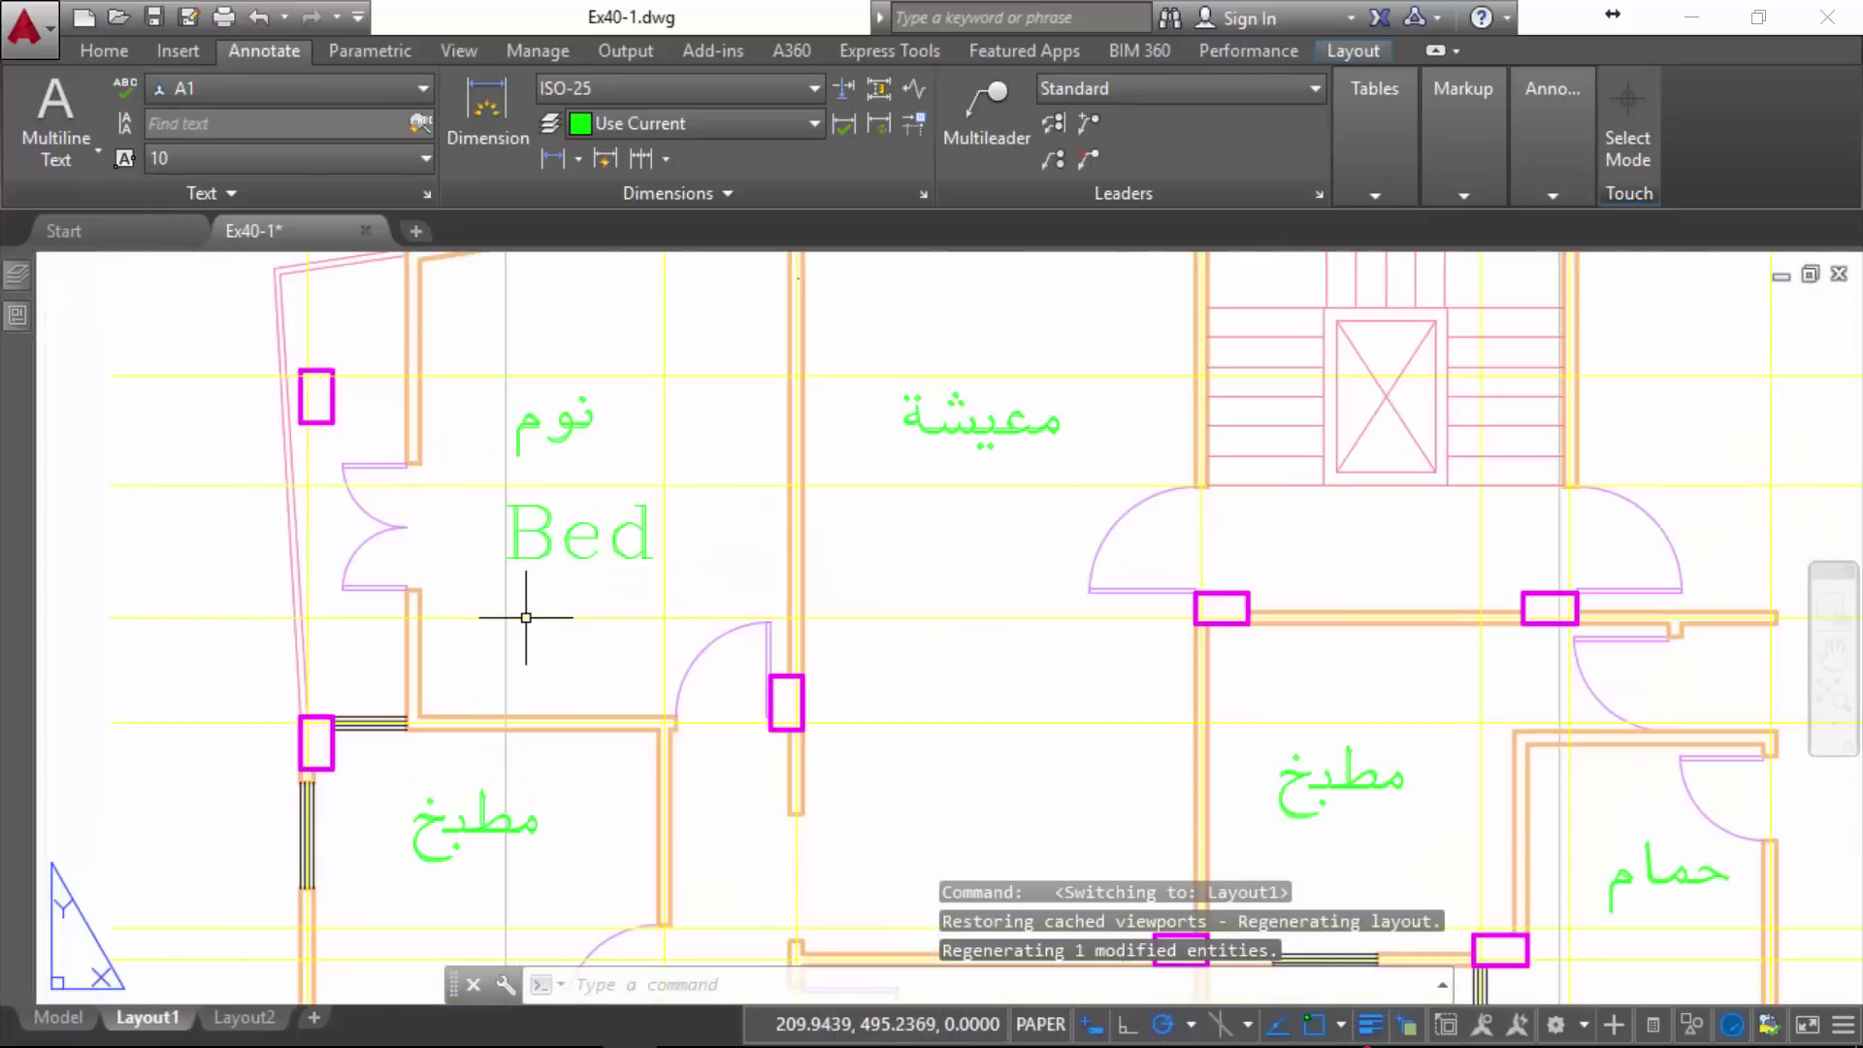
pyautogui.scroll(-3, 499, 556)
pyautogui.scroll(-4, 660, 573)
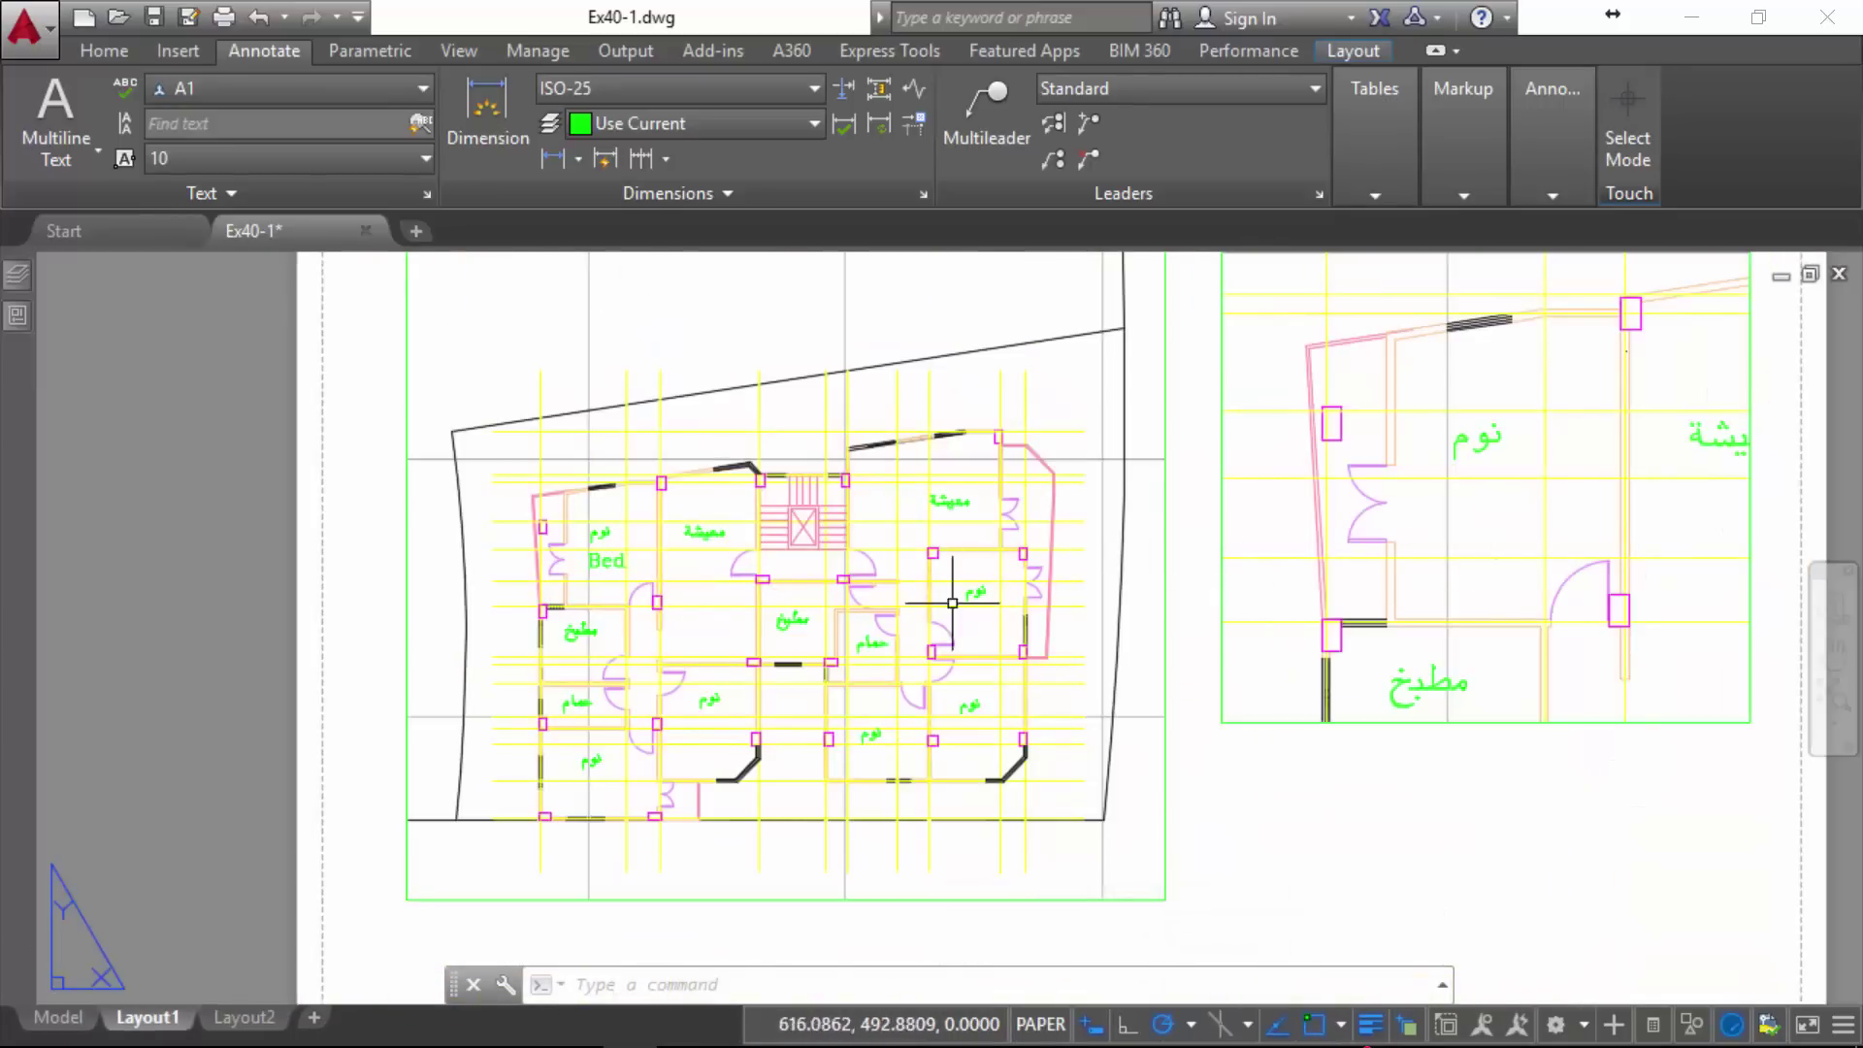
pyautogui.scroll(5, 582, 544)
pyautogui.scroll(2, 573, 524)
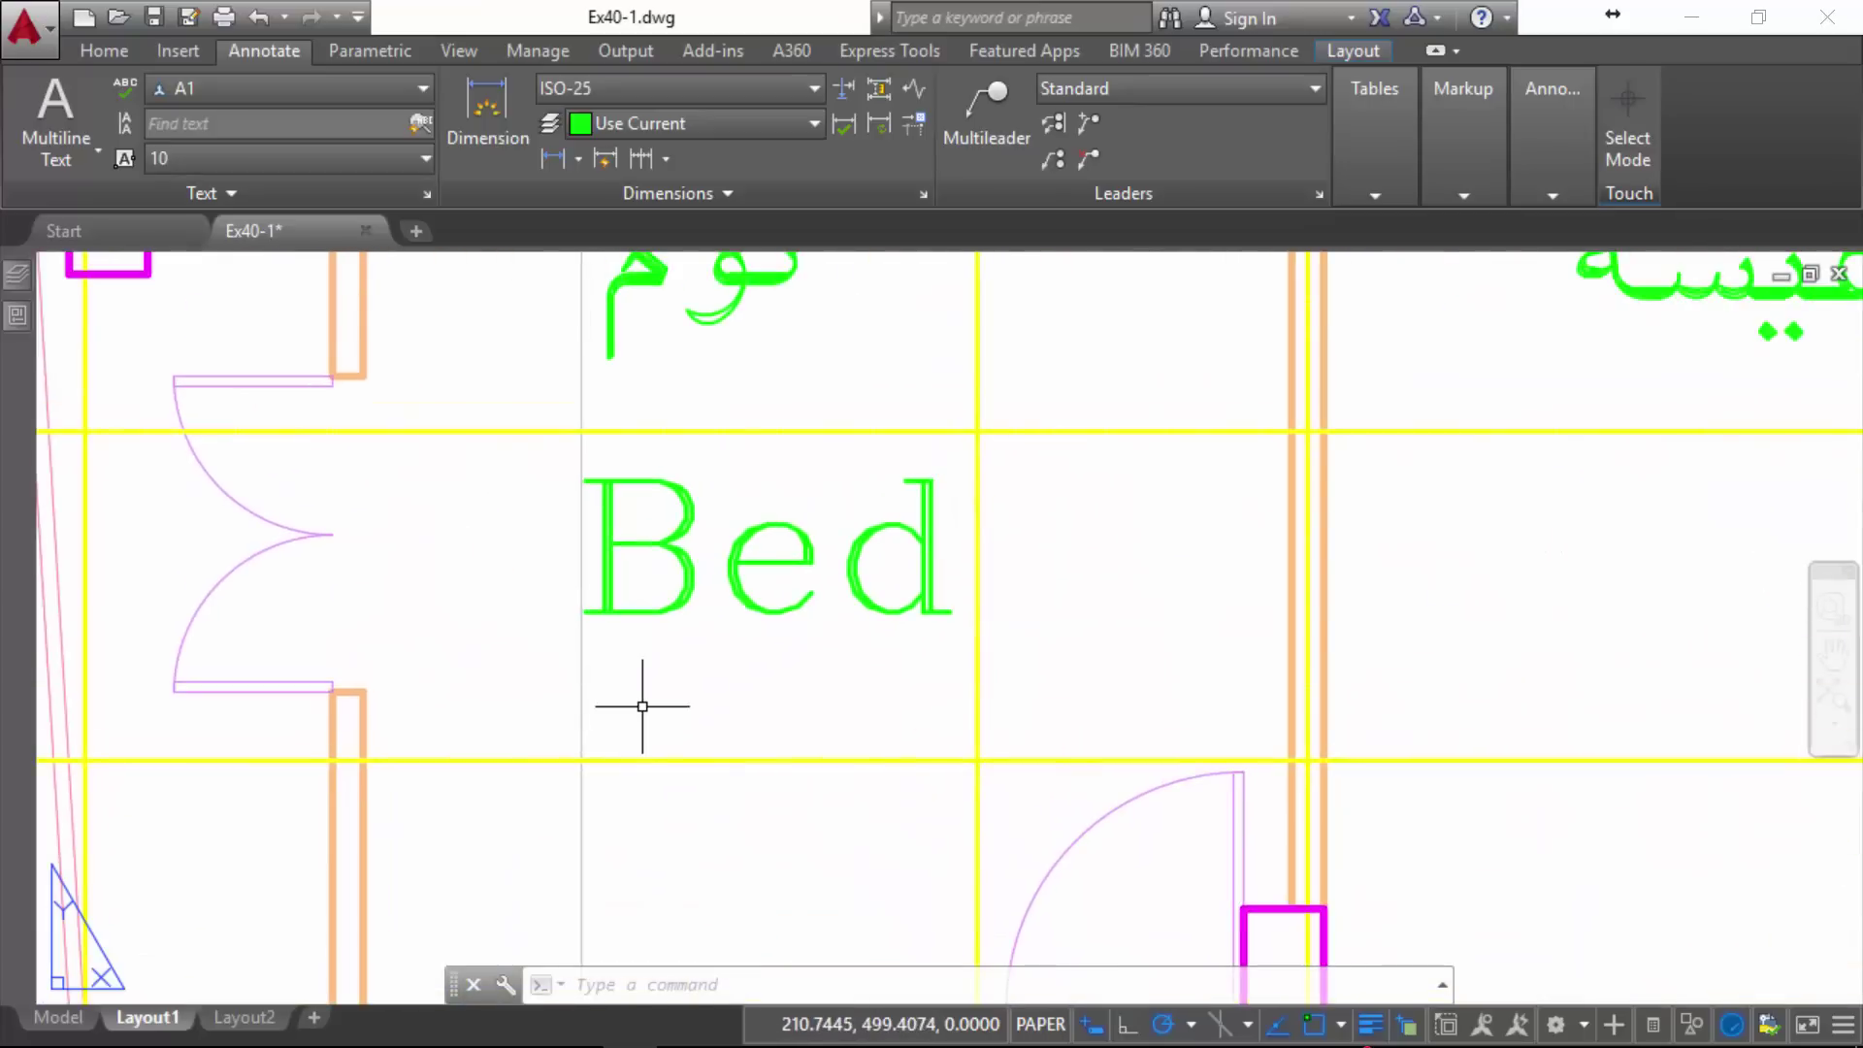
# - Measure the paper height of the letter B in Bed with DIST: 10.1901 units
pyautogui.write('di')
pyautogui.press('Return')
pyautogui.scroll(2, 621, 713)
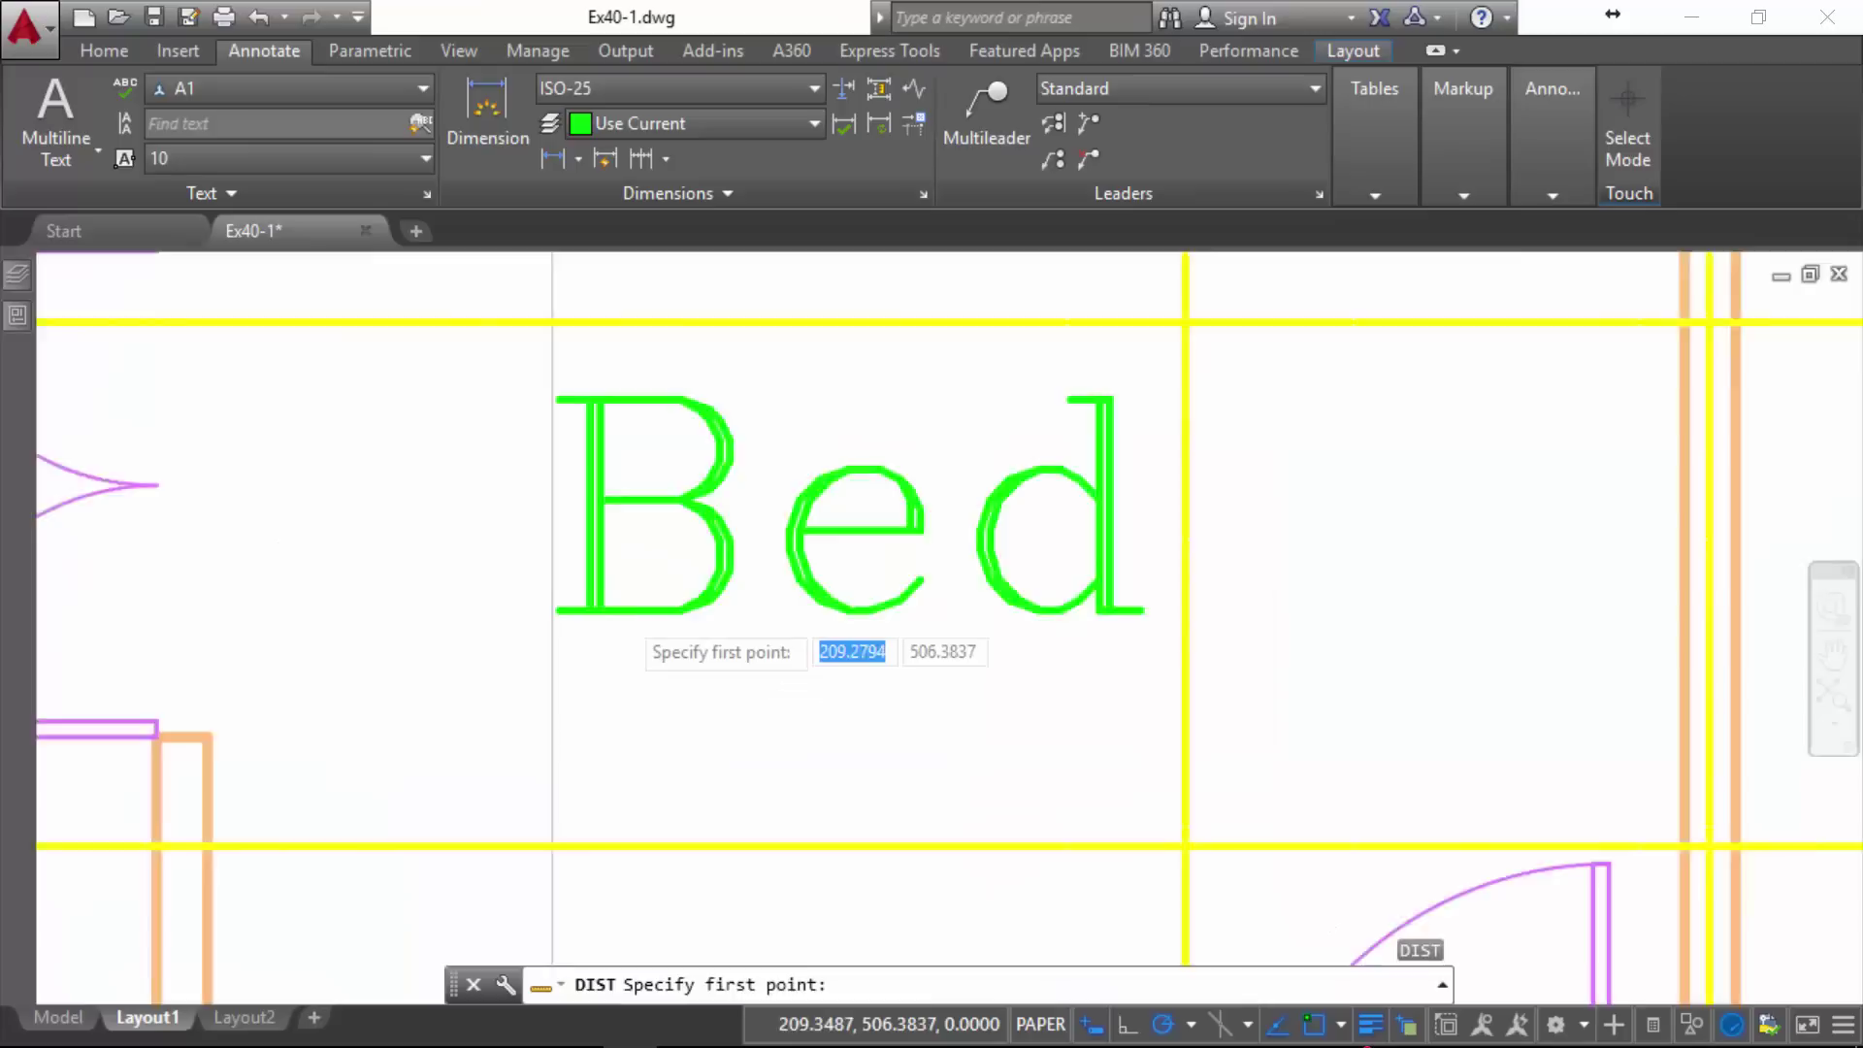
pyautogui.scroll(4, 592, 713)
pyautogui.scroll(2, 590, 713)
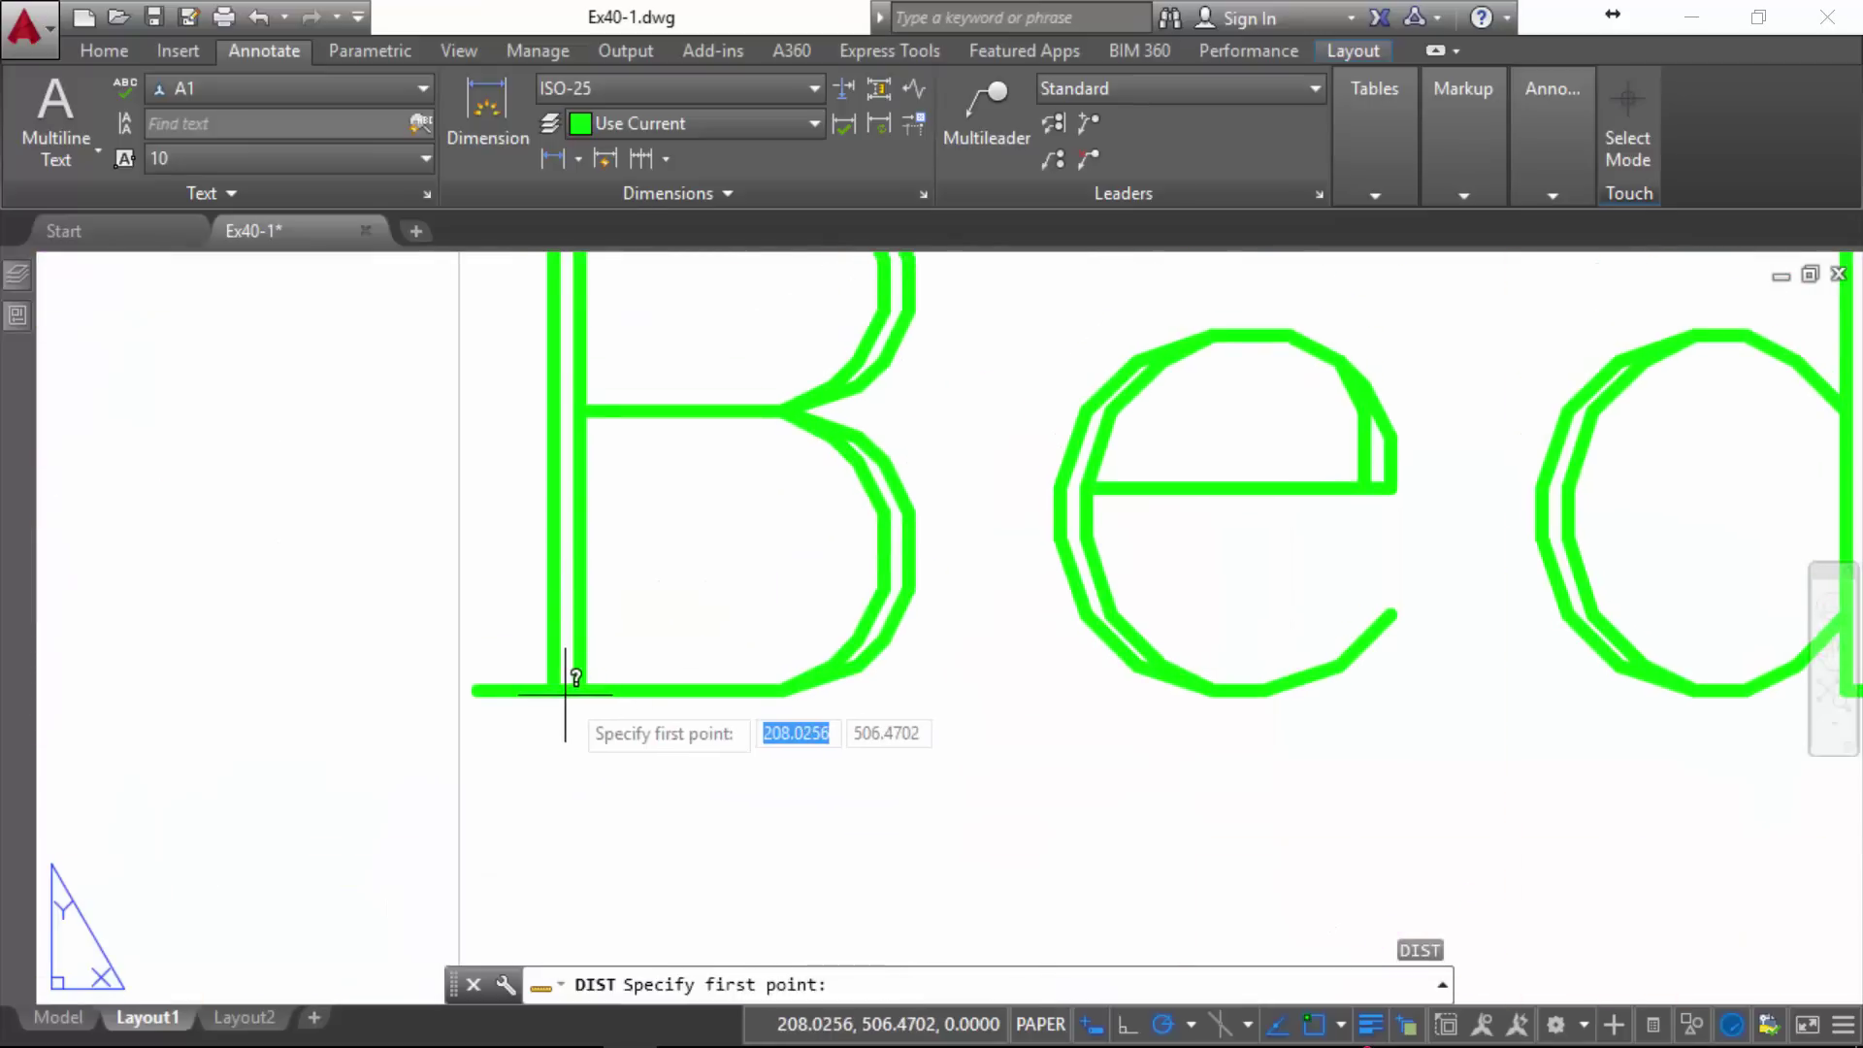
pyautogui.click(582, 691)
pyautogui.moveTo(595, 605); pyautogui.dragTo(614, 896, button='middle')
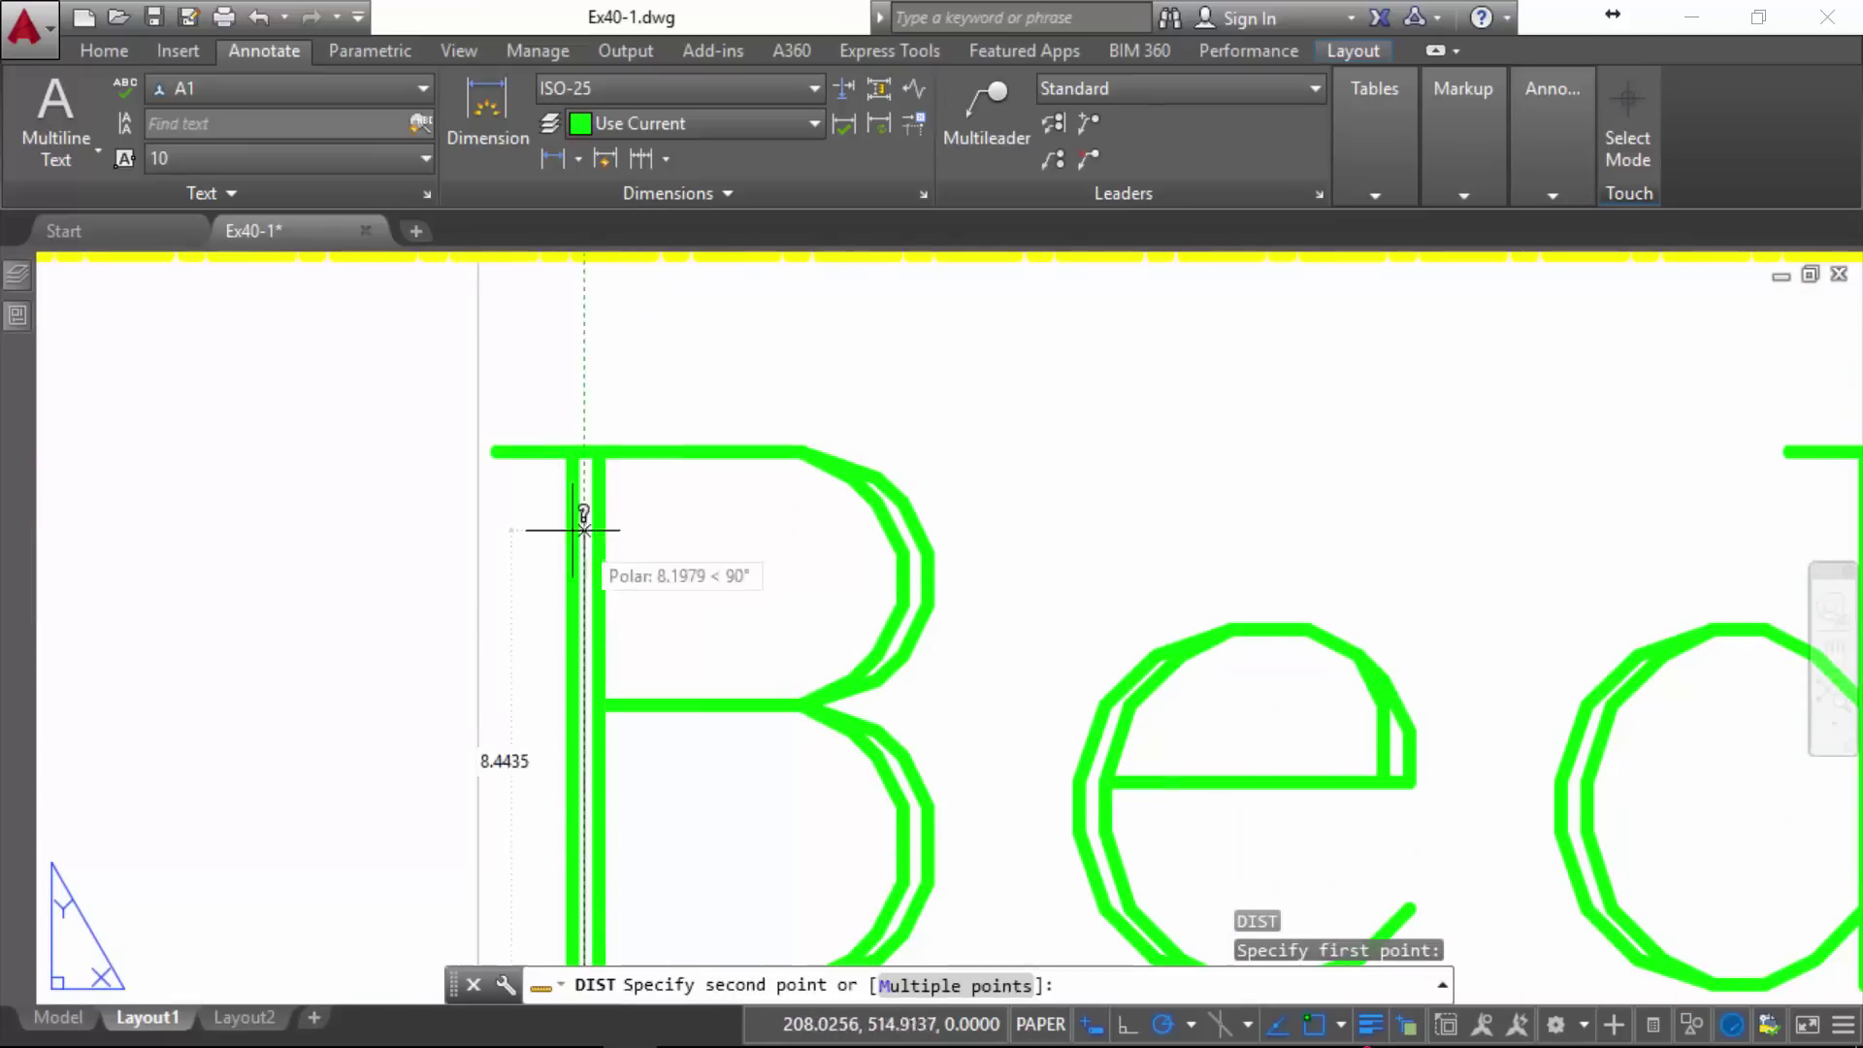
pyautogui.click(584, 447)
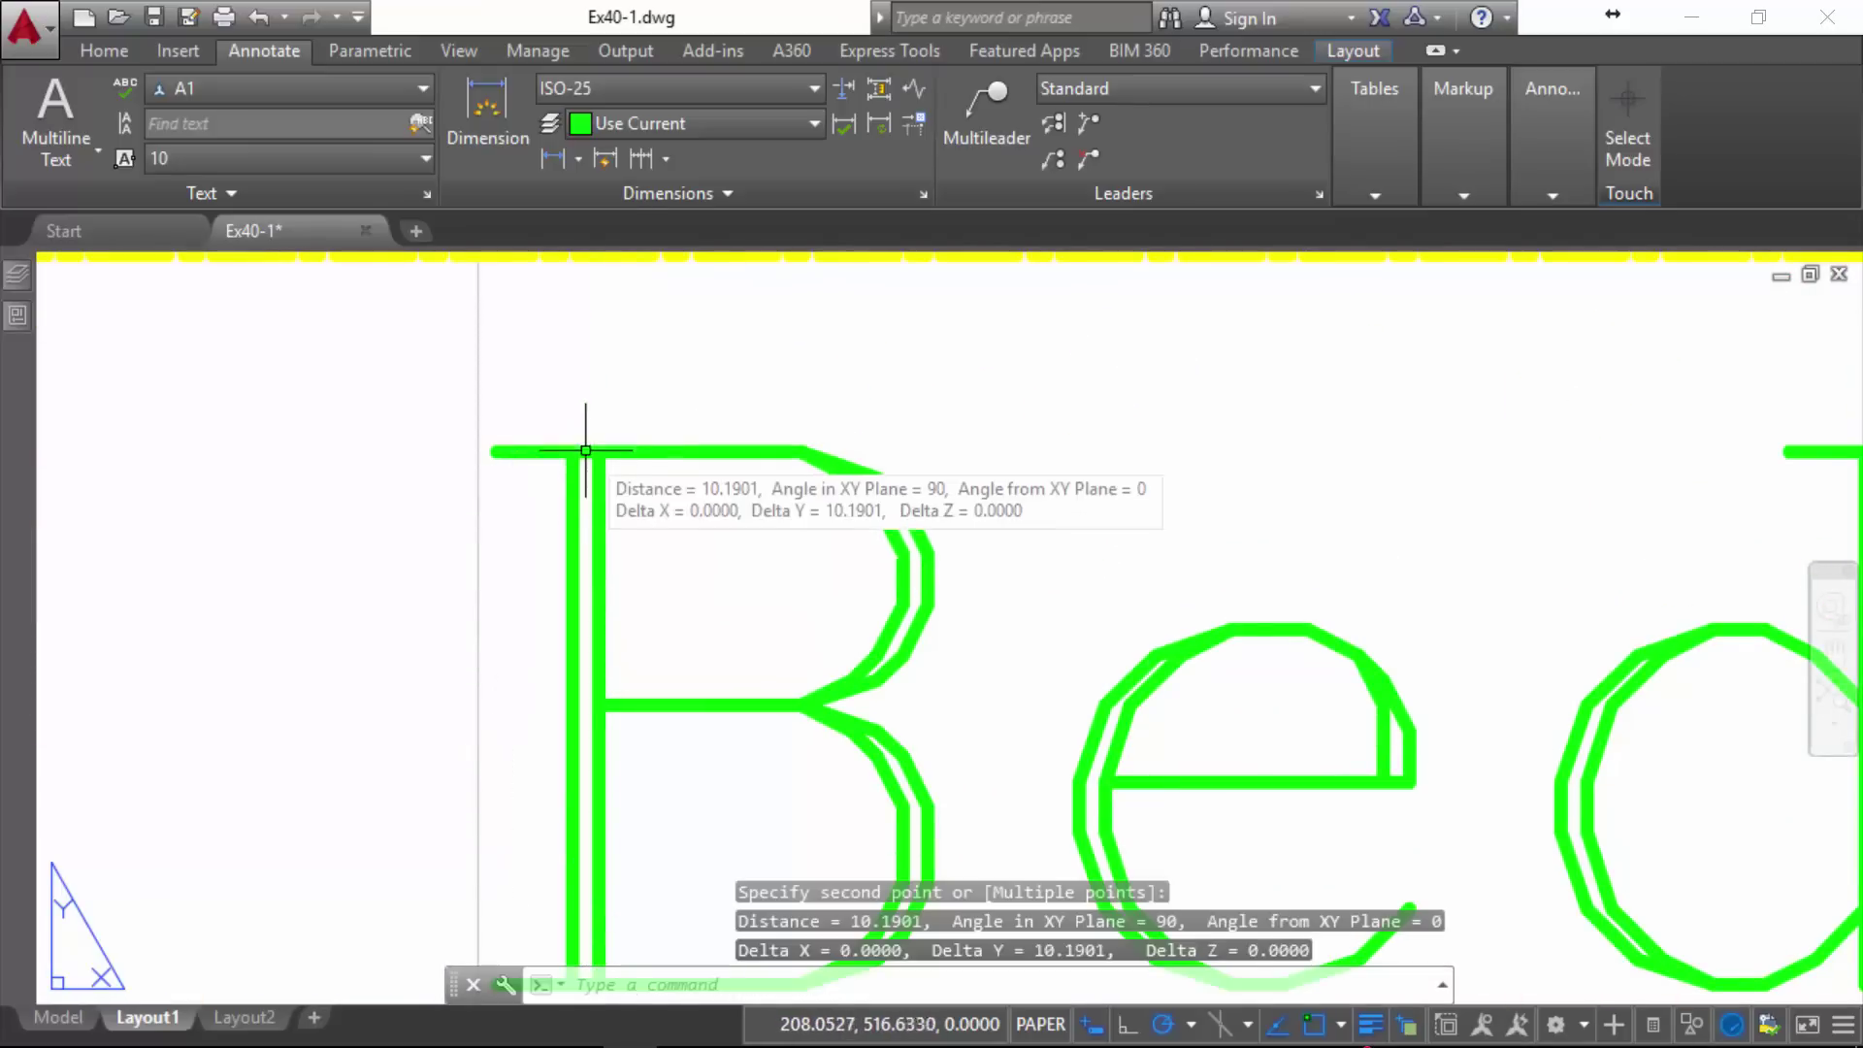
pyautogui.scroll(-3, 592, 466)
pyautogui.scroll(-3, 679, 533)
pyautogui.scroll(-3, 796, 592)
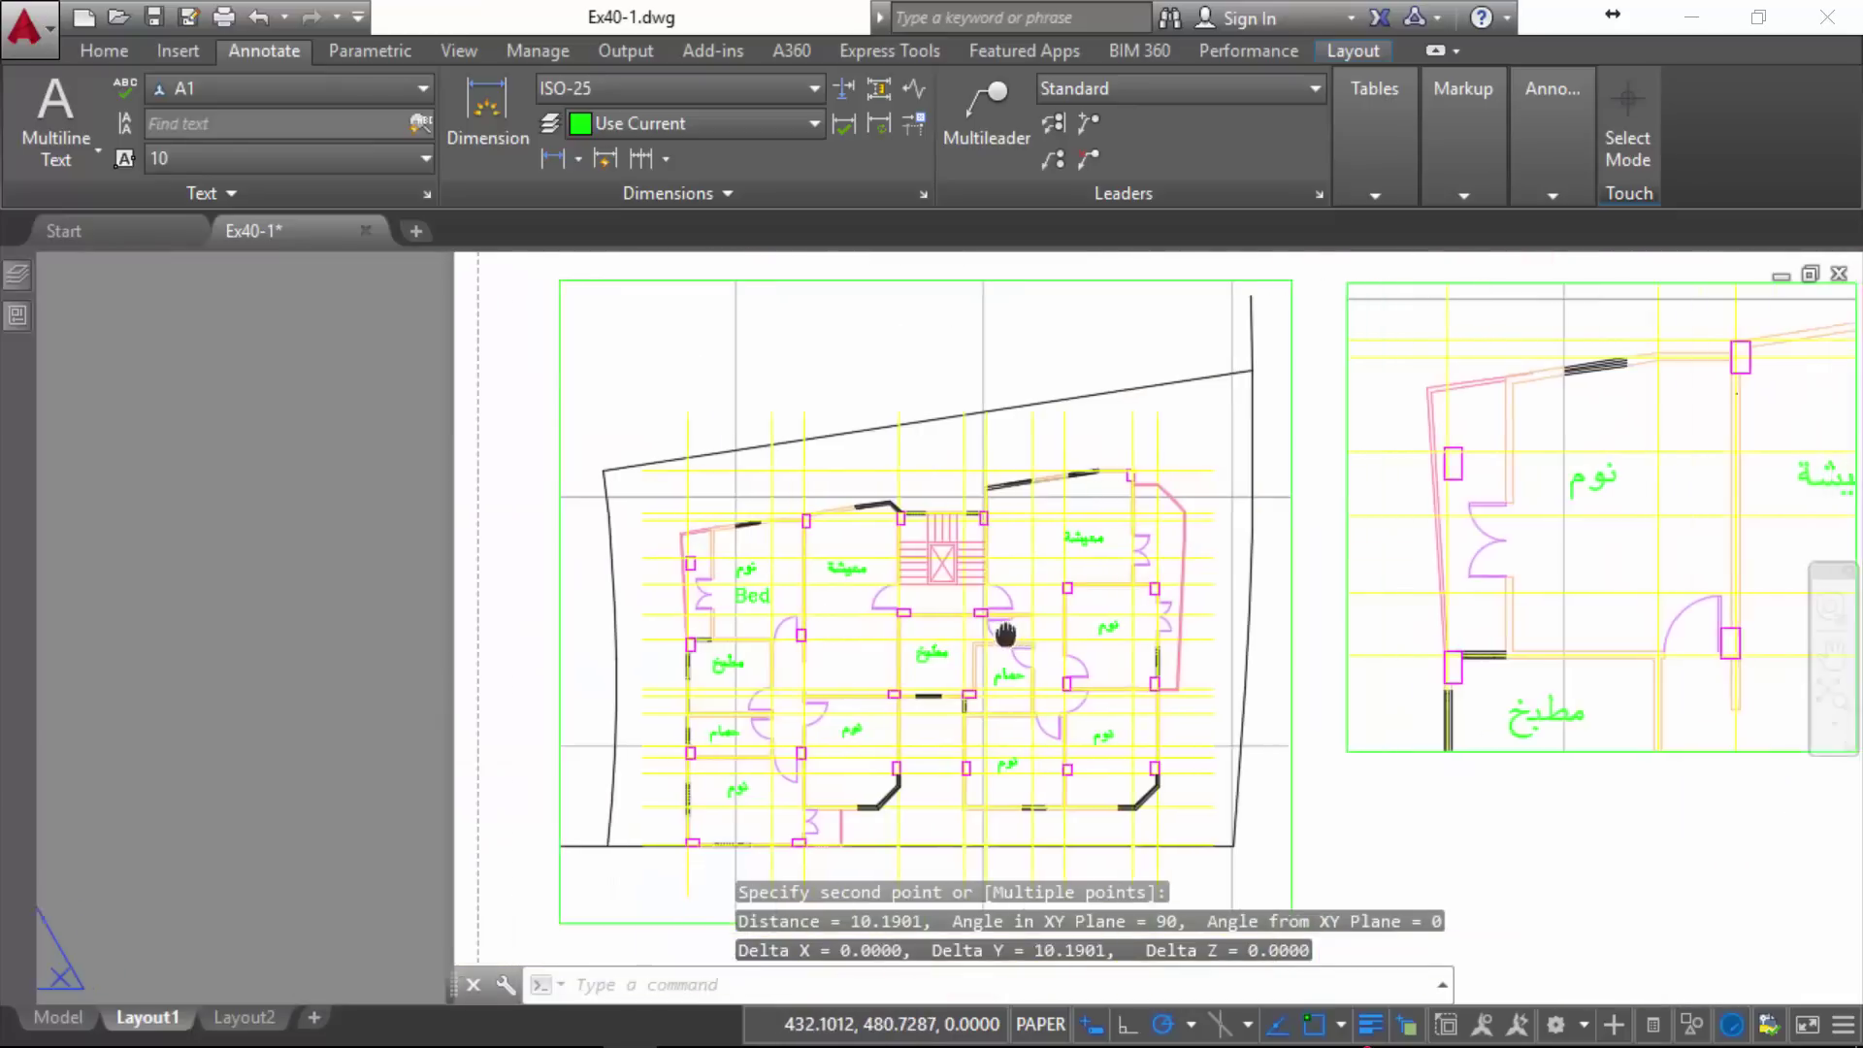
# - Zoom back out so both the 1000:50 and 1000:20 viewports are visible
pyautogui.moveTo(881, 635); pyautogui.dragTo(524, 592, button='middle')
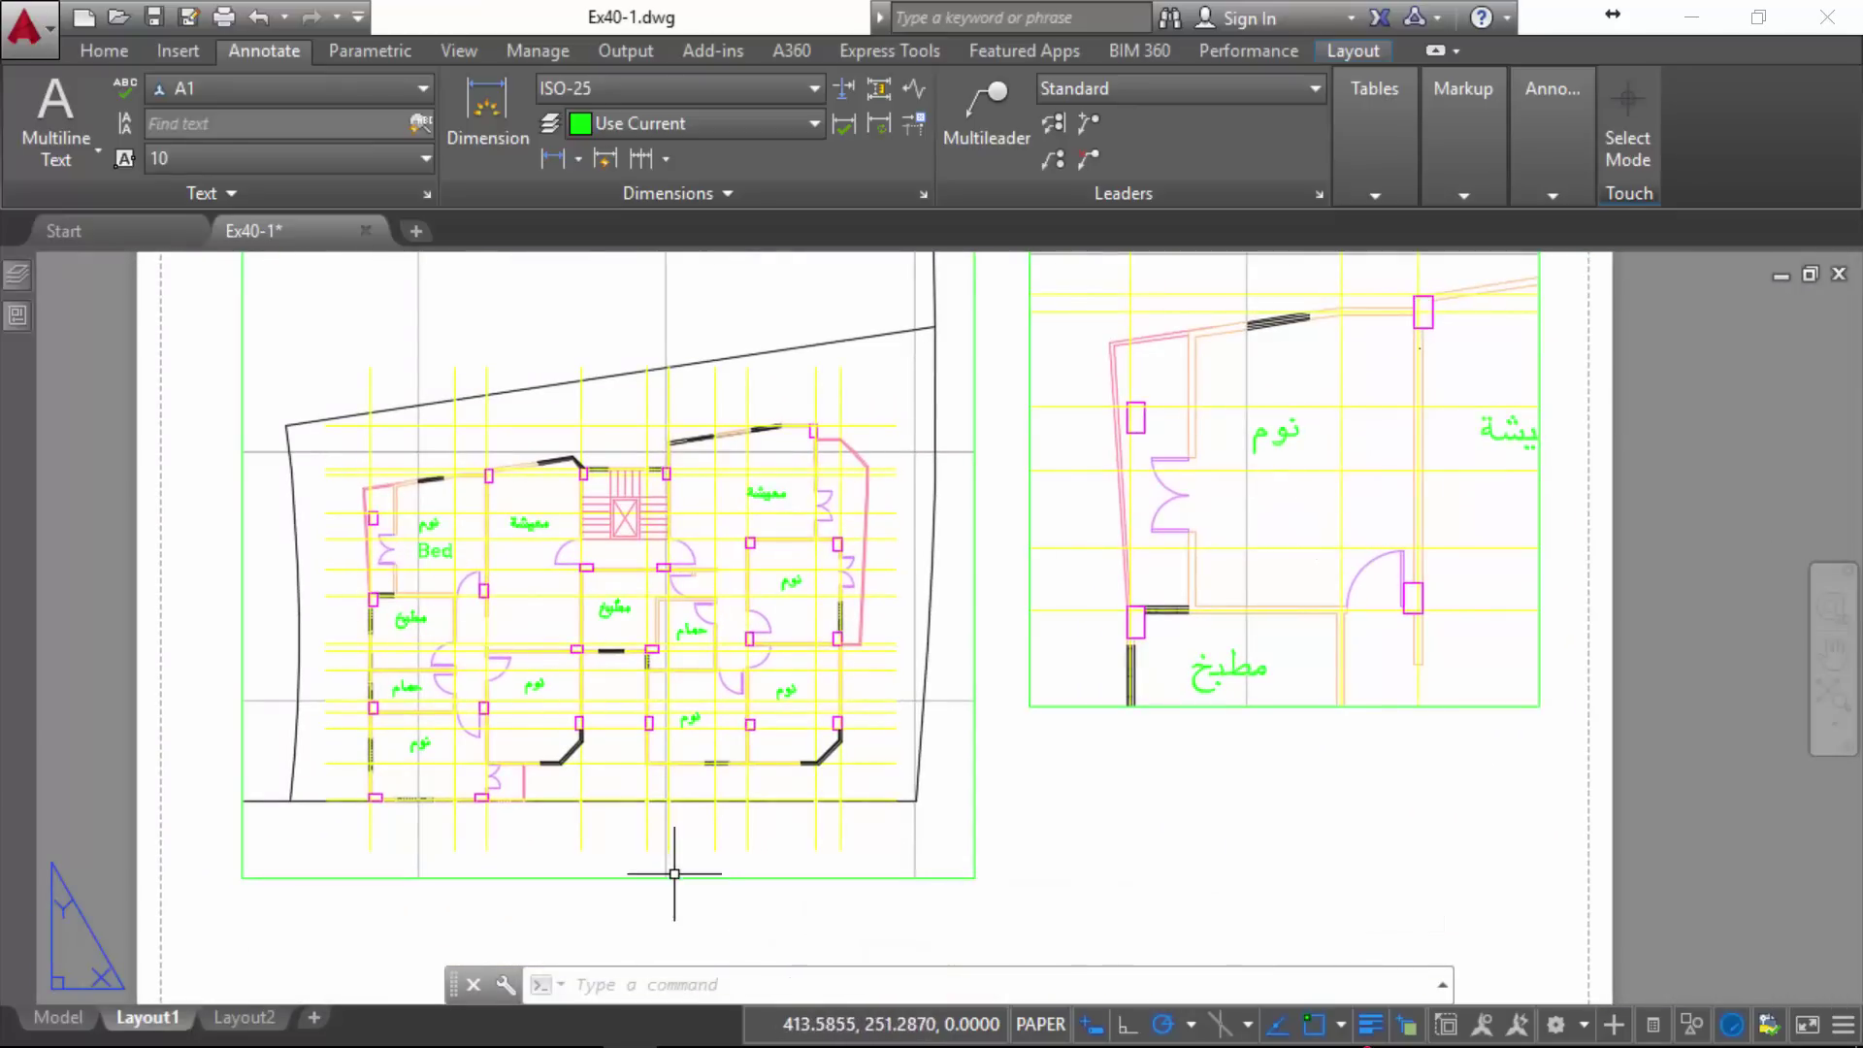
pyautogui.scroll(-2, 288, 344)
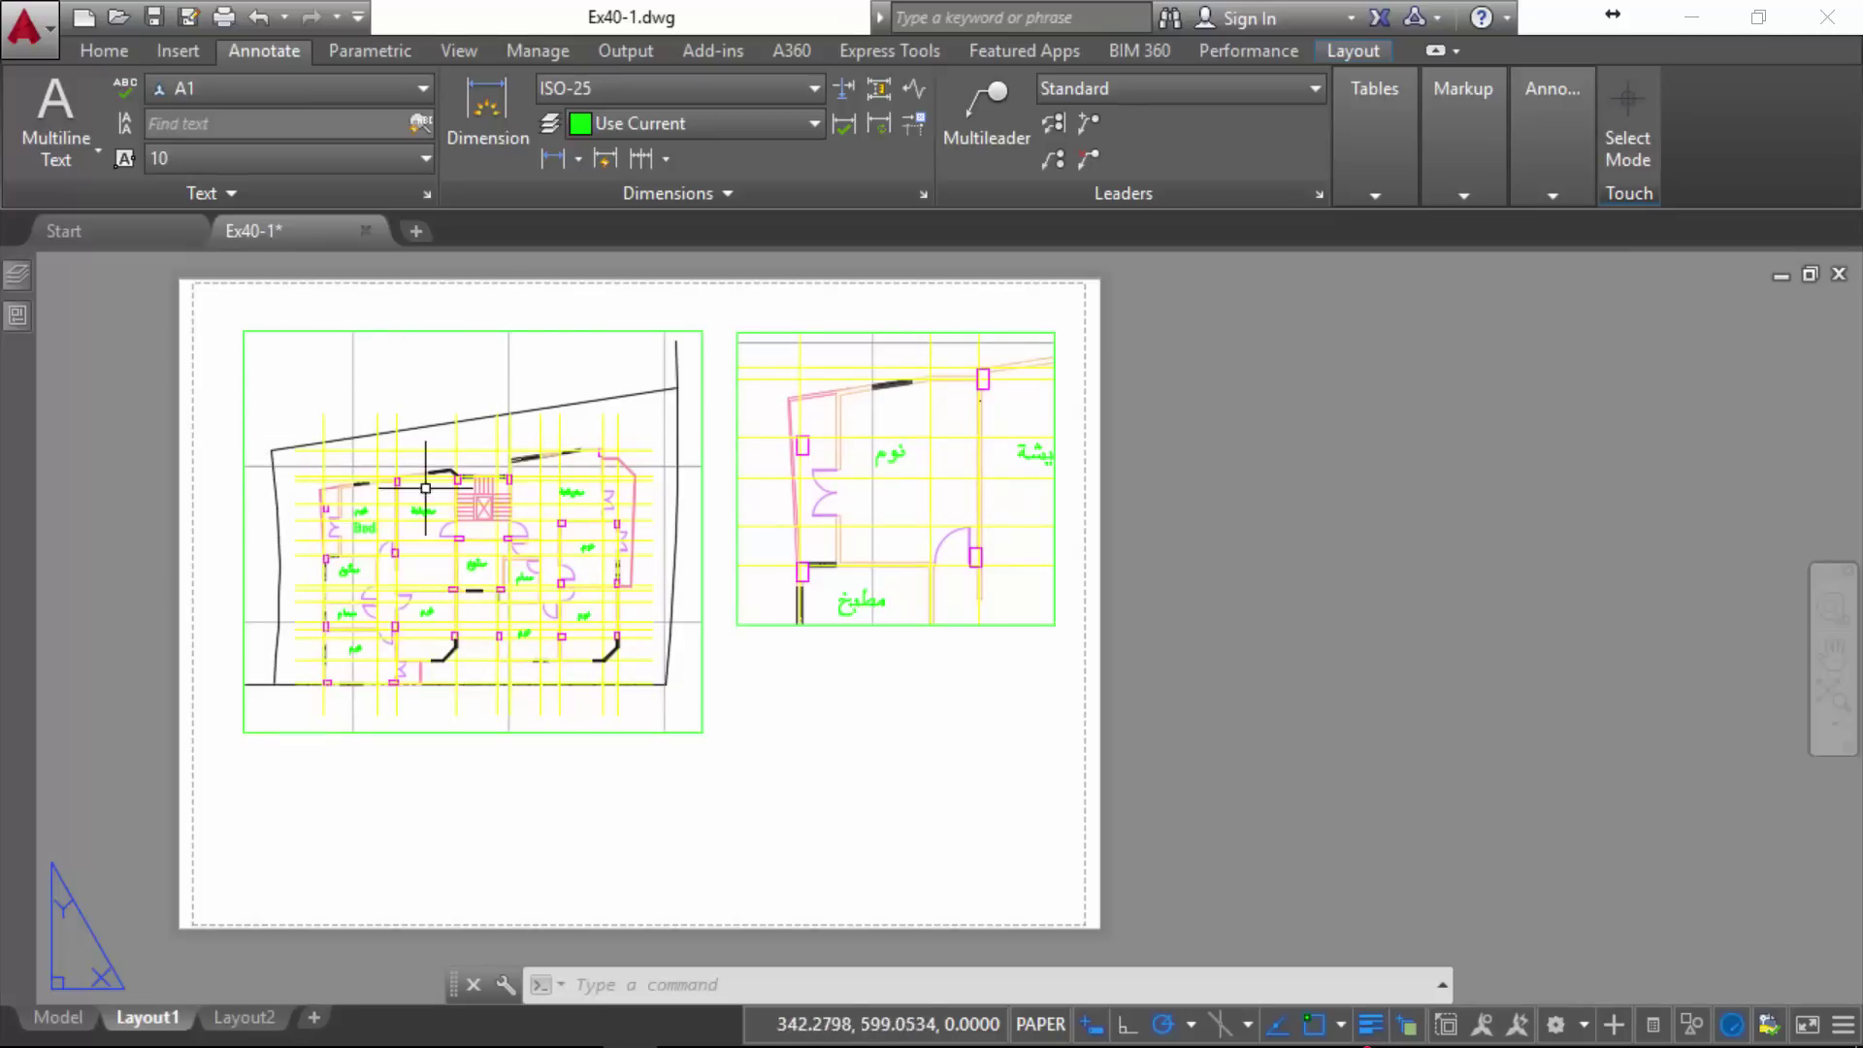
pyautogui.scroll(2, 679, 594)
pyautogui.scroll(1, 854, 640)
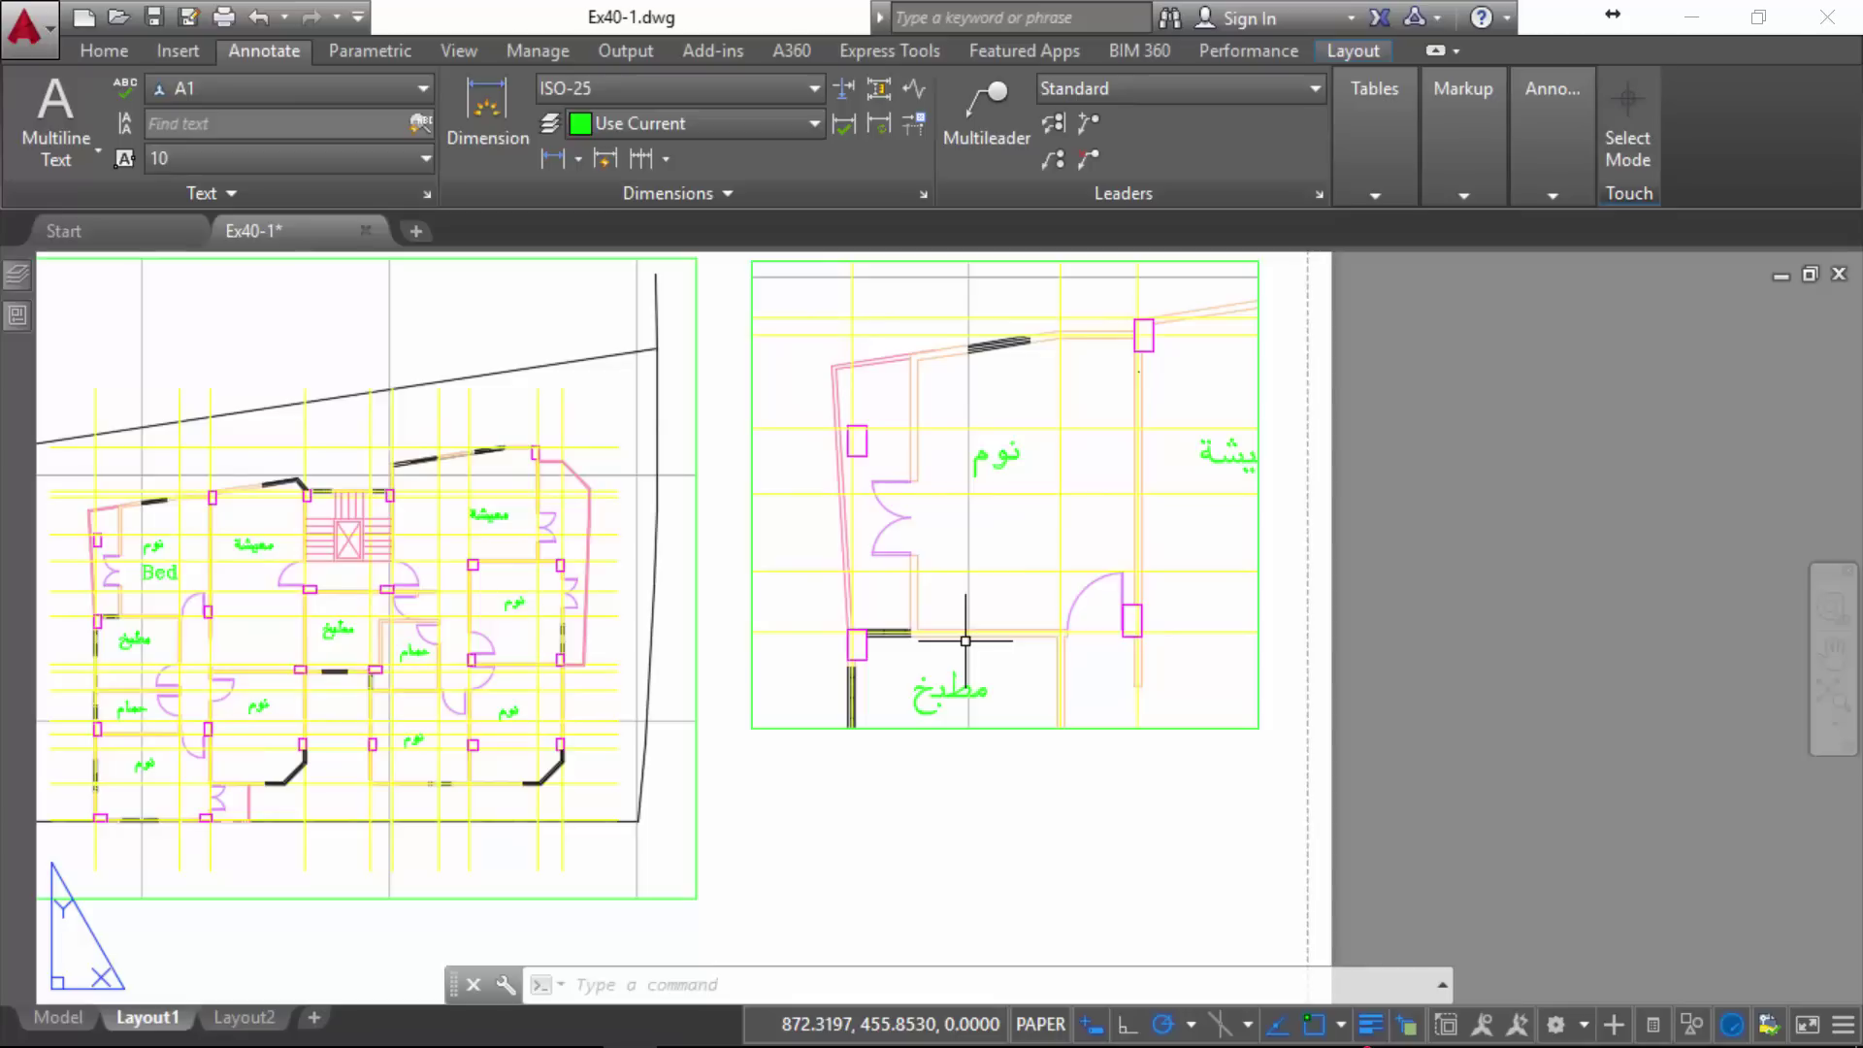
# - Return to model space and run OBJECTSCALE on the annotative Bed label
pyautogui.click(55, 1014)
pyautogui.click(653, 550)
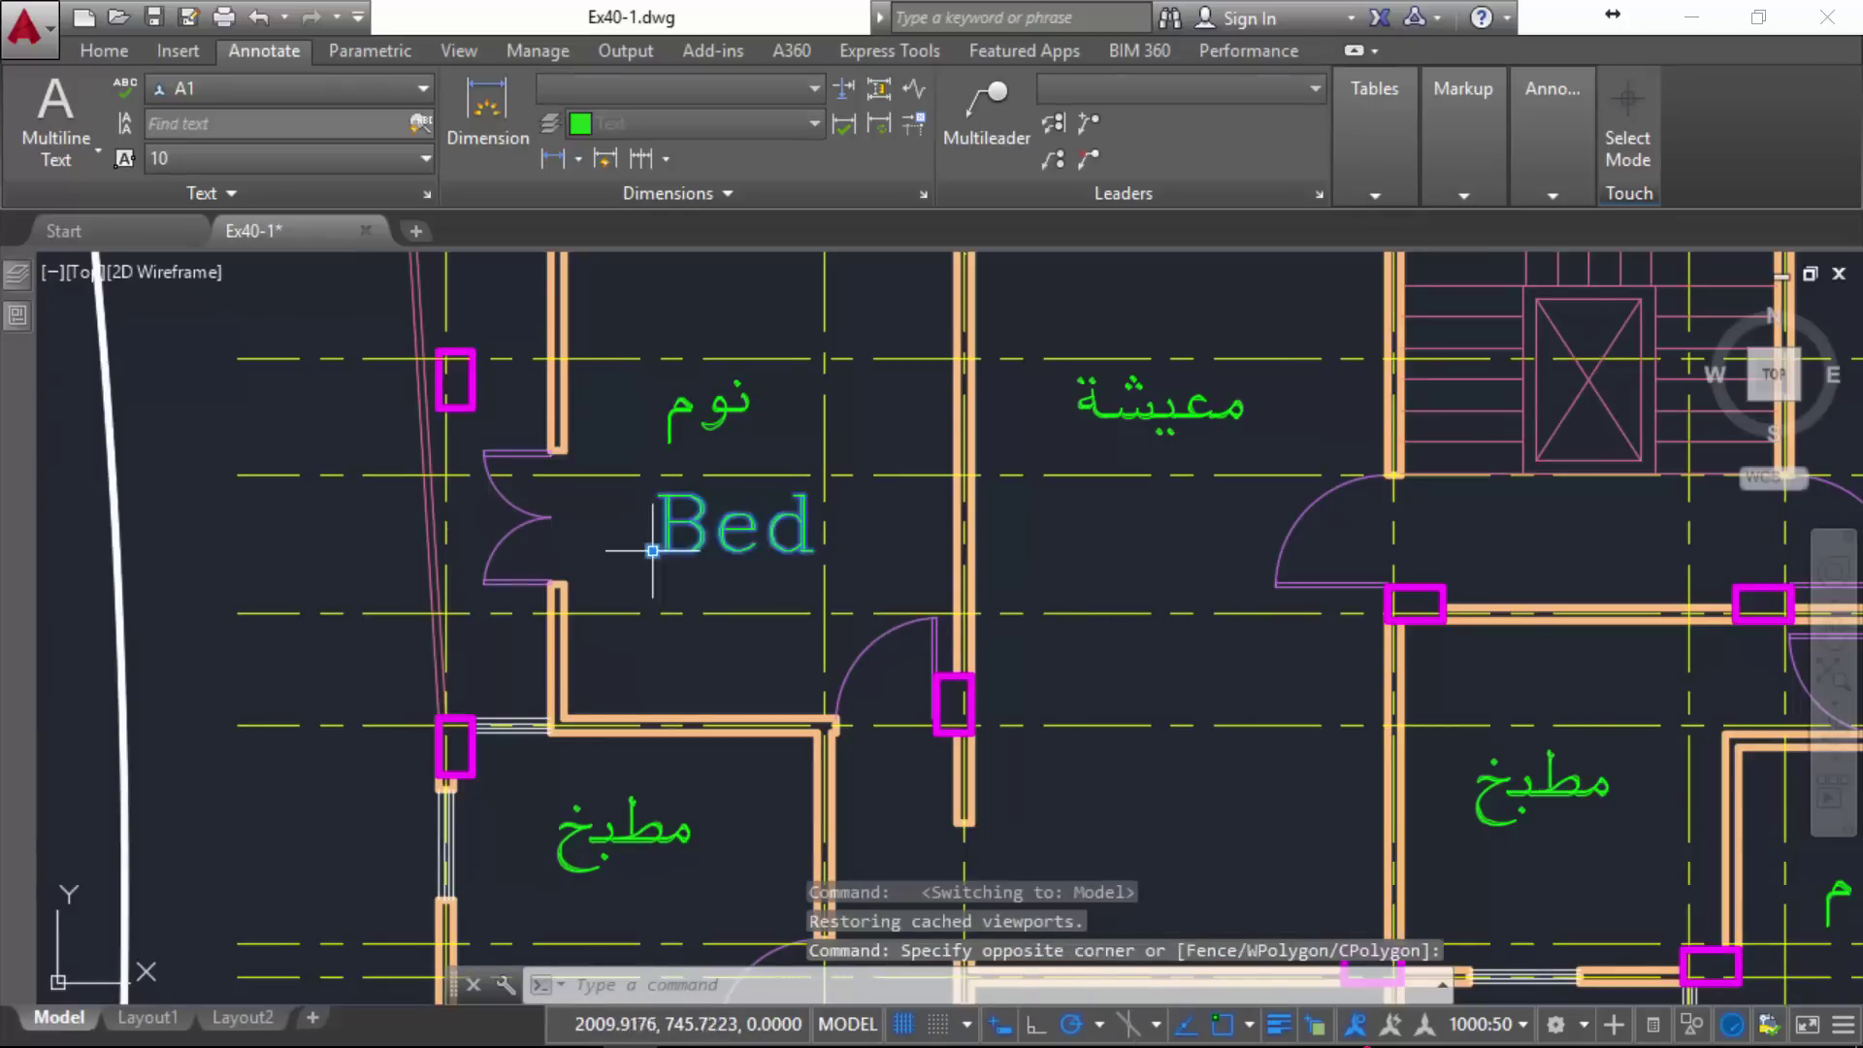
pyautogui.press('Escape')
pyautogui.press('Escape')
pyautogui.press('Escape')
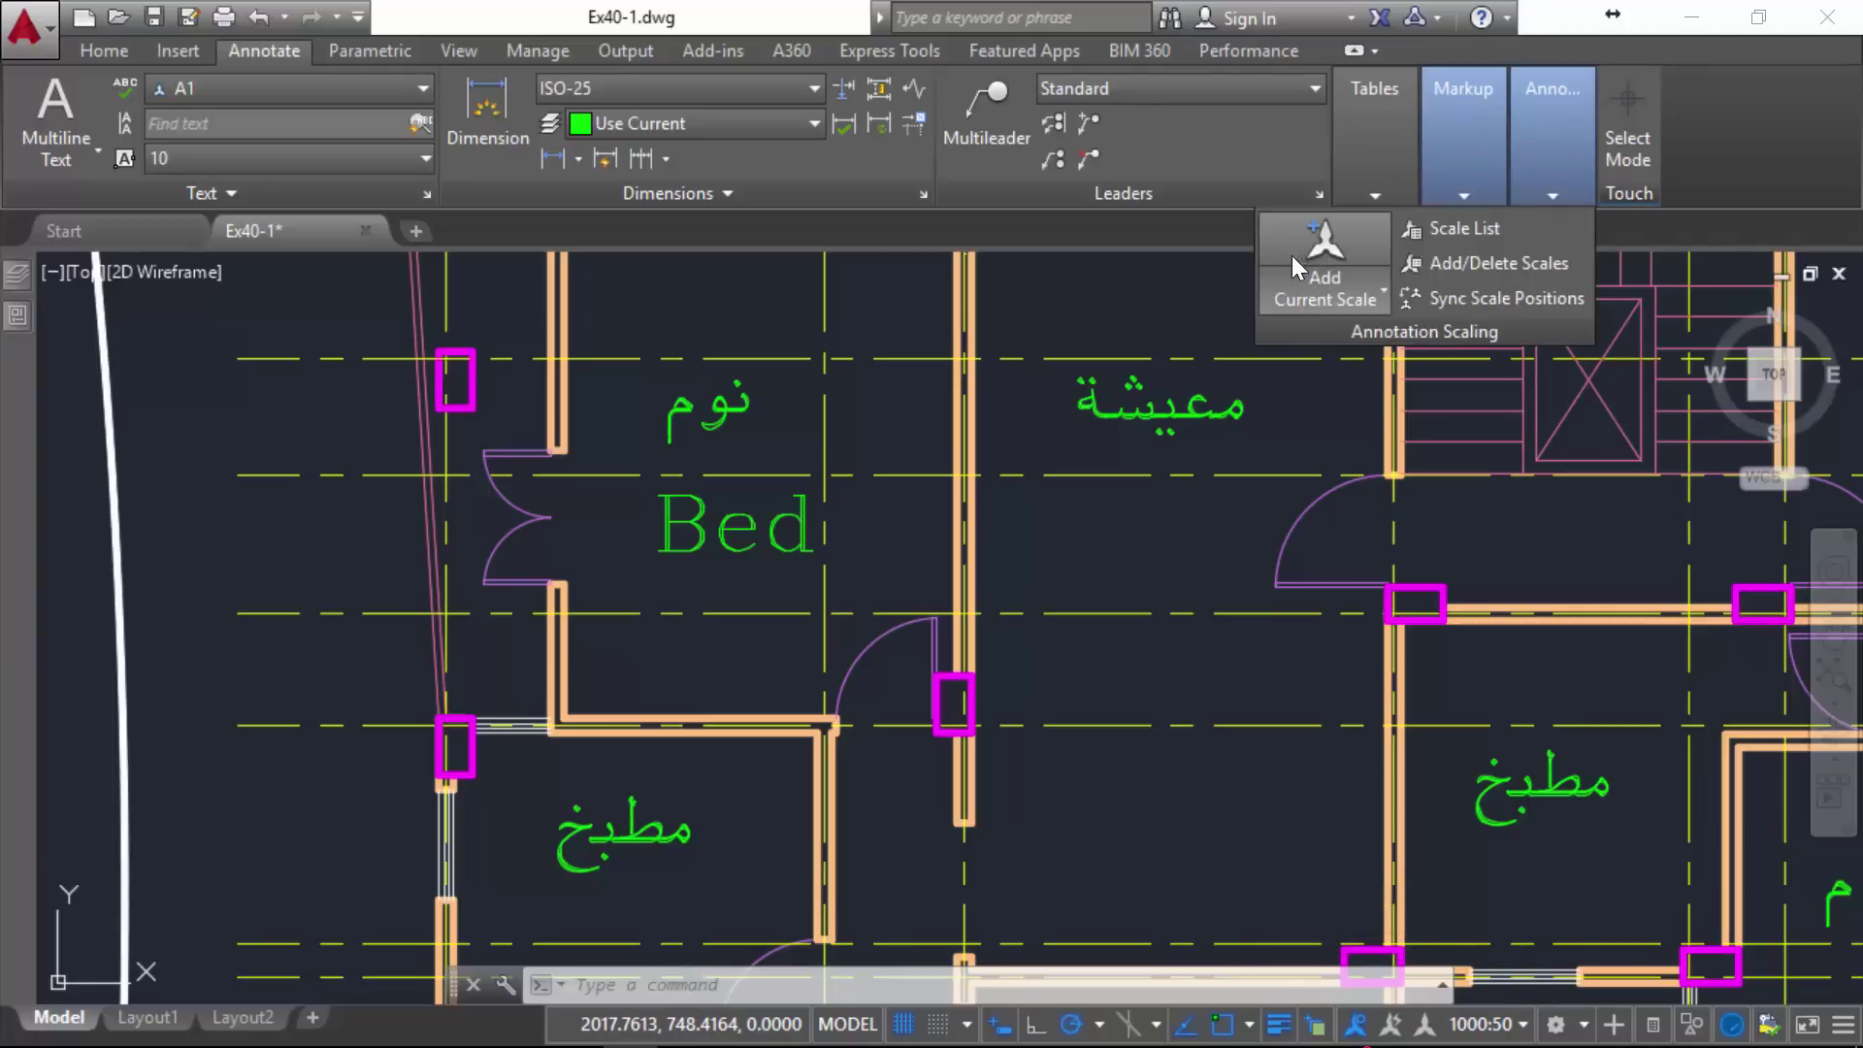
pyautogui.moveTo(1551, 142)
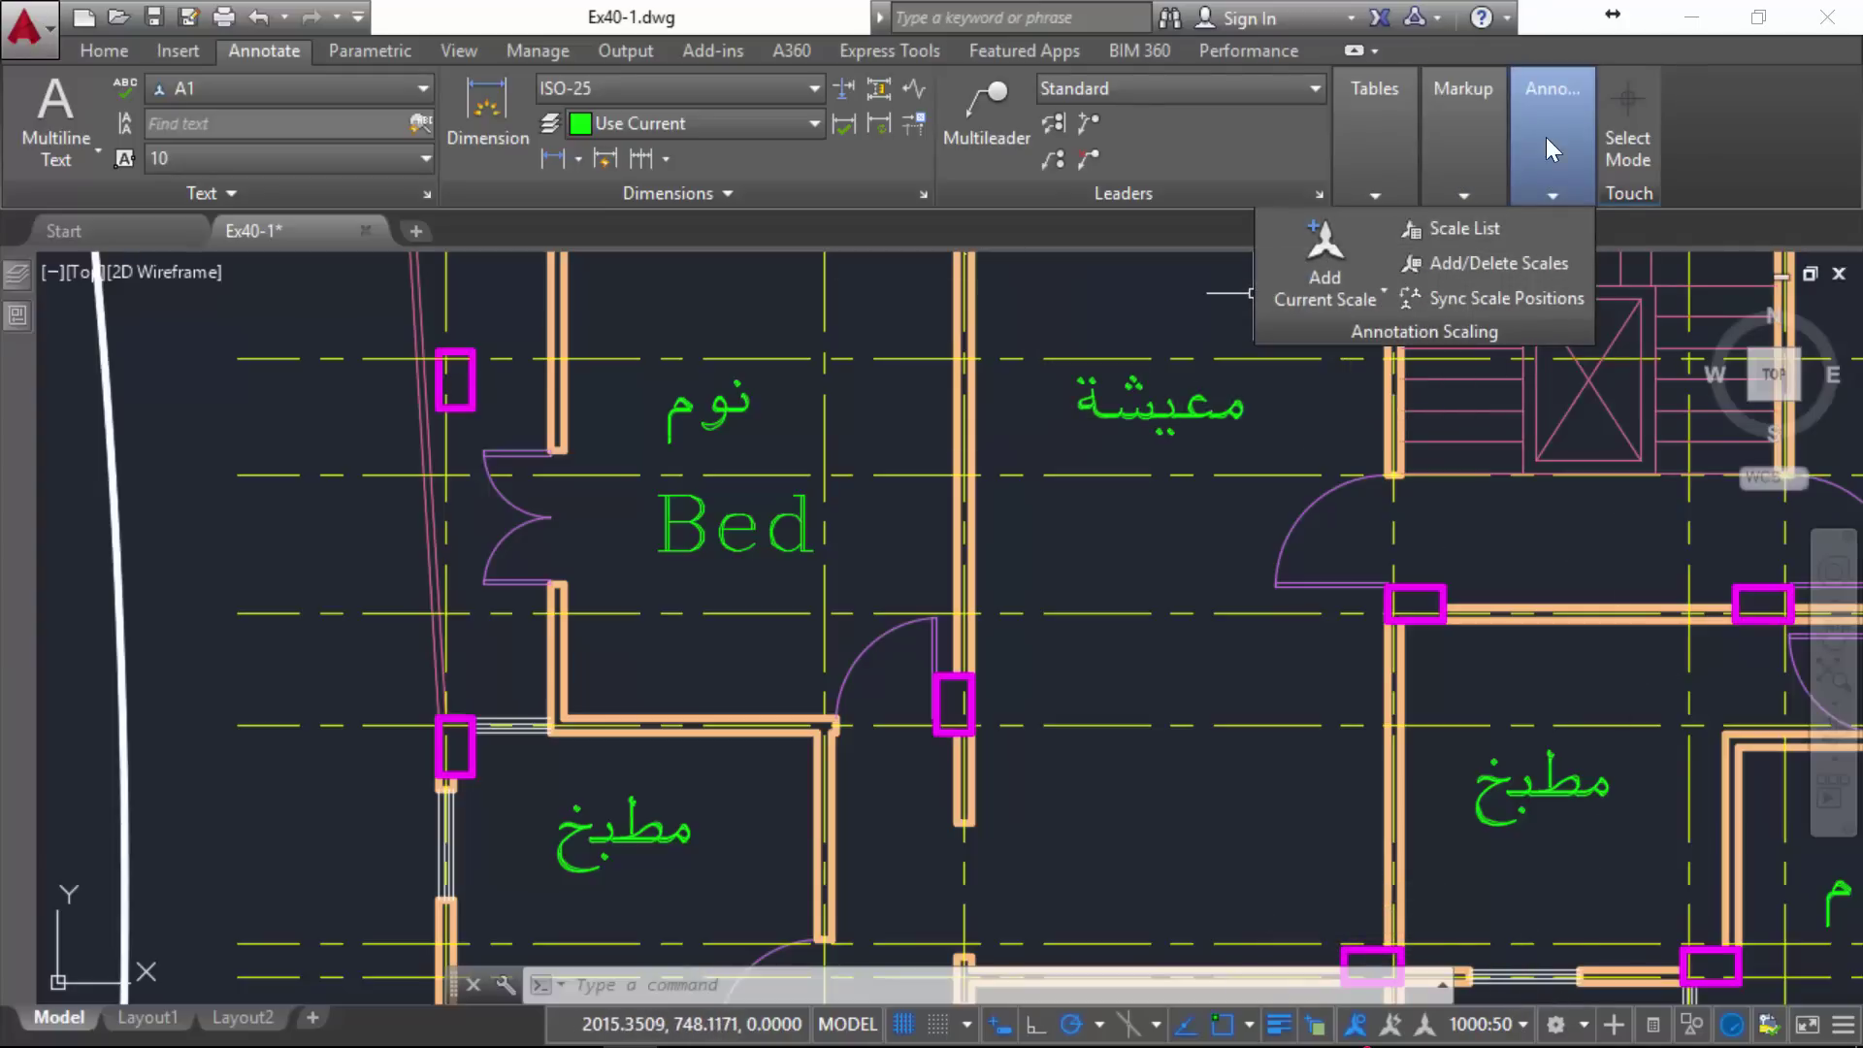
pyautogui.click(1521, 262)
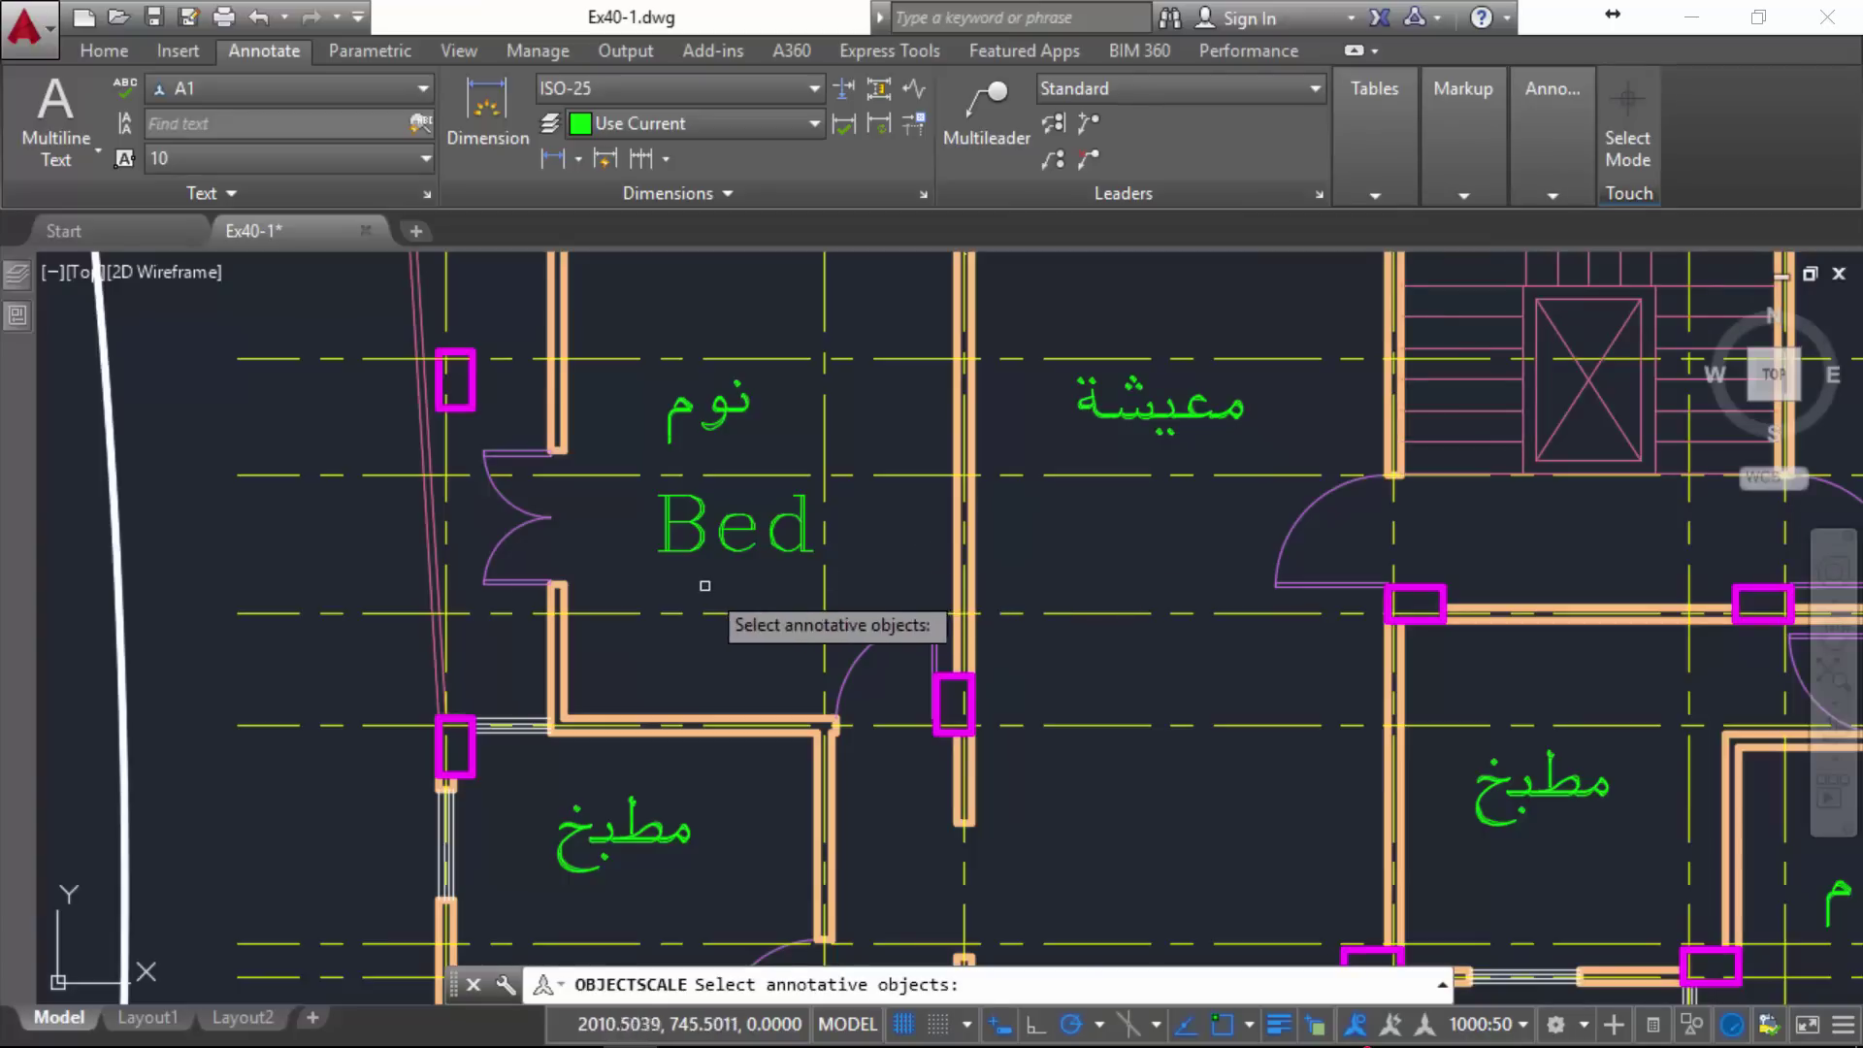
pyautogui.click(739, 524)
pyautogui.press('Return')
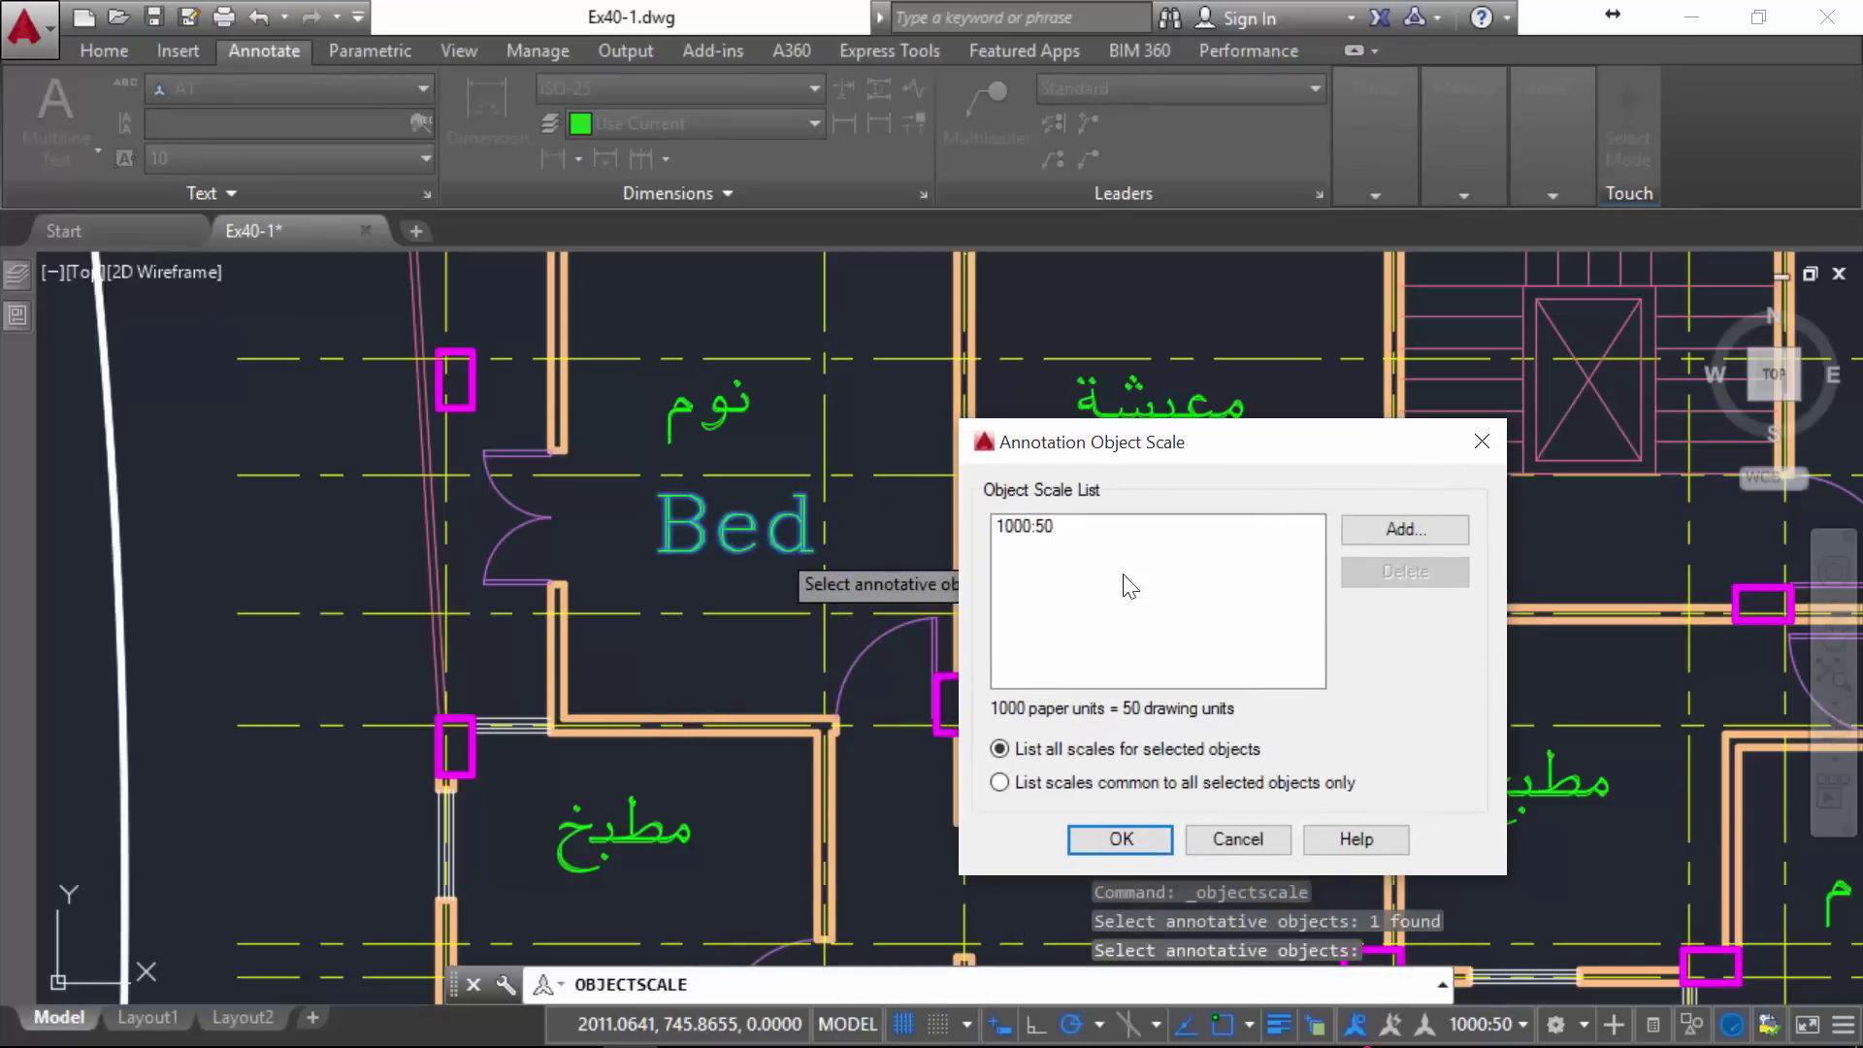
# - Add the 1000:20 annotation scale to the Bed label and confirm
pyautogui.click(1365, 538)
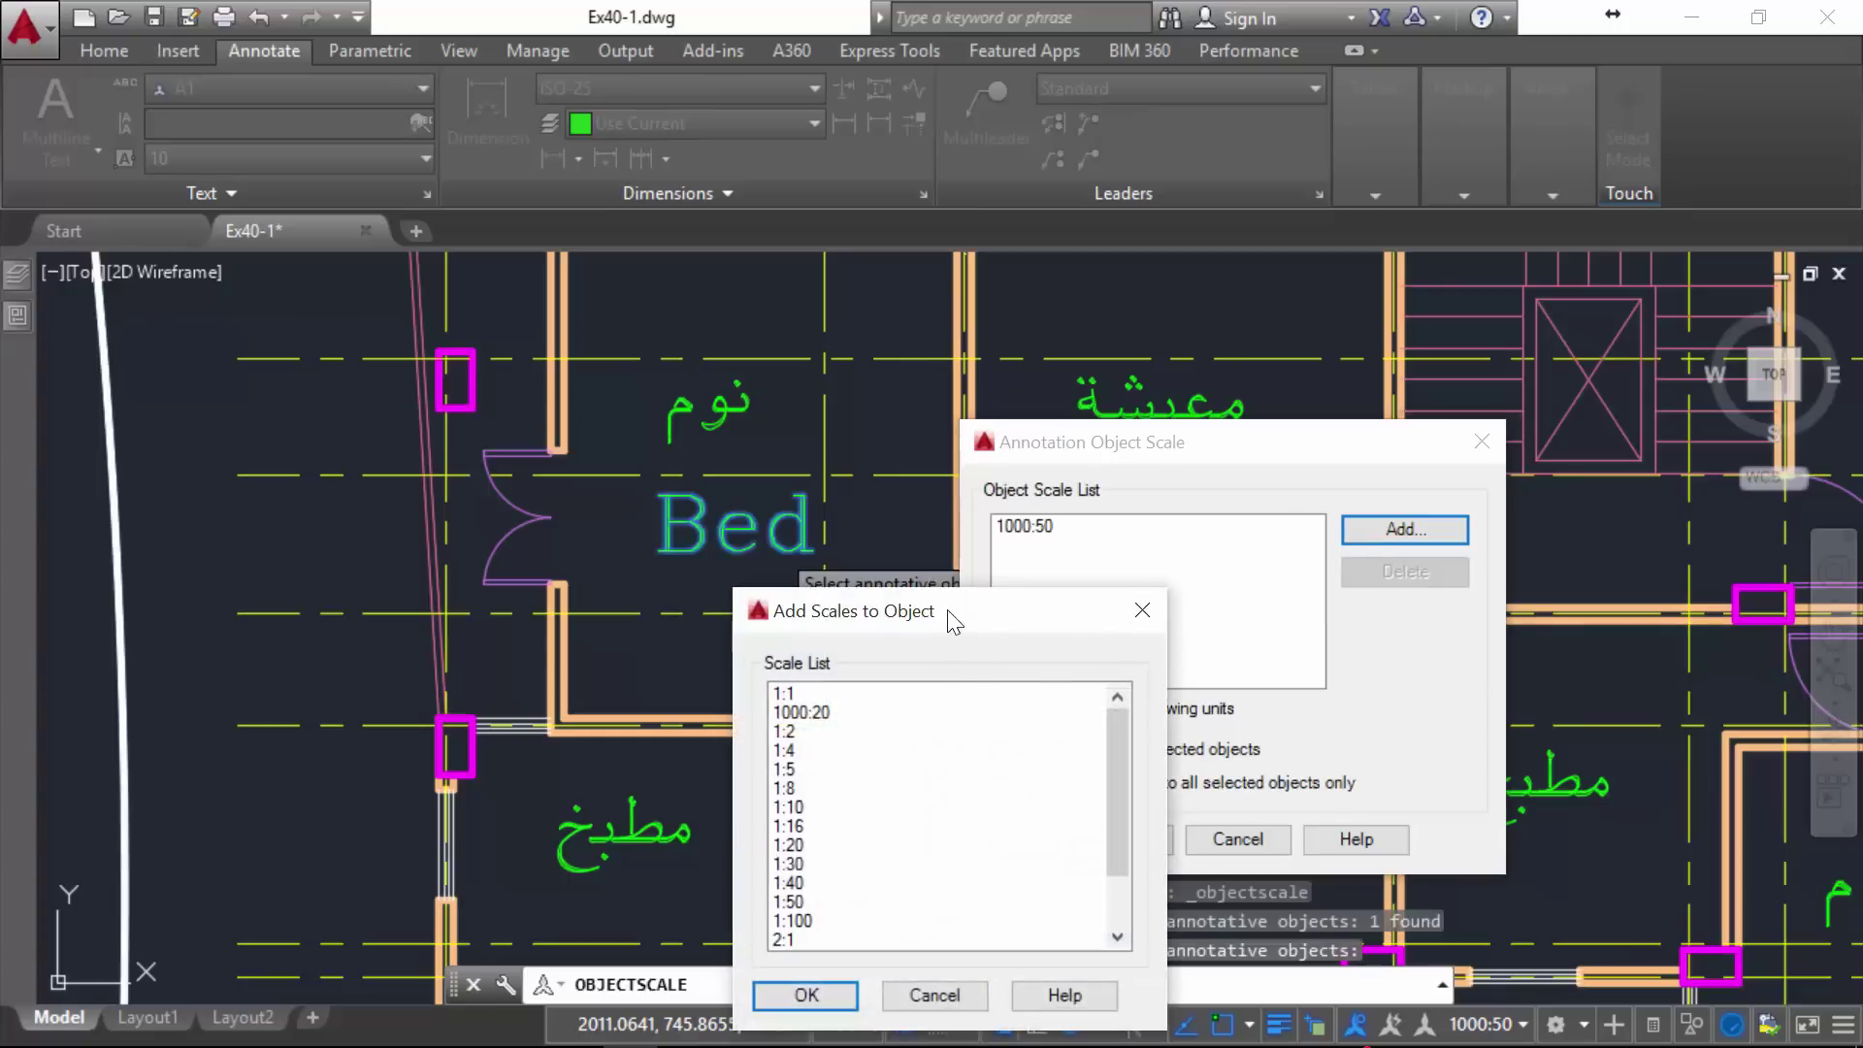
pyautogui.moveTo(1196, 582); pyautogui.dragTo(1053, 624)
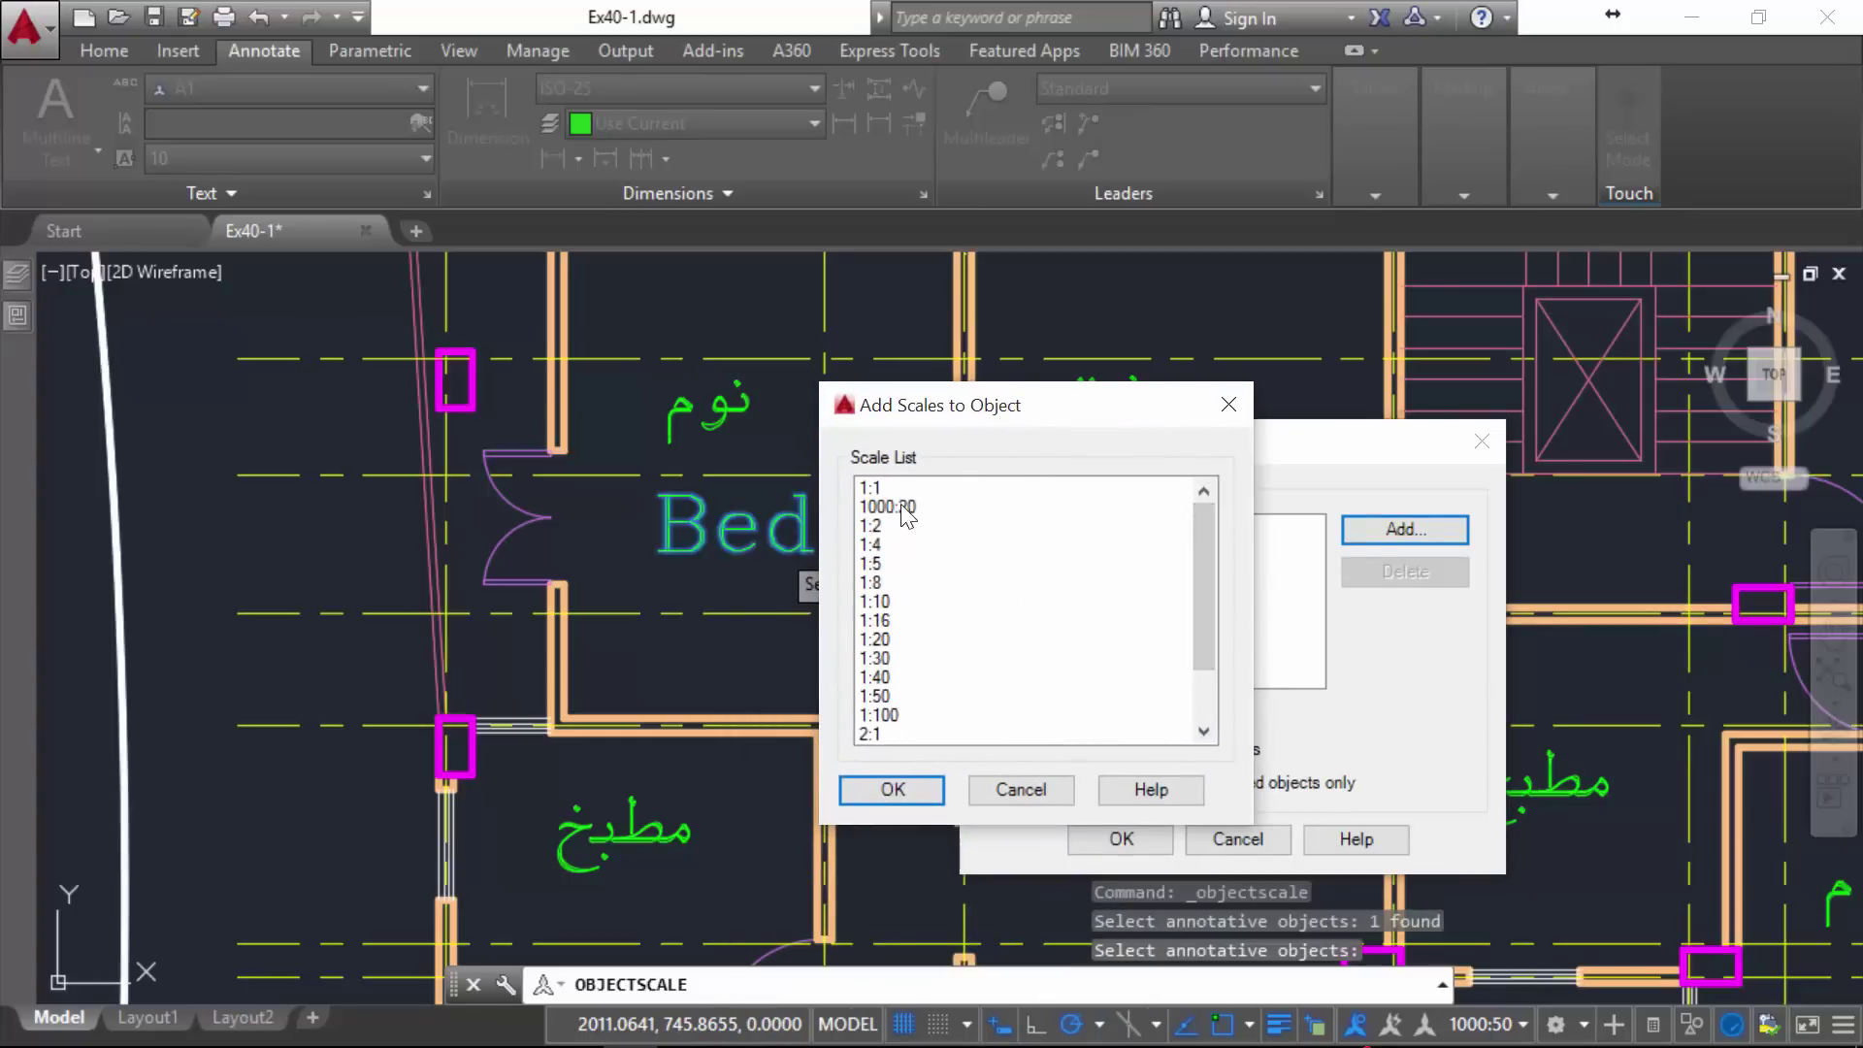
pyautogui.click(902, 508)
pyautogui.keyDown('ctrl'); pyautogui.click(892, 603); pyautogui.keyUp('ctrl')
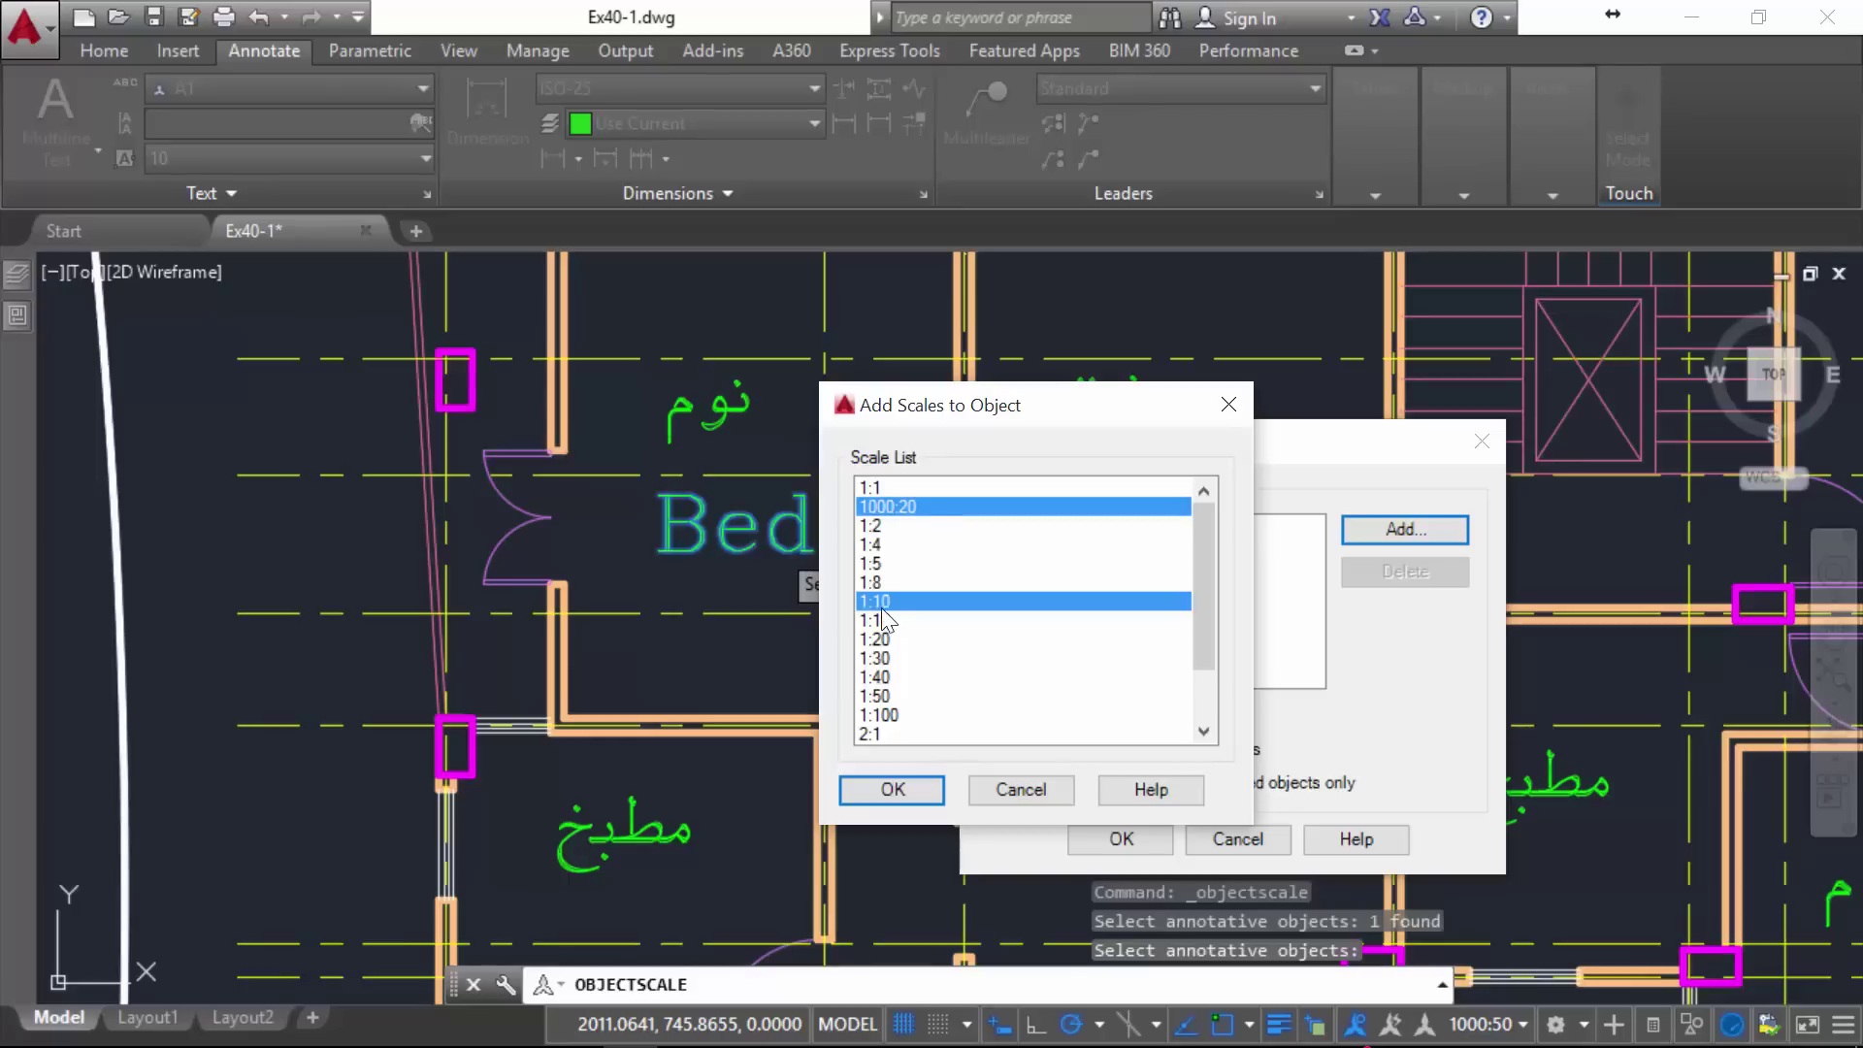
pyautogui.keyDown('ctrl'); pyautogui.click(885, 640); pyautogui.keyUp('ctrl')
pyautogui.keyDown('ctrl'); pyautogui.click(879, 677); pyautogui.keyUp('ctrl')
pyautogui.click(904, 676)
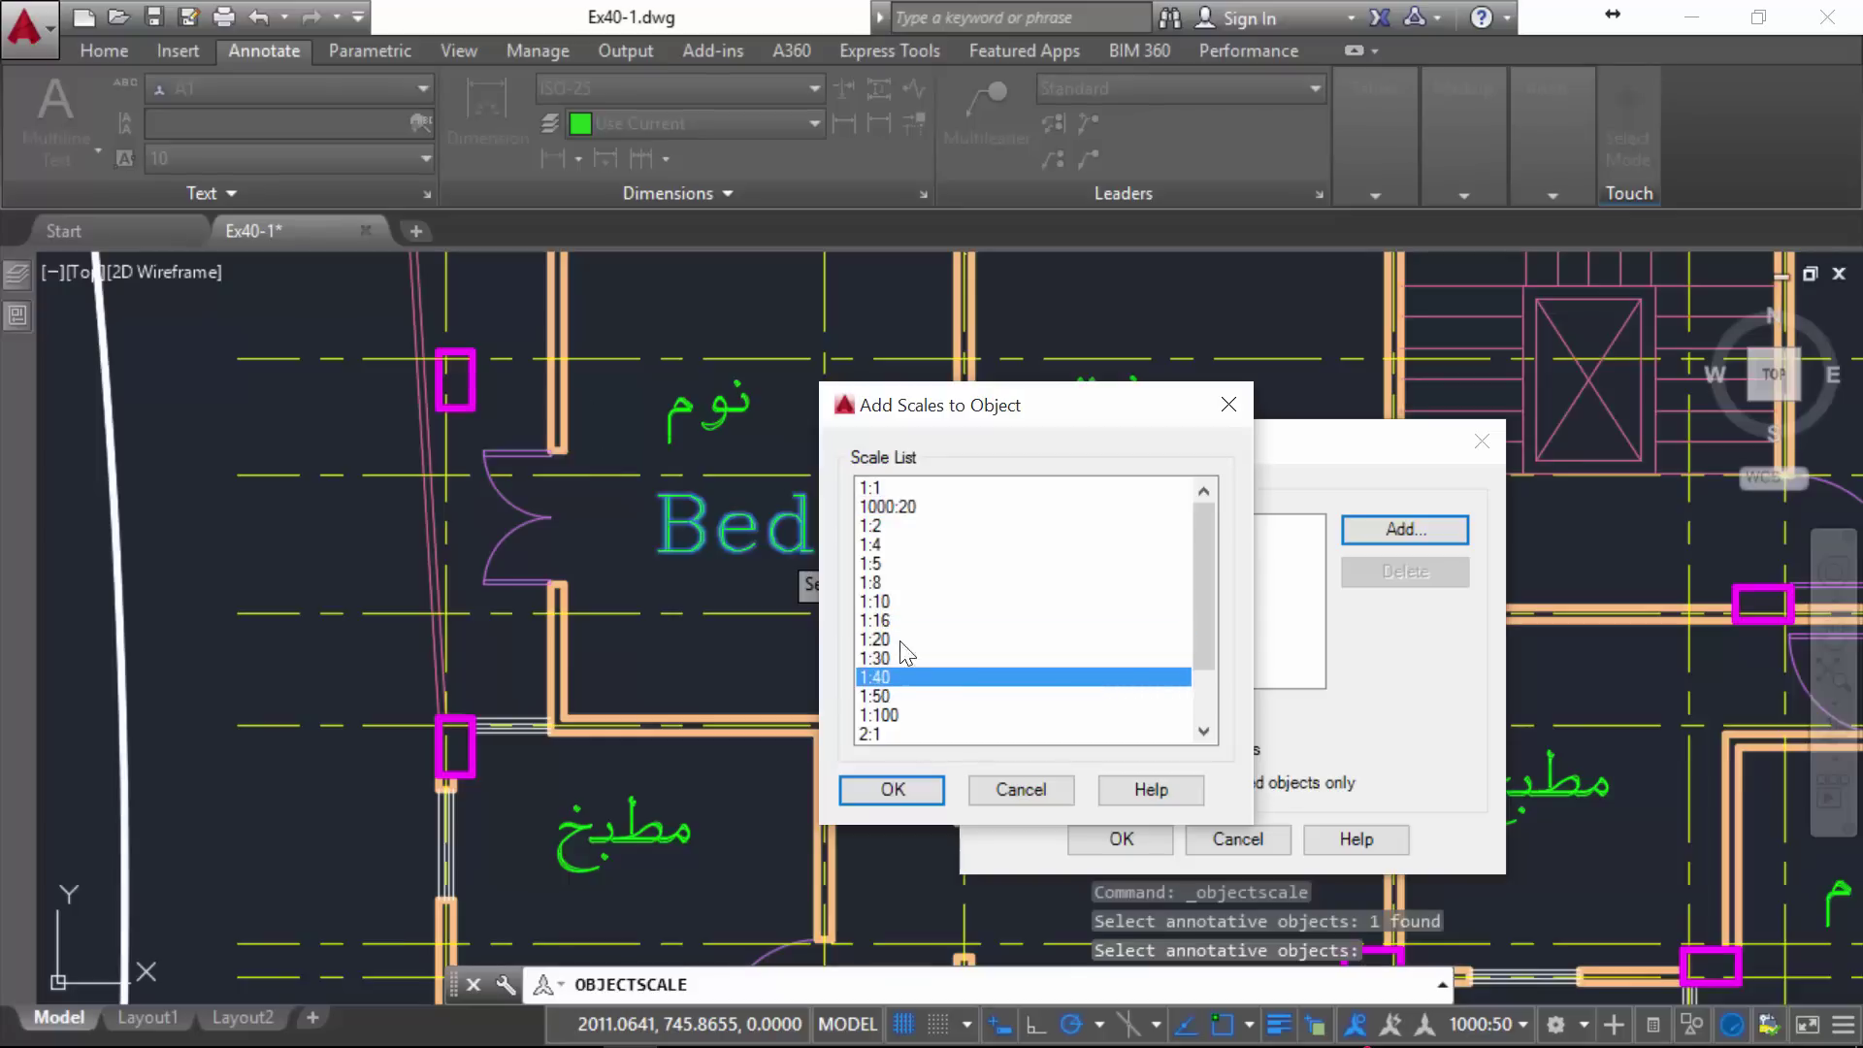
pyautogui.click(903, 508)
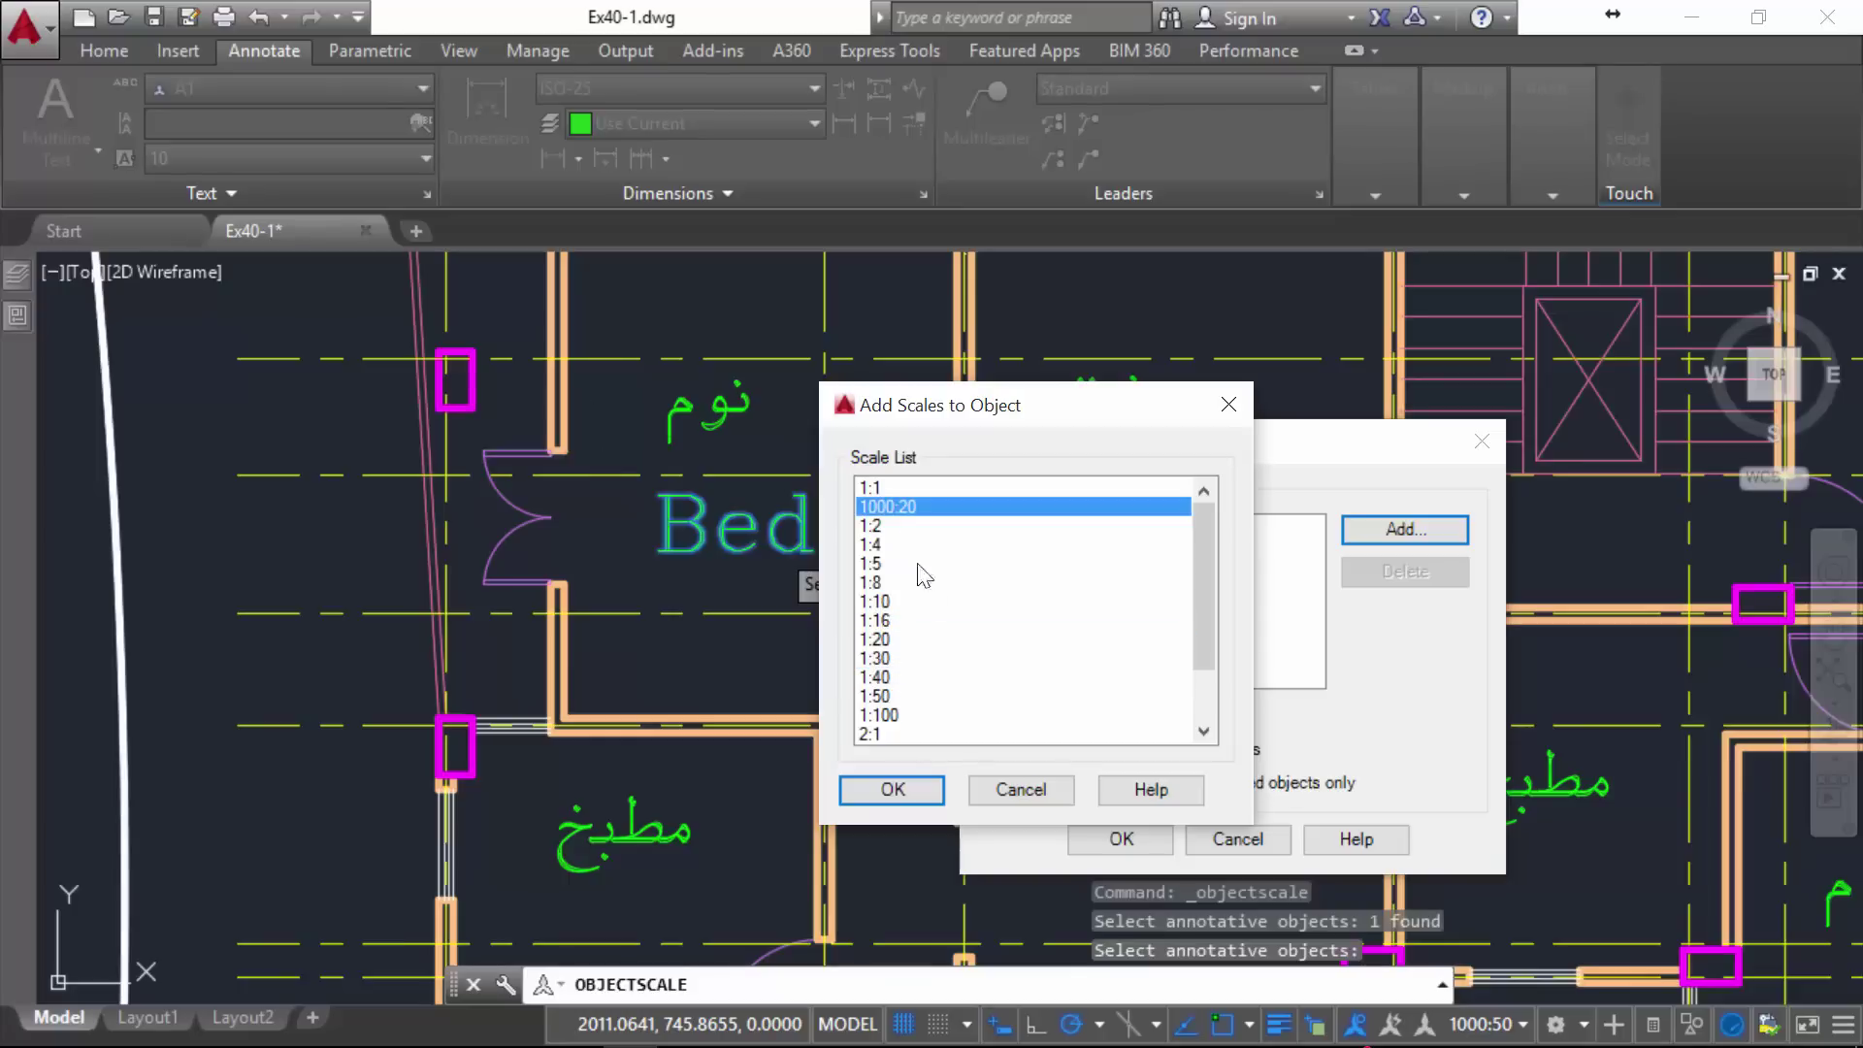
pyautogui.click(907, 788)
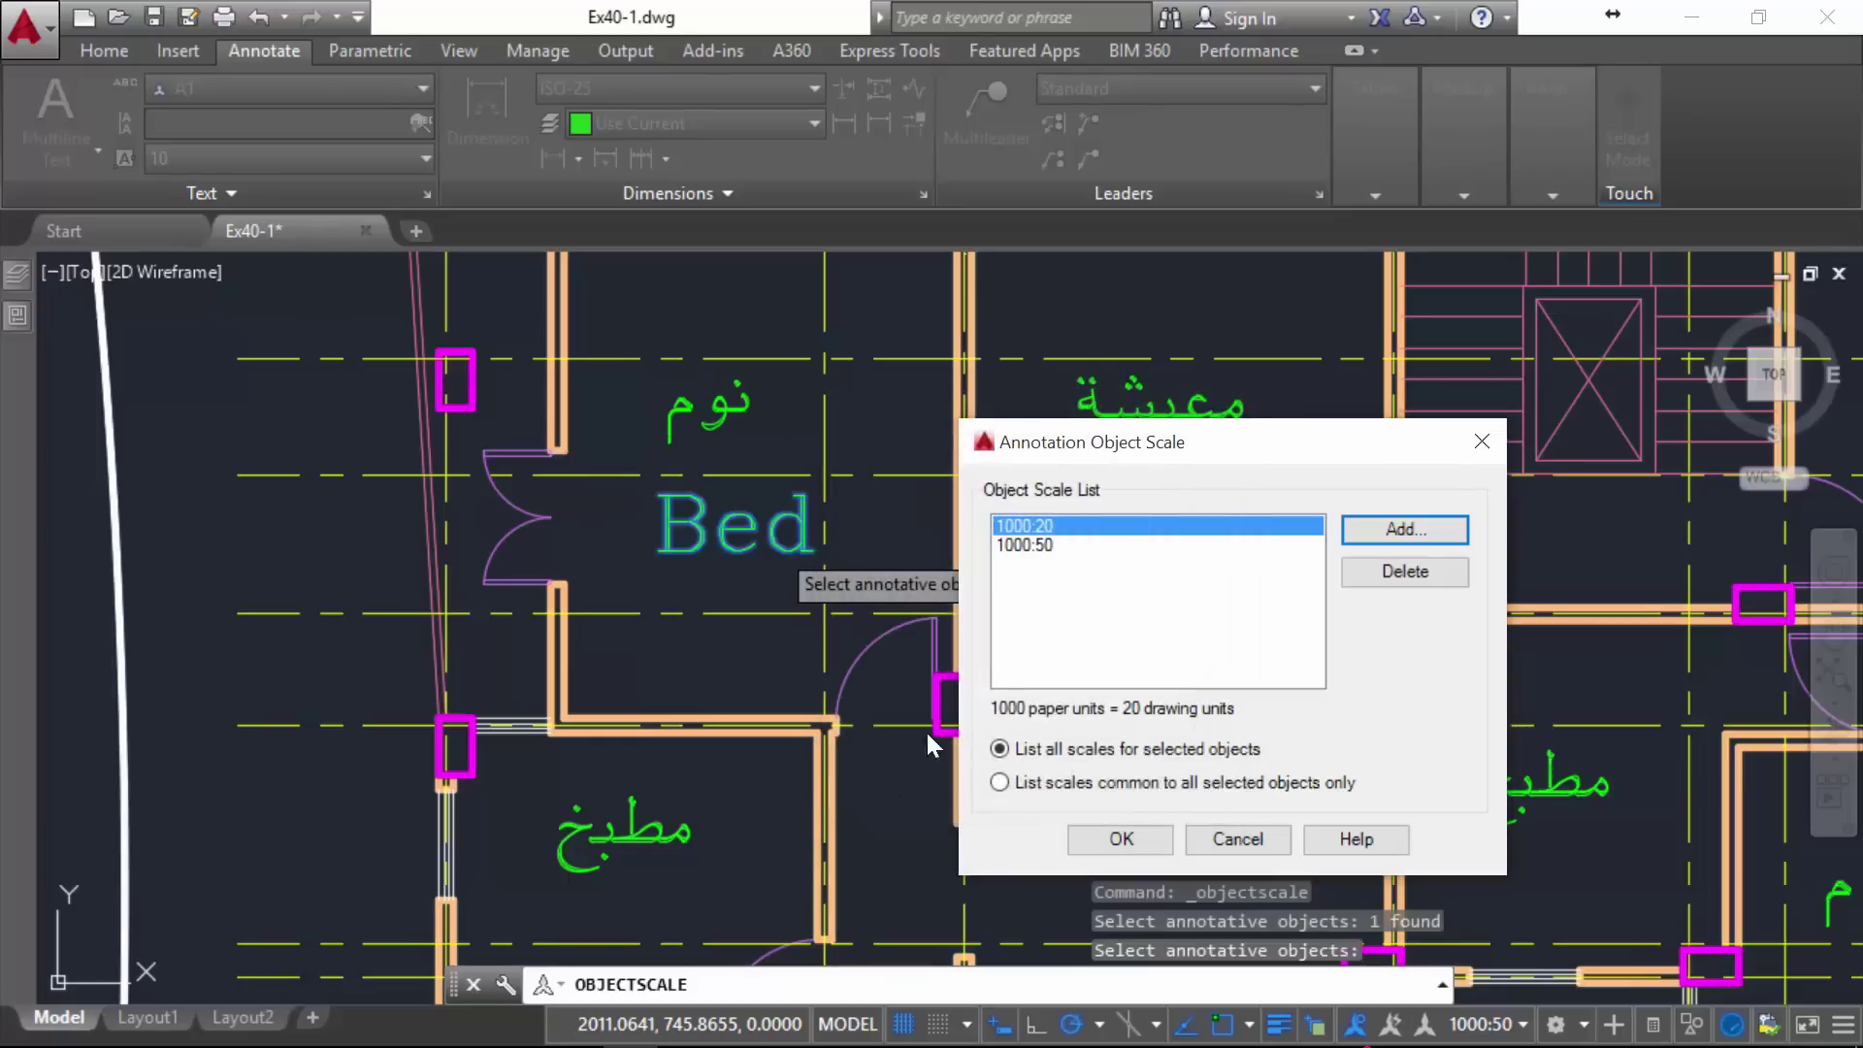
pyautogui.click(1118, 839)
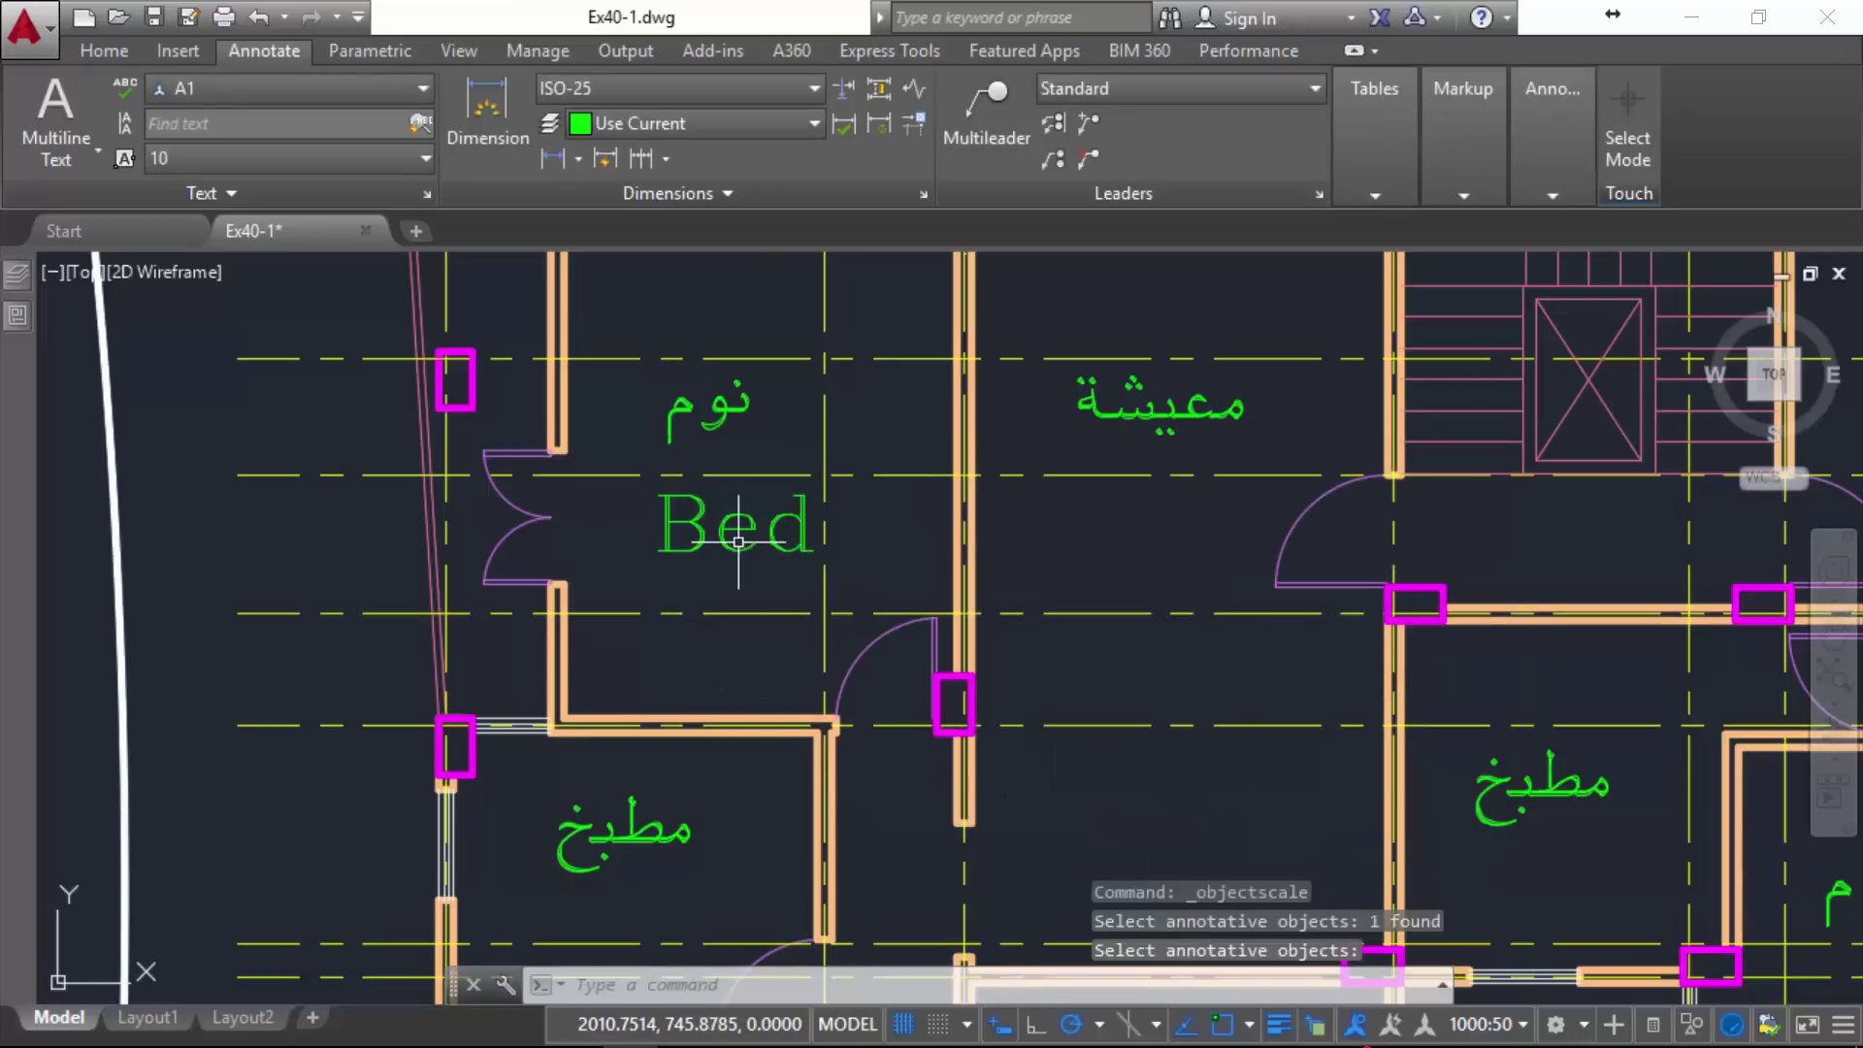
# - Place a 'Kitchen' text label at zero rotation beneath the Arabic kitchen label مطبخ
pyautogui.click(754, 594)
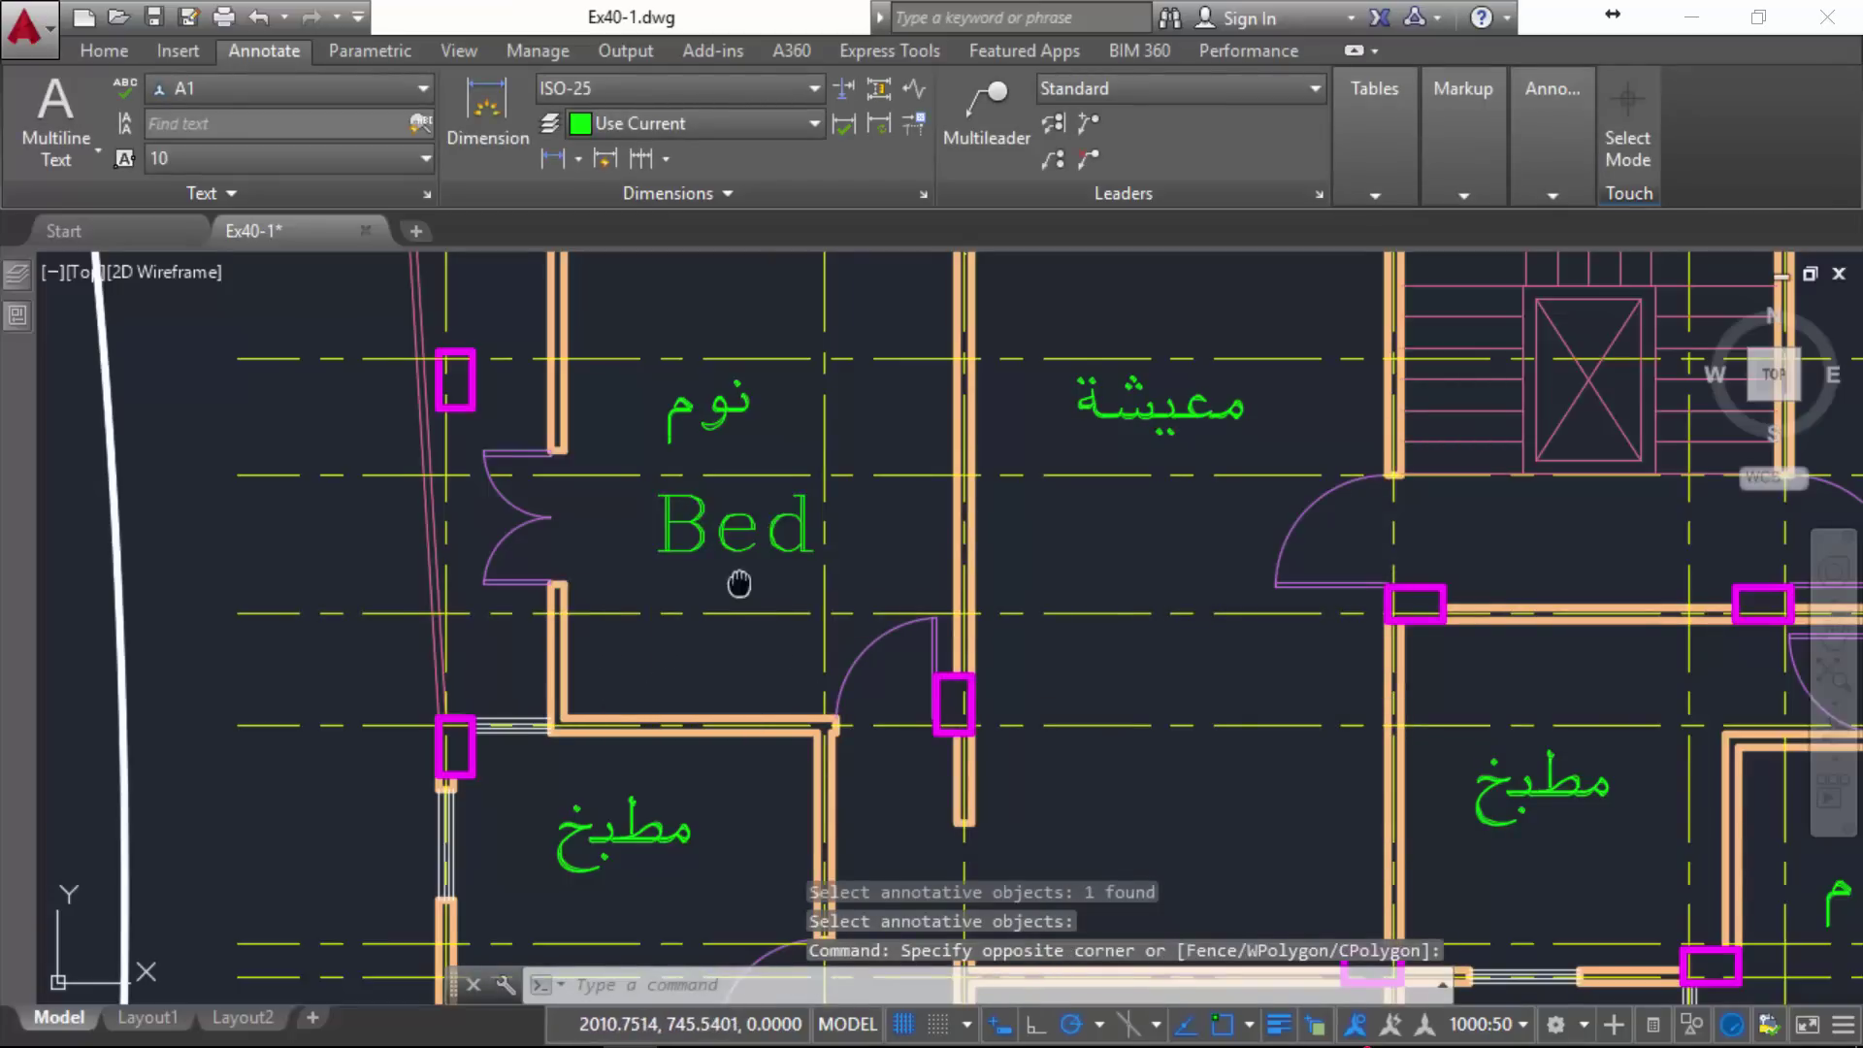
pyautogui.moveTo(740, 583); pyautogui.dragTo(736, 464, button='middle')
pyautogui.moveTo(679, 714); pyautogui.dragTo(710, 603, button='middle')
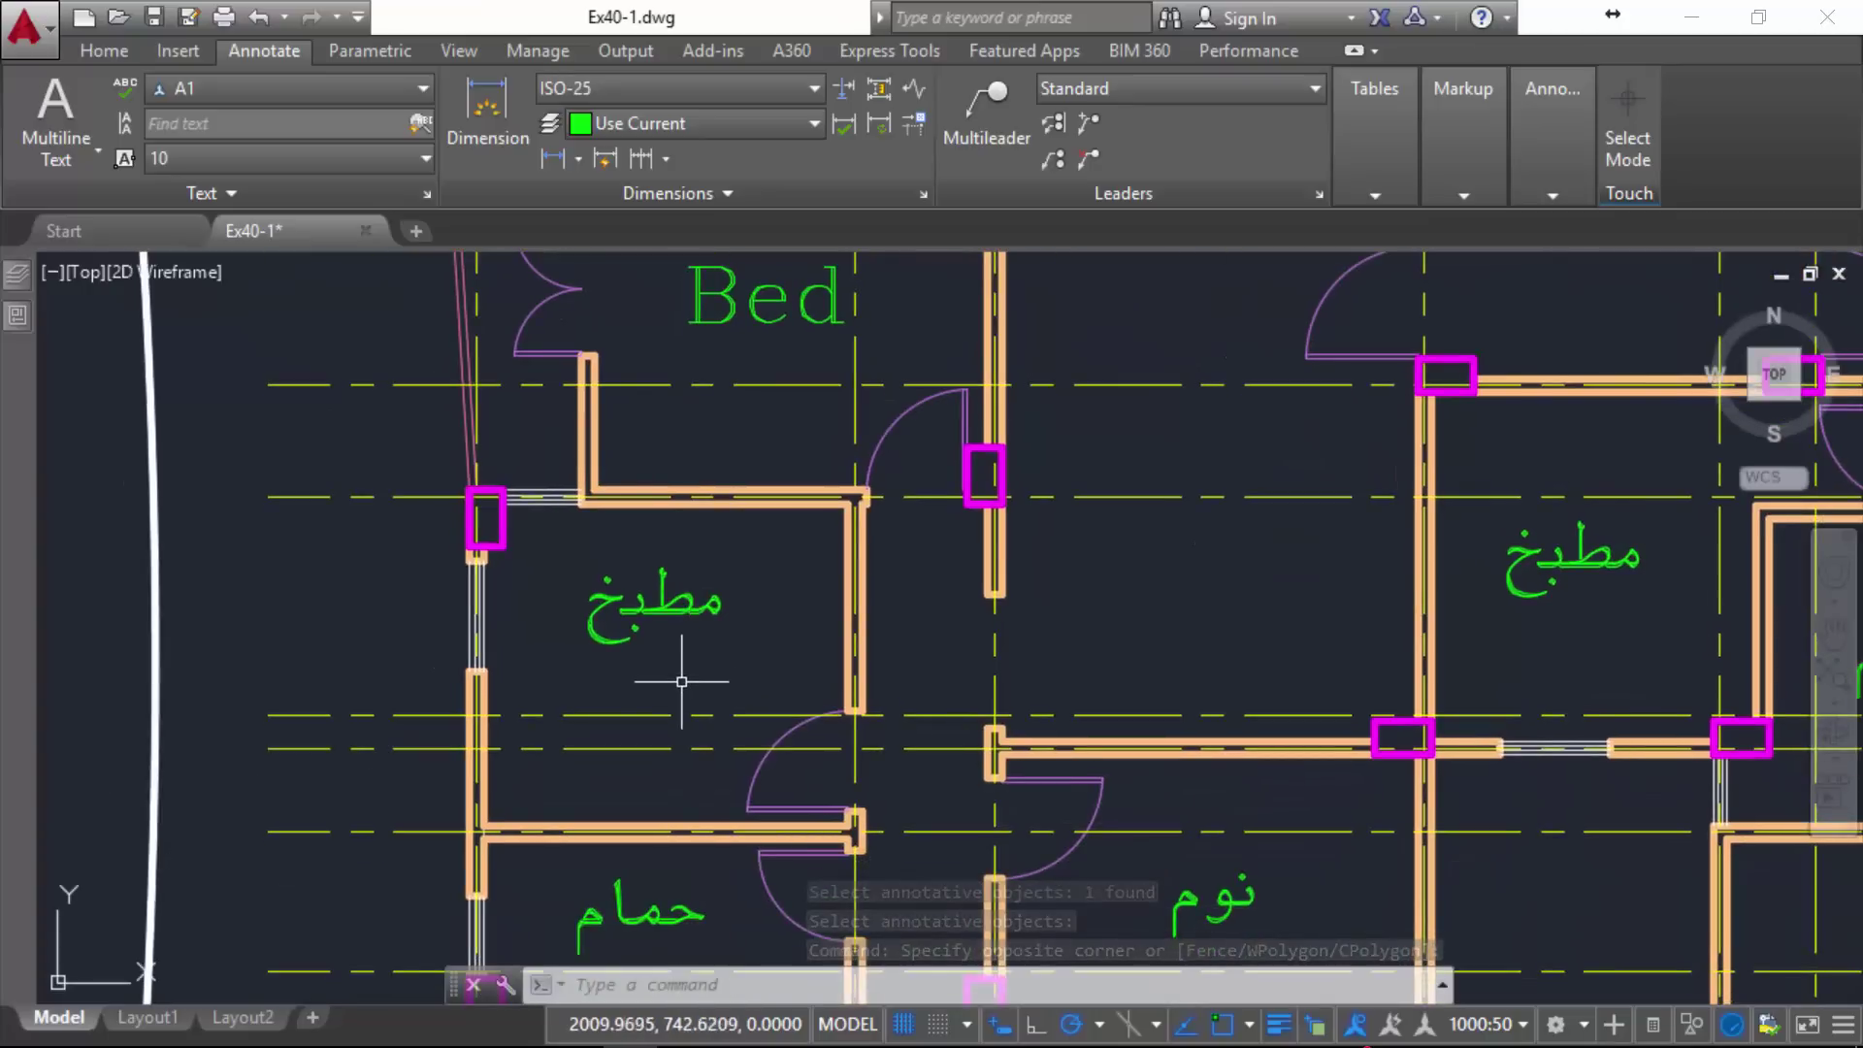
pyautogui.write('text')
pyautogui.press('Return')
pyautogui.scroll(4, 651, 729)
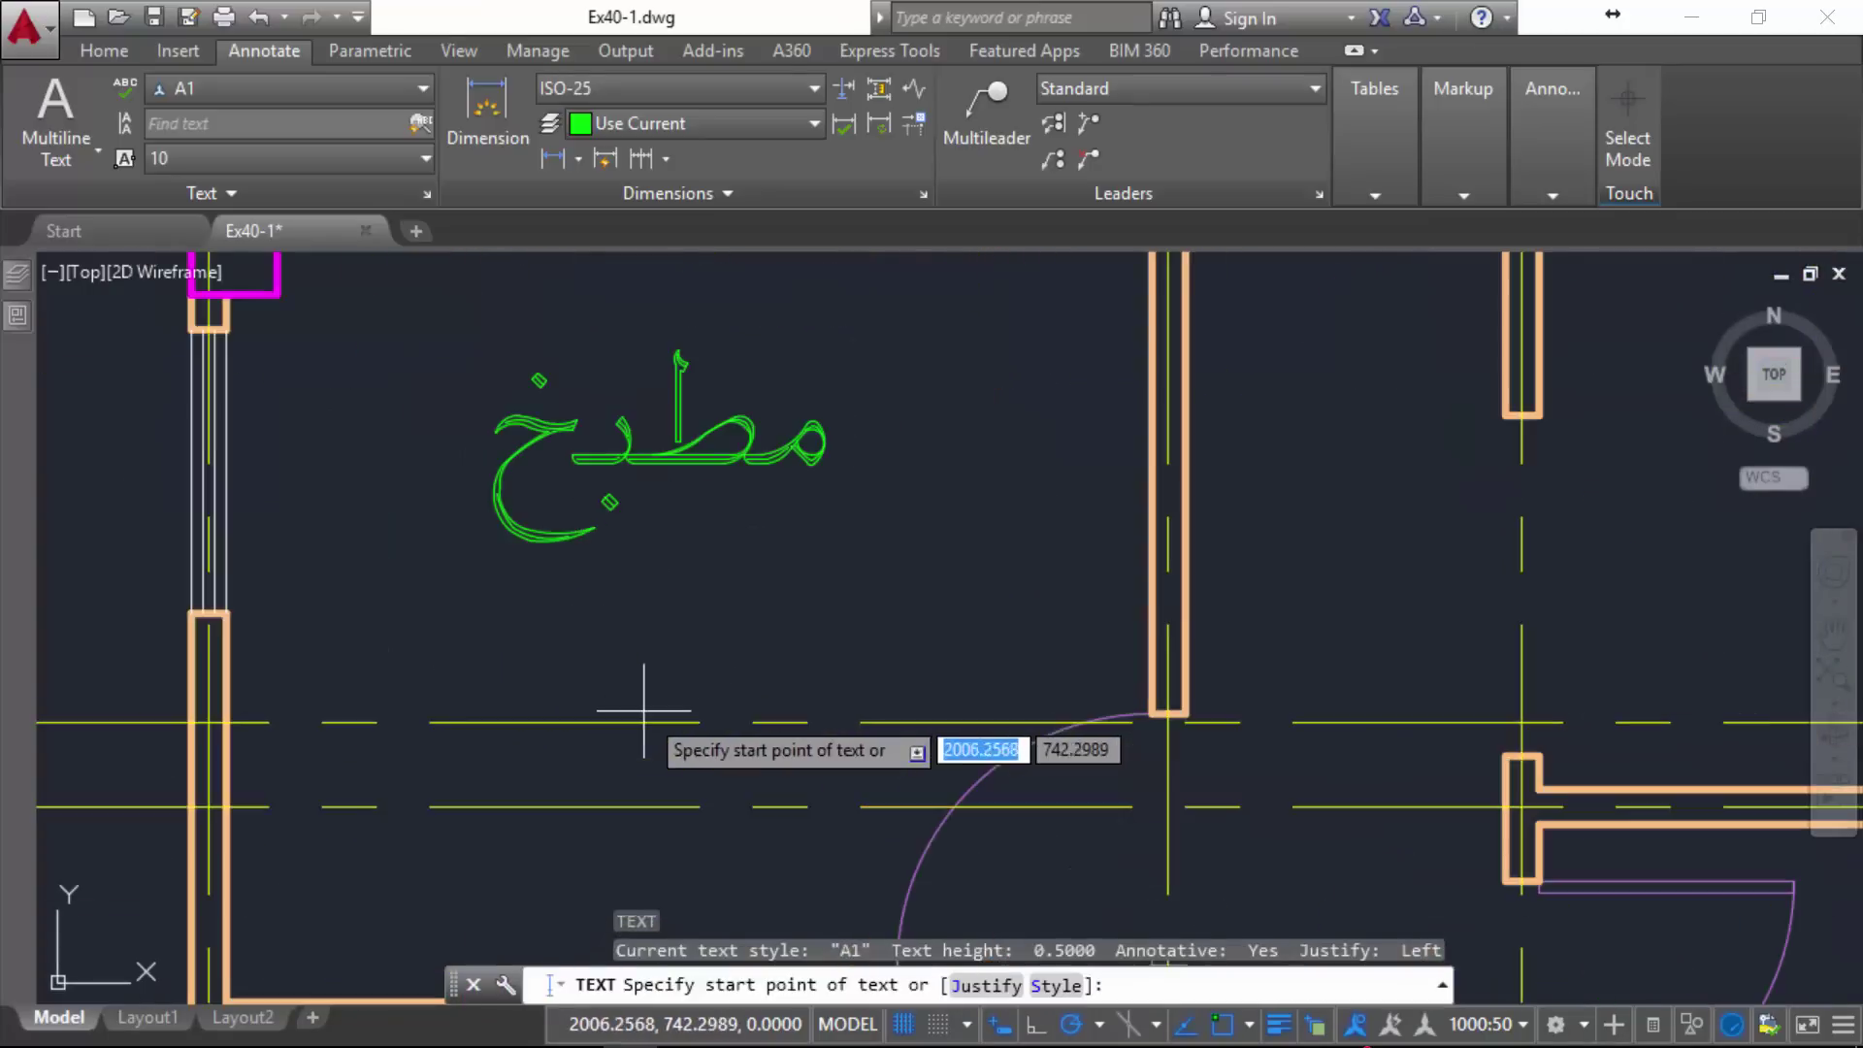
pyautogui.click(470, 660)
pyautogui.press('Return')
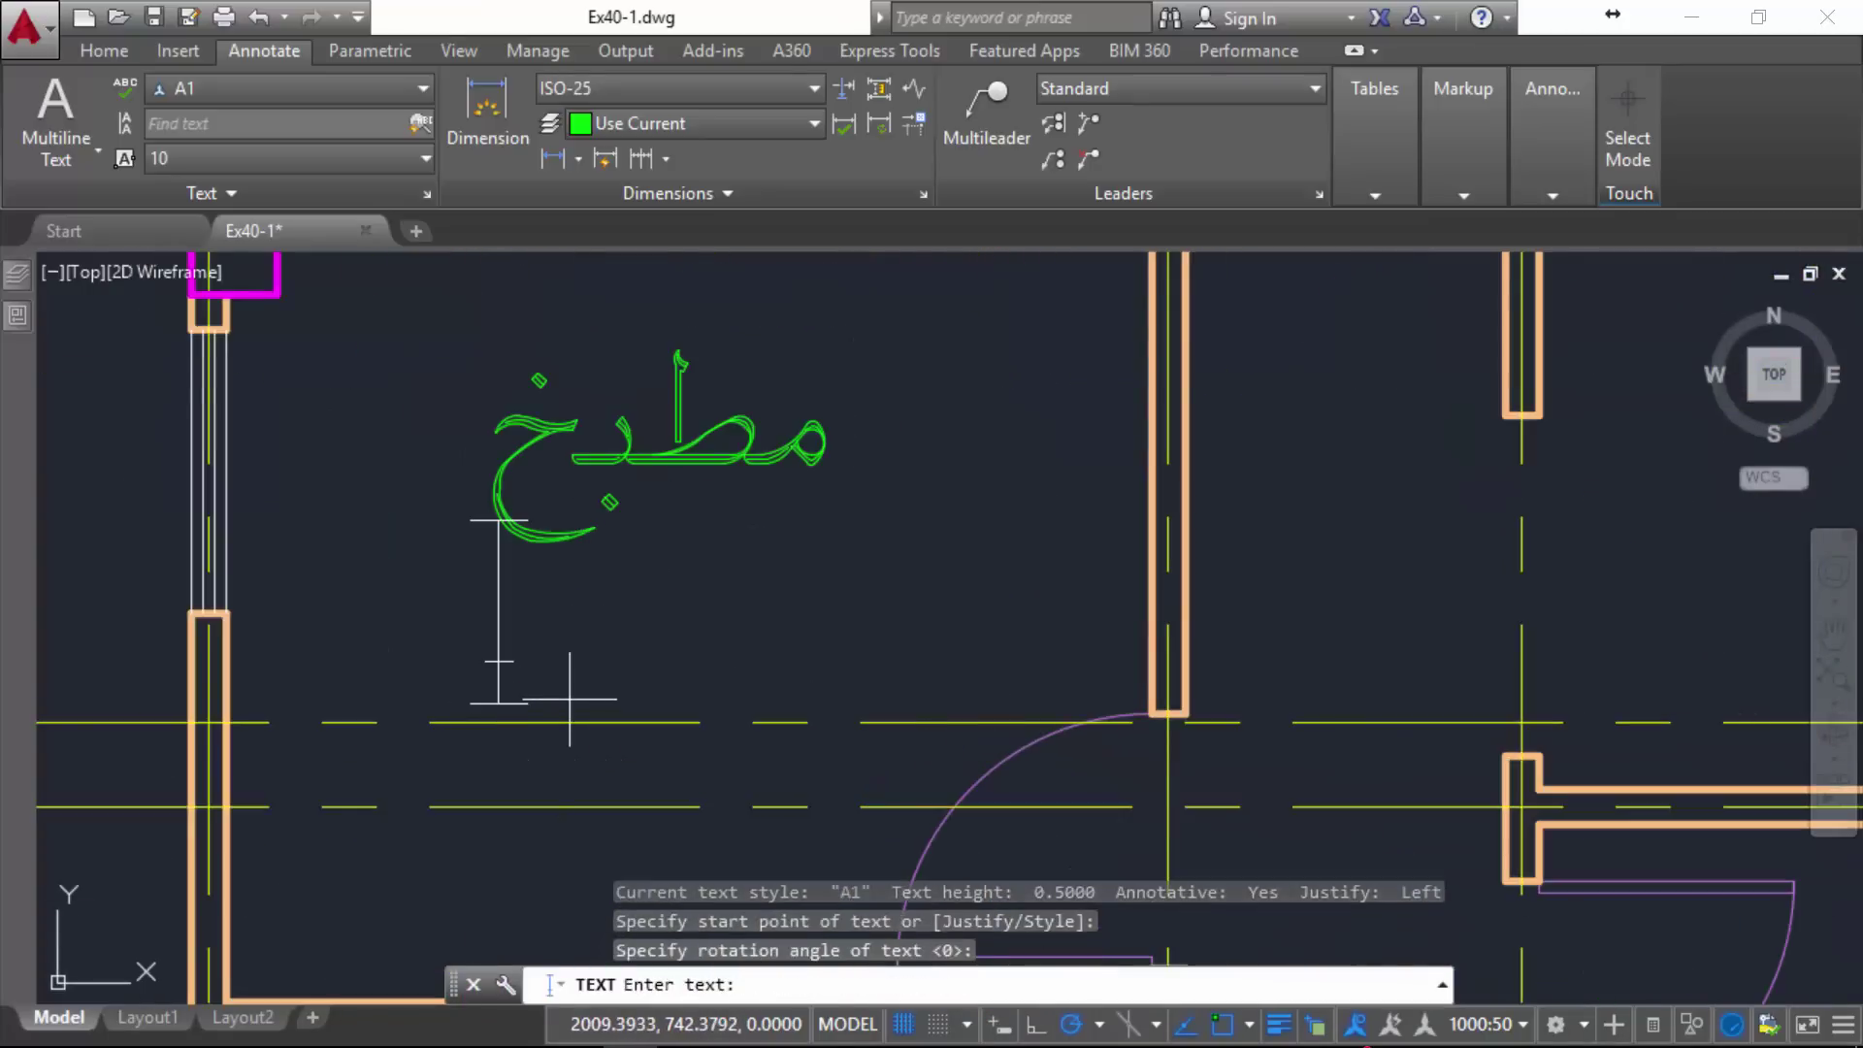
pyautogui.write('Kitch')
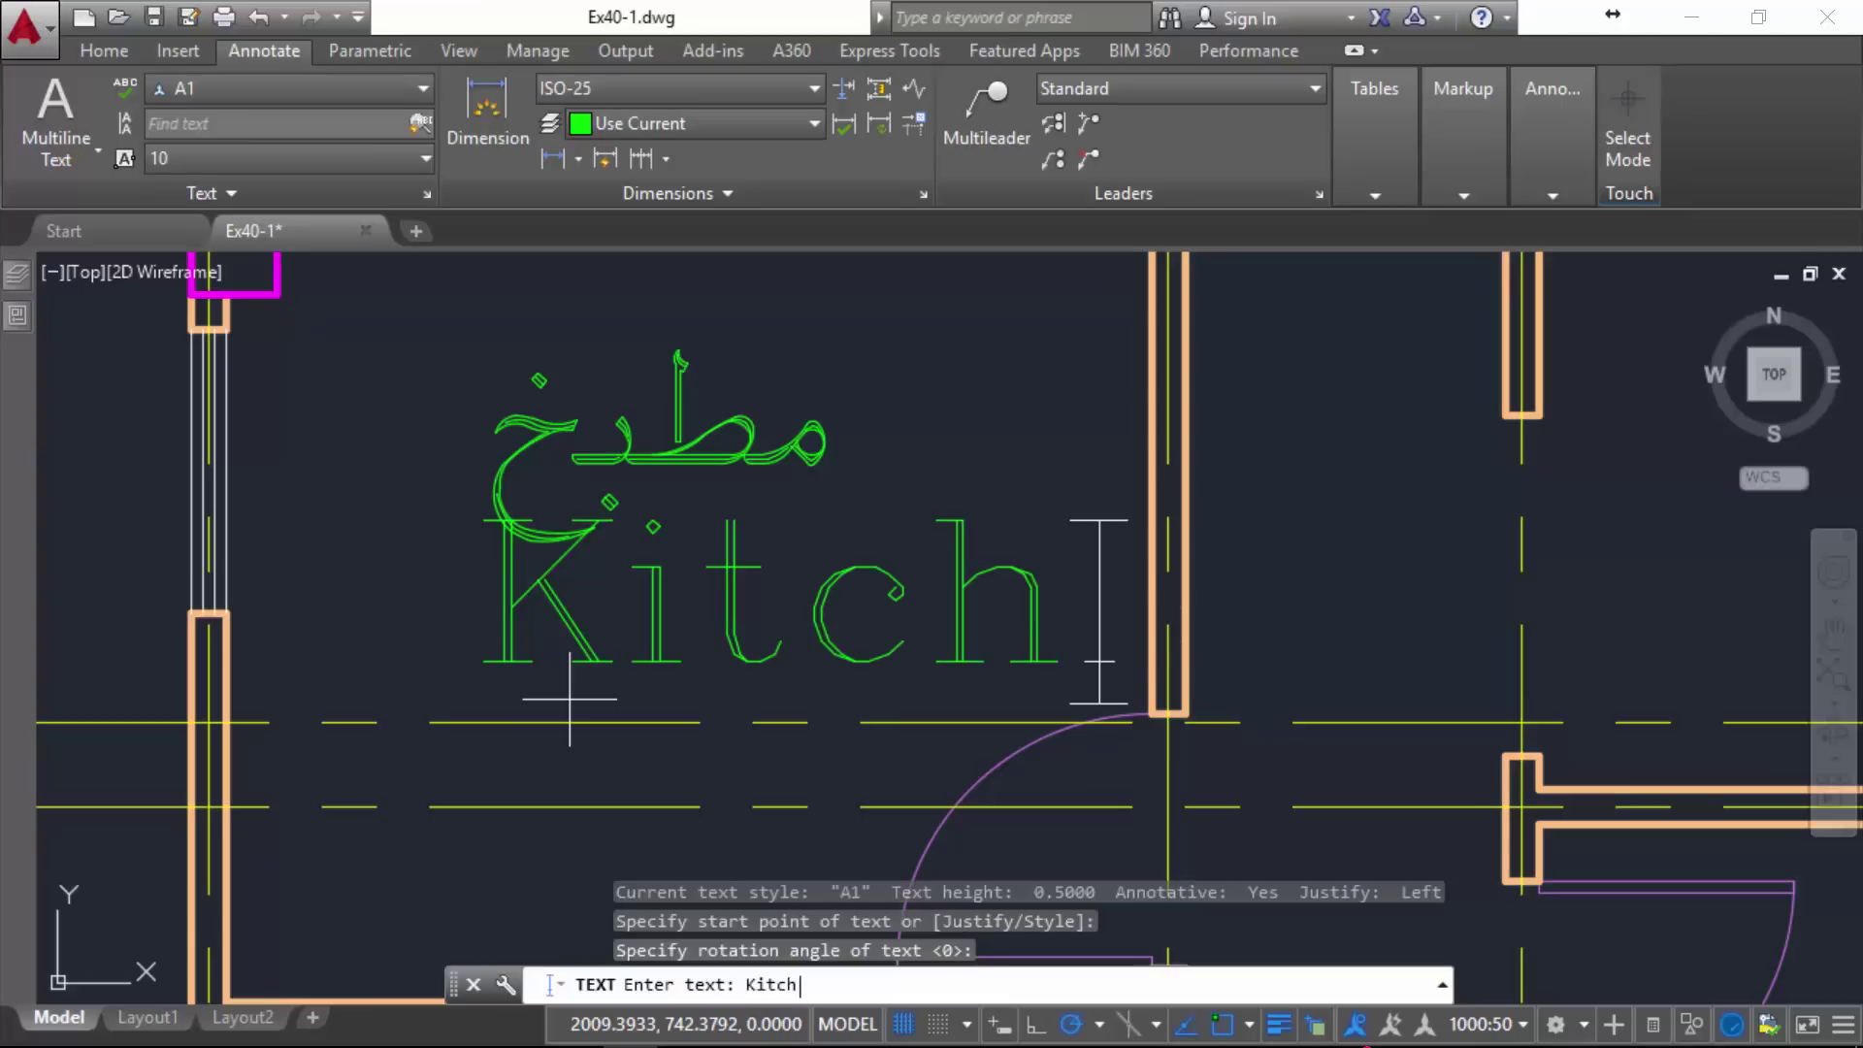
pyautogui.write('en')
pyautogui.press('Return')
pyautogui.press('Return')
pyautogui.moveTo(520, 653)
pyautogui.mouseDown()
pyautogui.moveTo(466, 680)
pyautogui.moveTo(291, 697)
pyautogui.mouseUp()
pyautogui.press('Escape')
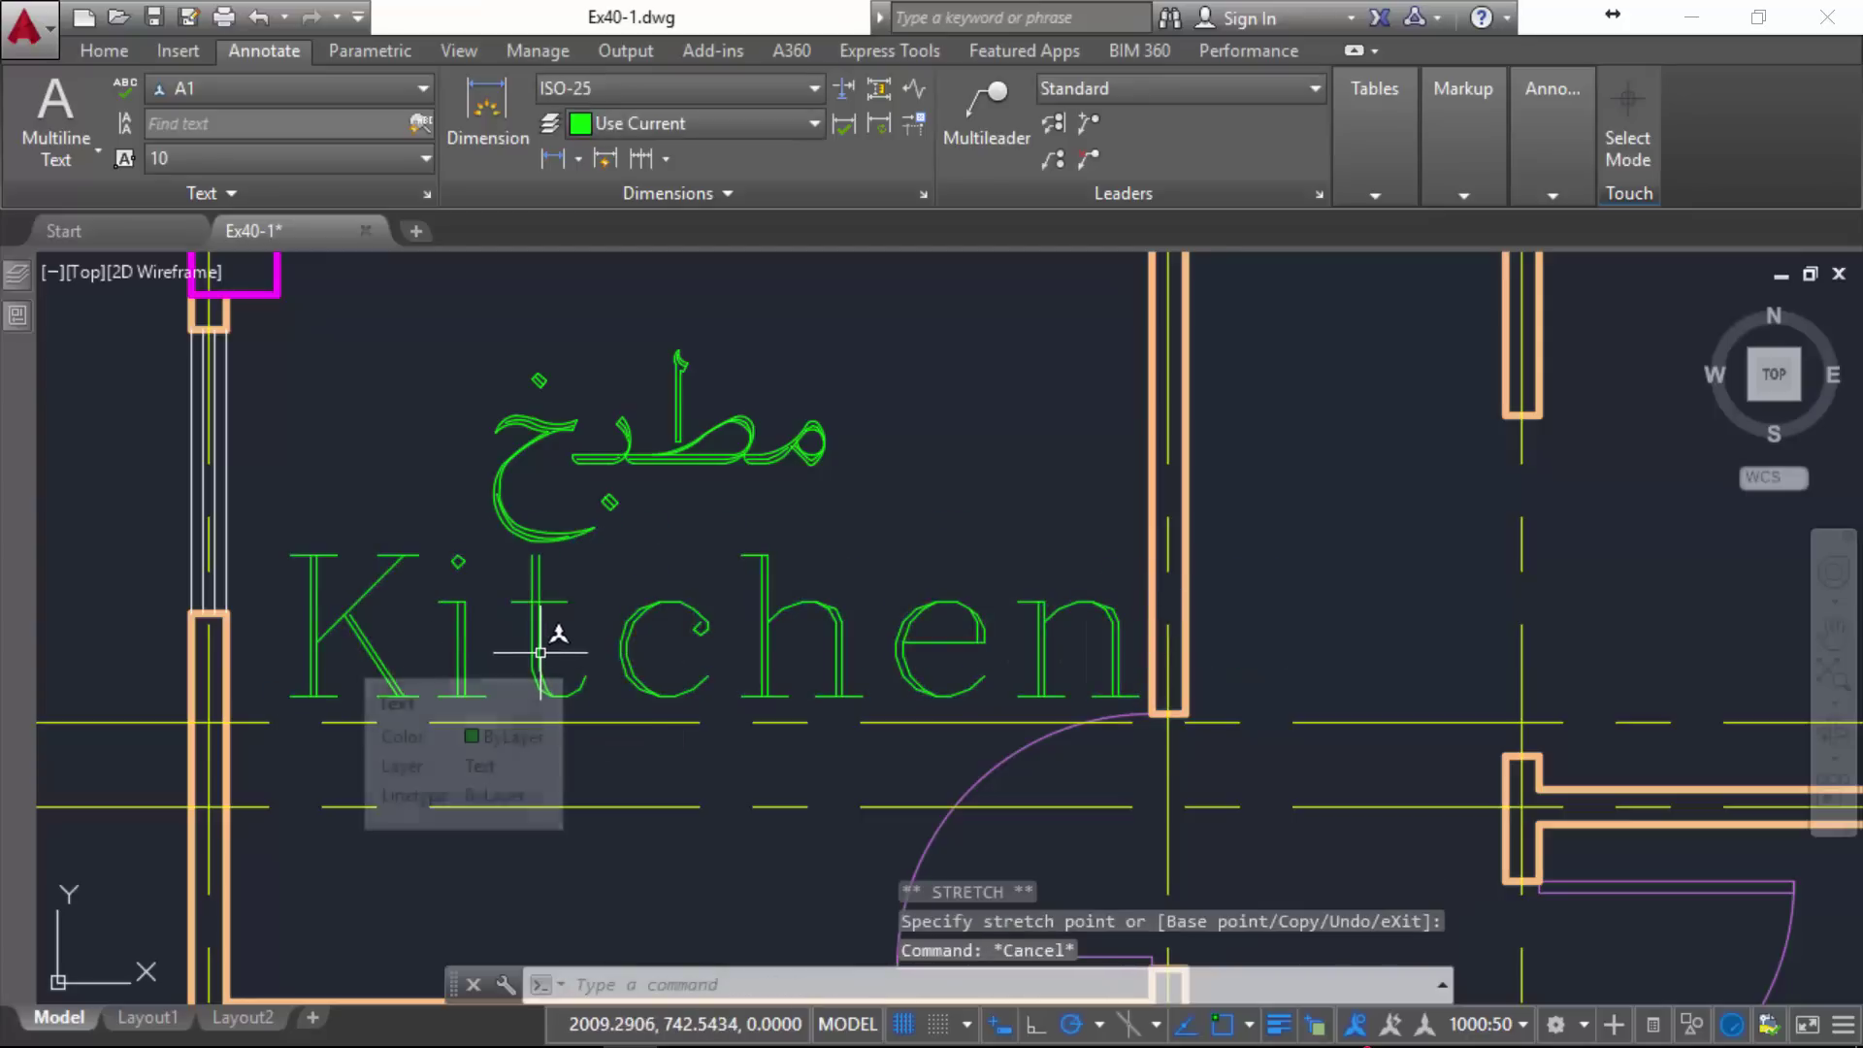
# - View Layout1 and pan so both viewports are visible
pyautogui.scroll(-4, 540, 652)
pyautogui.moveTo(540, 652); pyautogui.dragTo(508, 860, button='middle')
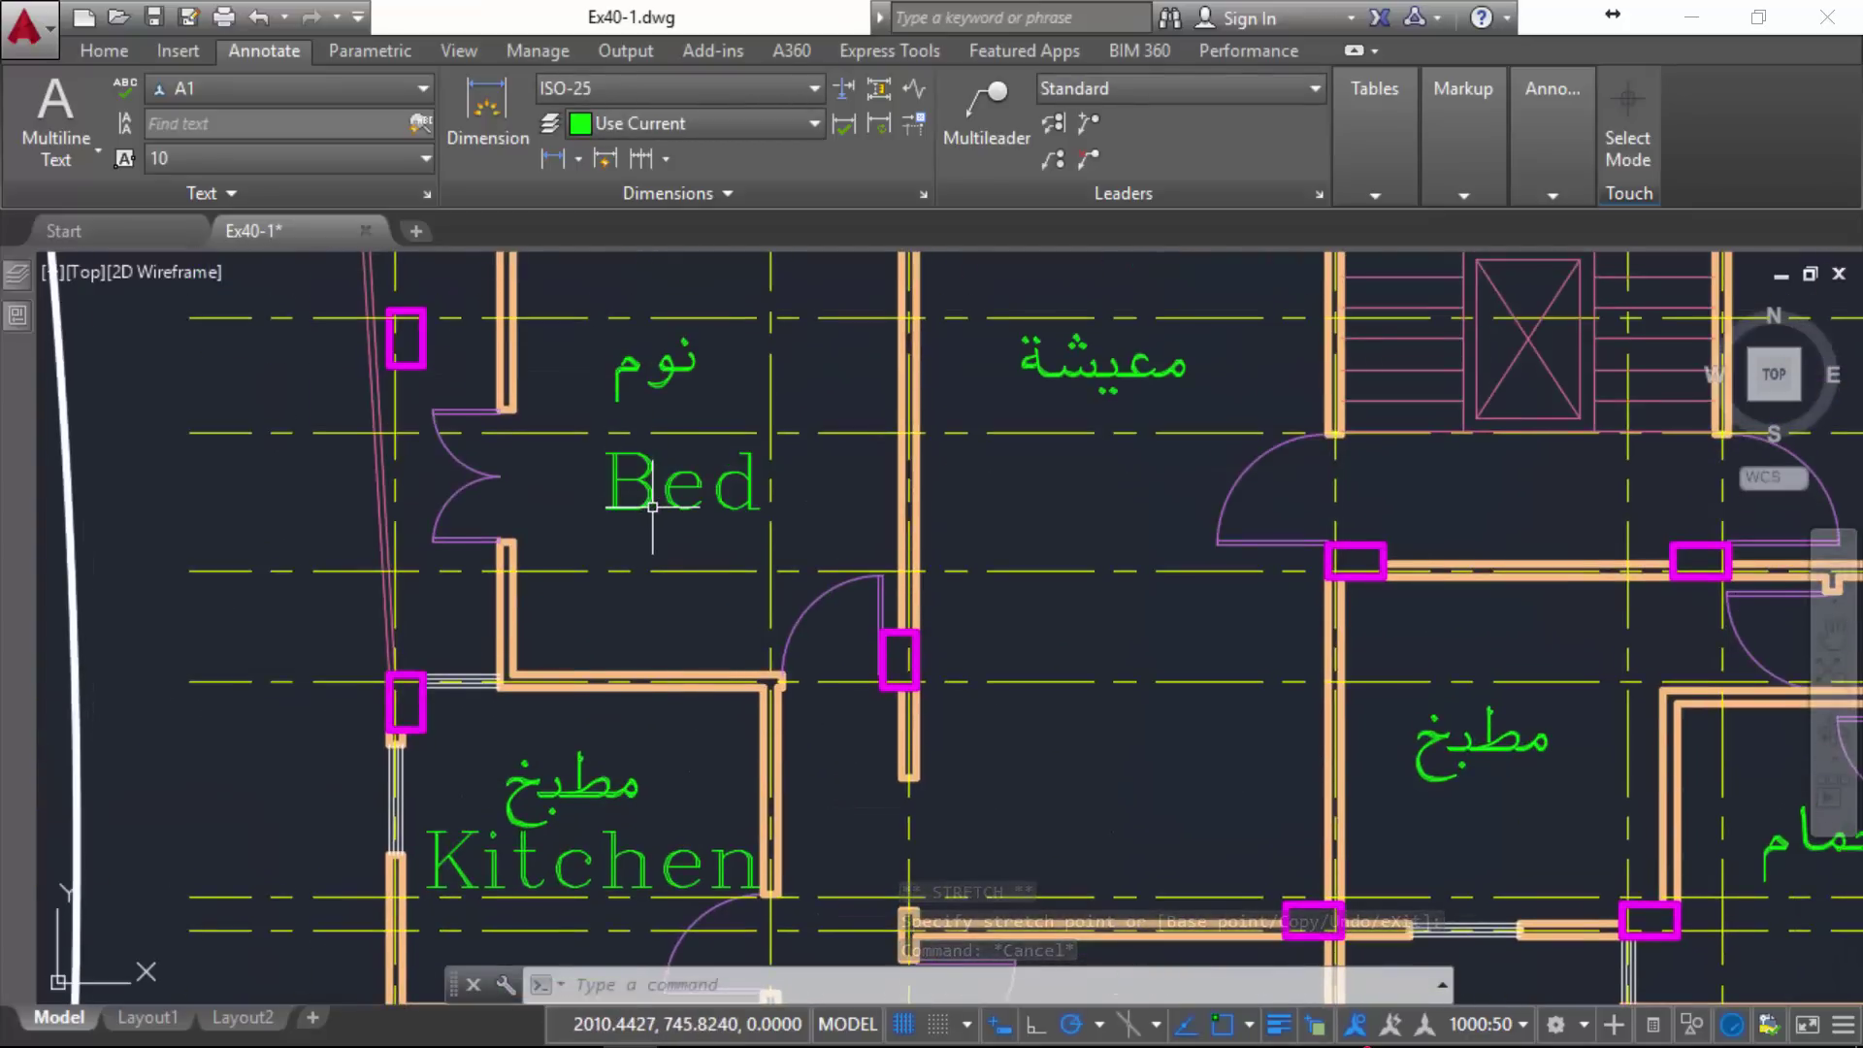
pyautogui.click(148, 1016)
pyautogui.scroll(1, 282, 544)
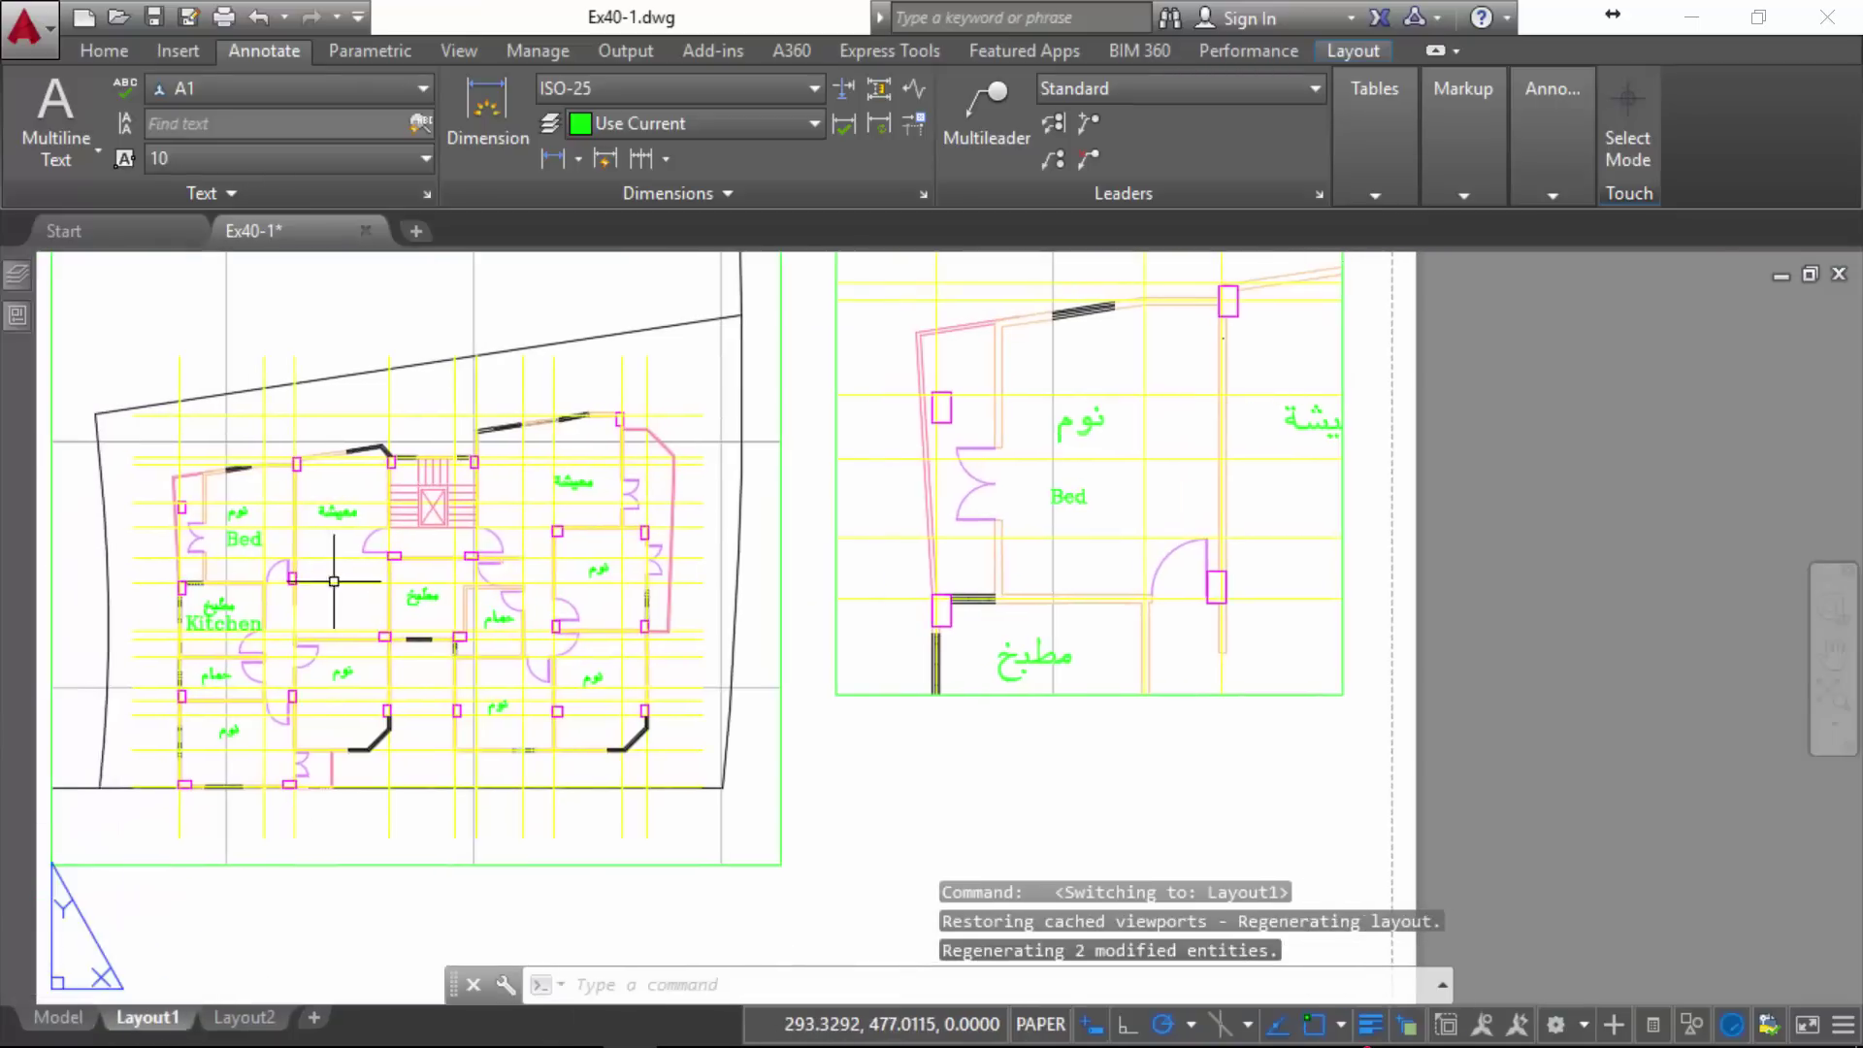
pyautogui.scroll(1, 256, 538)
pyautogui.moveTo(201, 547); pyautogui.dragTo(163, 602, button='middle')
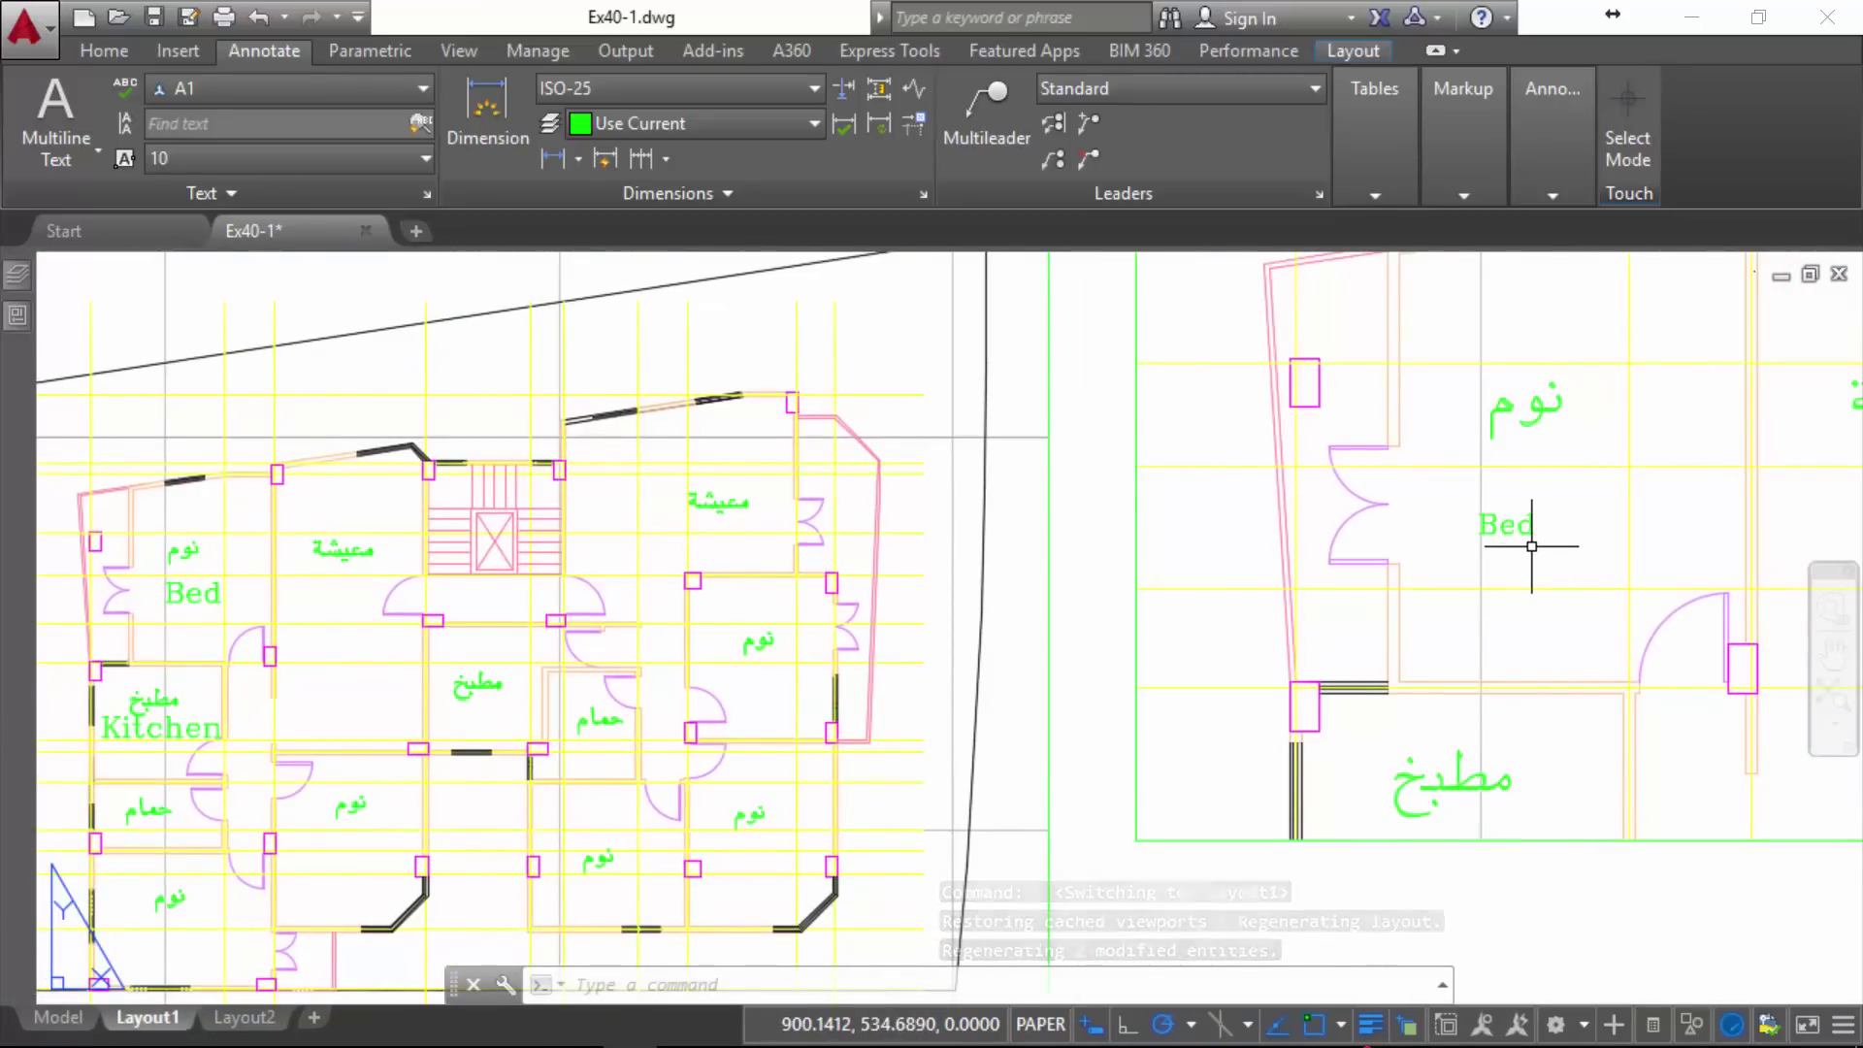
pyautogui.scroll(2, 1530, 544)
pyautogui.scroll(2, 1446, 488)
pyautogui.moveTo(1388, 518); pyautogui.dragTo(1343, 603, button='middle')
pyautogui.scroll(2, 1349, 595)
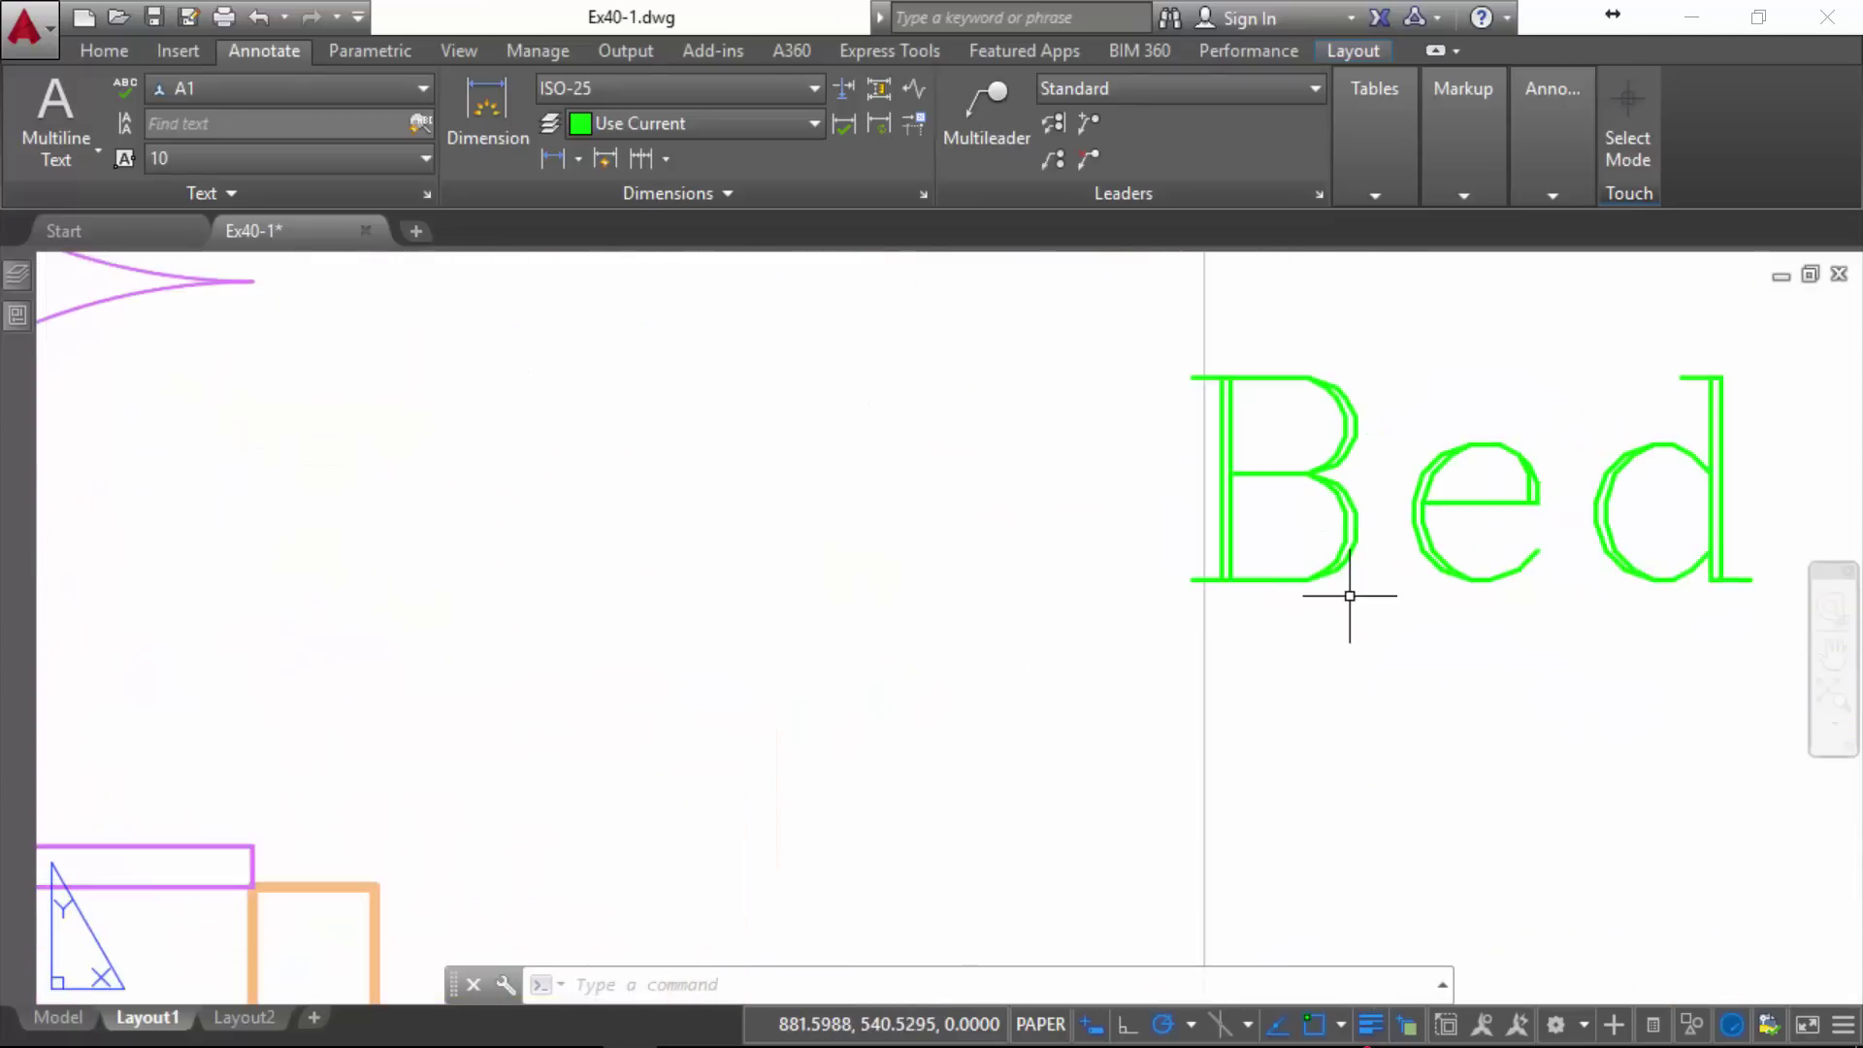
pyautogui.write('dist')
pyautogui.press('Return')
pyautogui.scroll(3, 1264, 524)
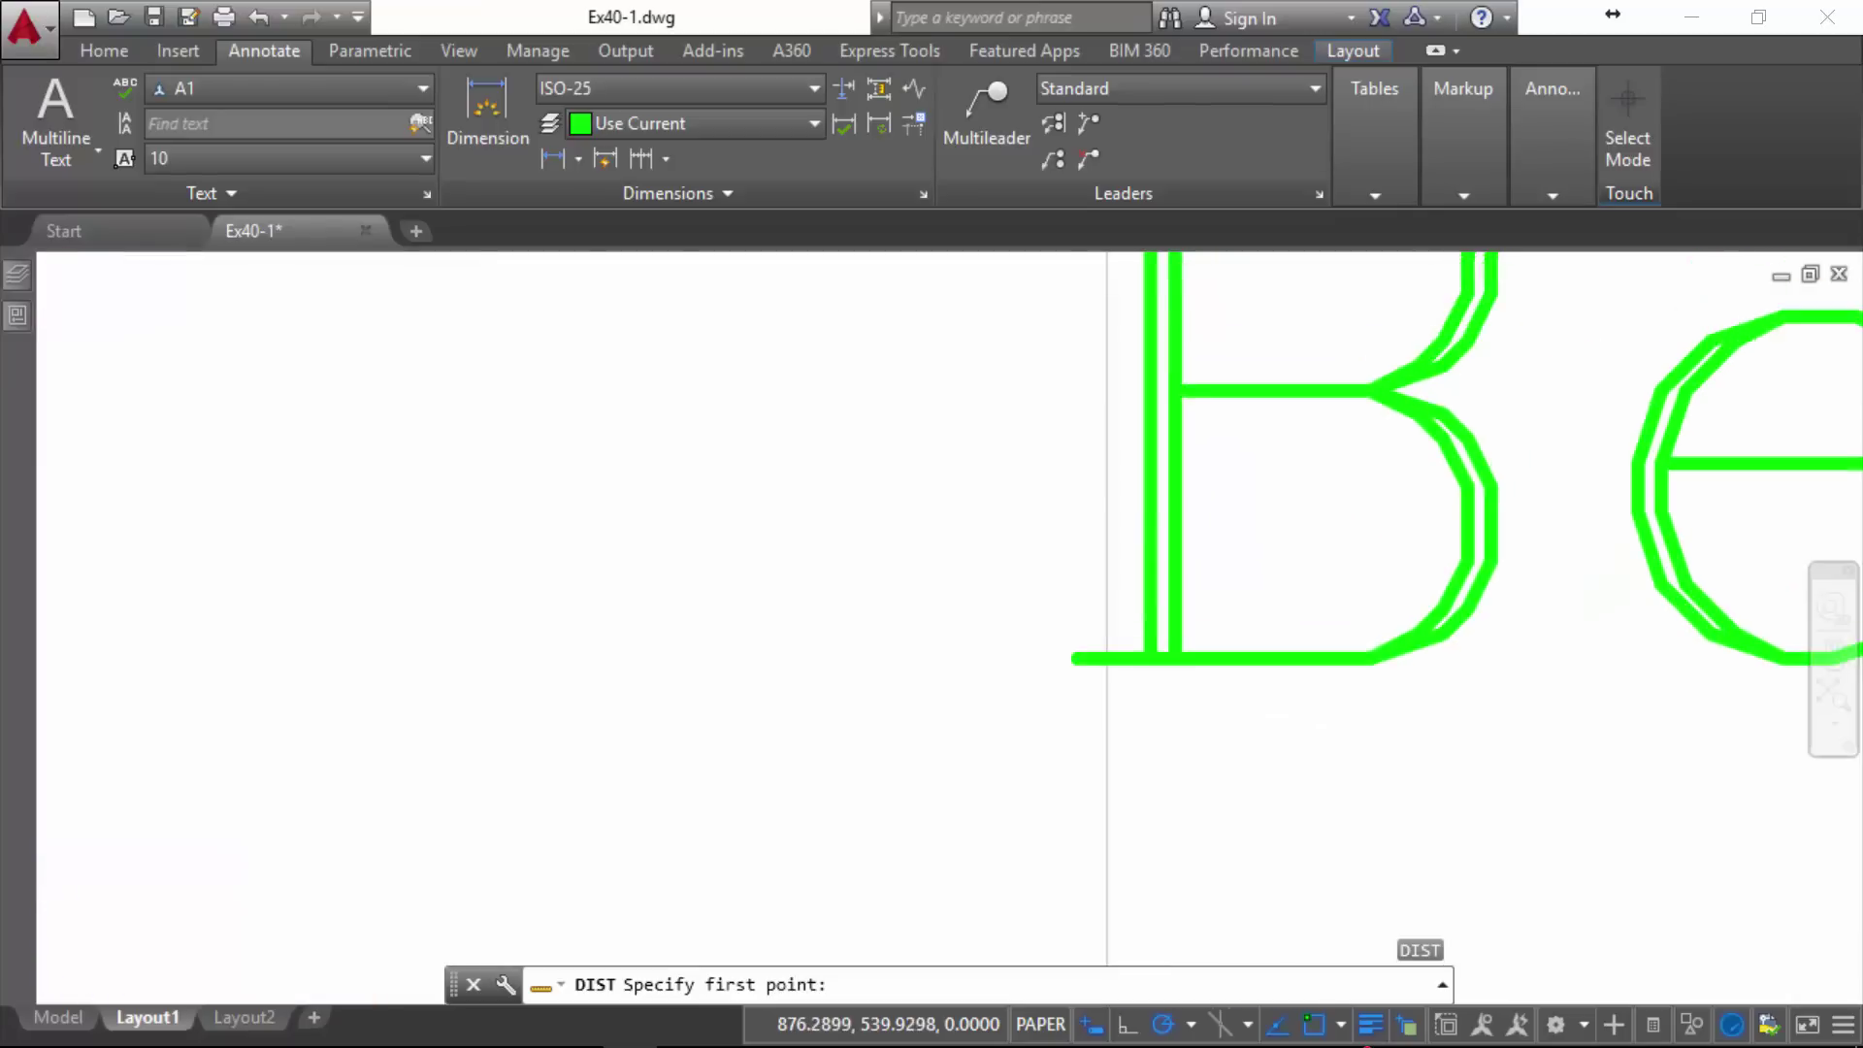
pyautogui.scroll(1, 1172, 676)
pyautogui.click(1172, 671)
pyautogui.moveTo(1199, 276); pyautogui.dragTo(1164, 541, button='middle')
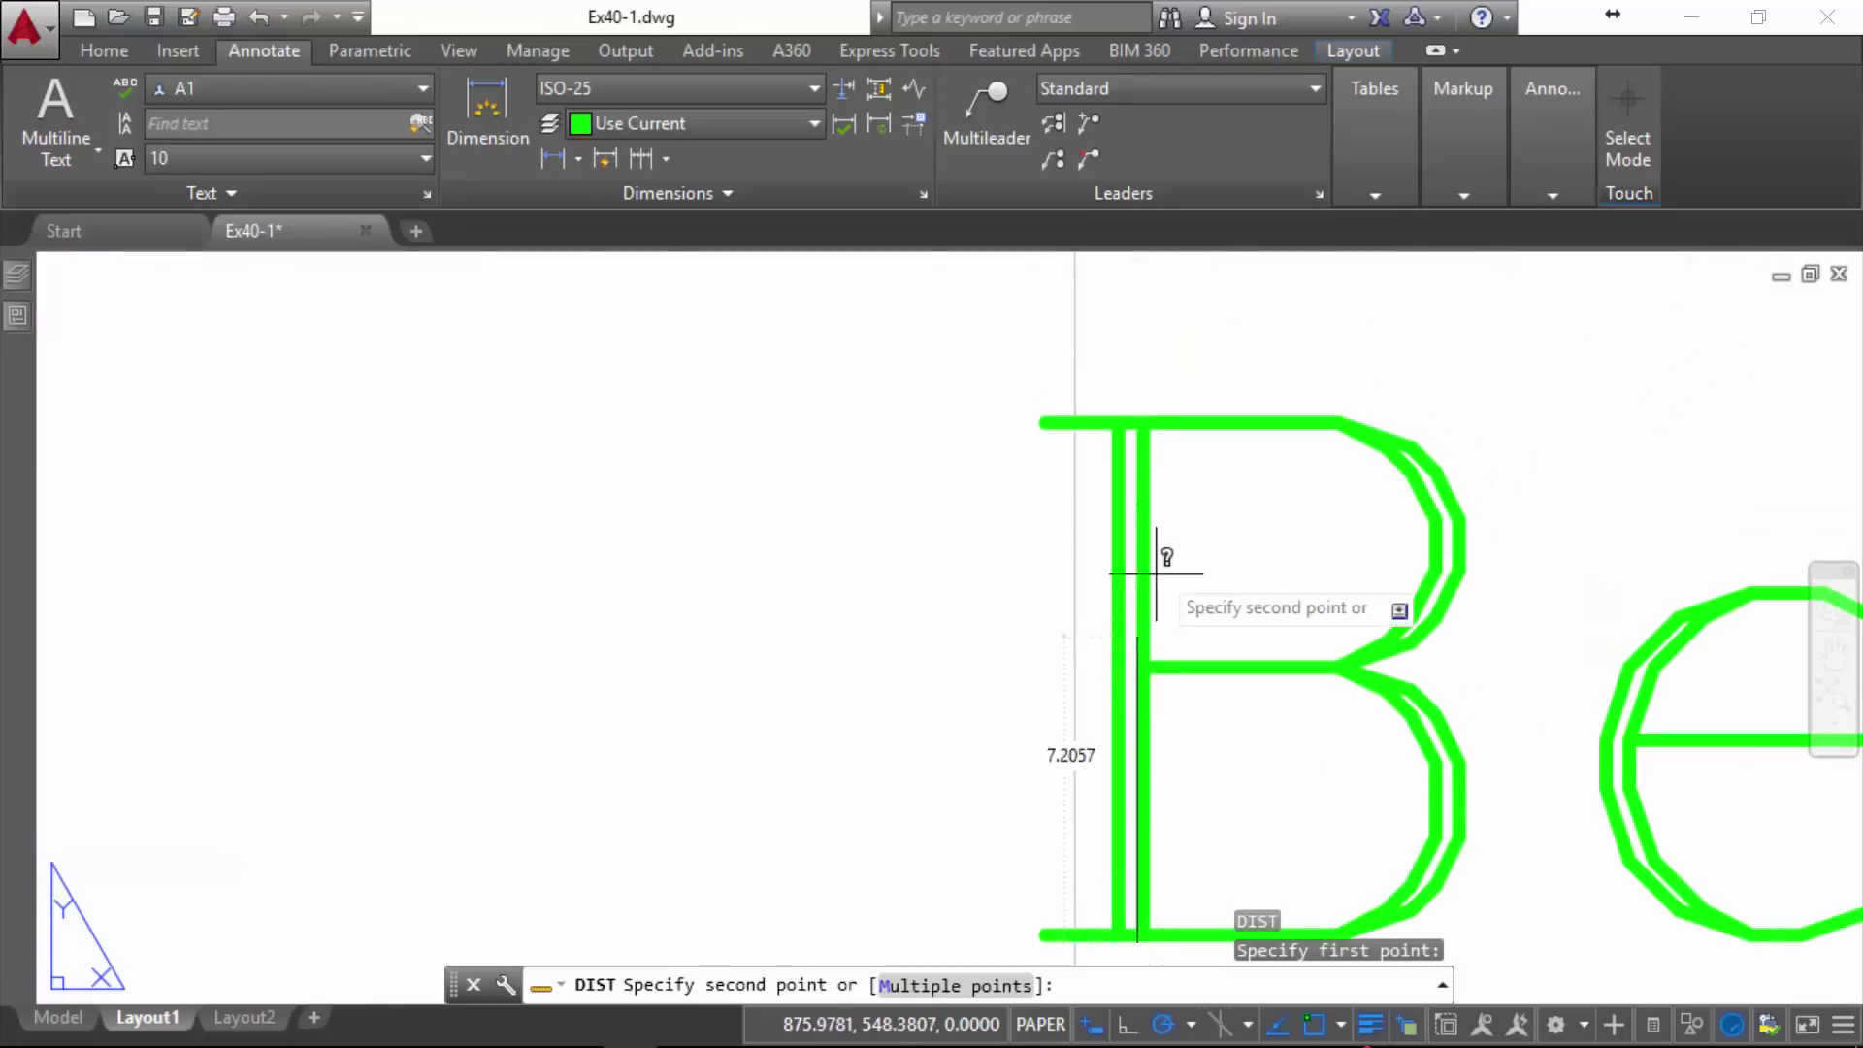
pyautogui.click(1137, 423)
pyautogui.scroll(-2, 1201, 466)
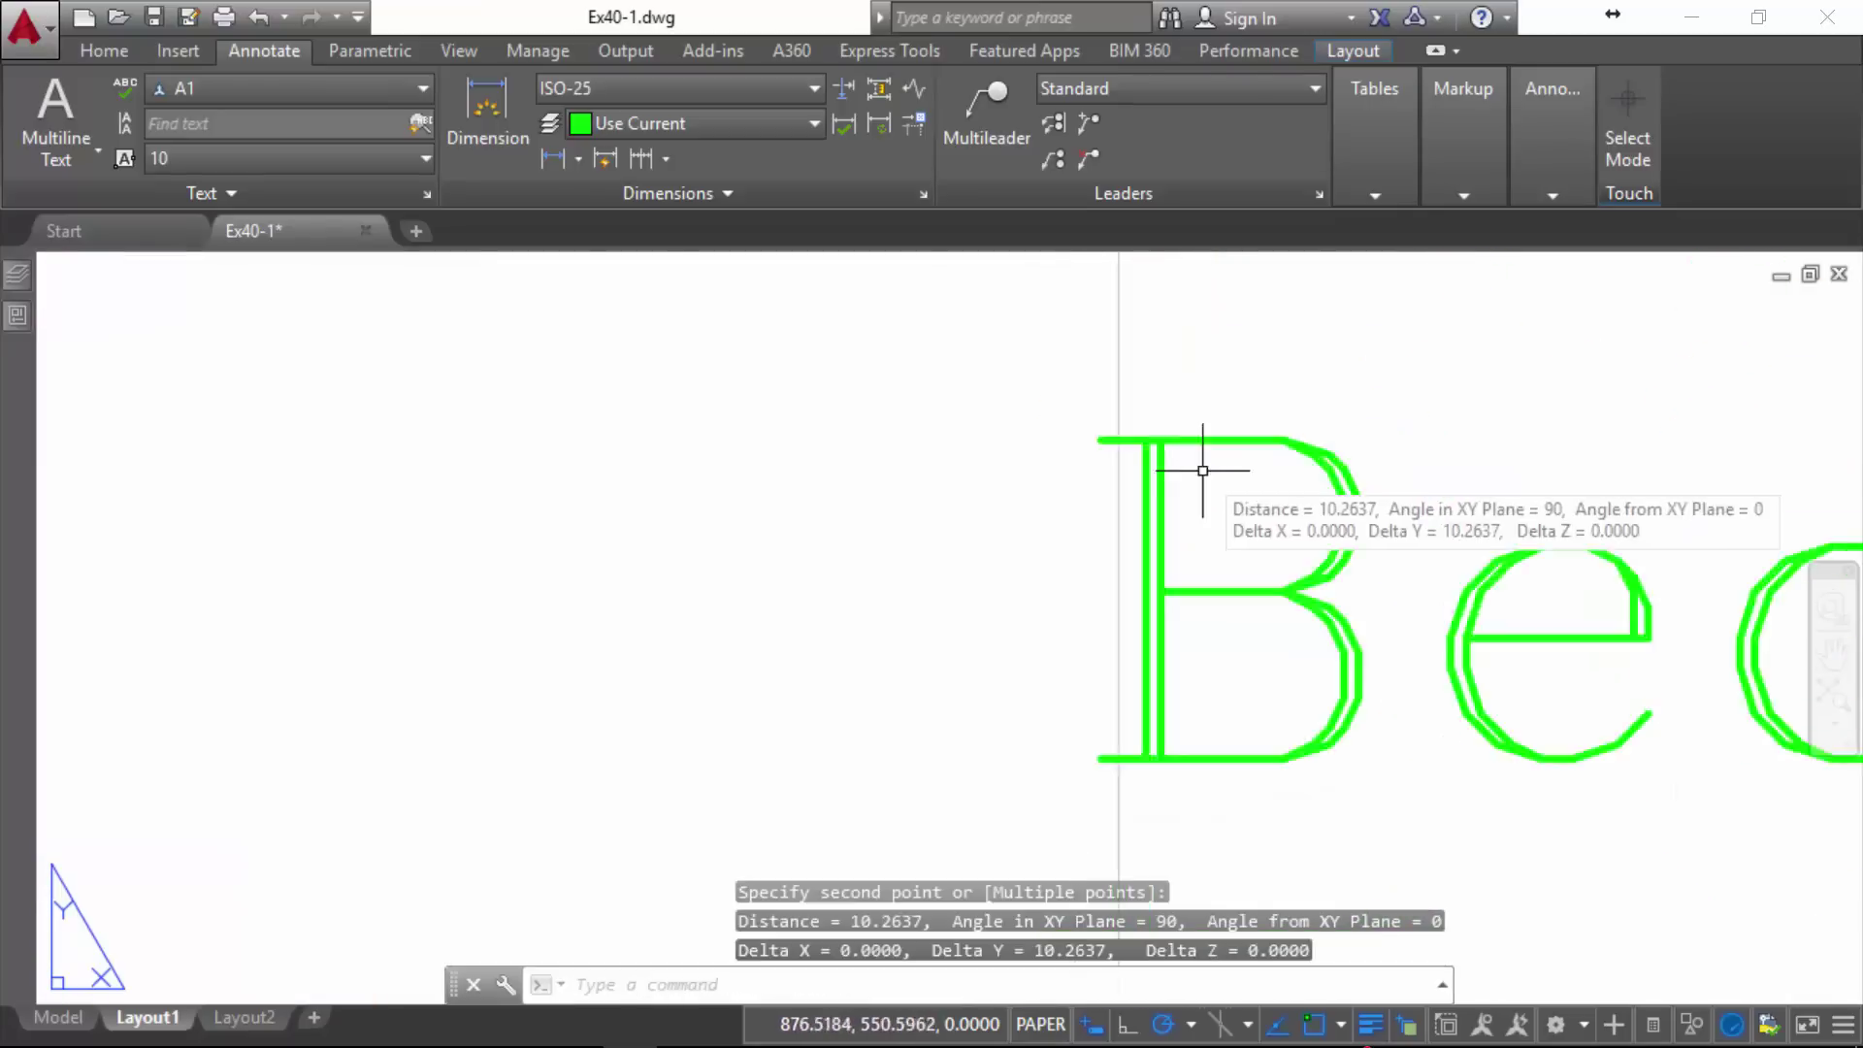
pyautogui.moveTo(1201, 466); pyautogui.dragTo(1237, 759, button='middle')
pyautogui.scroll(-2, 1273, 533)
pyautogui.moveTo(1273, 532); pyautogui.dragTo(1211, 740, button='middle')
pyautogui.scroll(2, 1173, 637)
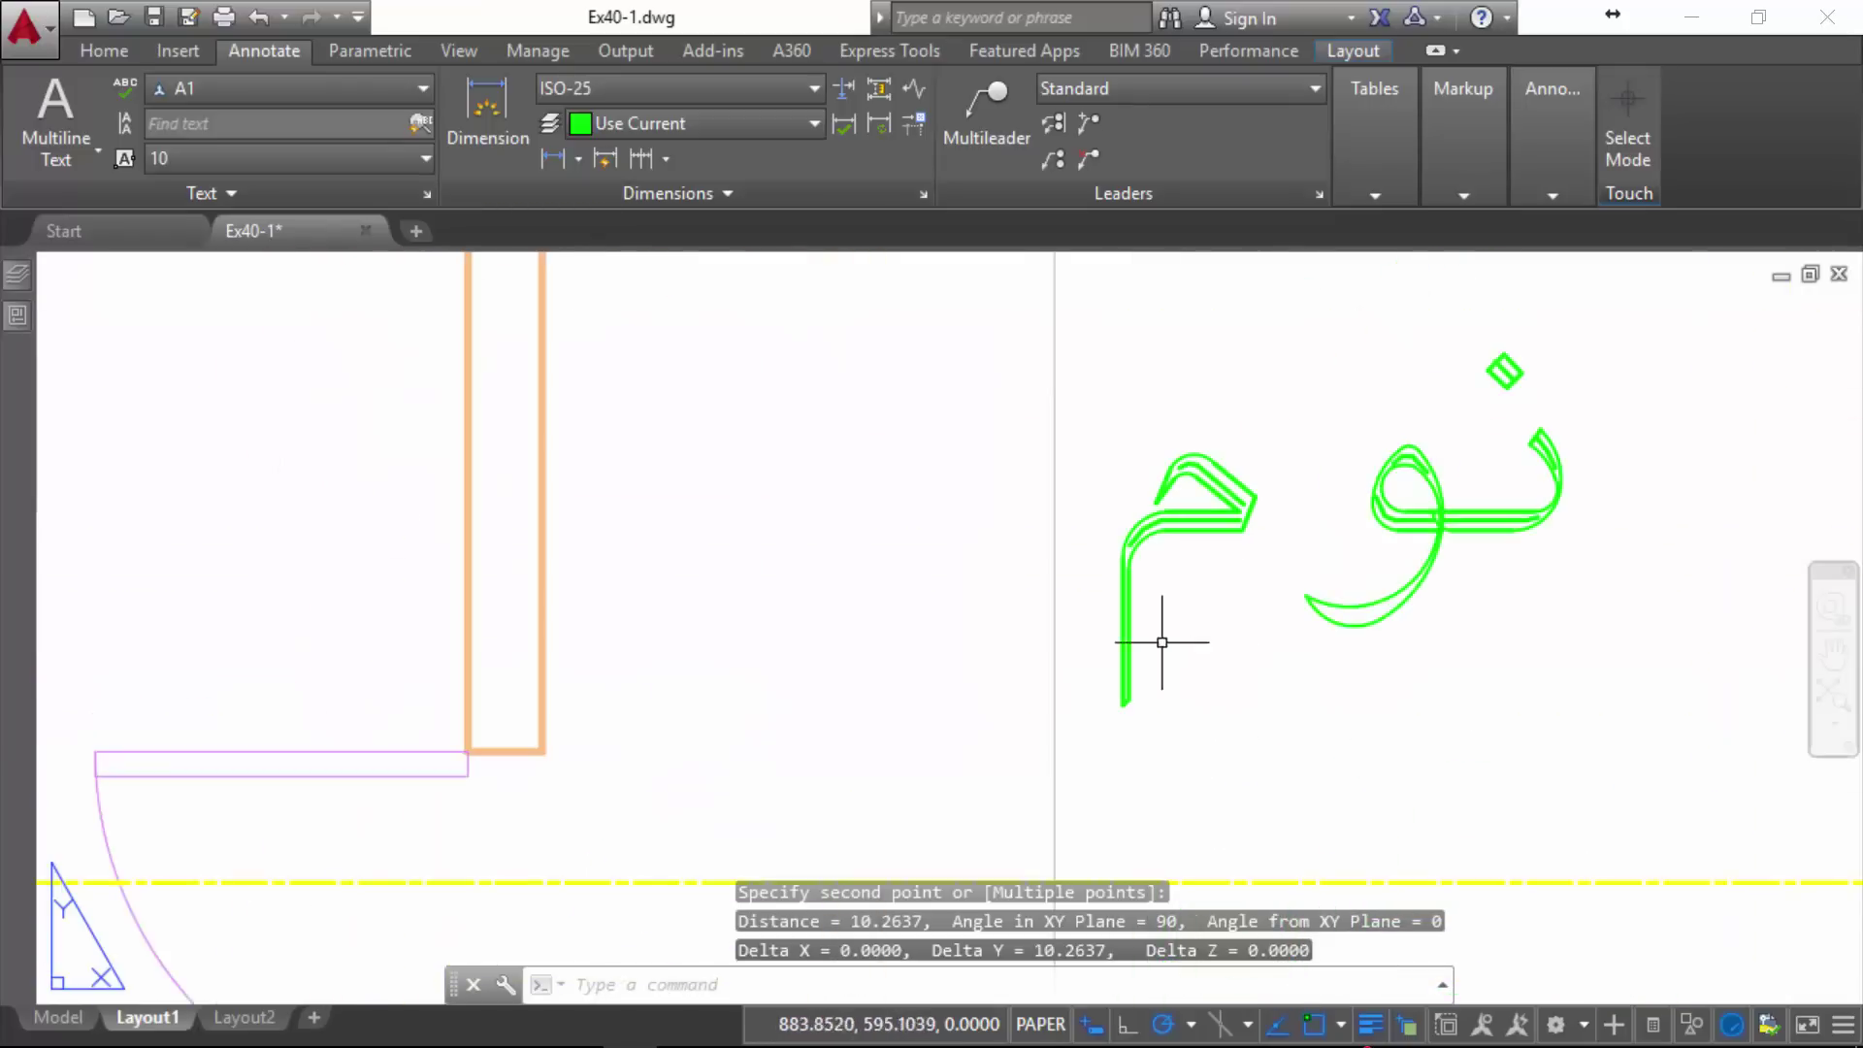
pyautogui.press('Return')
pyautogui.click(1124, 704)
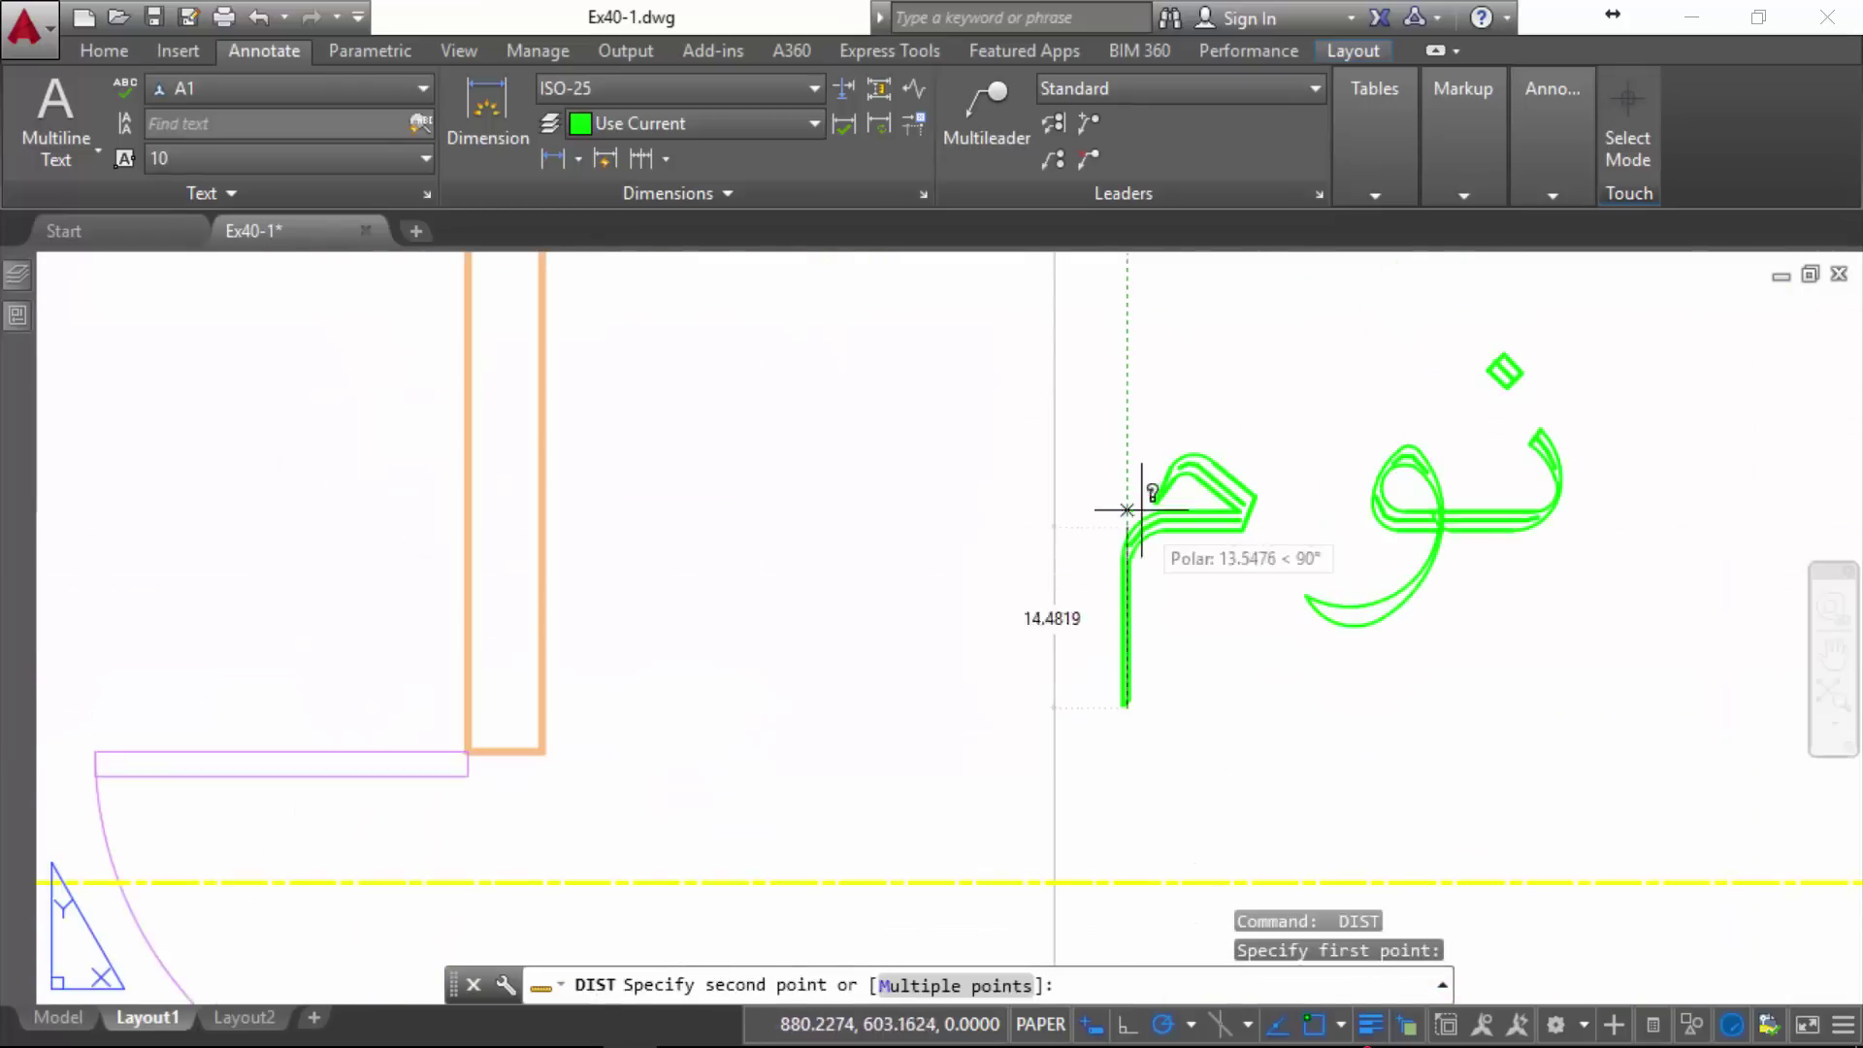
pyautogui.click(1129, 452)
pyautogui.scroll(-3, 1131, 449)
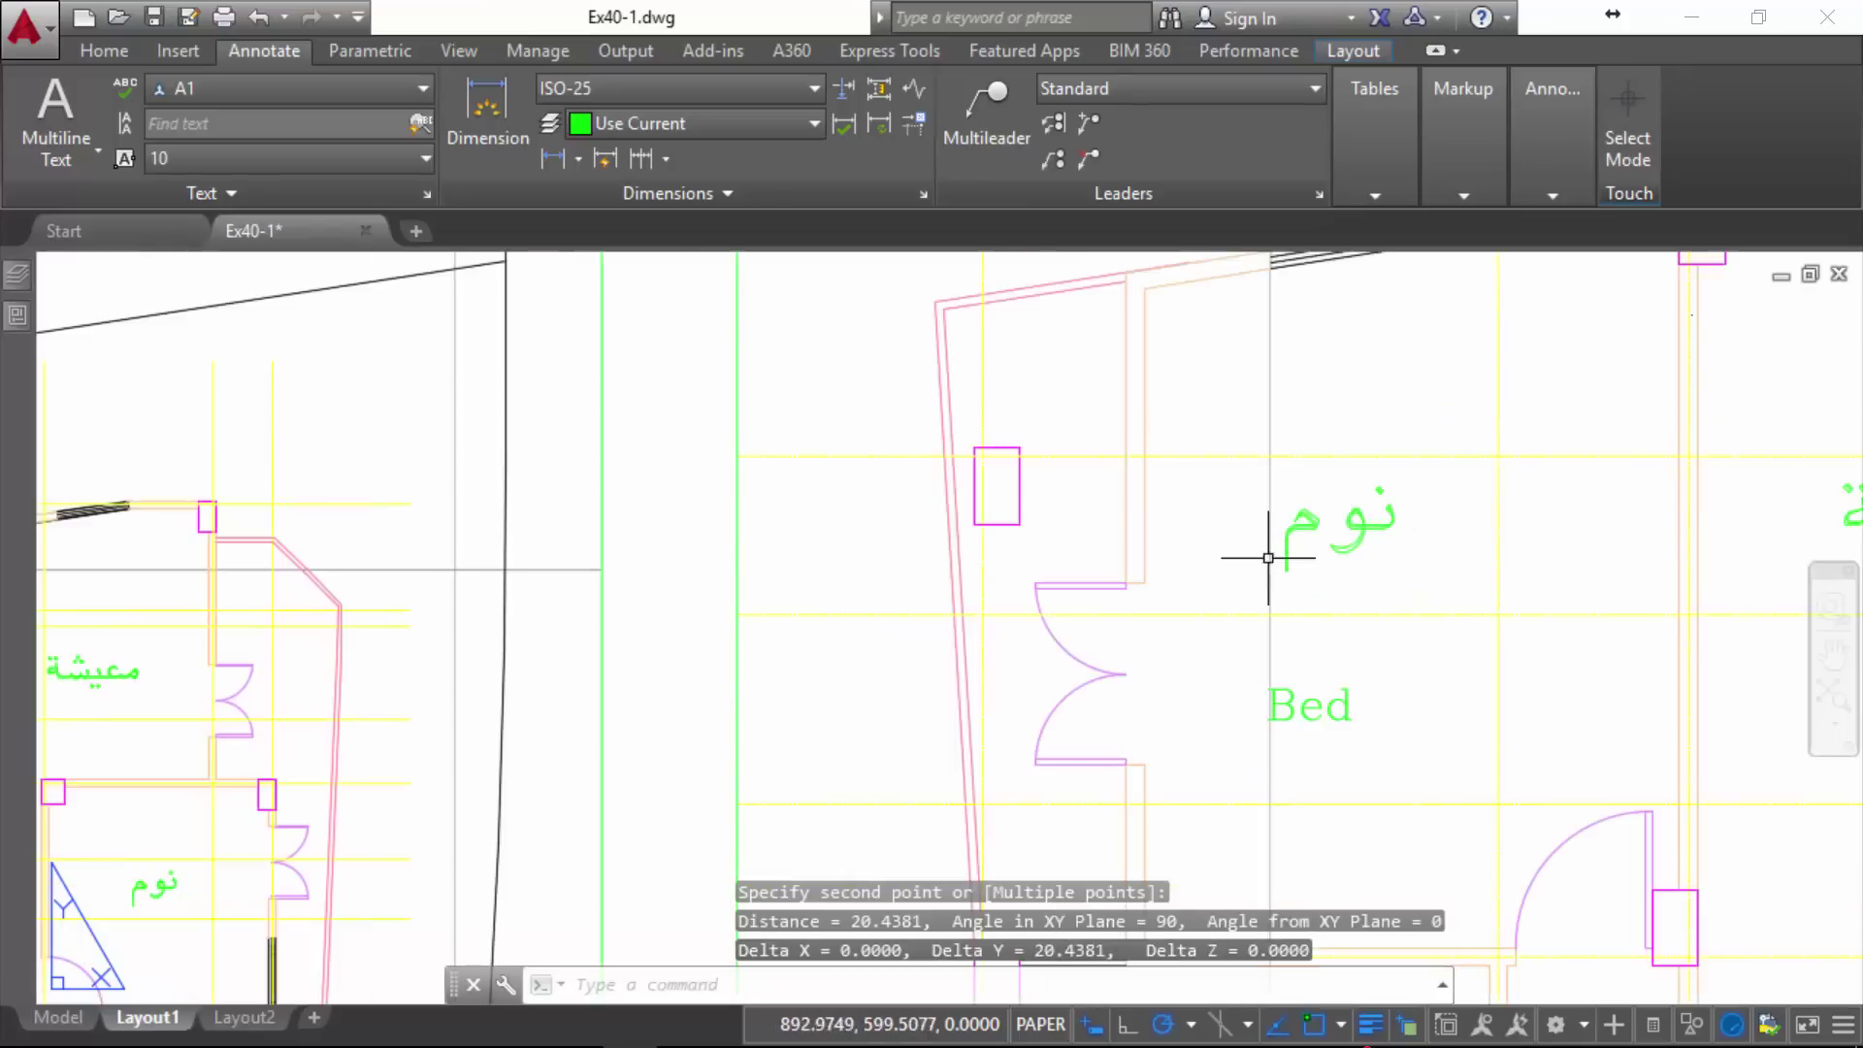
pyautogui.scroll(-2, 1255, 541)
pyautogui.scroll(5, 442, 691)
pyautogui.scroll(2, 350, 684)
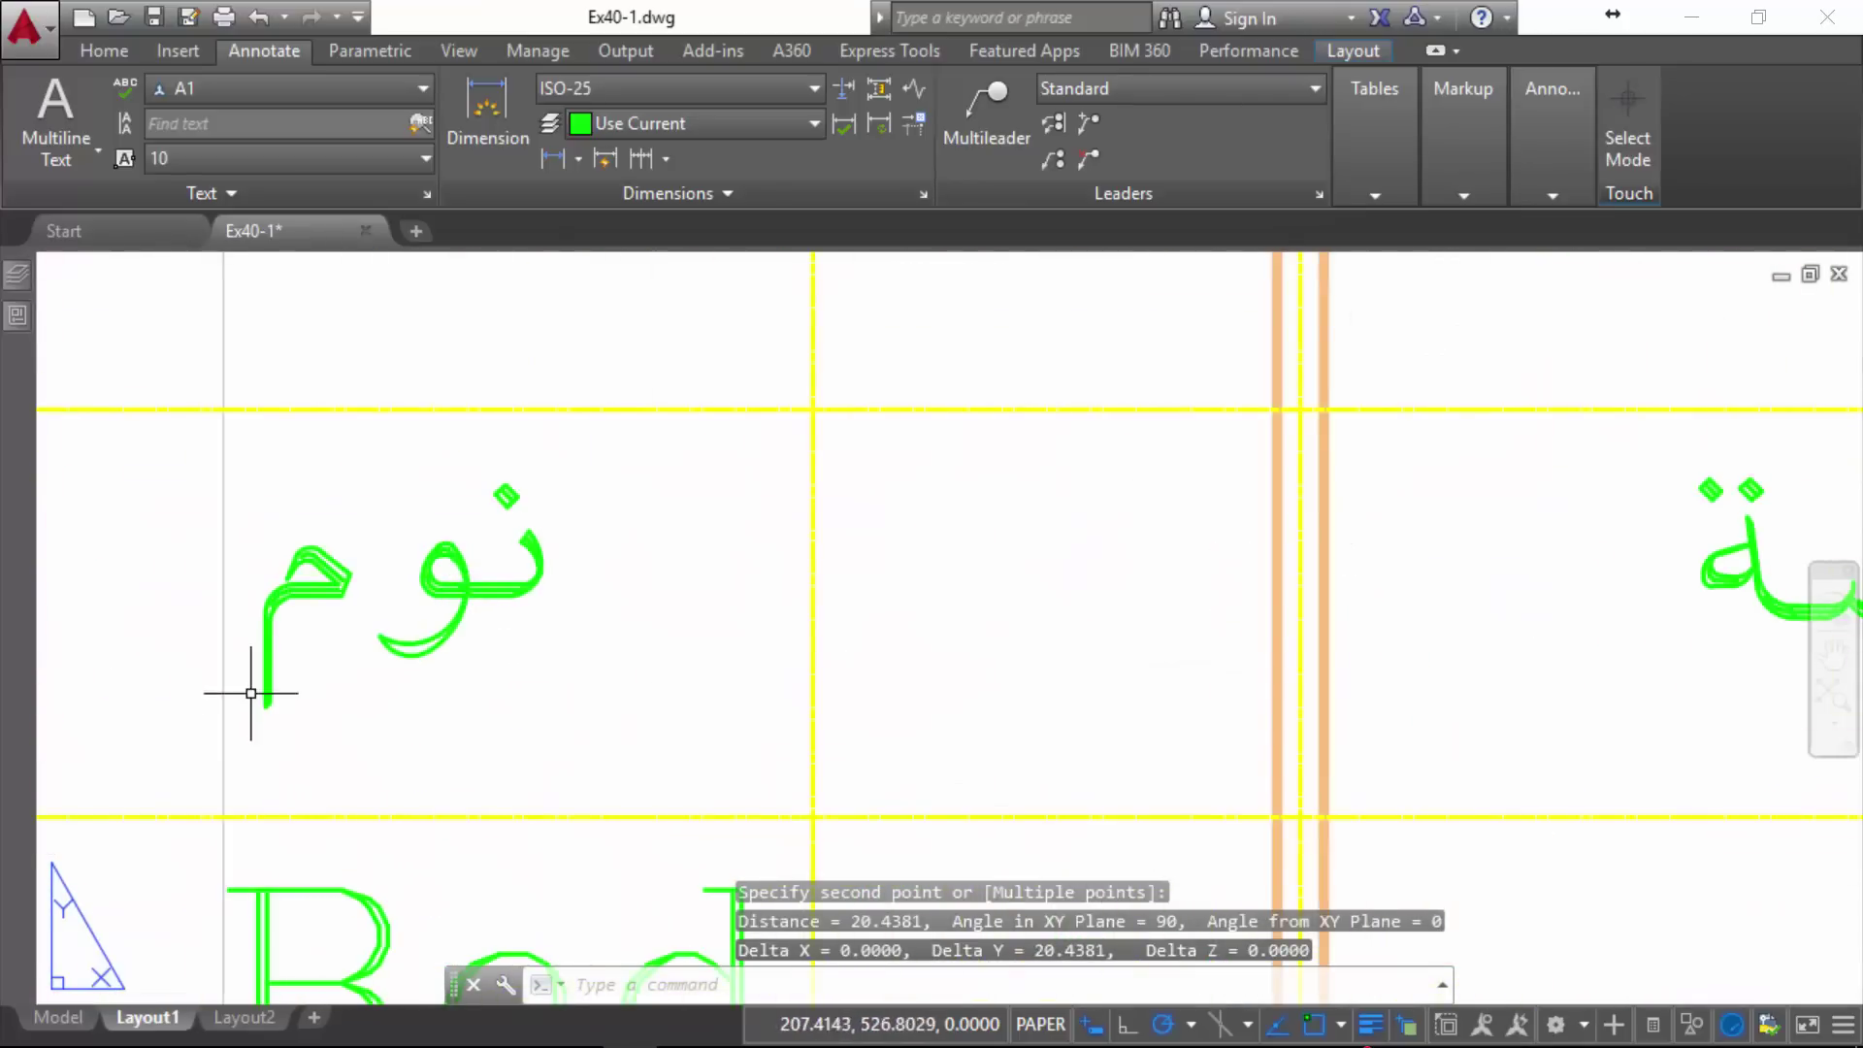
pyautogui.moveTo(258, 686); pyautogui.dragTo(404, 707, button='middle')
pyautogui.press('Return')
pyautogui.click(411, 702)
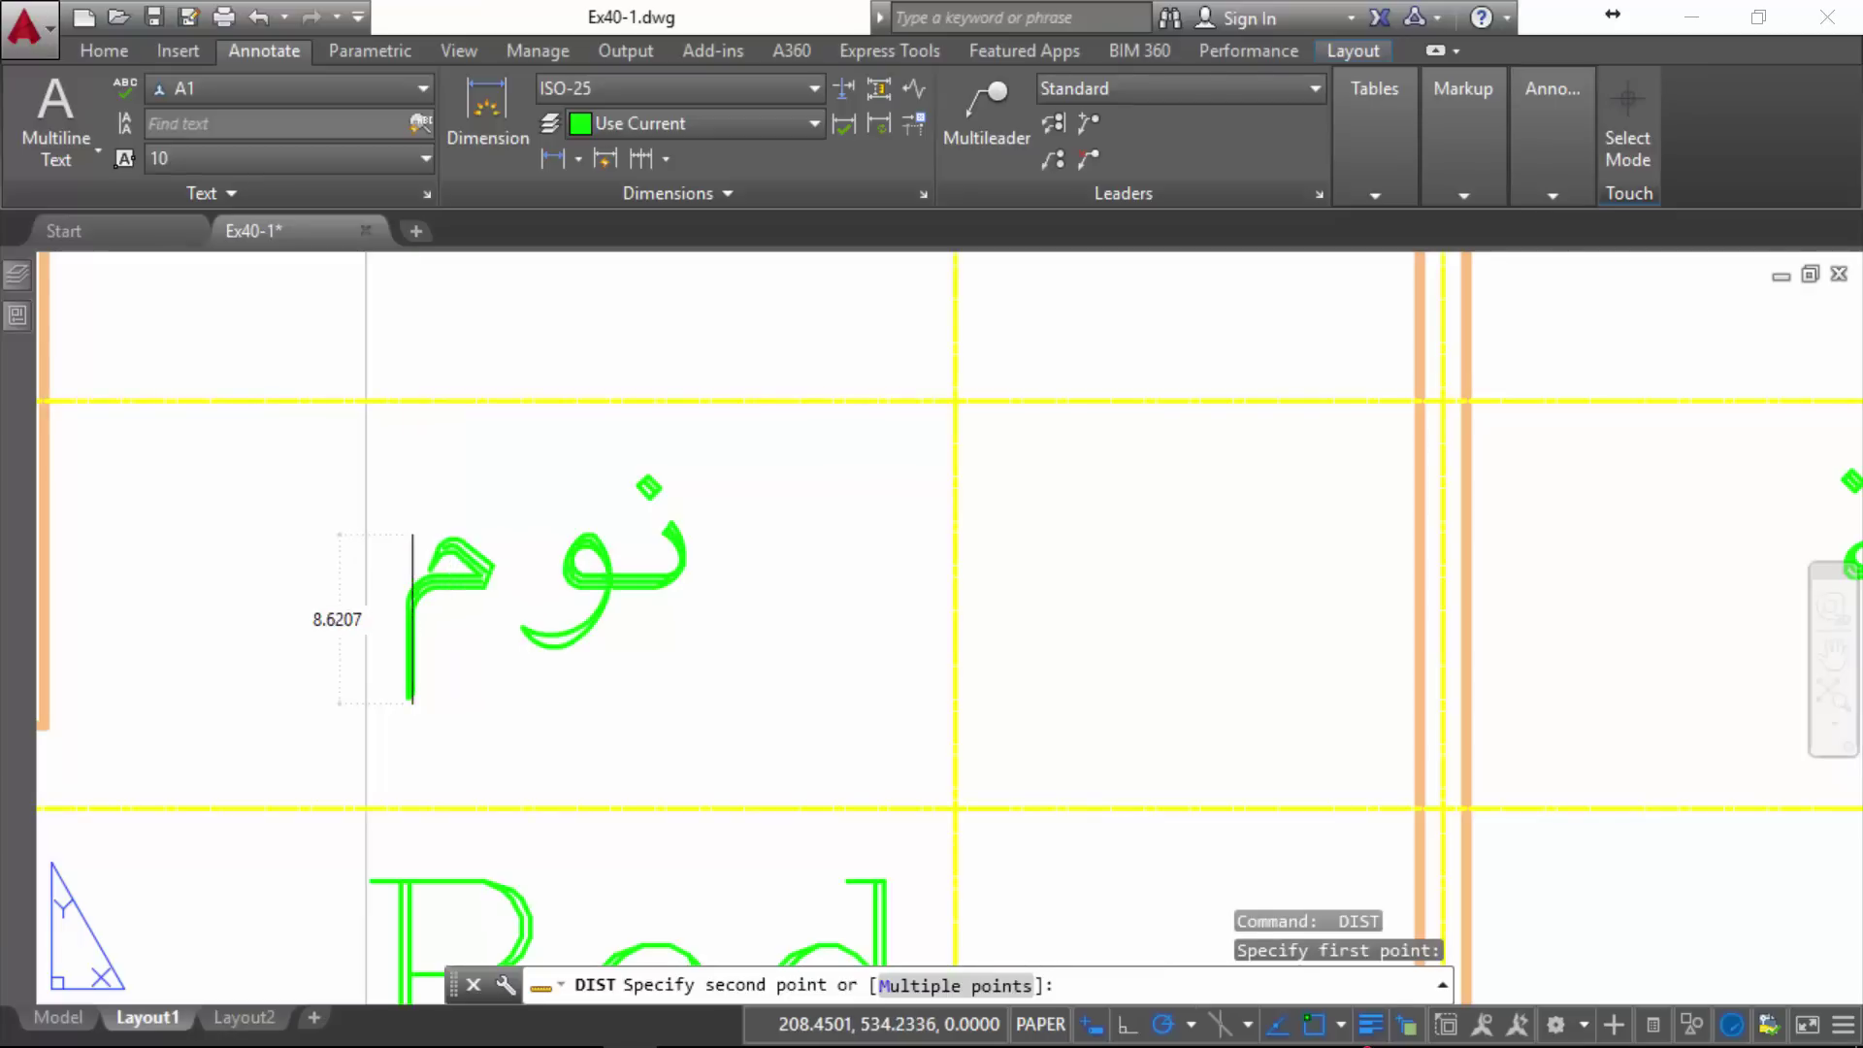
pyautogui.click(412, 535)
pyautogui.scroll(-3, 511, 469)
pyautogui.scroll(2, 519, 653)
pyautogui.press('Return')
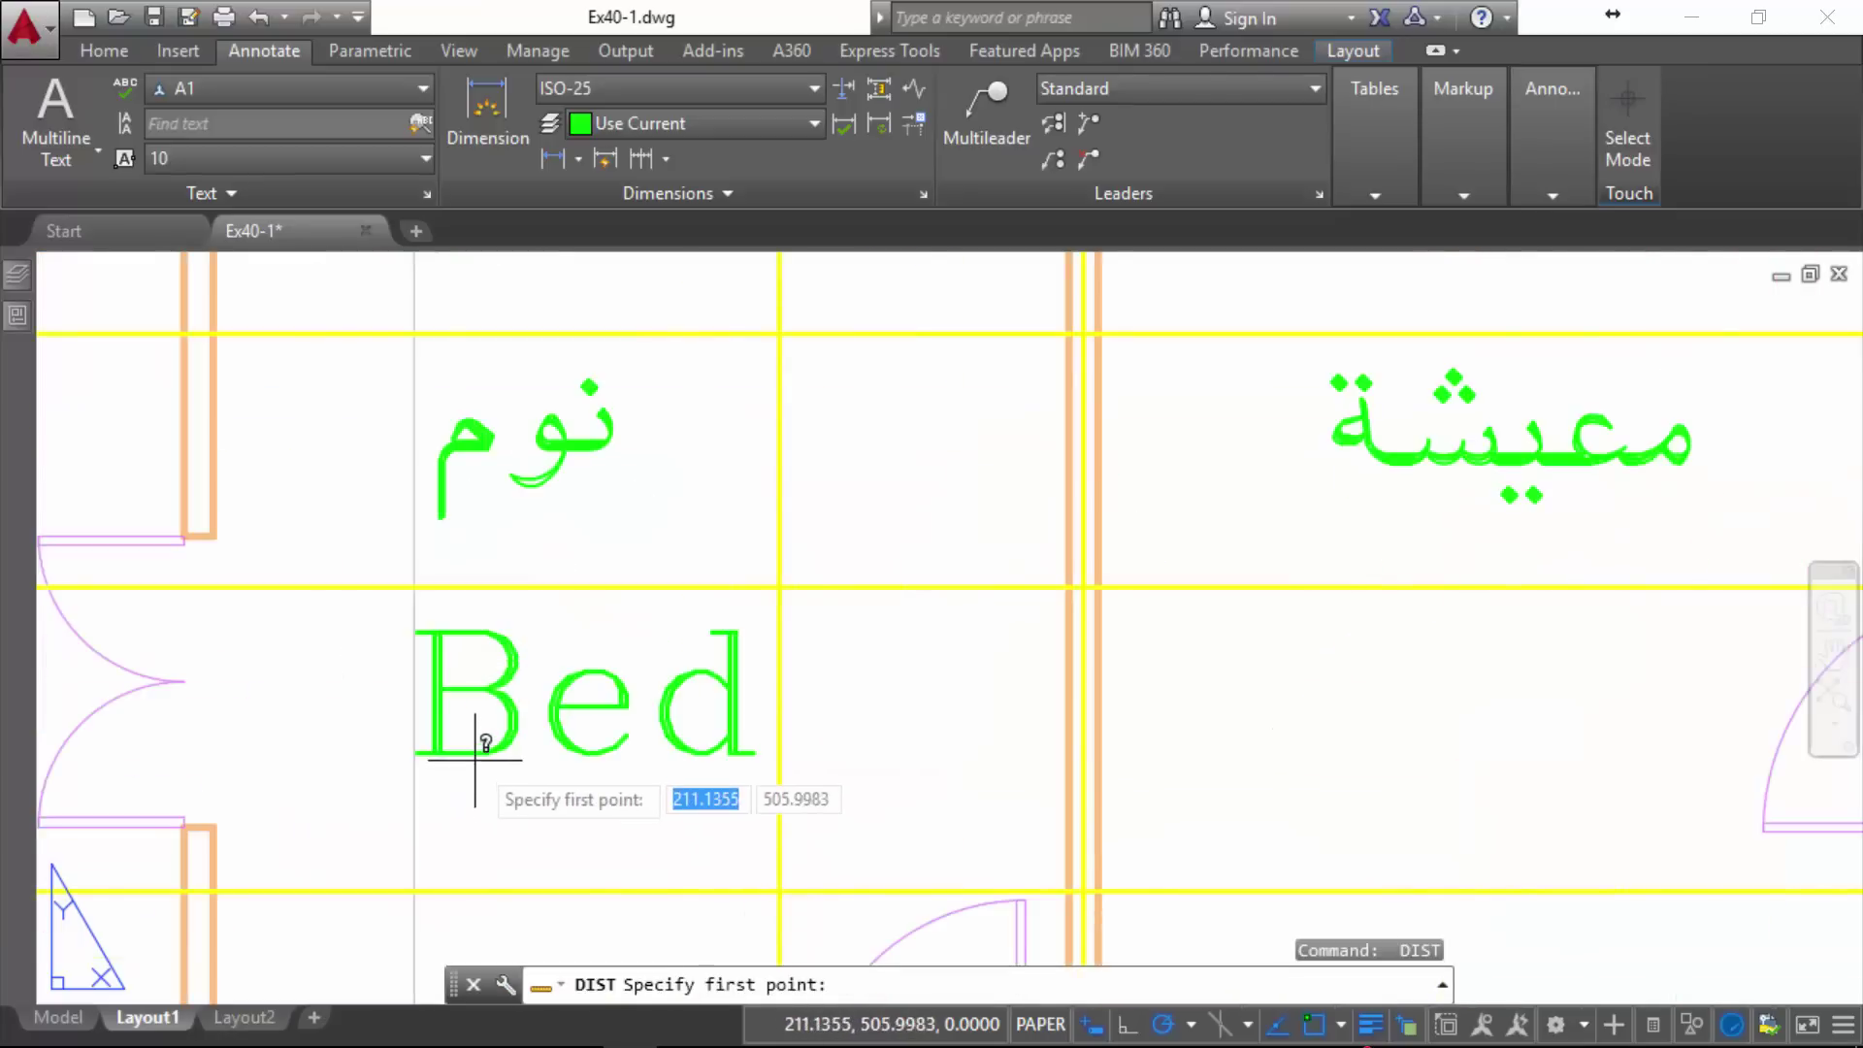
pyautogui.click(473, 754)
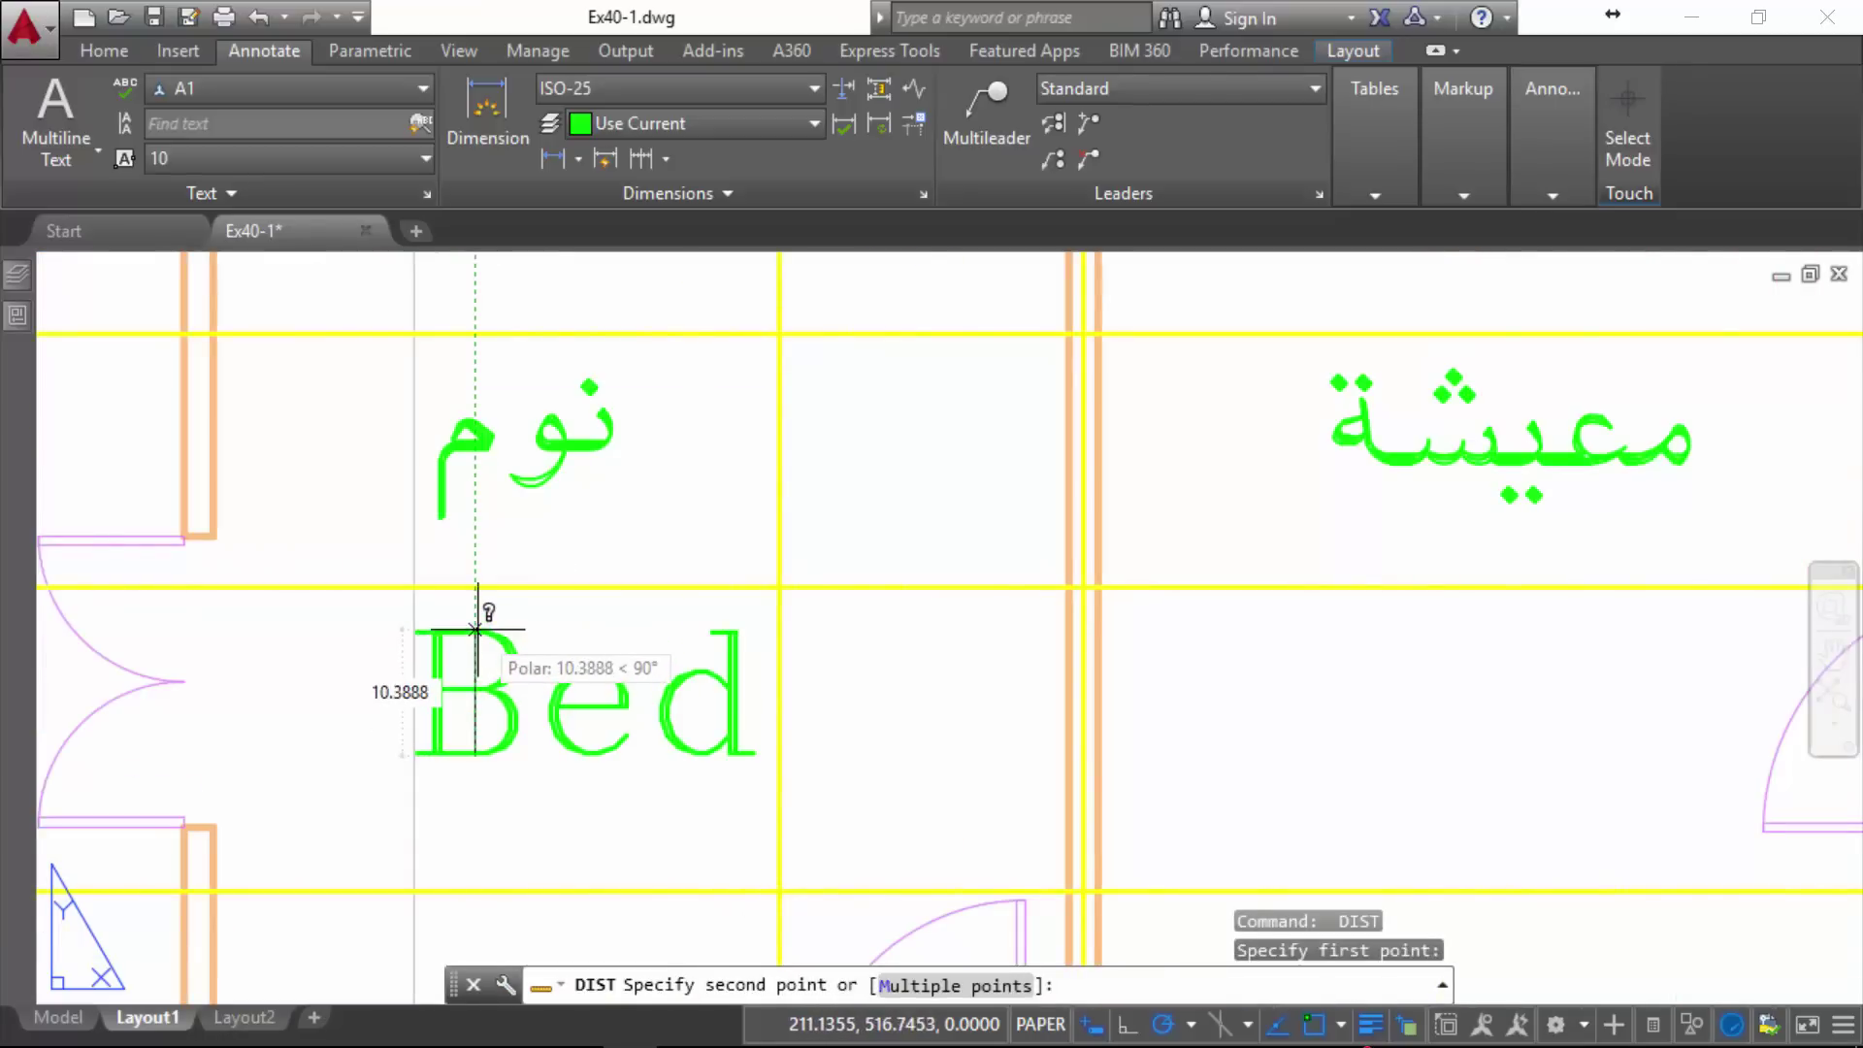
pyautogui.click(476, 606)
pyautogui.scroll(-3, 949, 634)
pyautogui.scroll(-8, 949, 633)
pyautogui.scroll(5, 1313, 582)
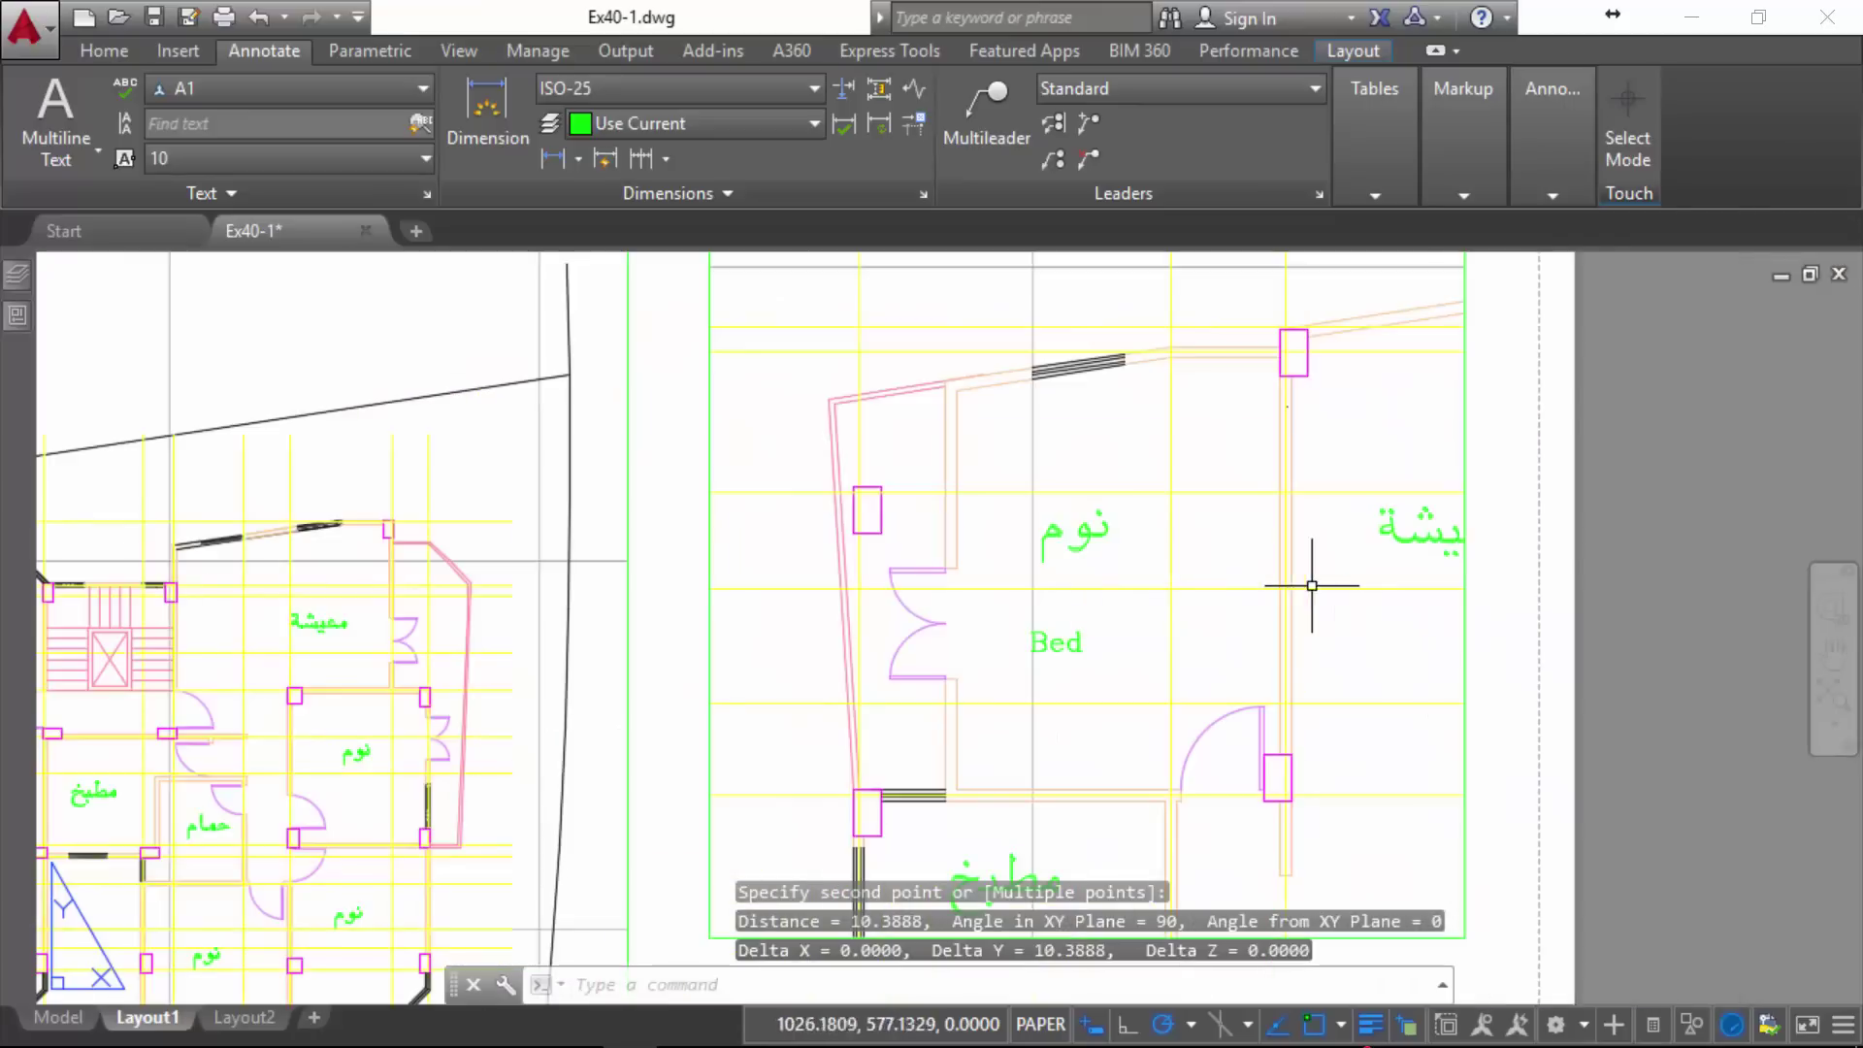
pyautogui.scroll(1, 1085, 657)
pyautogui.scroll(-8, 1099, 648)
pyautogui.scroll(-1, 771, 583)
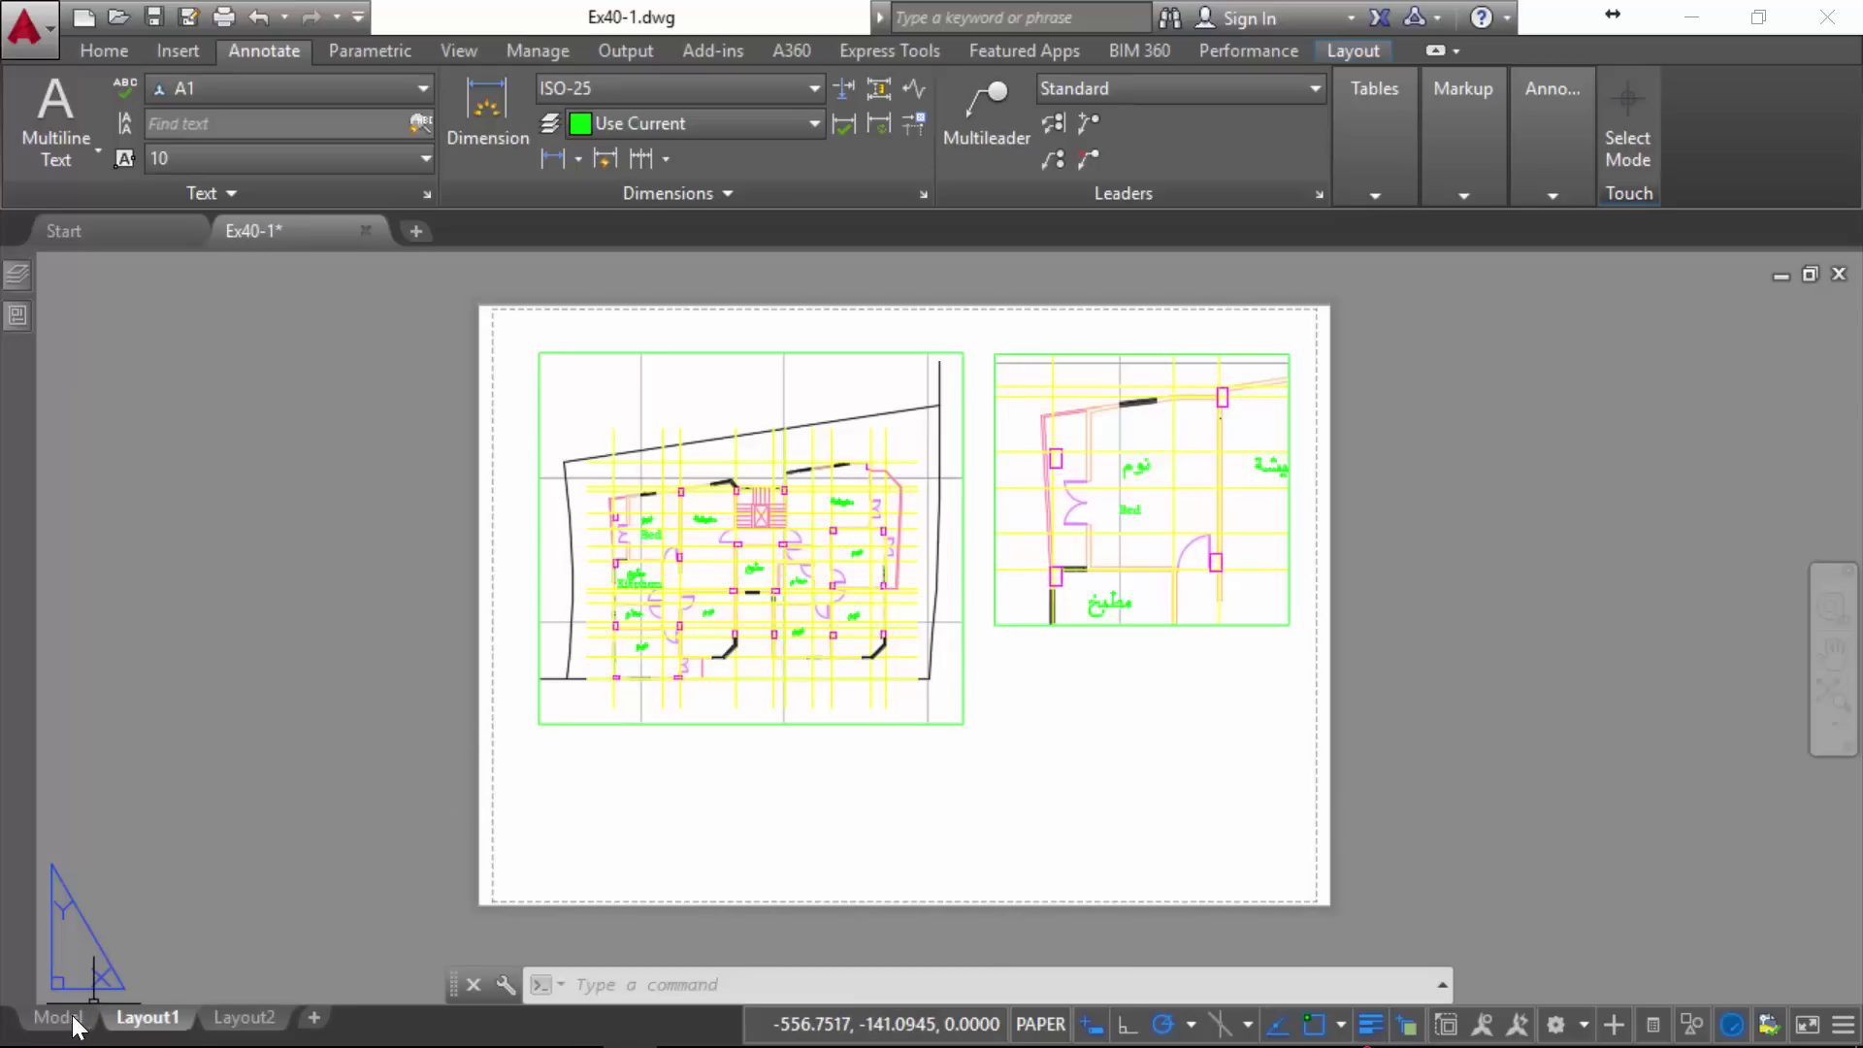
# - In model space, move the Kitchen label back into position
pyautogui.scroll(4, 641, 606)
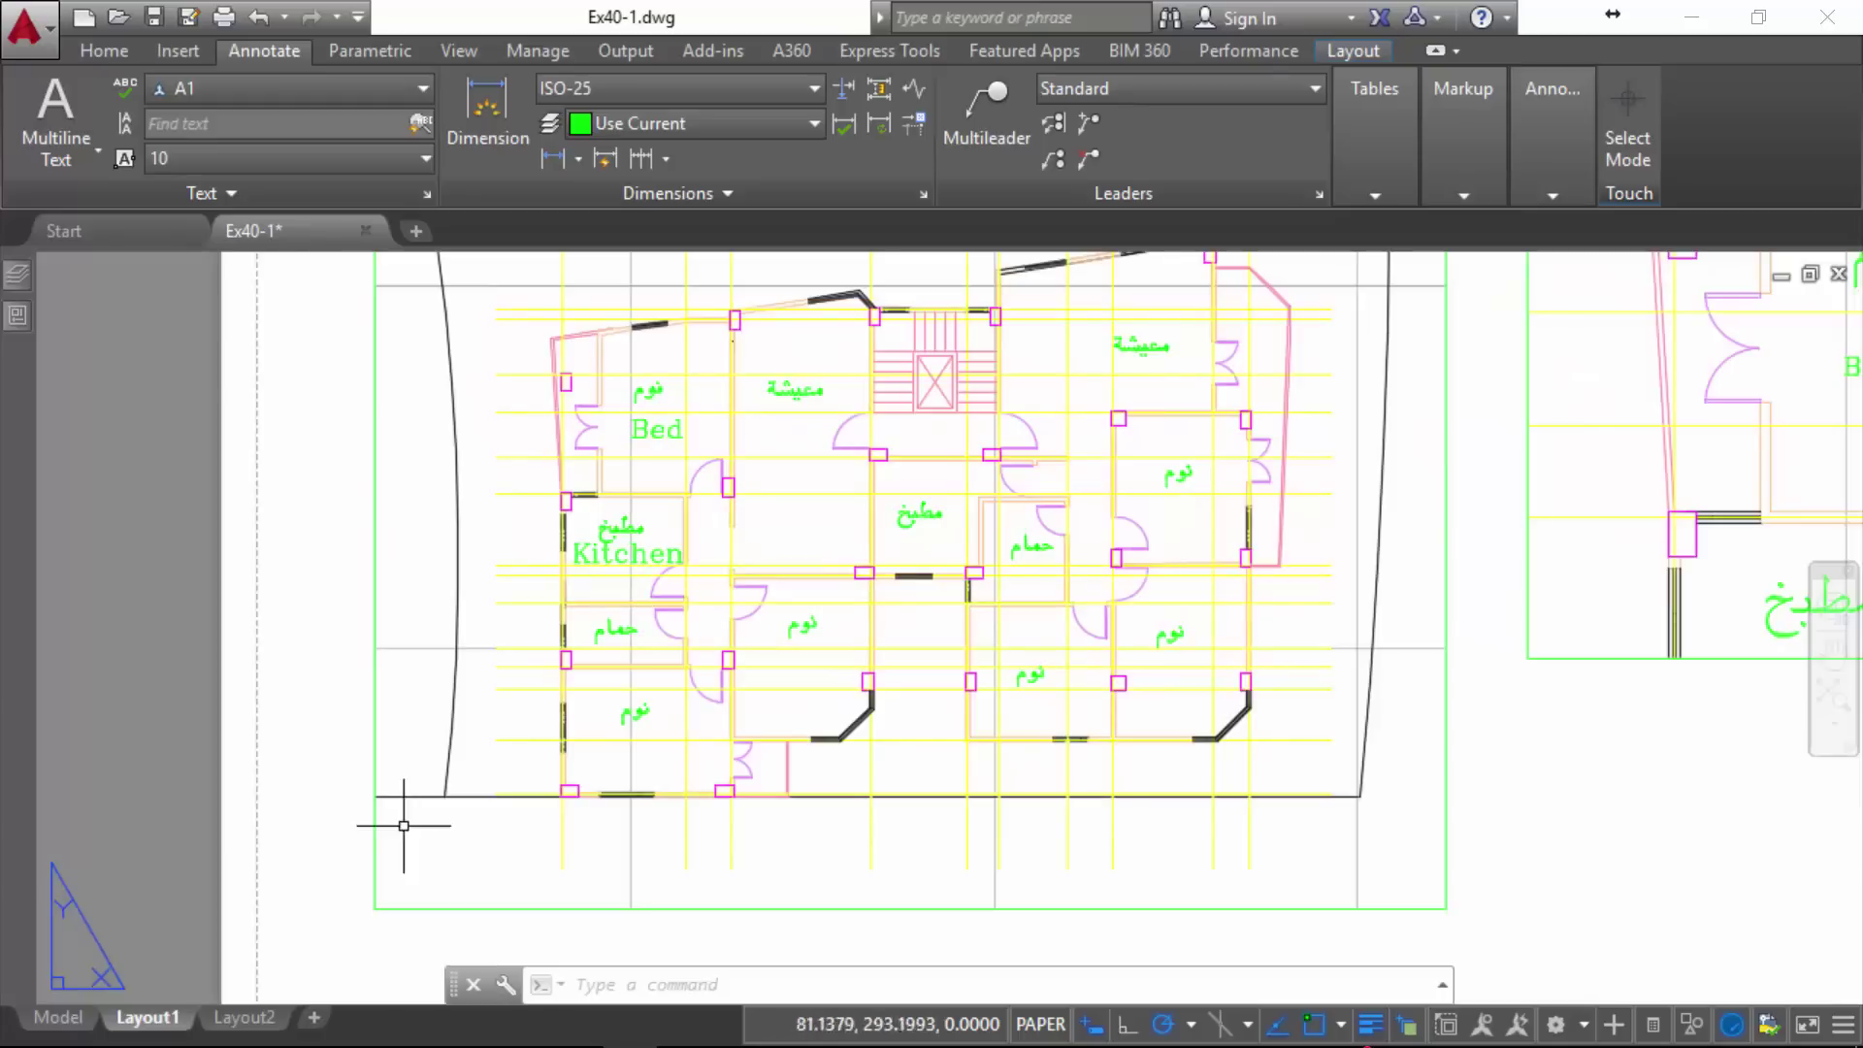
pyautogui.click(76, 1017)
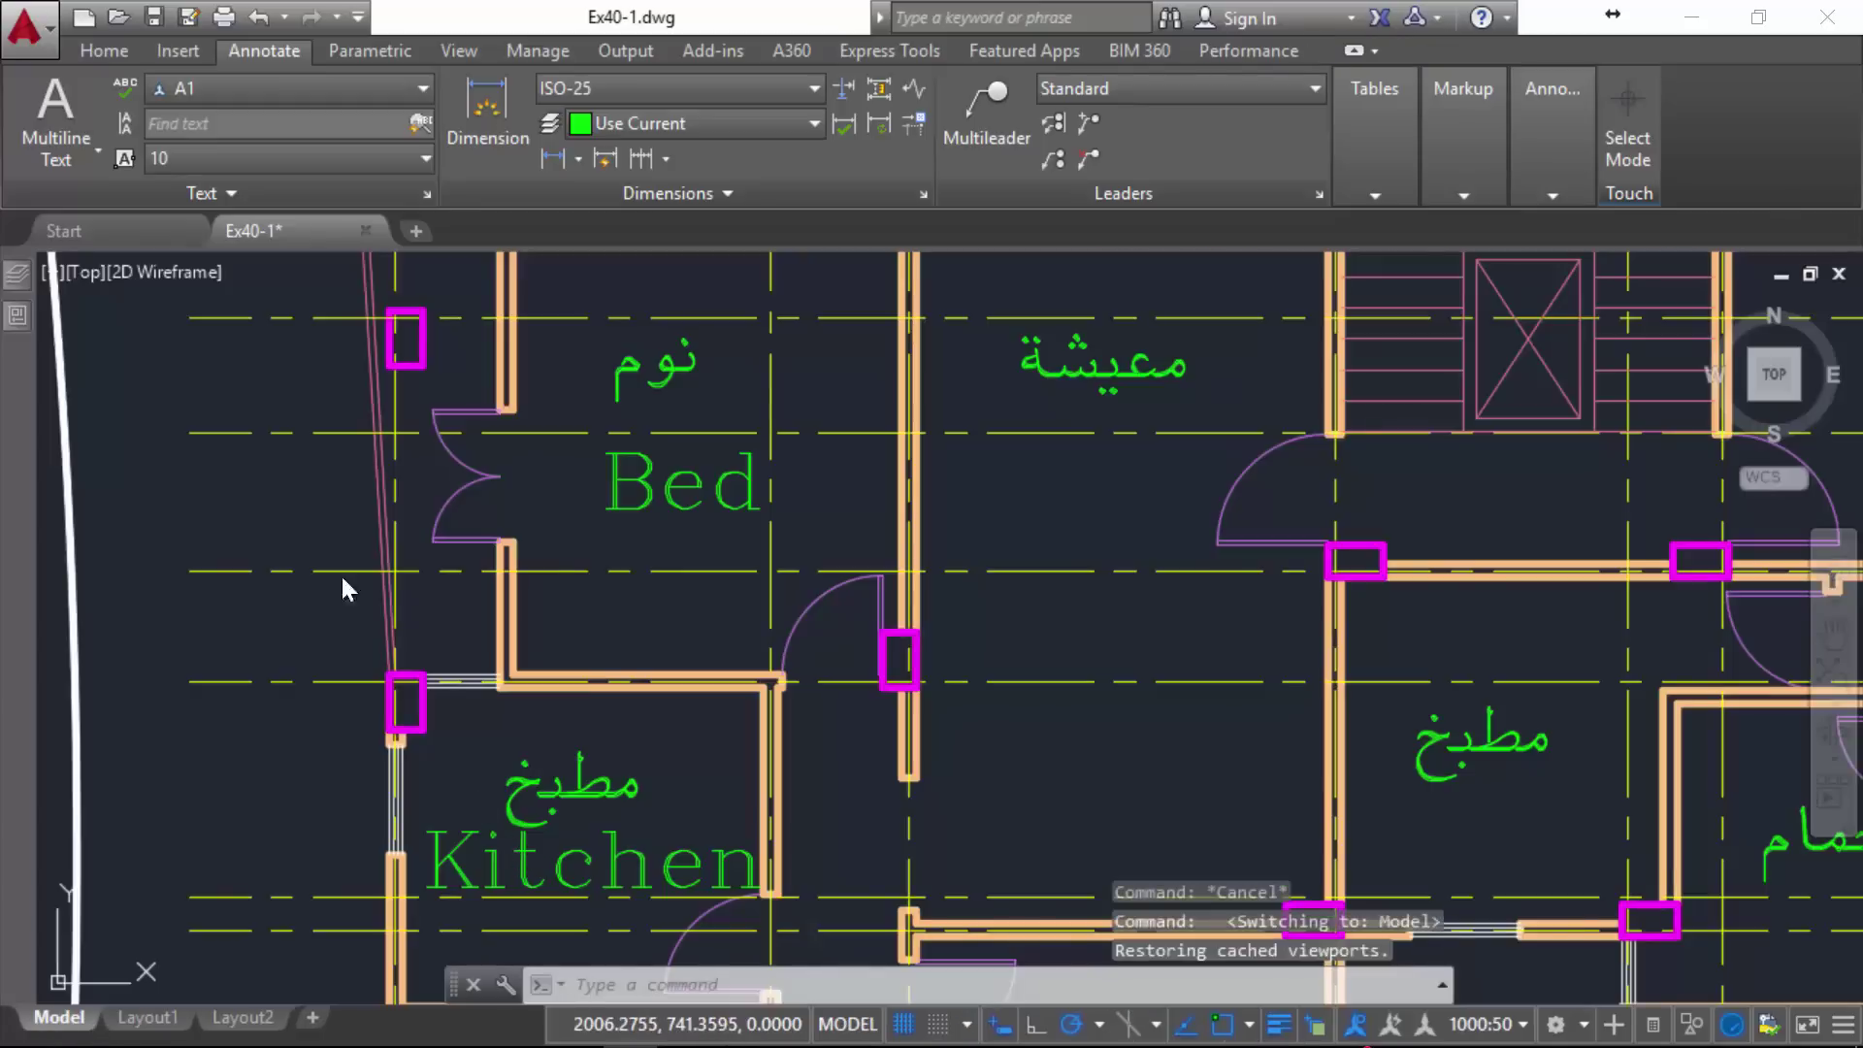
pyautogui.click(417, 811)
pyautogui.click(766, 907)
pyautogui.click(422, 885)
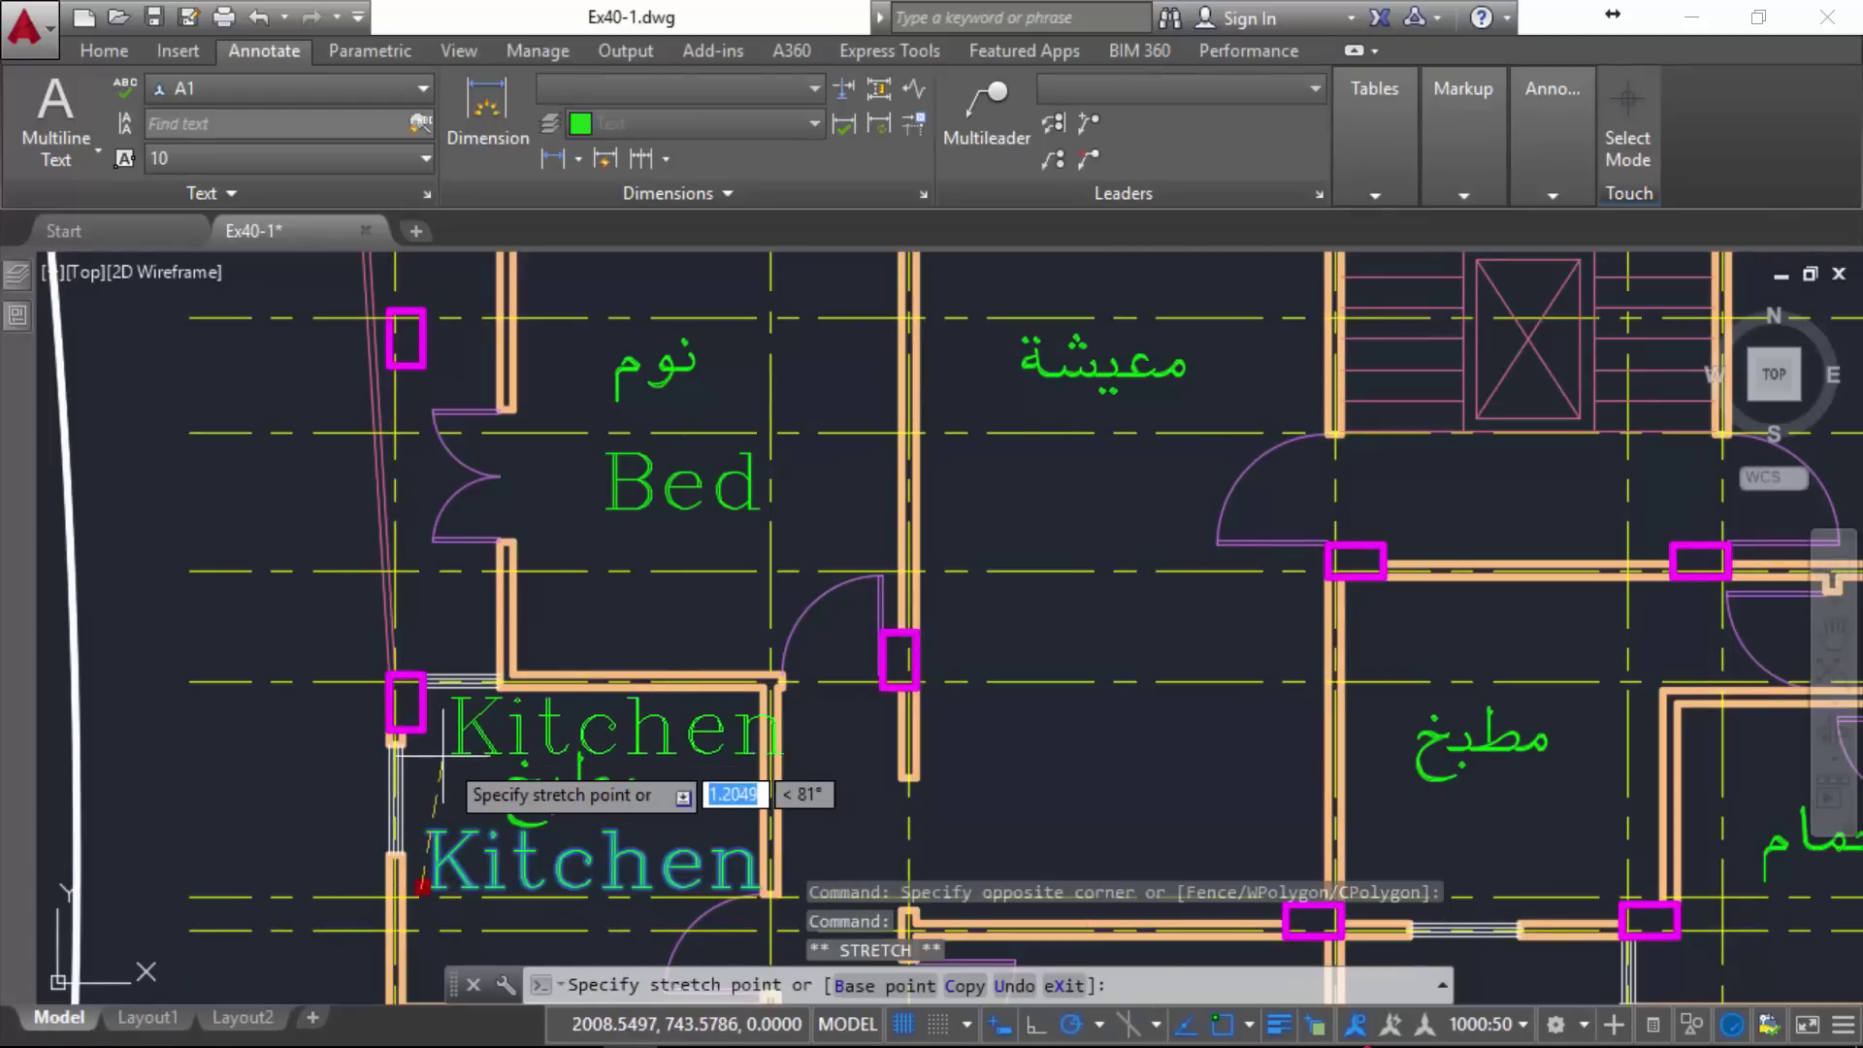
pyautogui.click(446, 752)
# - Check Layout1, then return to Model and bring up the A1 text style settings
pyautogui.click(147, 1017)
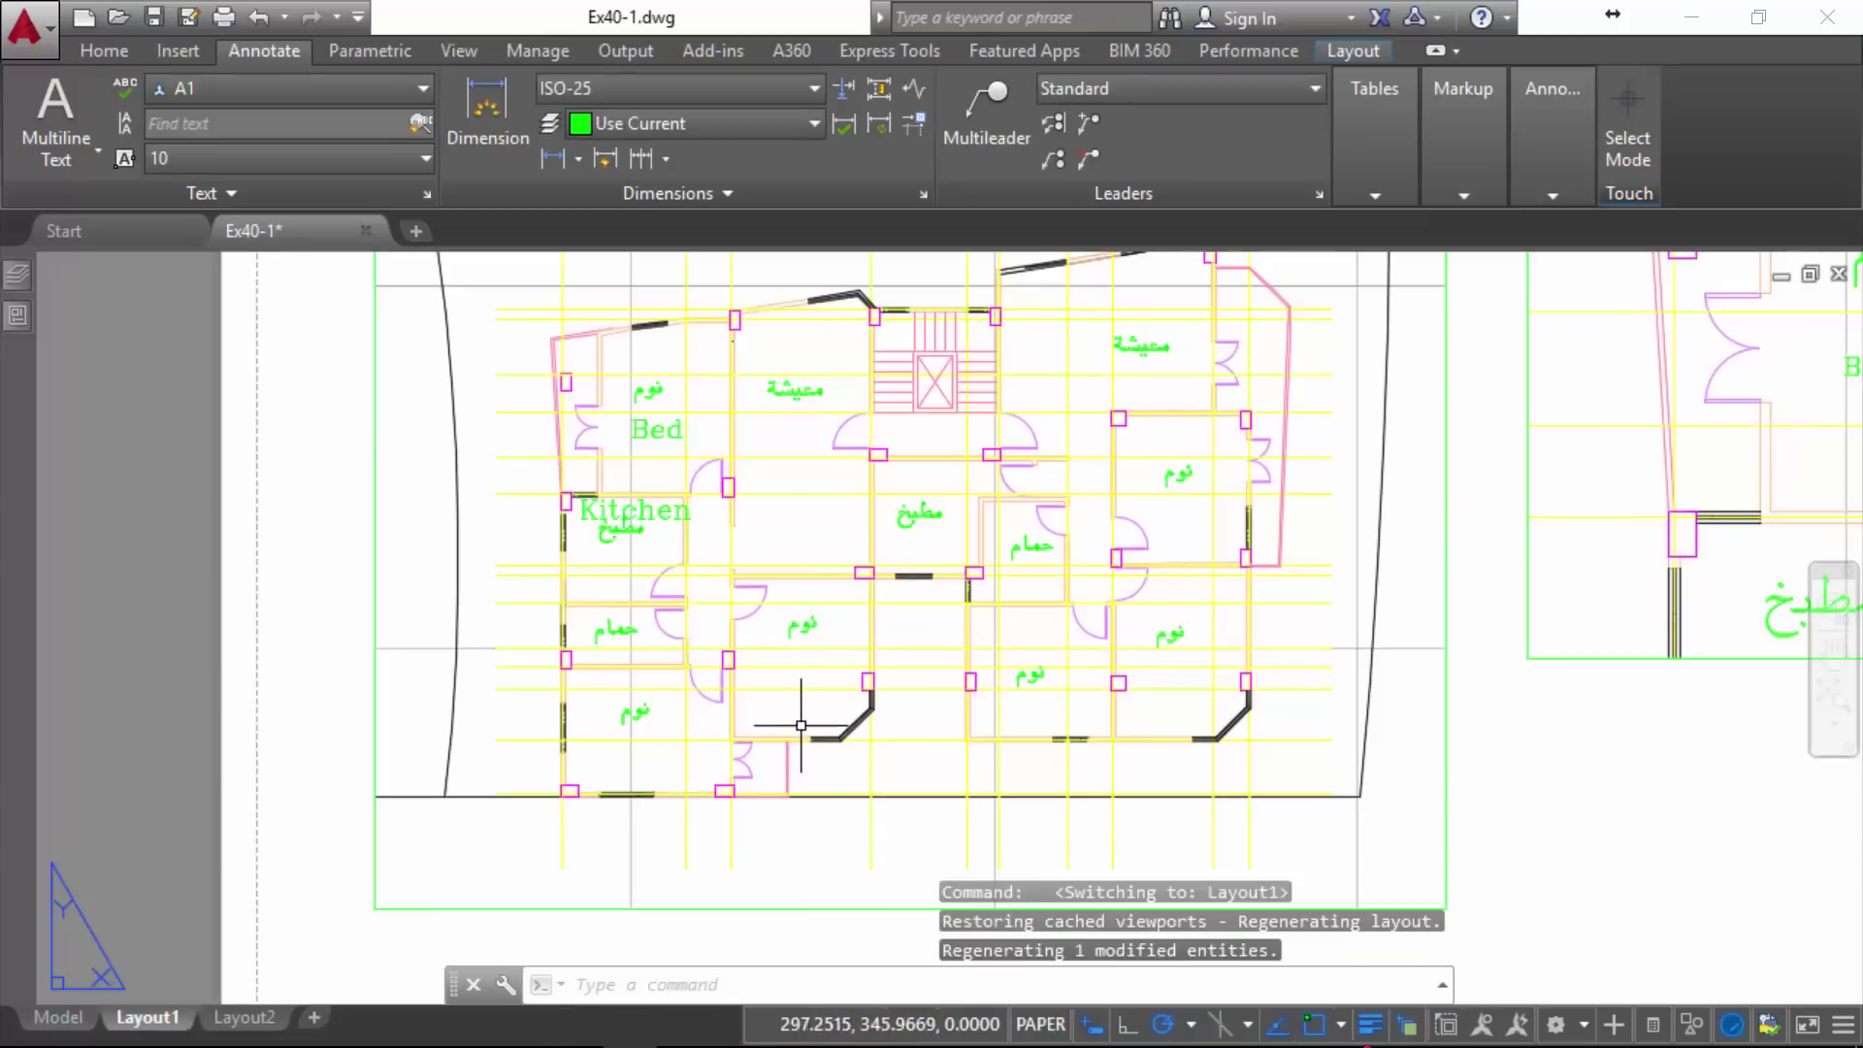
pyautogui.moveTo(653, 582); pyautogui.dragTo(176, 655, button='middle')
pyautogui.moveTo(1331, 657); pyautogui.dragTo(1641, 657, button='middle')
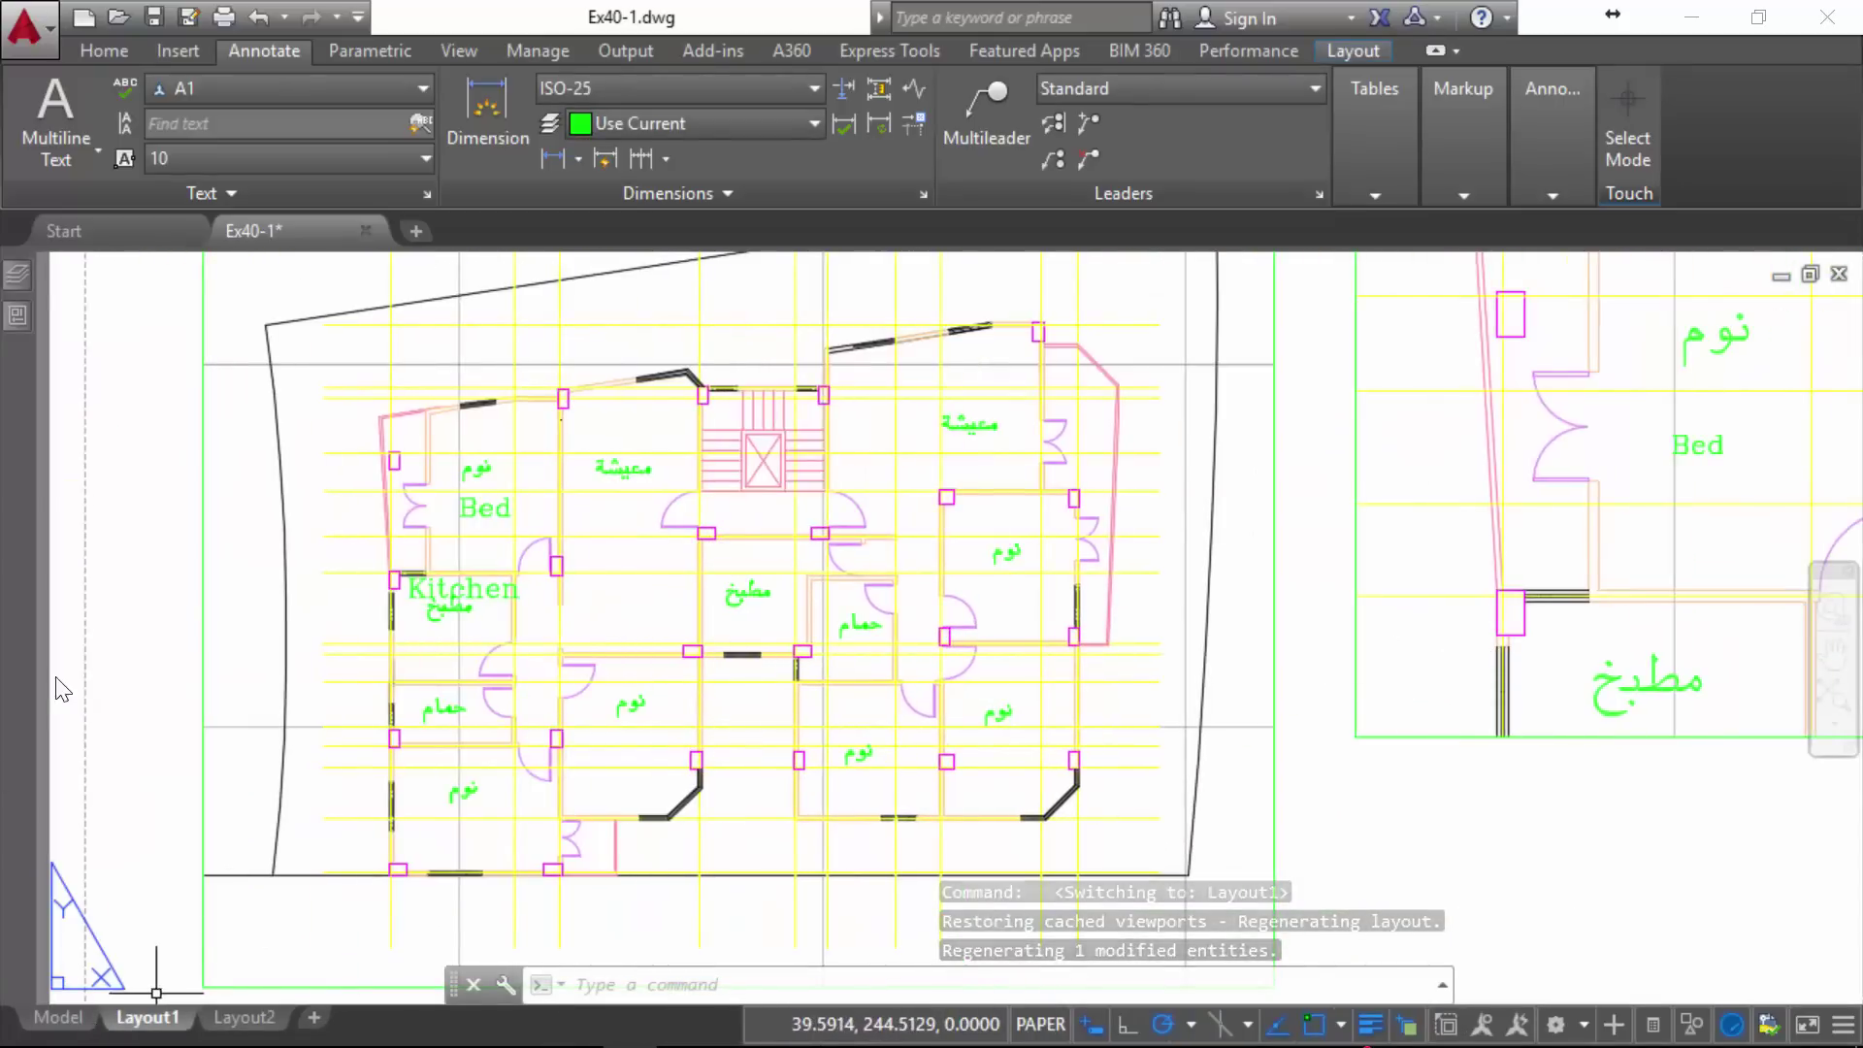
pyautogui.click(58, 1017)
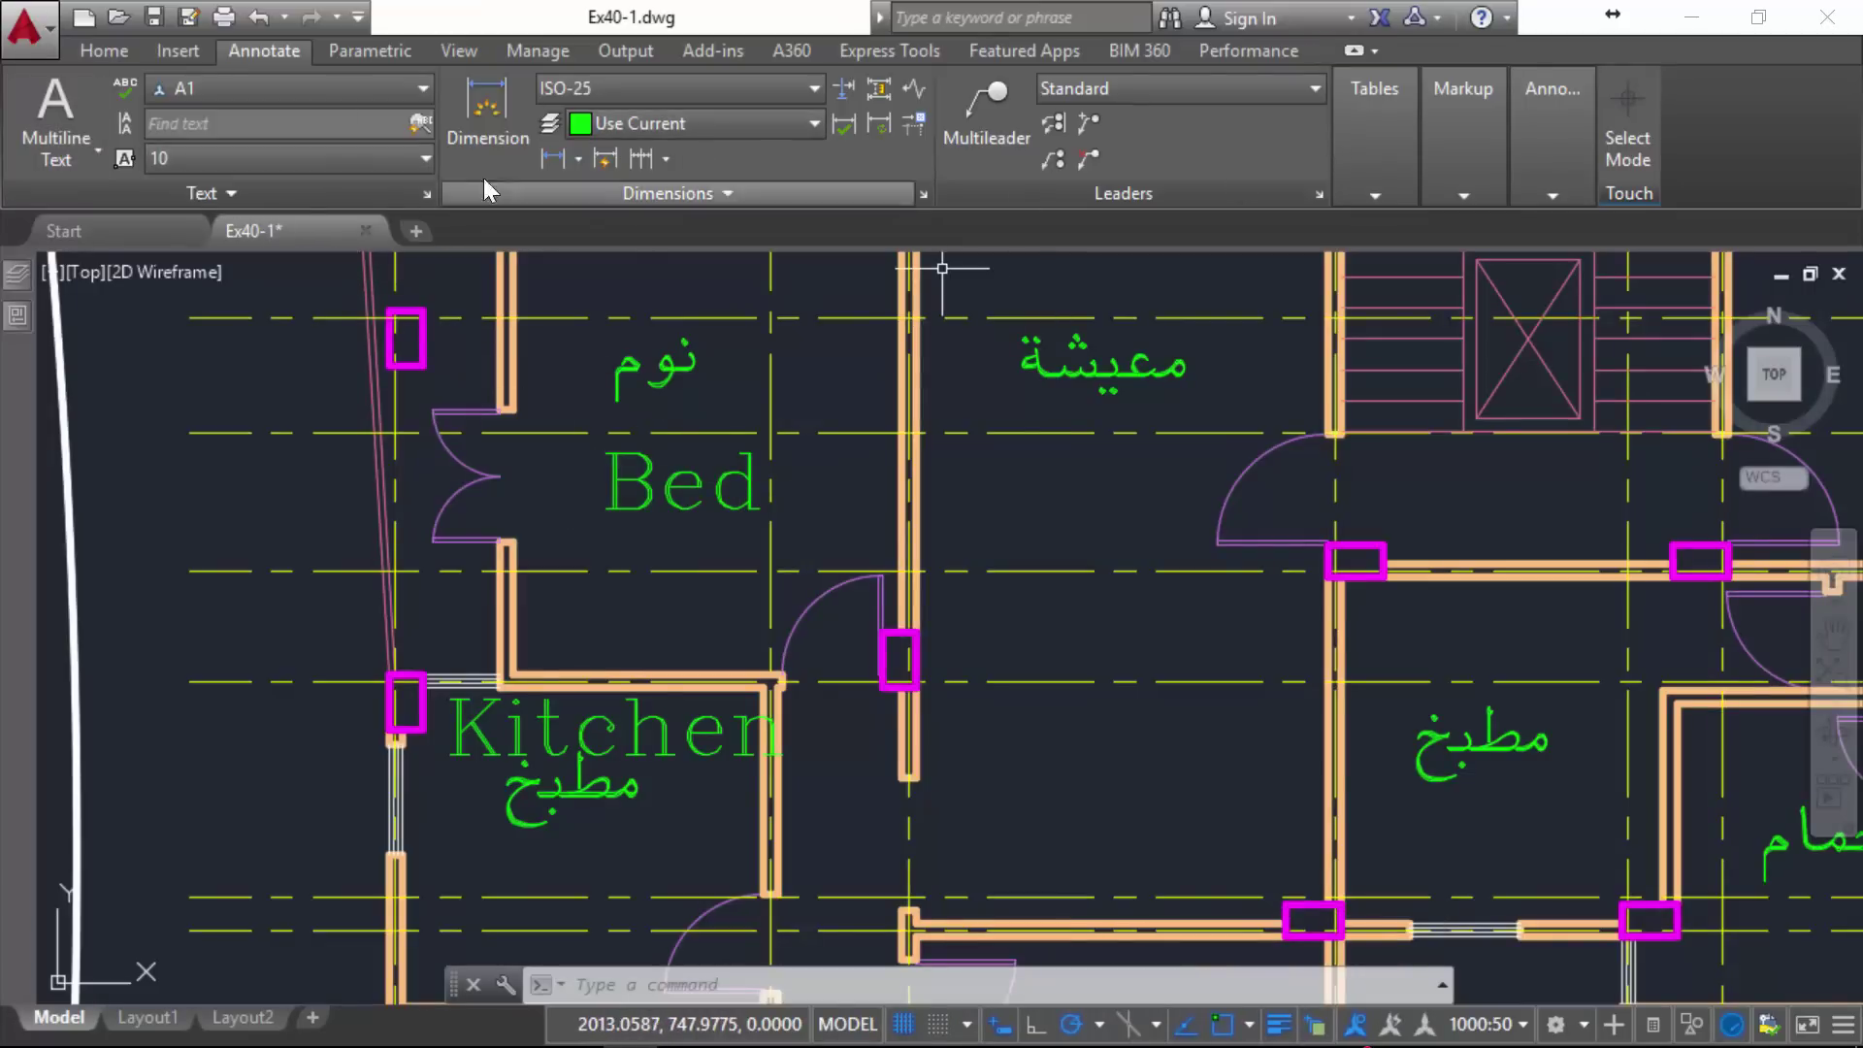
pyautogui.click(427, 194)
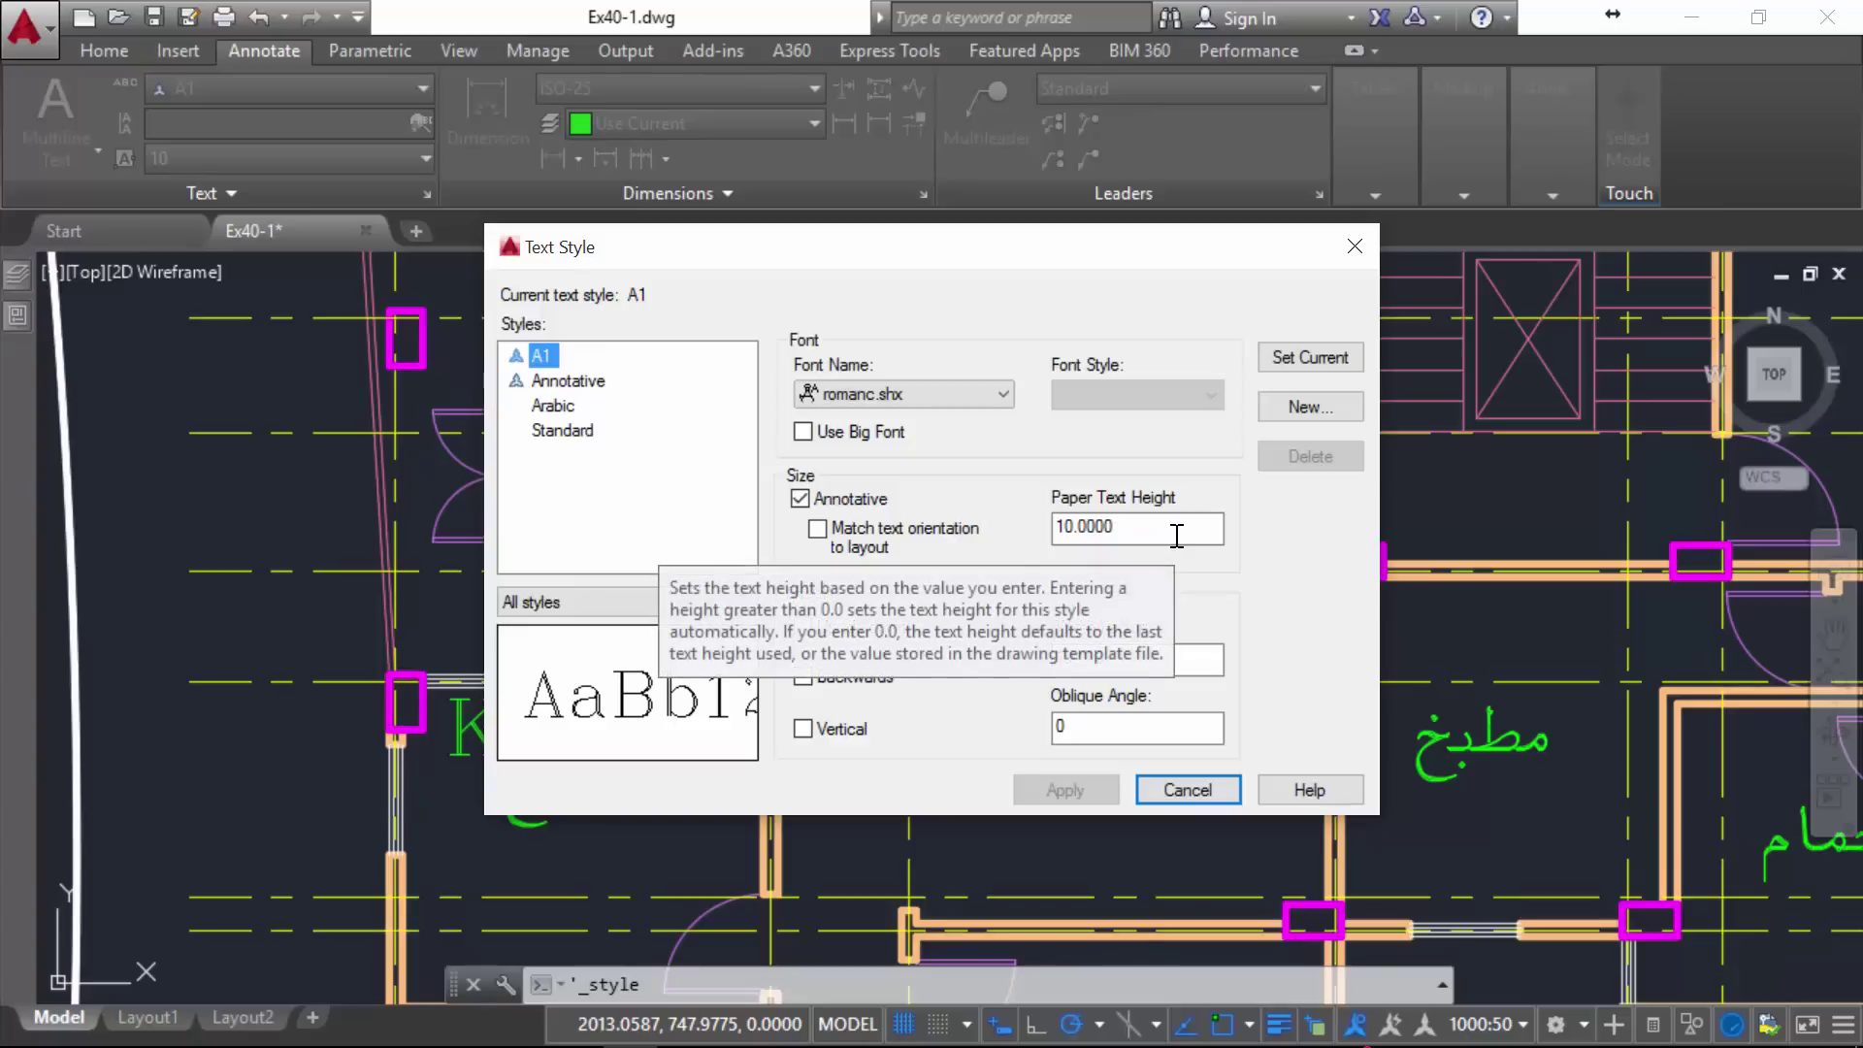
# - Cancel the Text Style dialog unchanged and open the Annotation Scaling options
pyautogui.click(1181, 786)
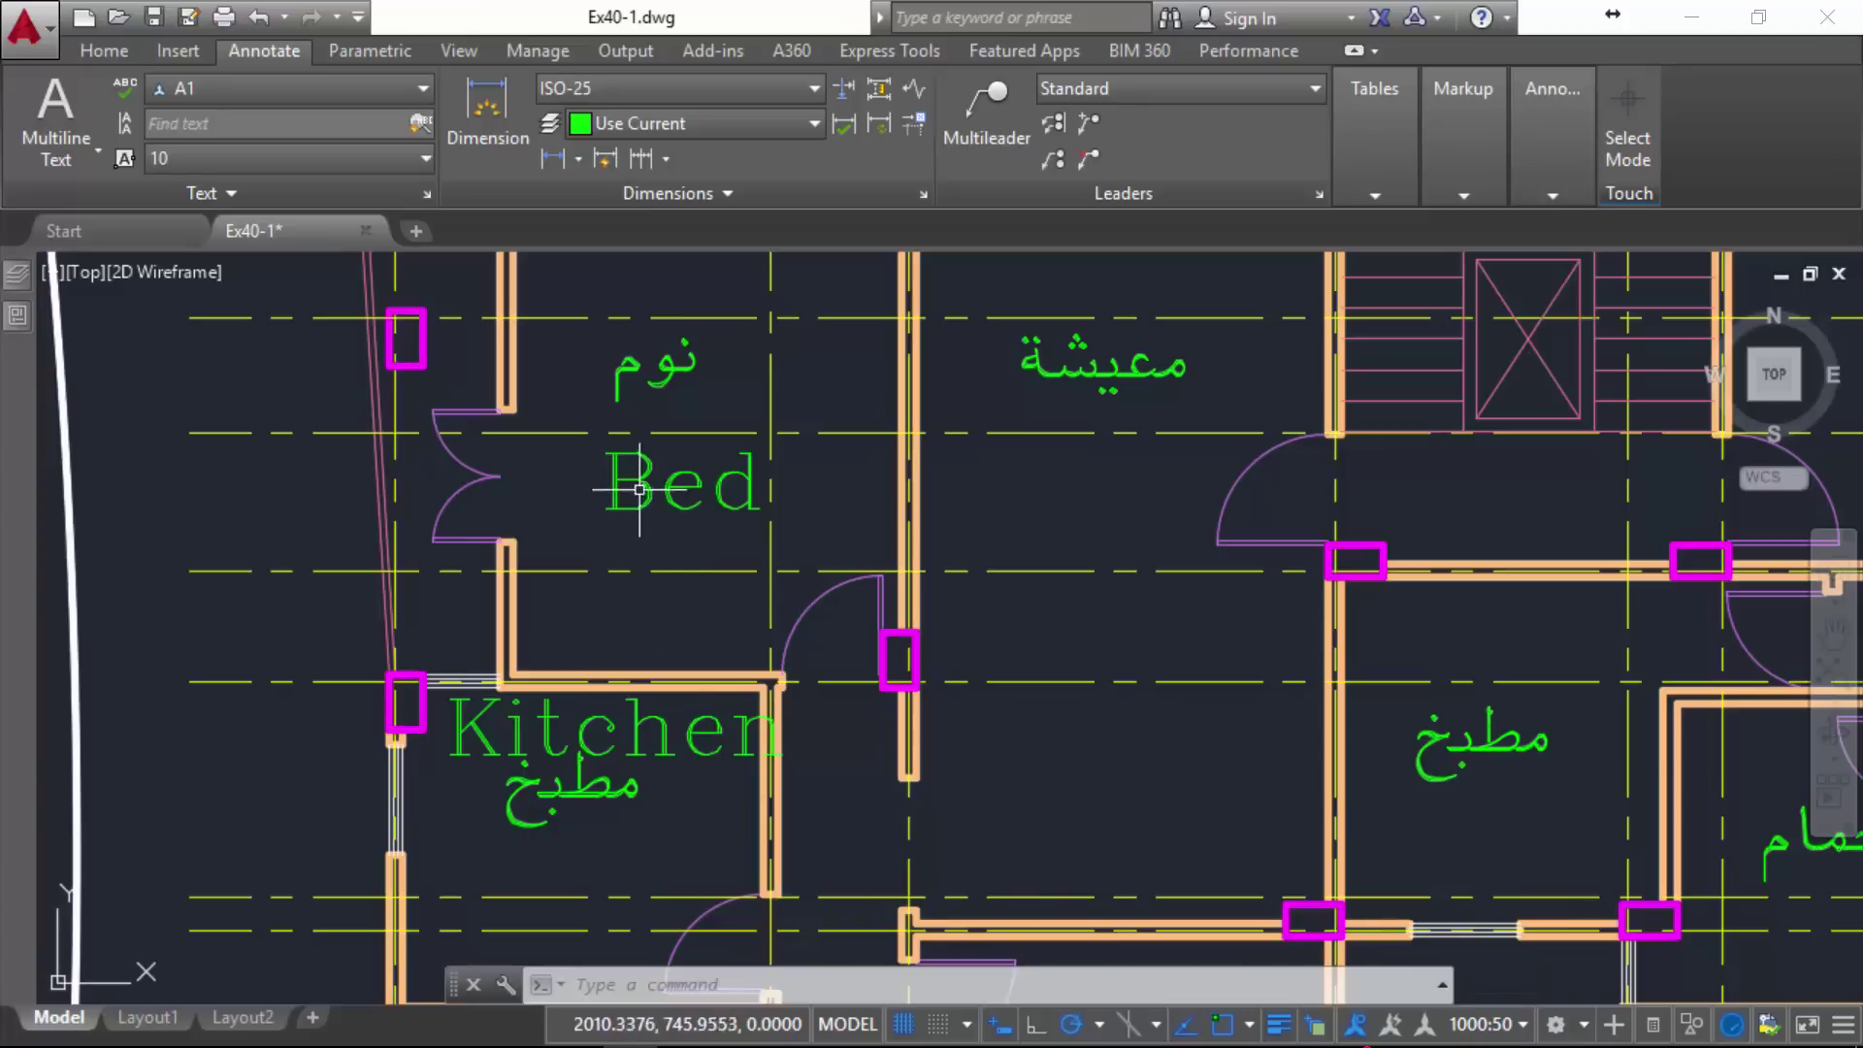
pyautogui.click(1529, 177)
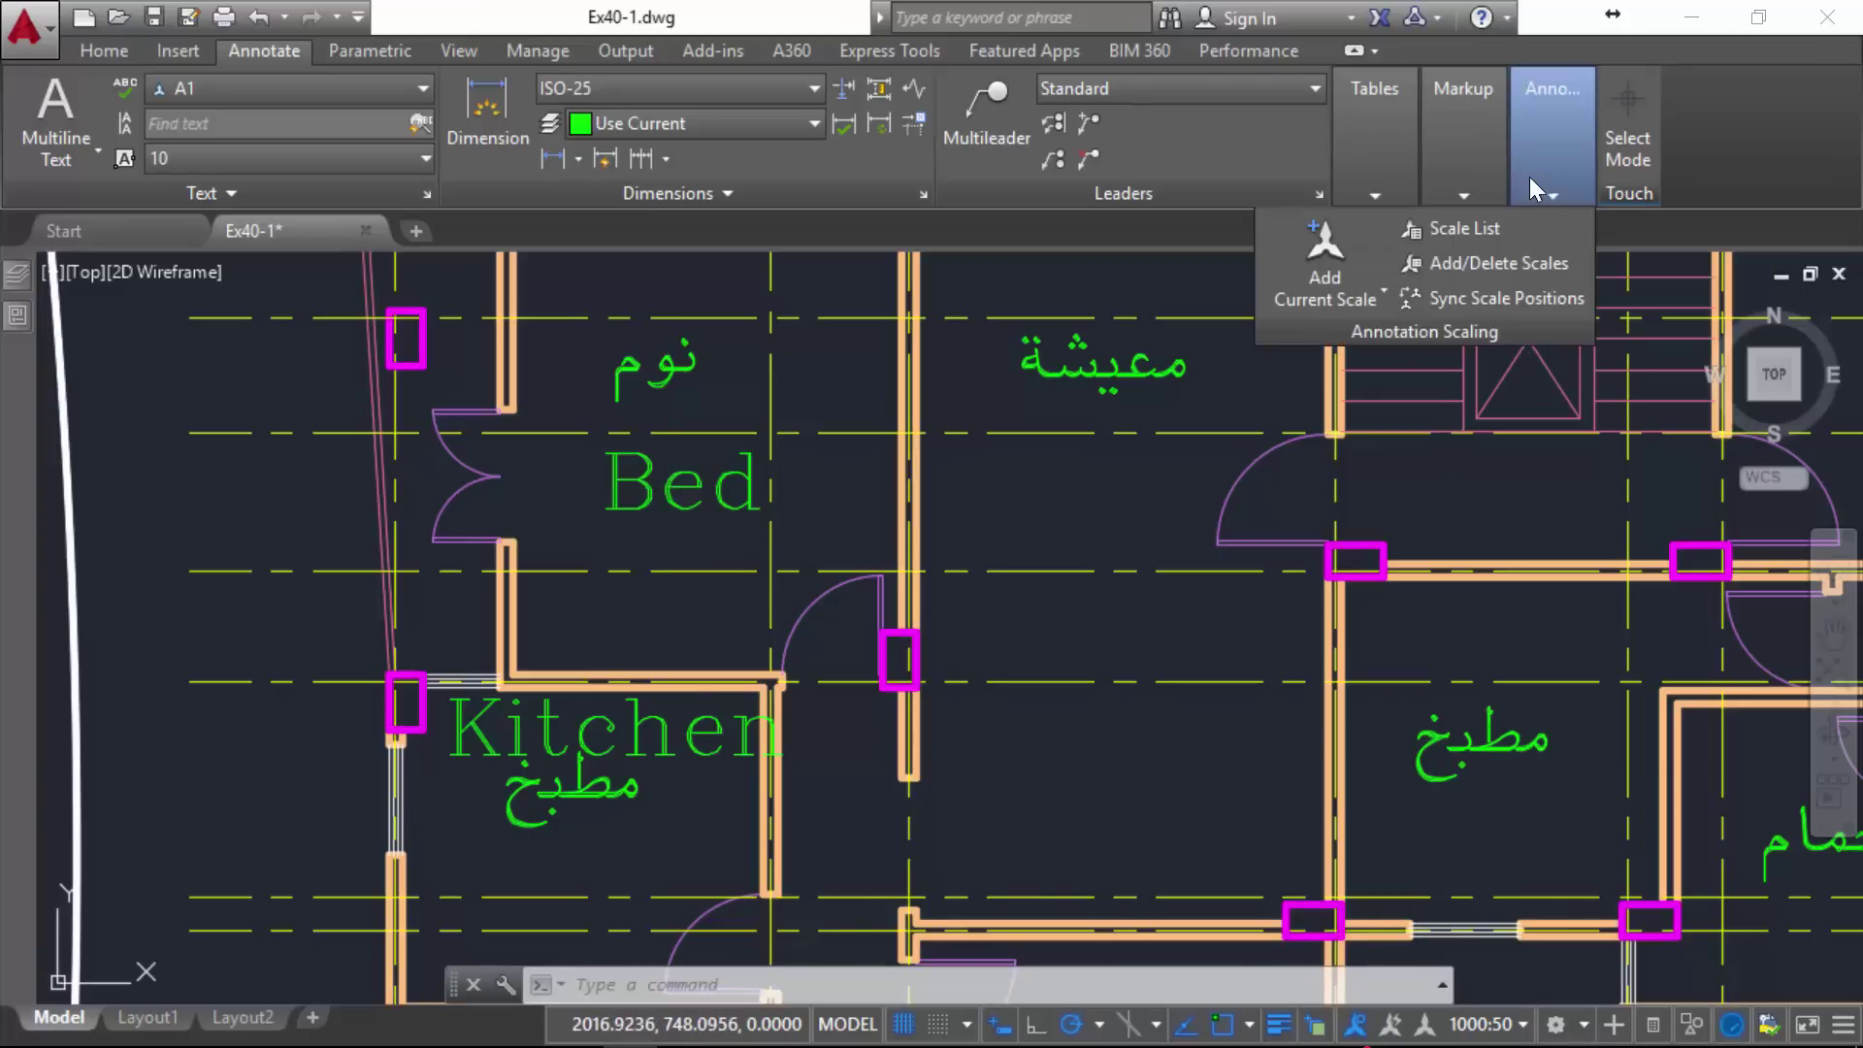
# - Run OBJECTSCALE on the Bed label to review its annotation scales
pyautogui.click(1554, 262)
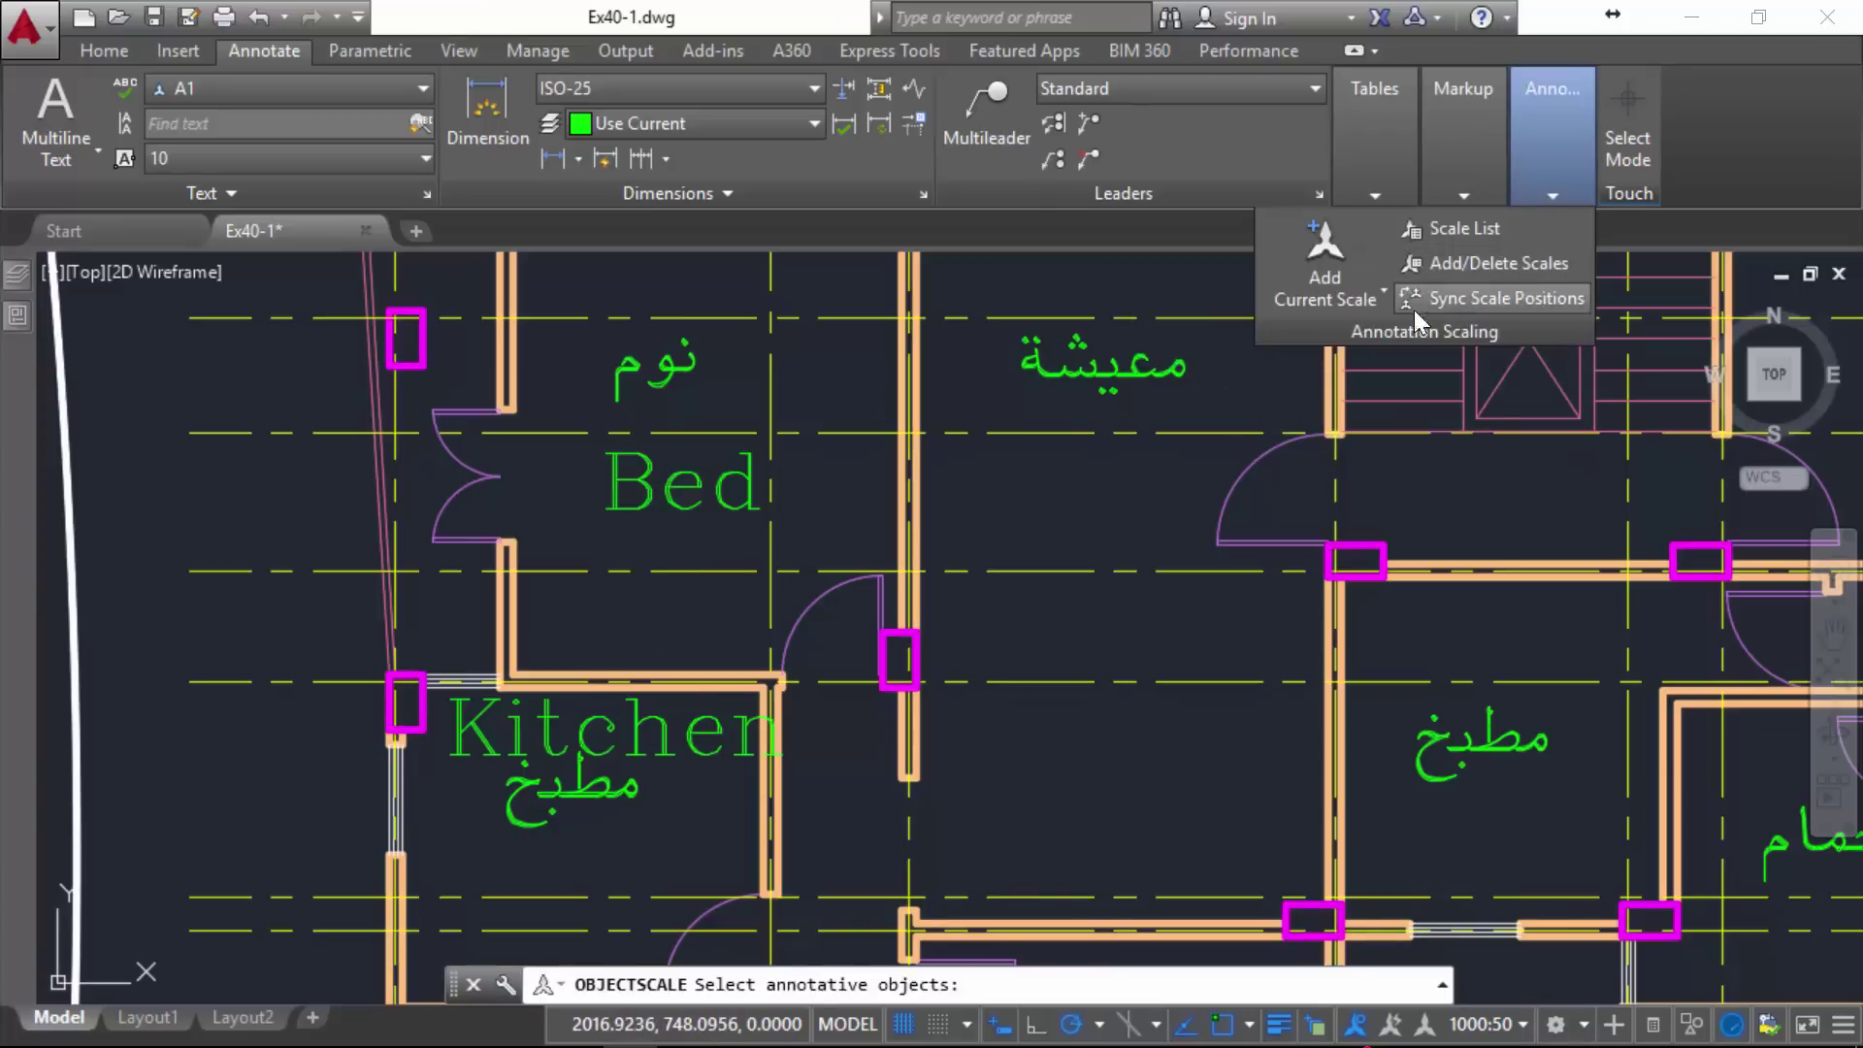
pyautogui.click(752, 503)
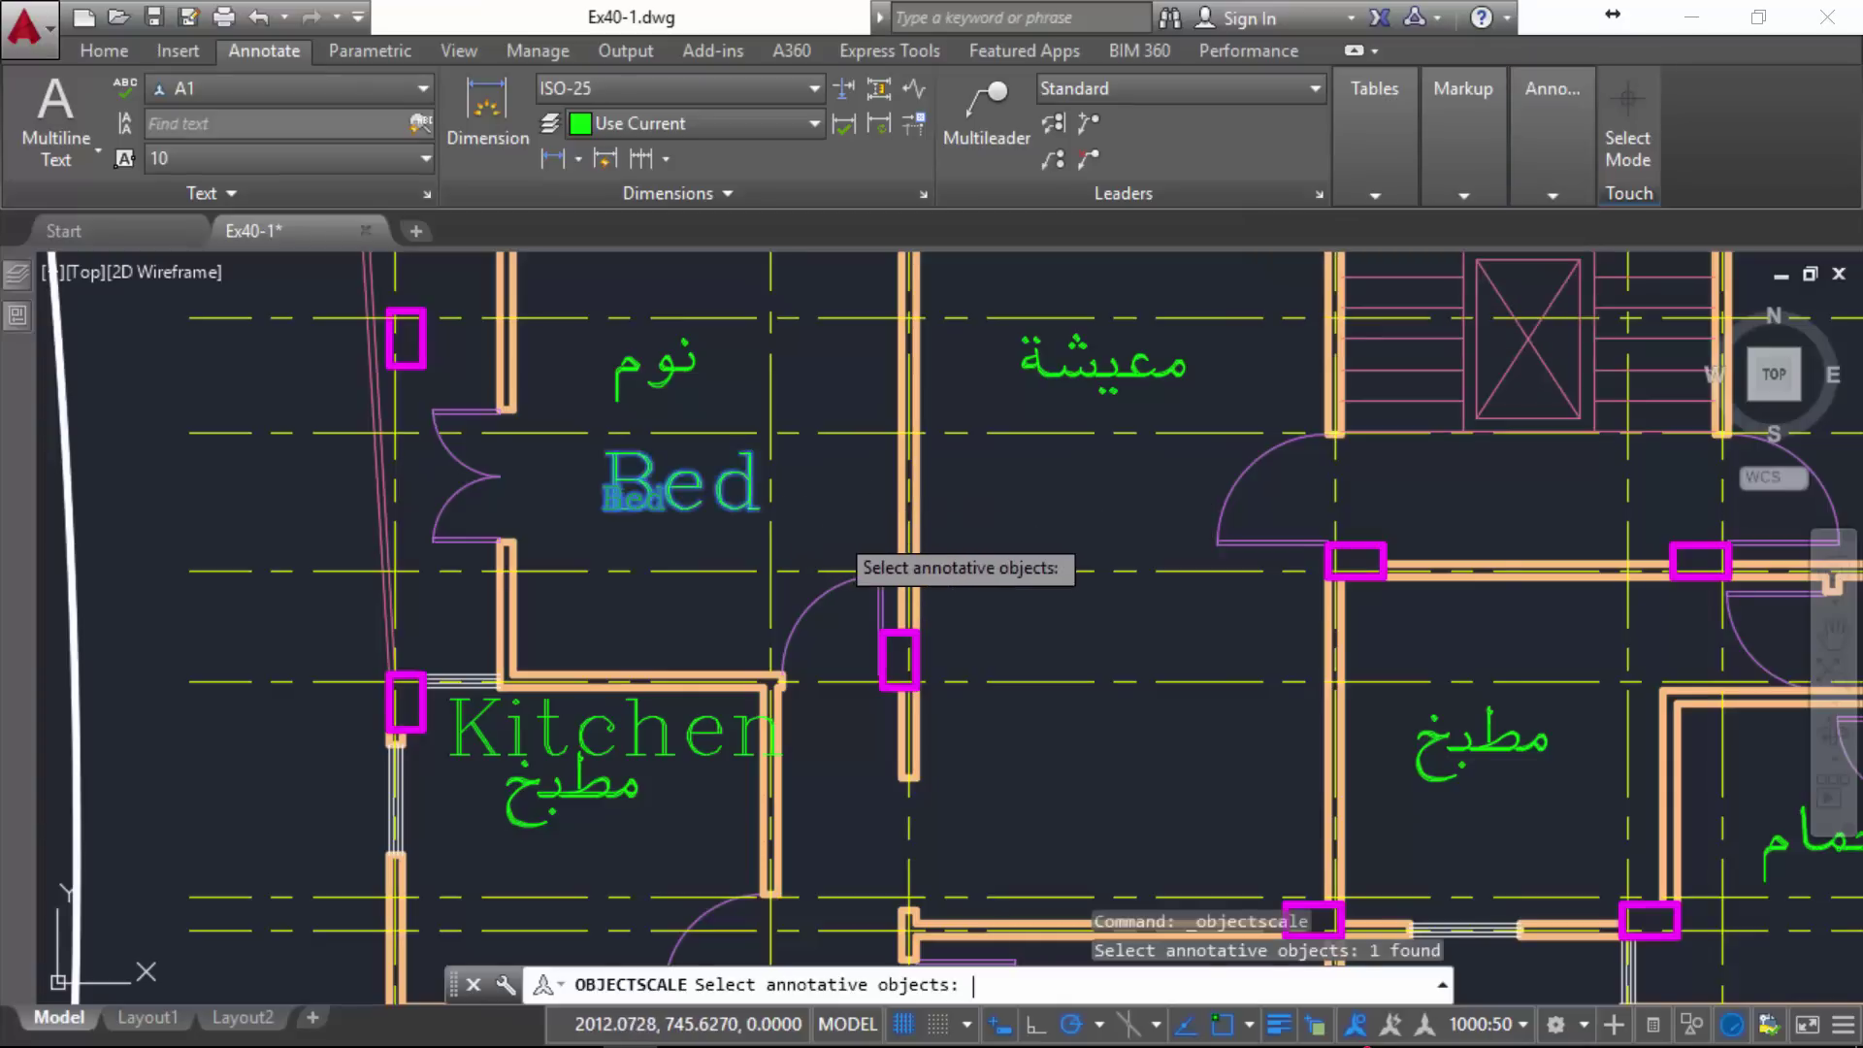
pyautogui.press('Return')
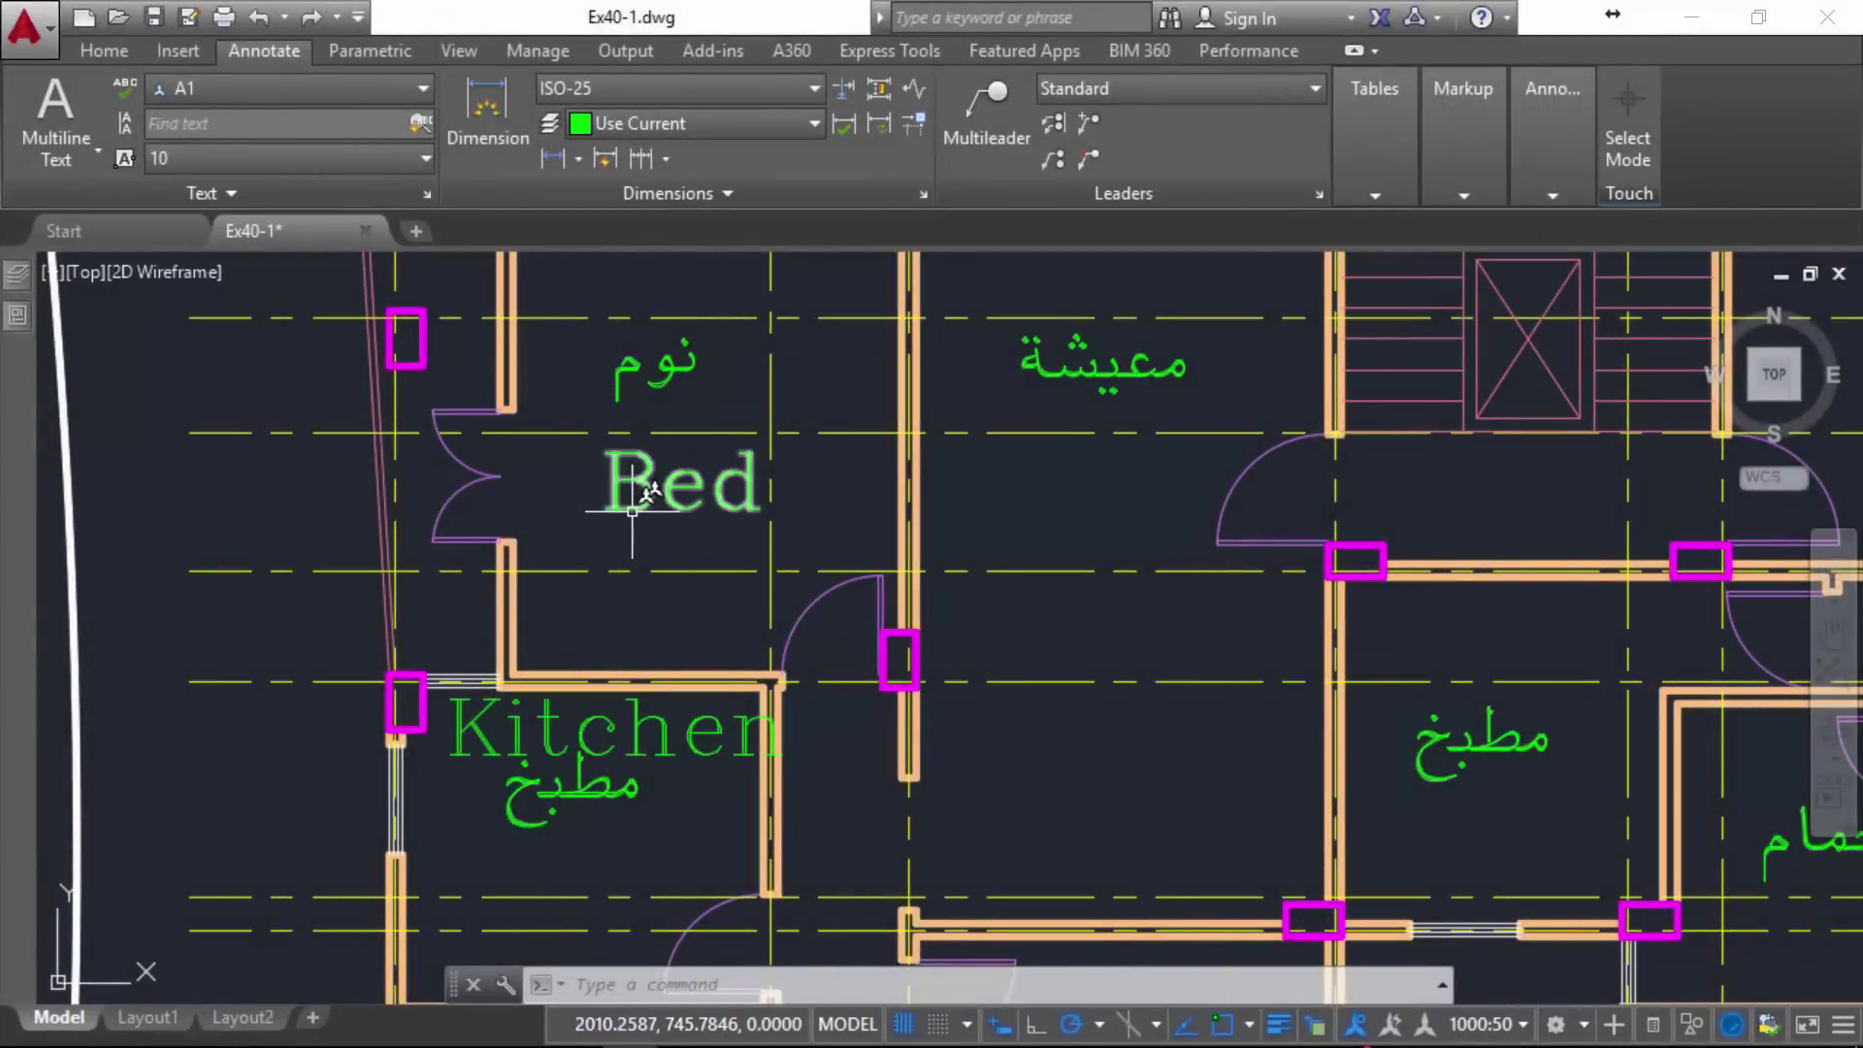
pyautogui.click(626, 524)
pyautogui.click(612, 486)
pyautogui.scroll(2, 617, 526)
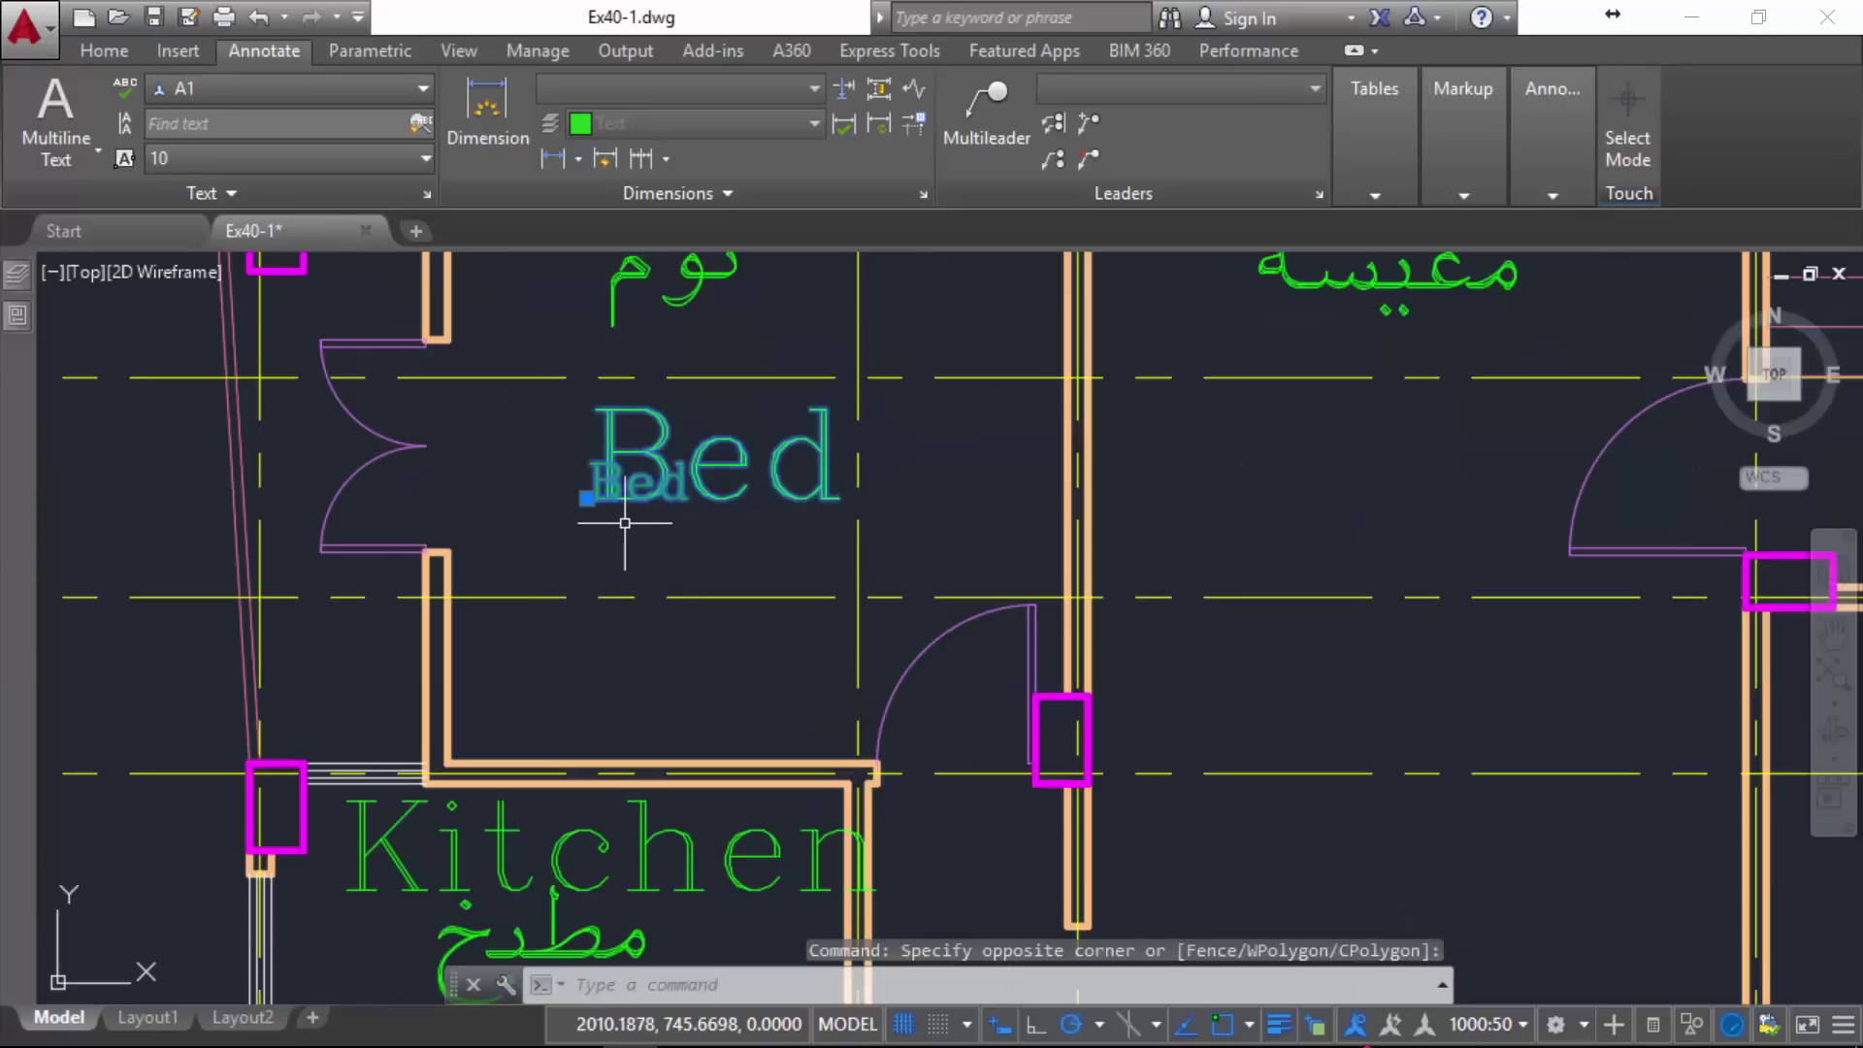
pyautogui.scroll(2, 701, 491)
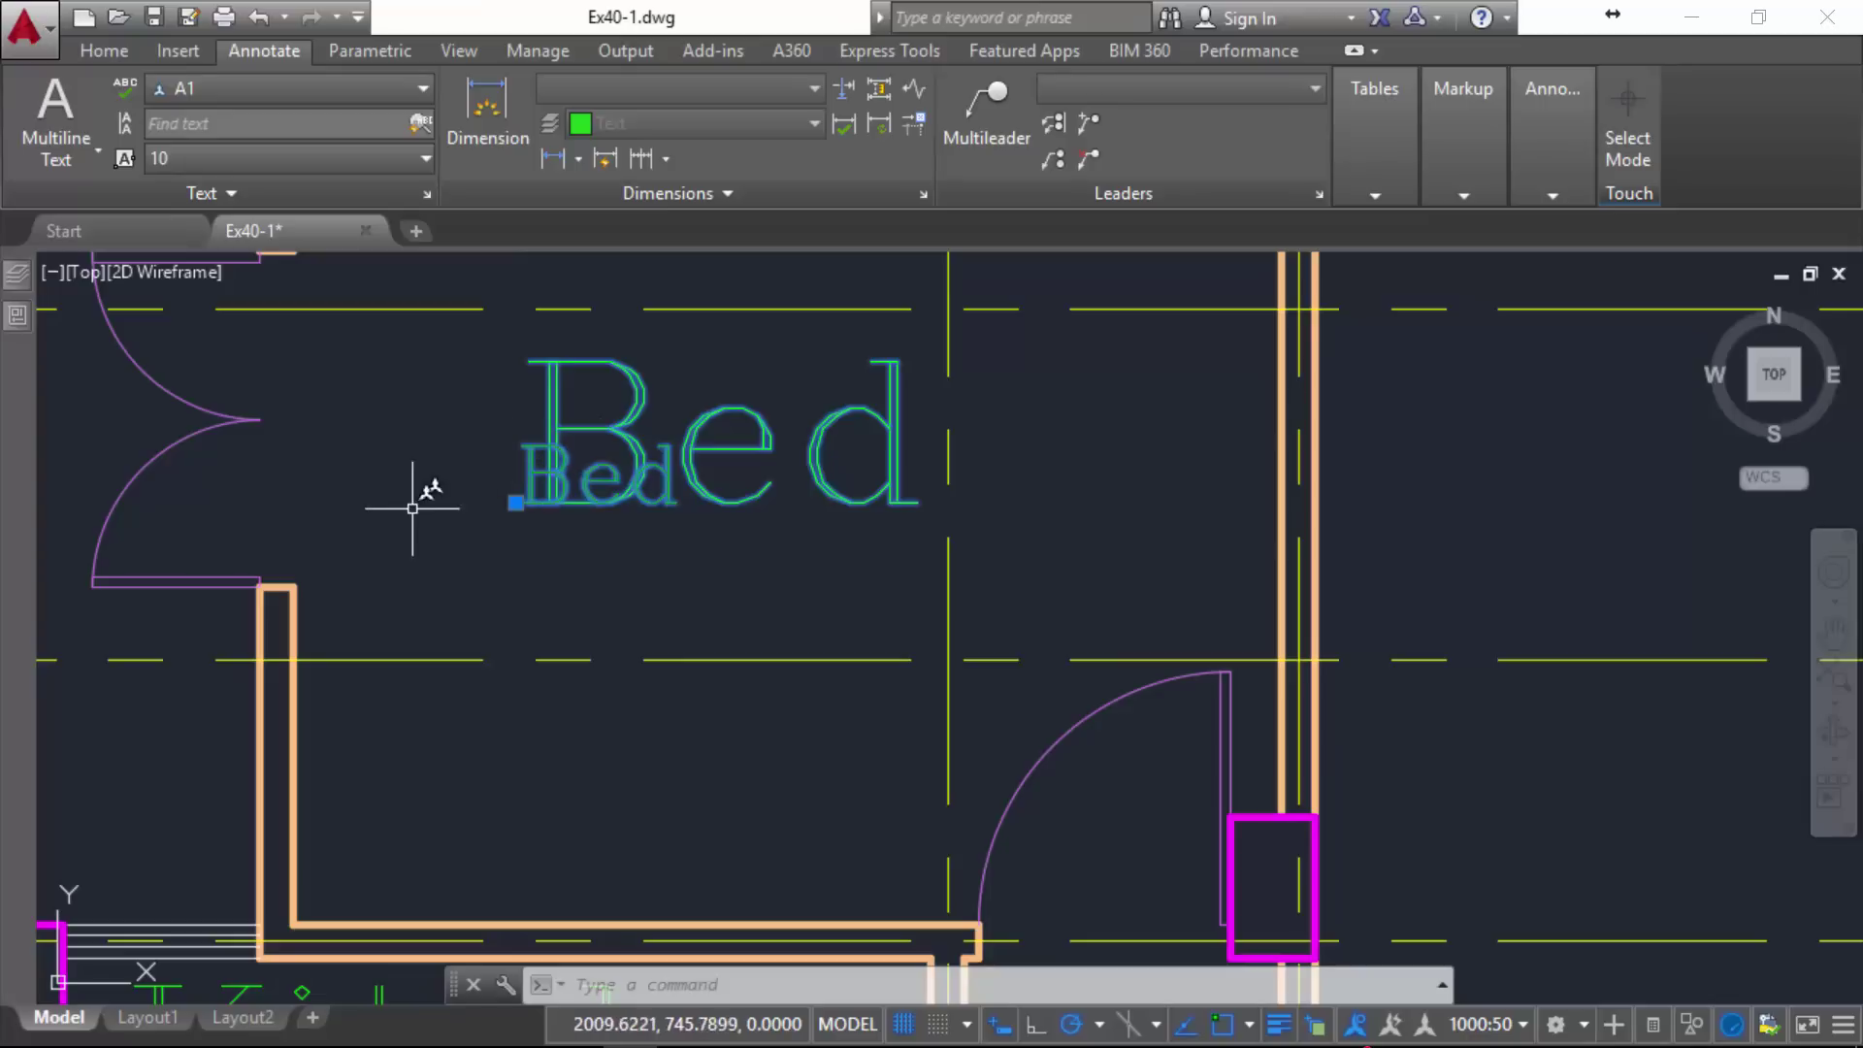
pyautogui.scroll(-2, 770, 456)
pyautogui.press('Escape')
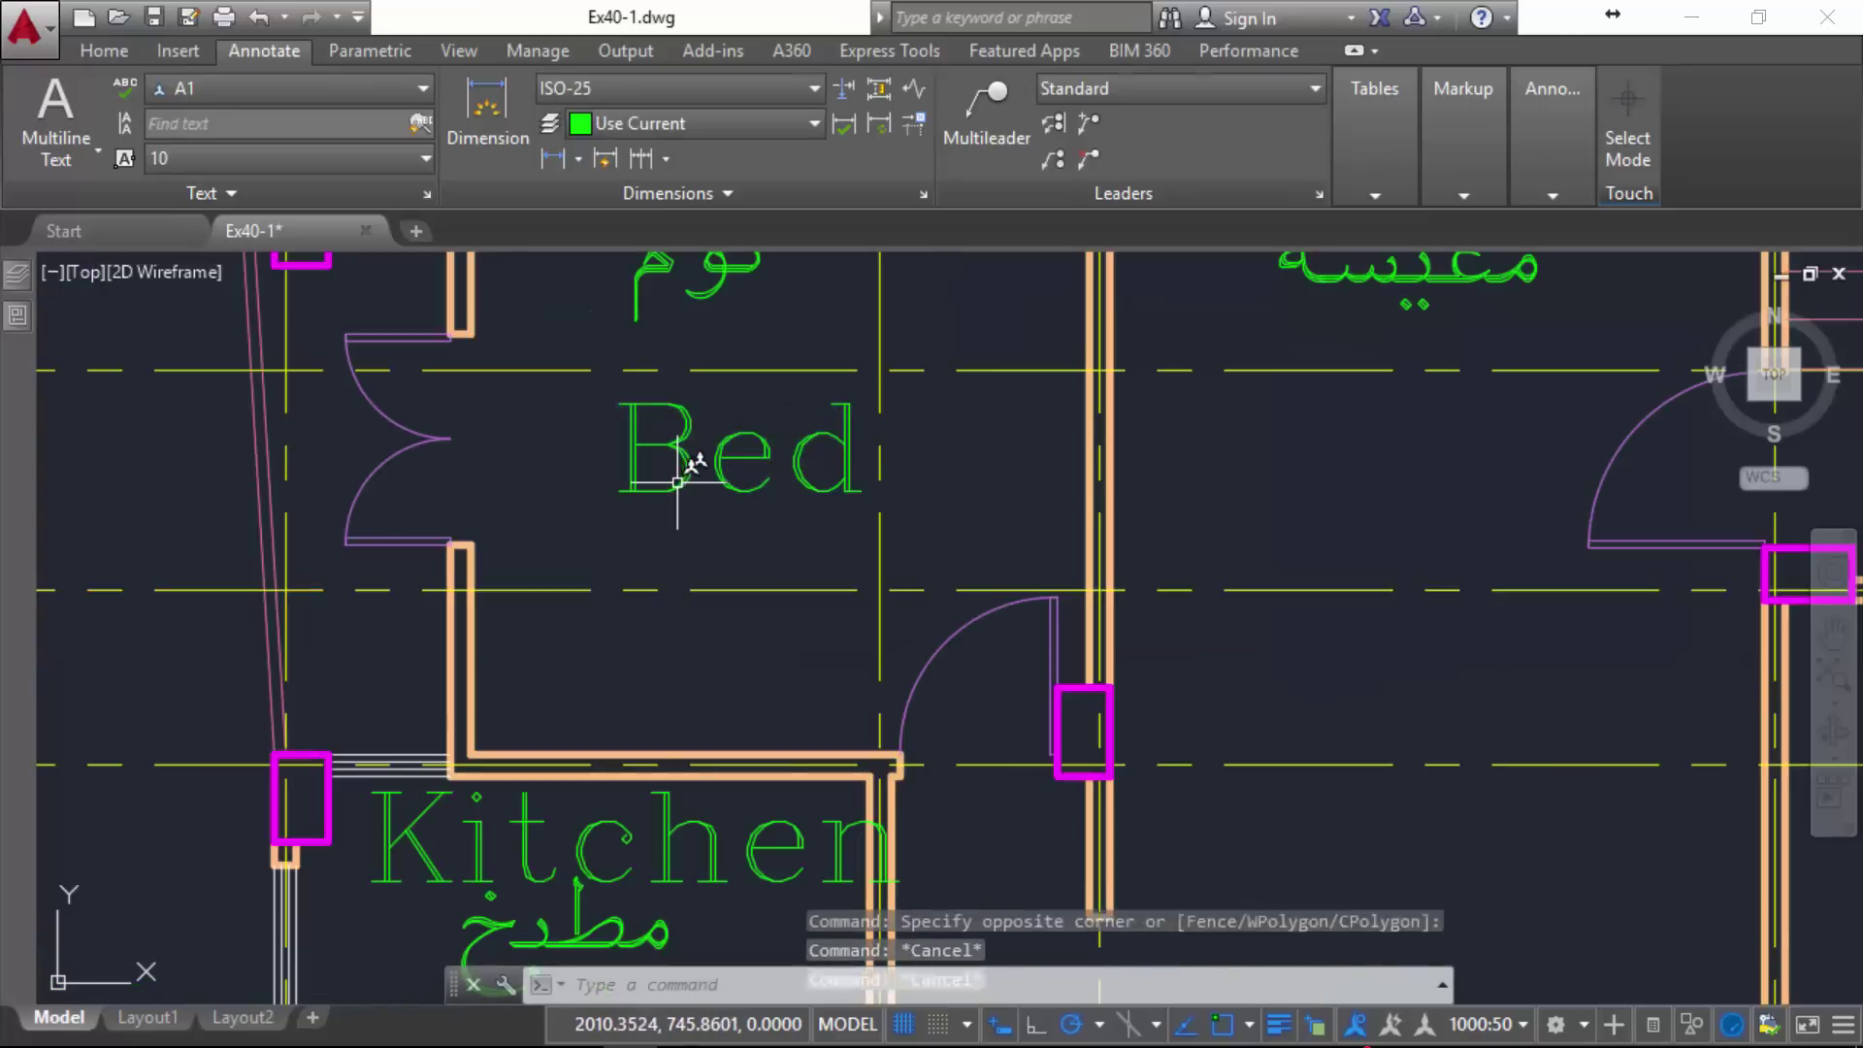
pyautogui.press('Escape')
pyautogui.press('Escape')
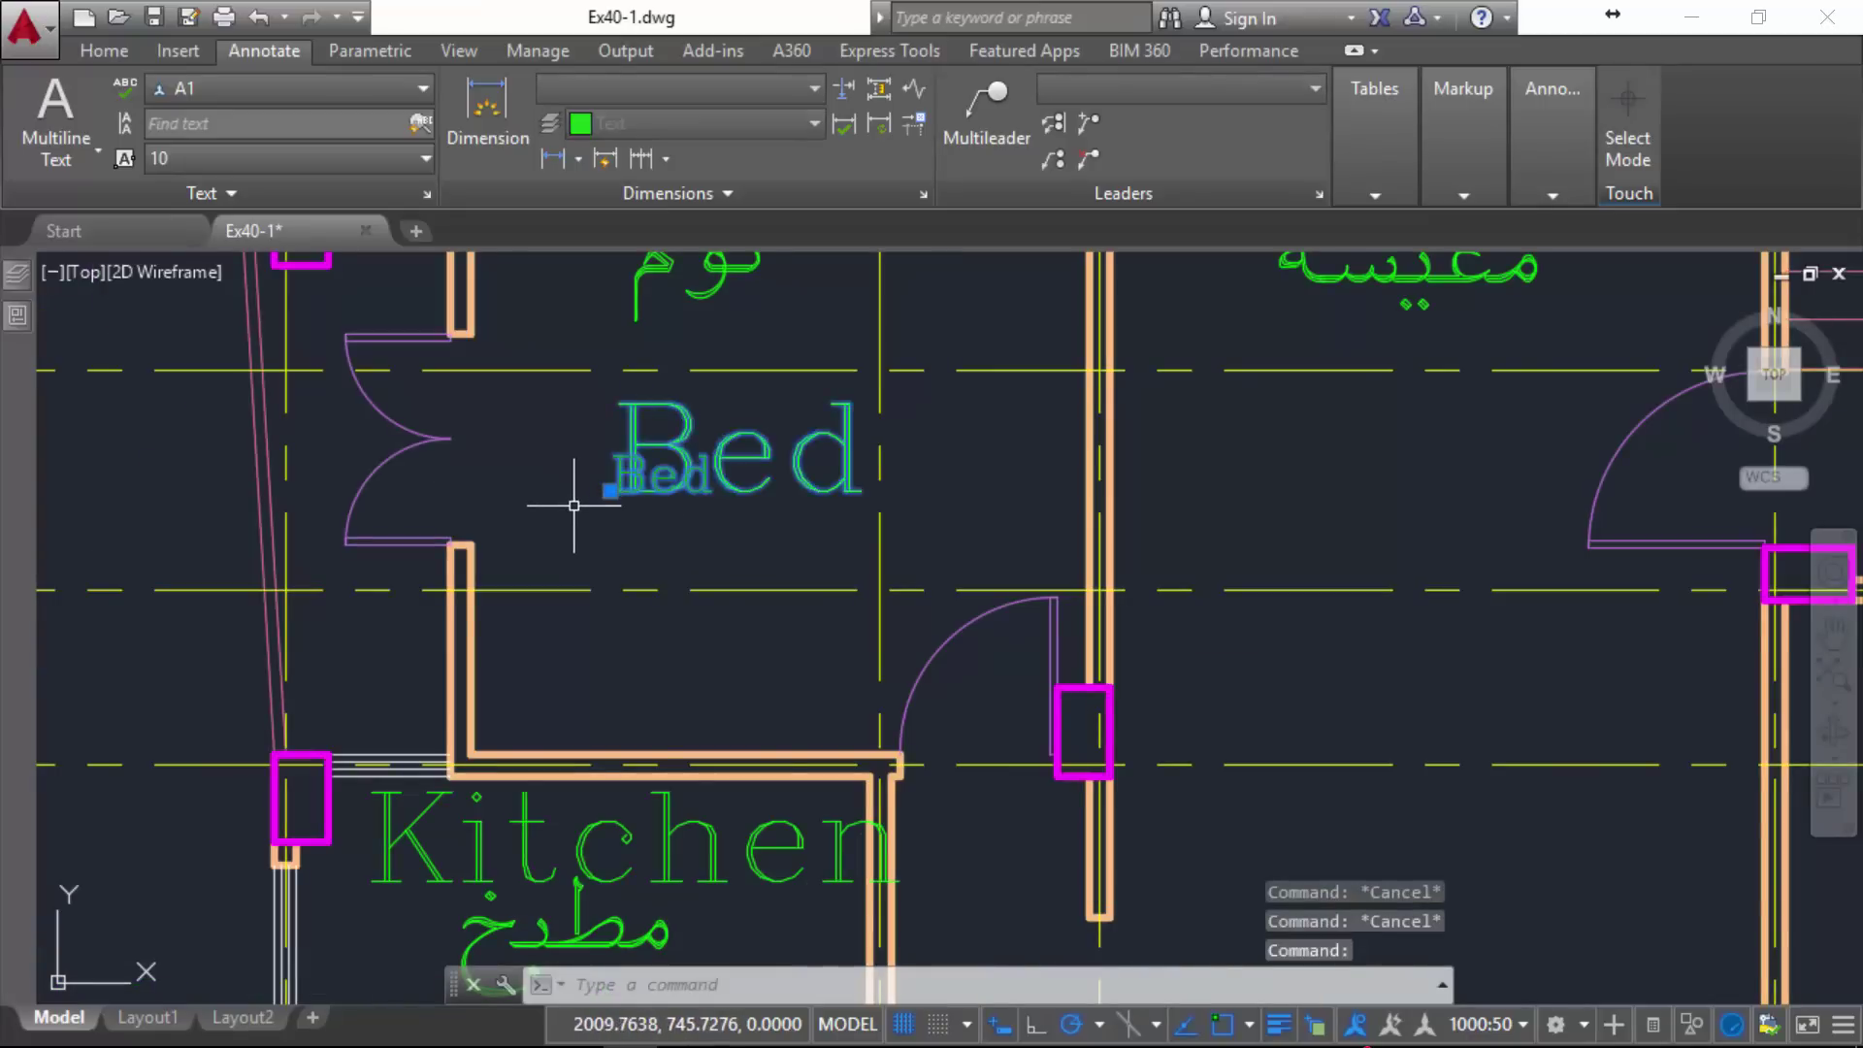
pyautogui.write('m')
# - Move the Bed label slightly to the left
pyautogui.press('Return')
pyautogui.click(620, 482)
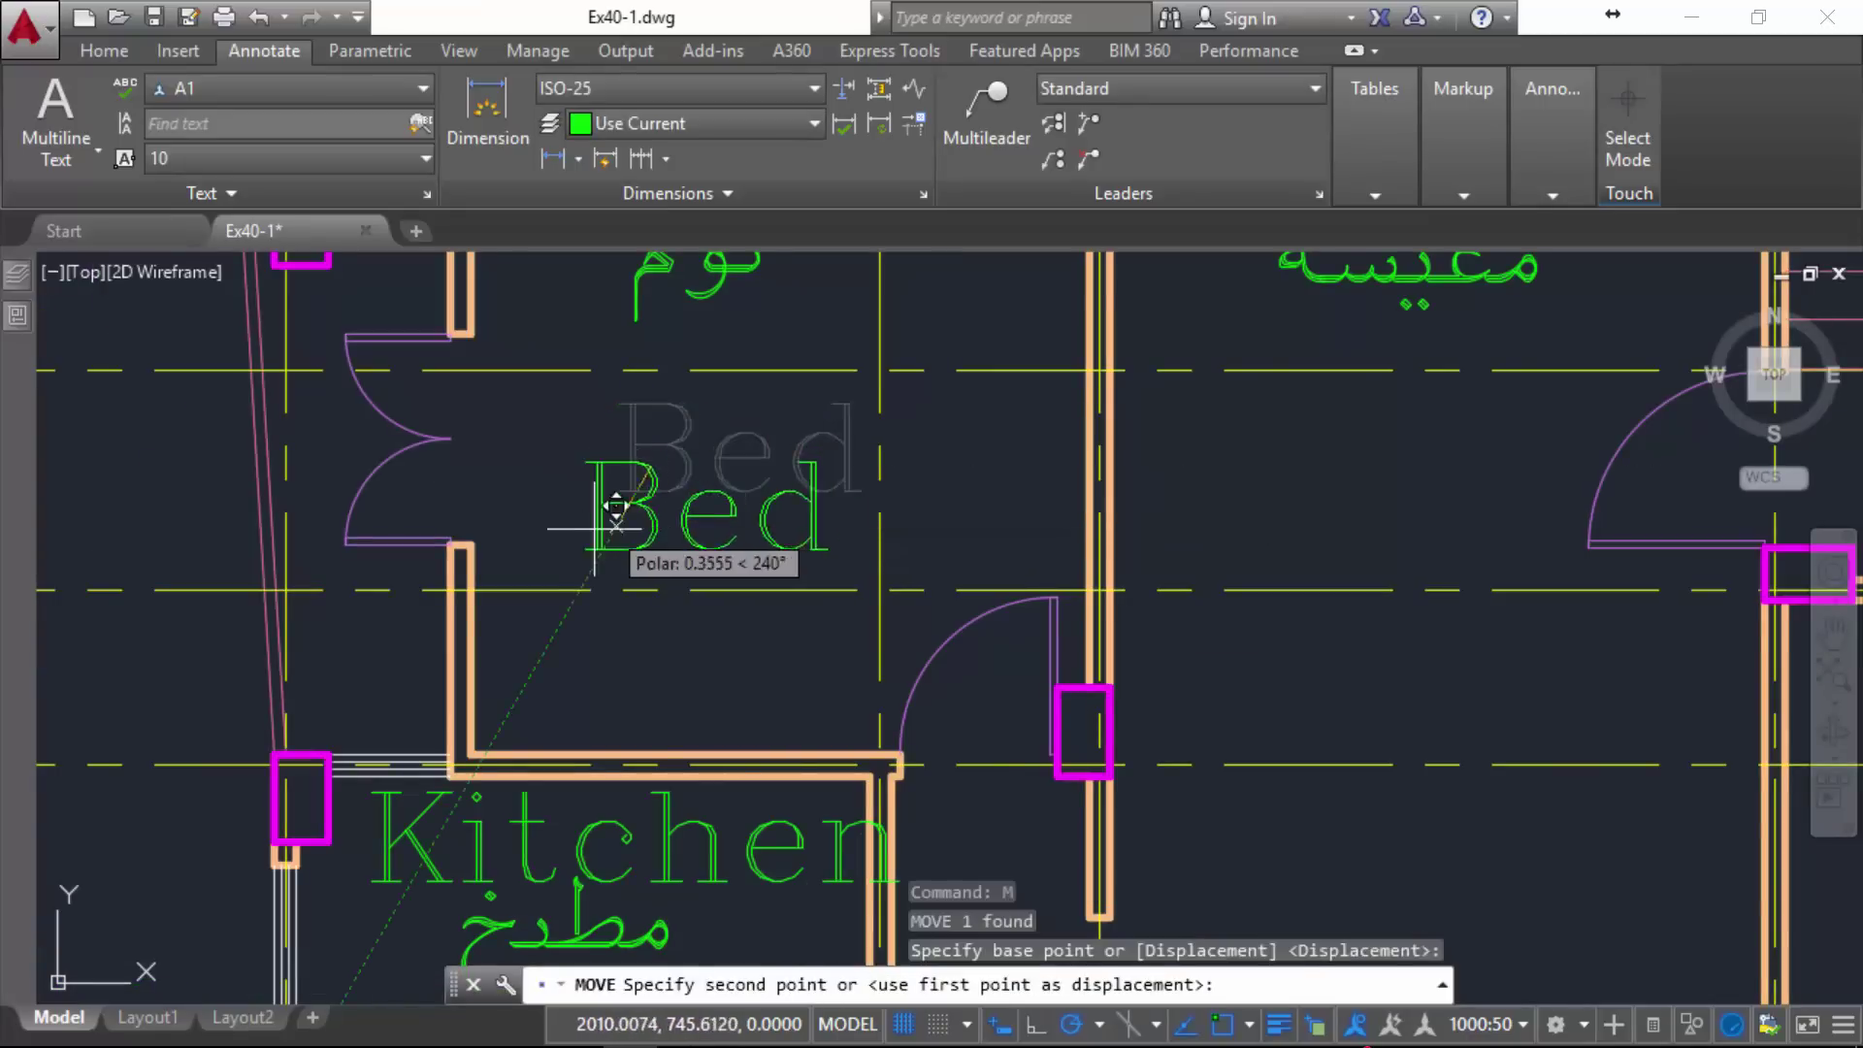
pyautogui.click(602, 467)
pyautogui.press('Escape')
pyautogui.press('Escape')
# - Grip-move the Bed label's 1000:50 representation above the Arabic bedroom label, then check Layout1
pyautogui.click(579, 520)
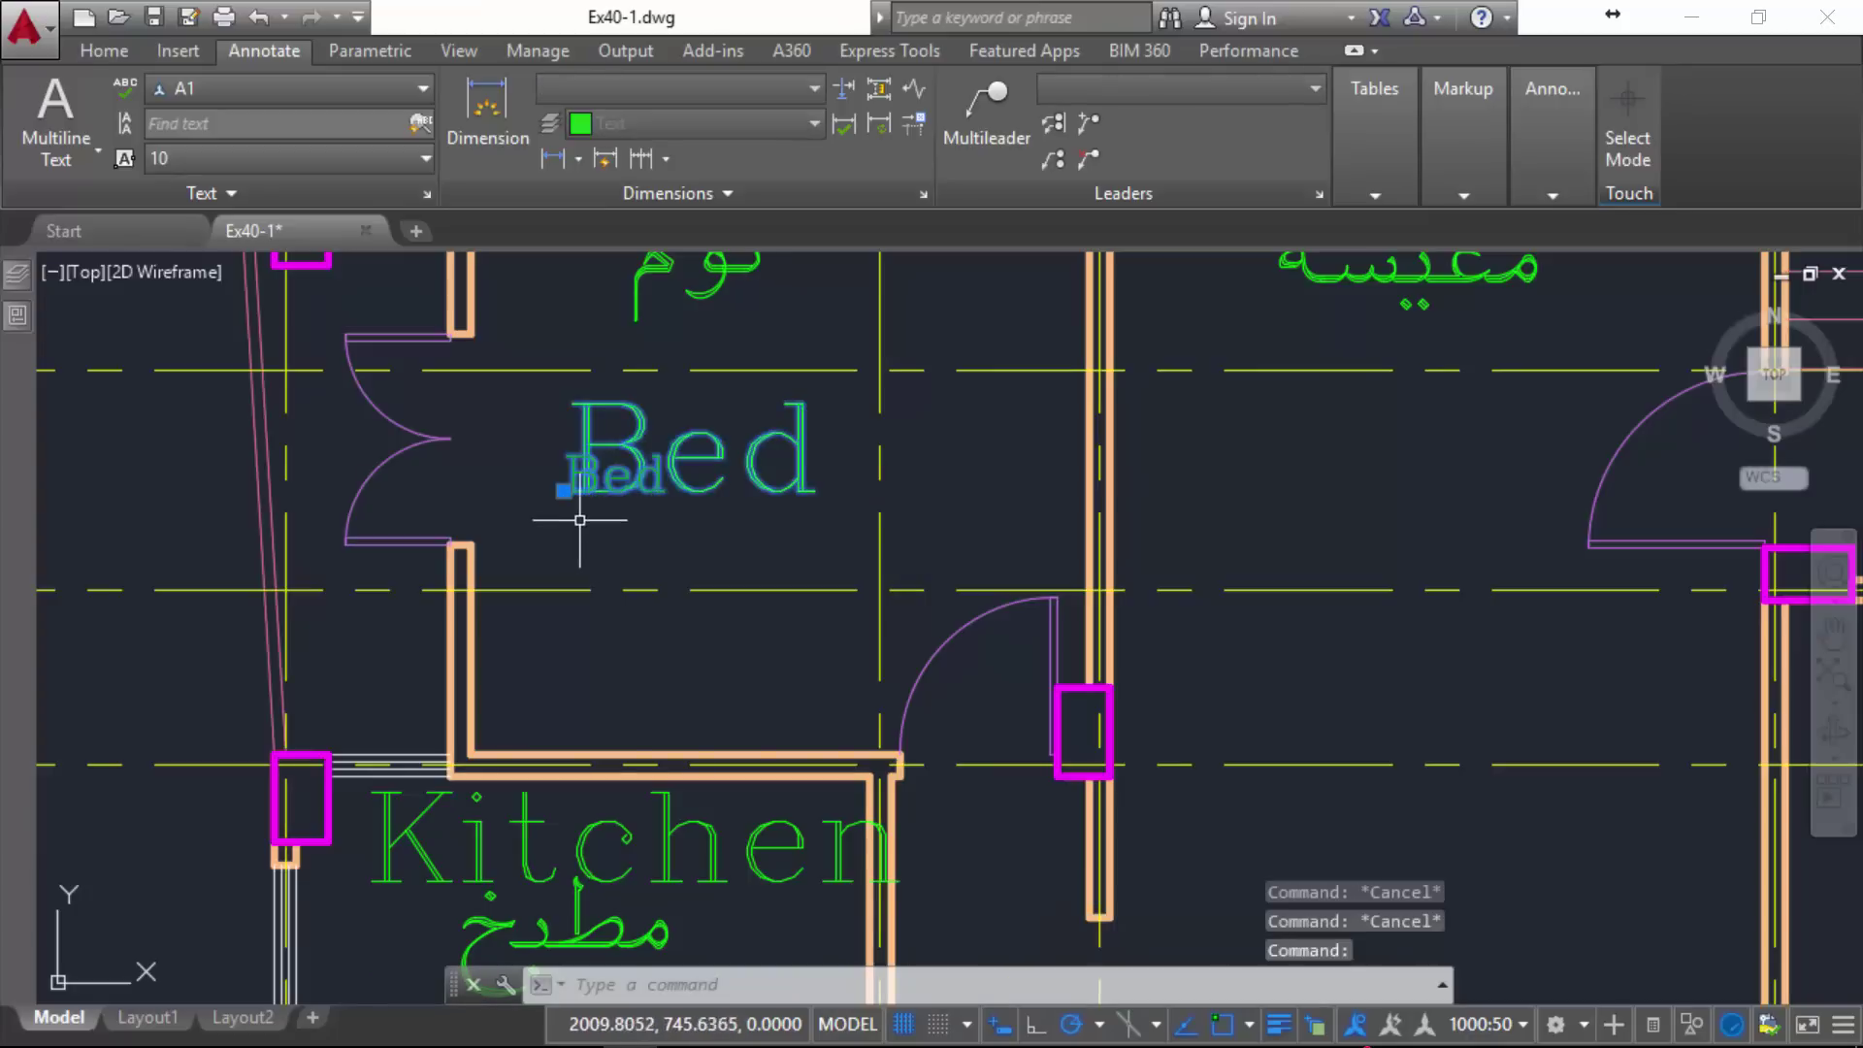
pyautogui.moveTo(582, 447); pyautogui.dragTo(558, 676, button='middle')
pyautogui.click(556, 676)
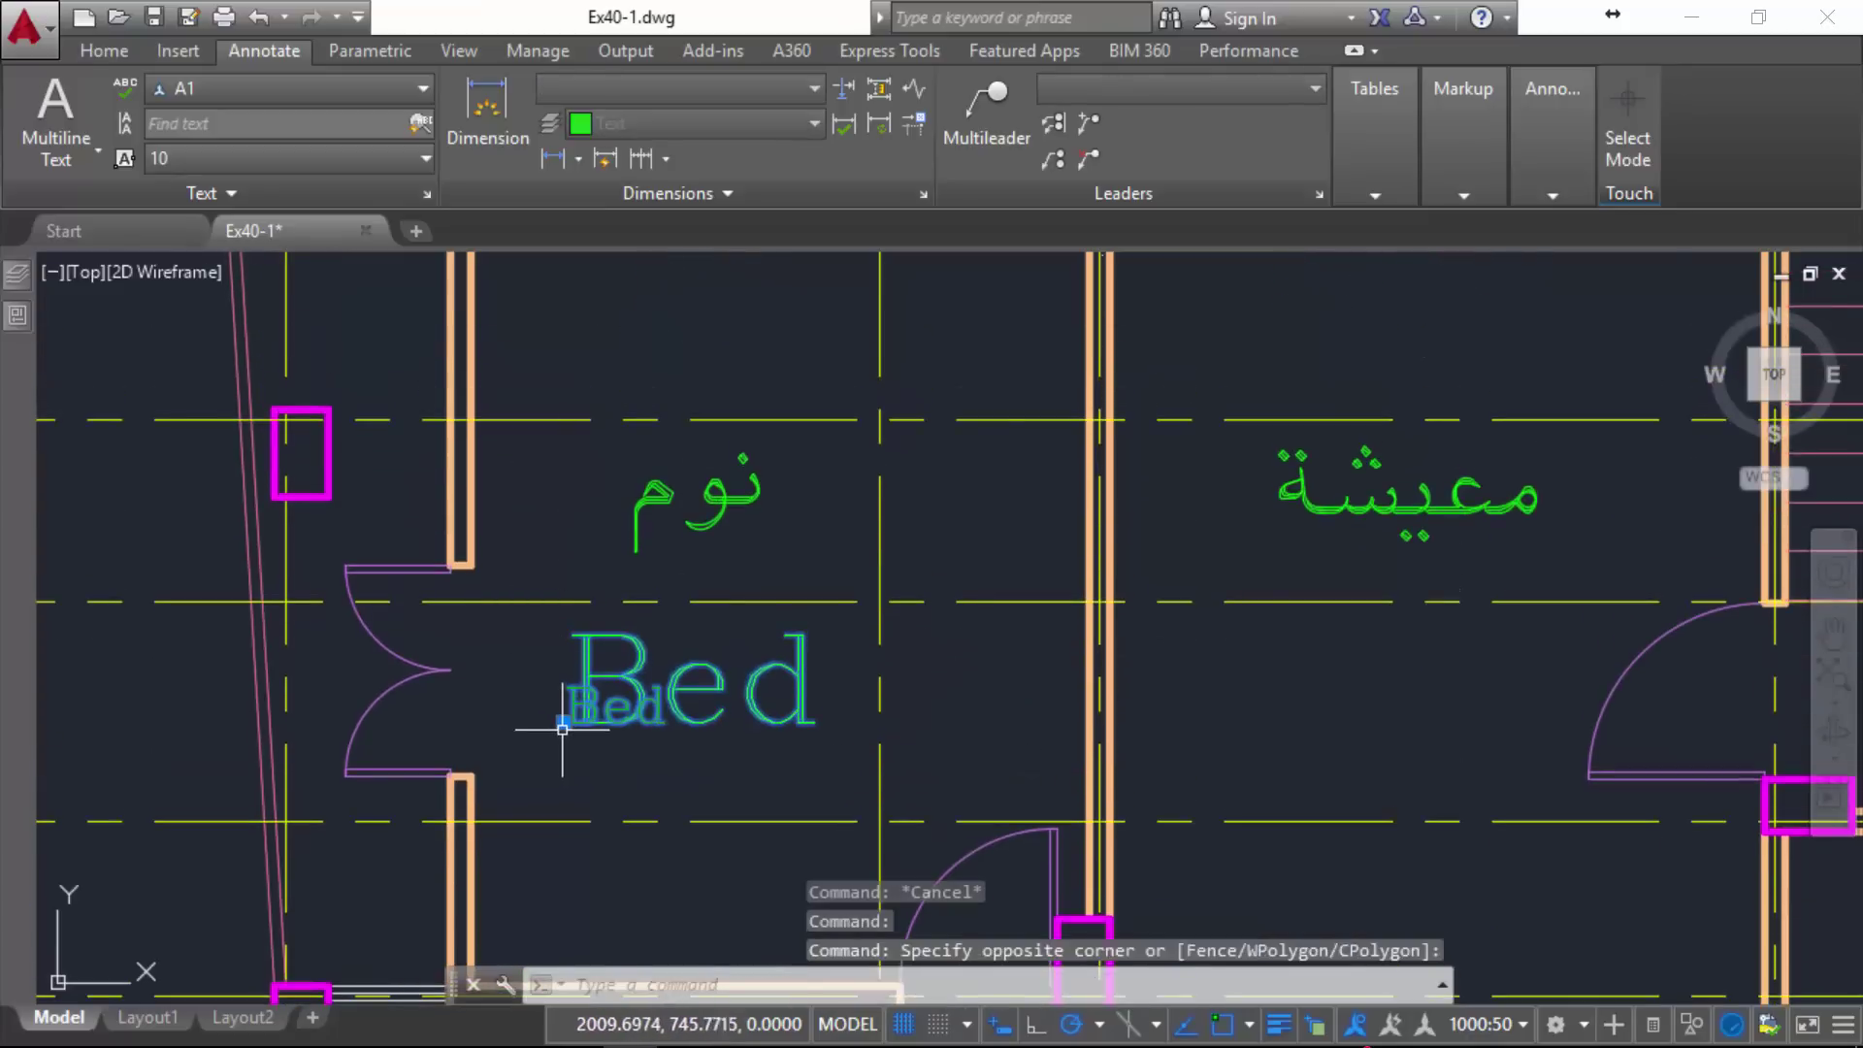
pyautogui.click(563, 726)
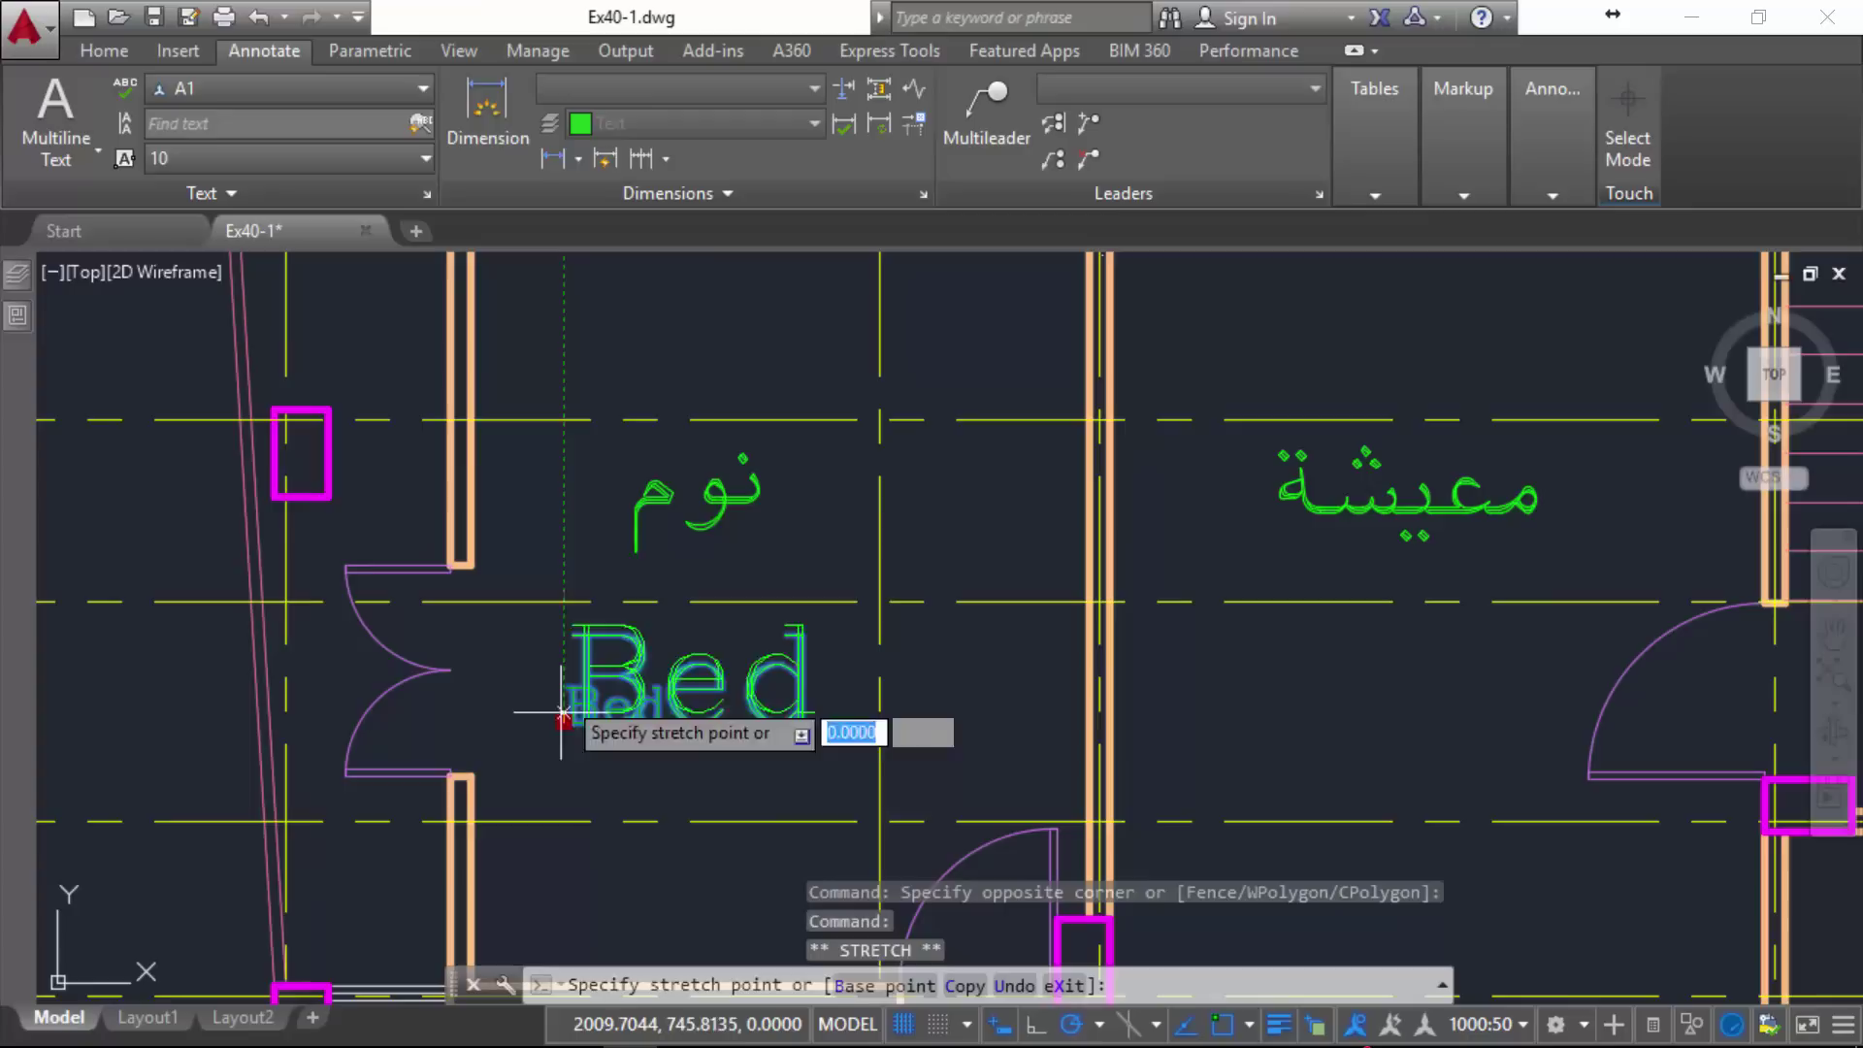
pyautogui.click(564, 391)
pyautogui.press('Escape')
pyautogui.press('Escape')
pyautogui.click(617, 405)
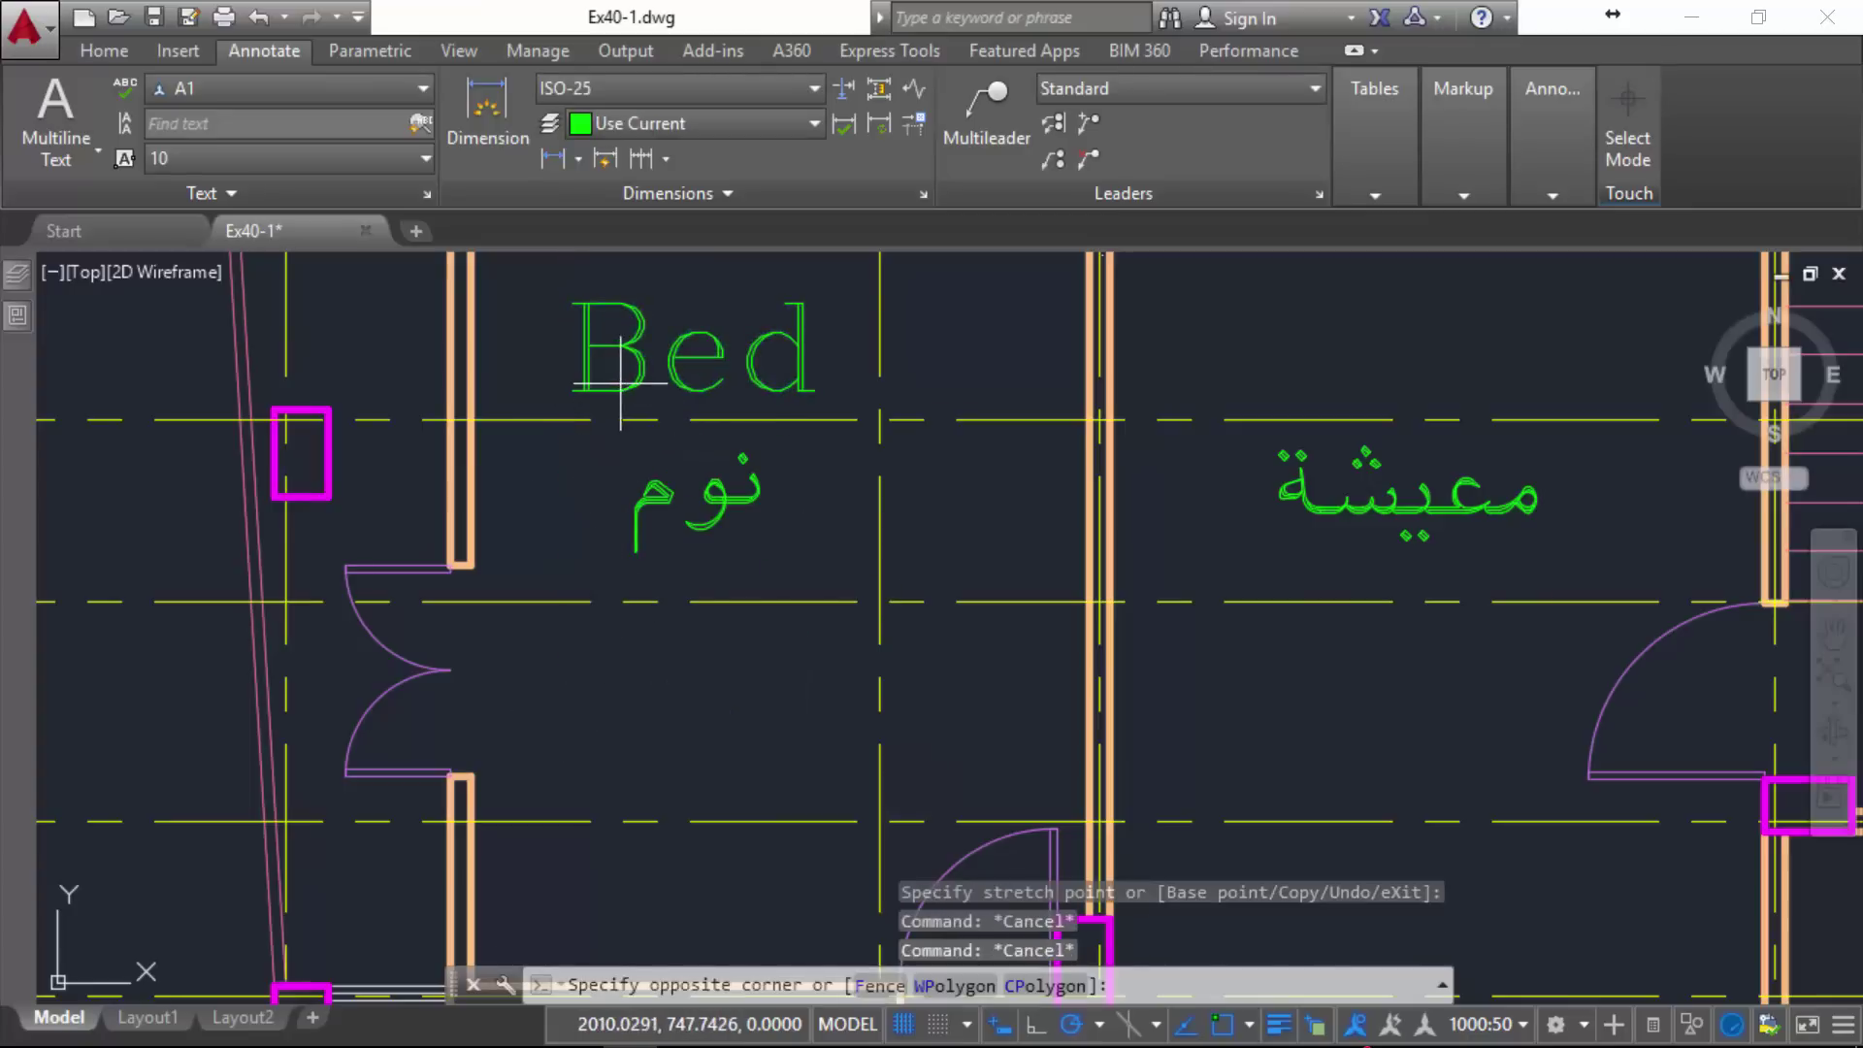
pyautogui.press('Escape')
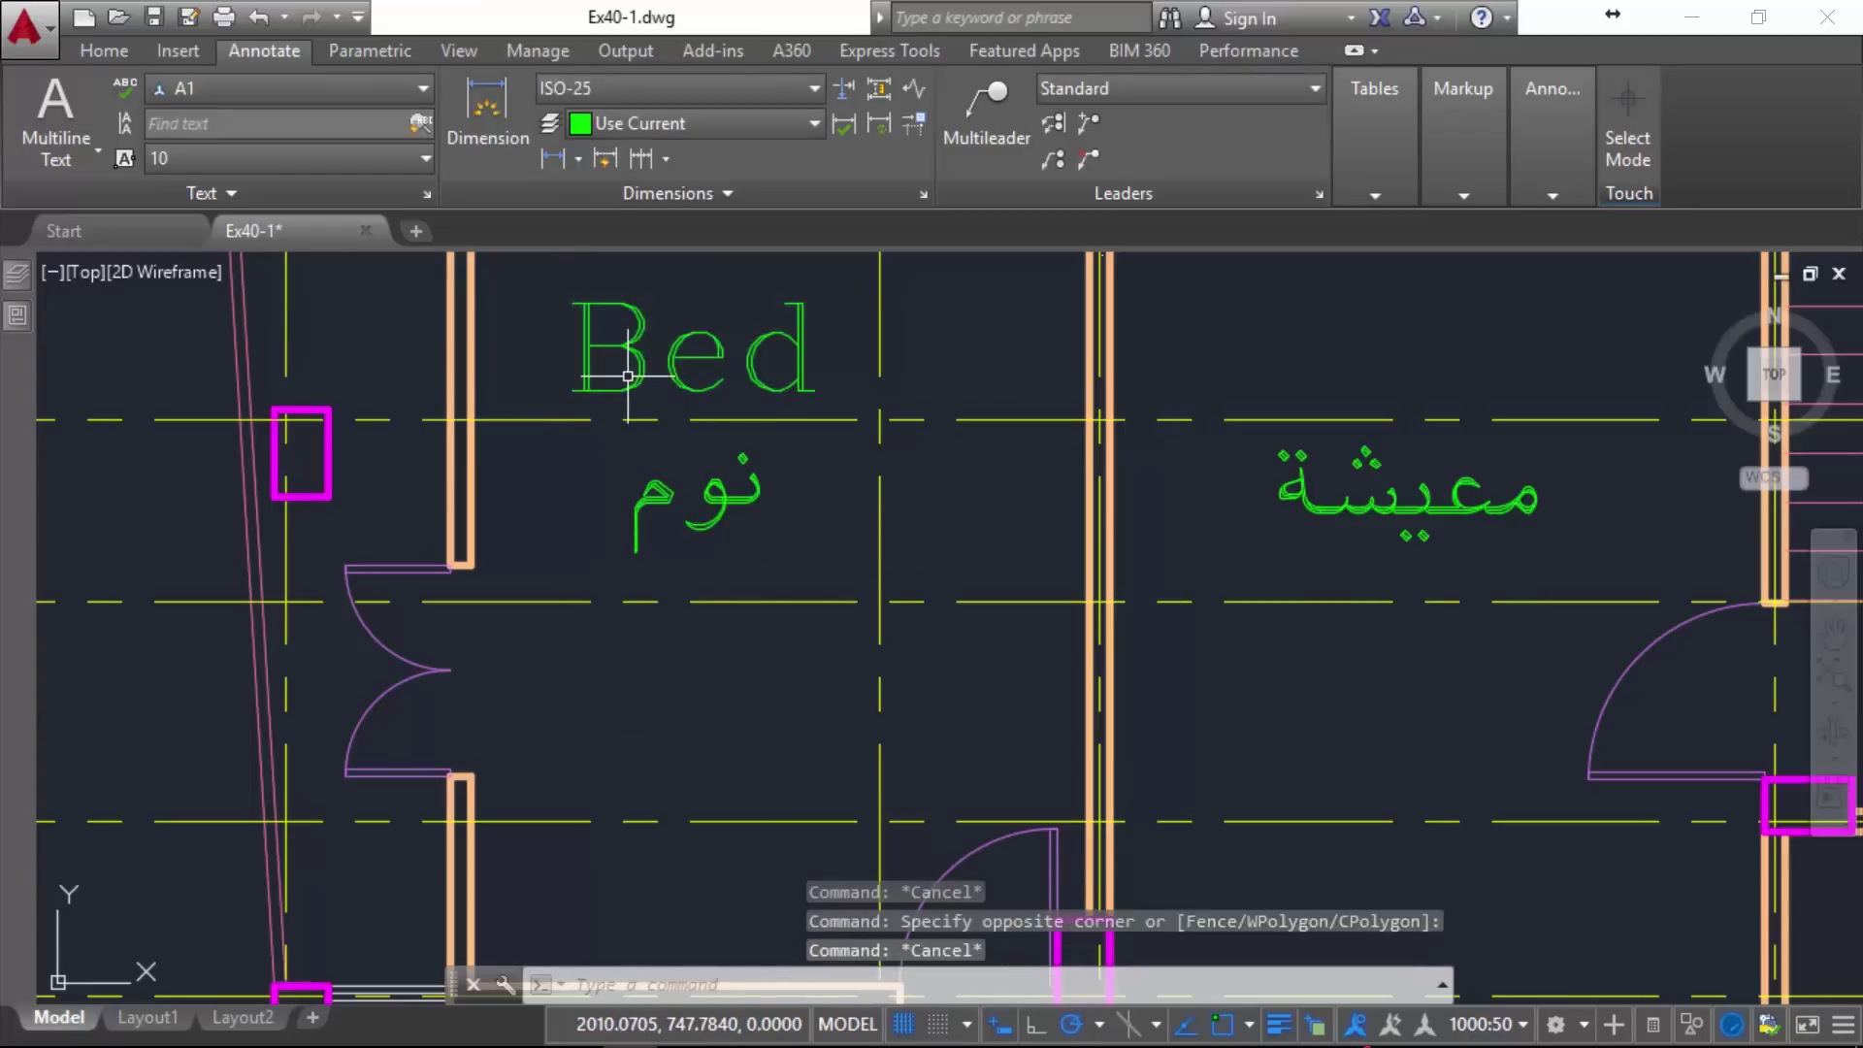
pyautogui.press('Escape')
pyautogui.click(177, 1020)
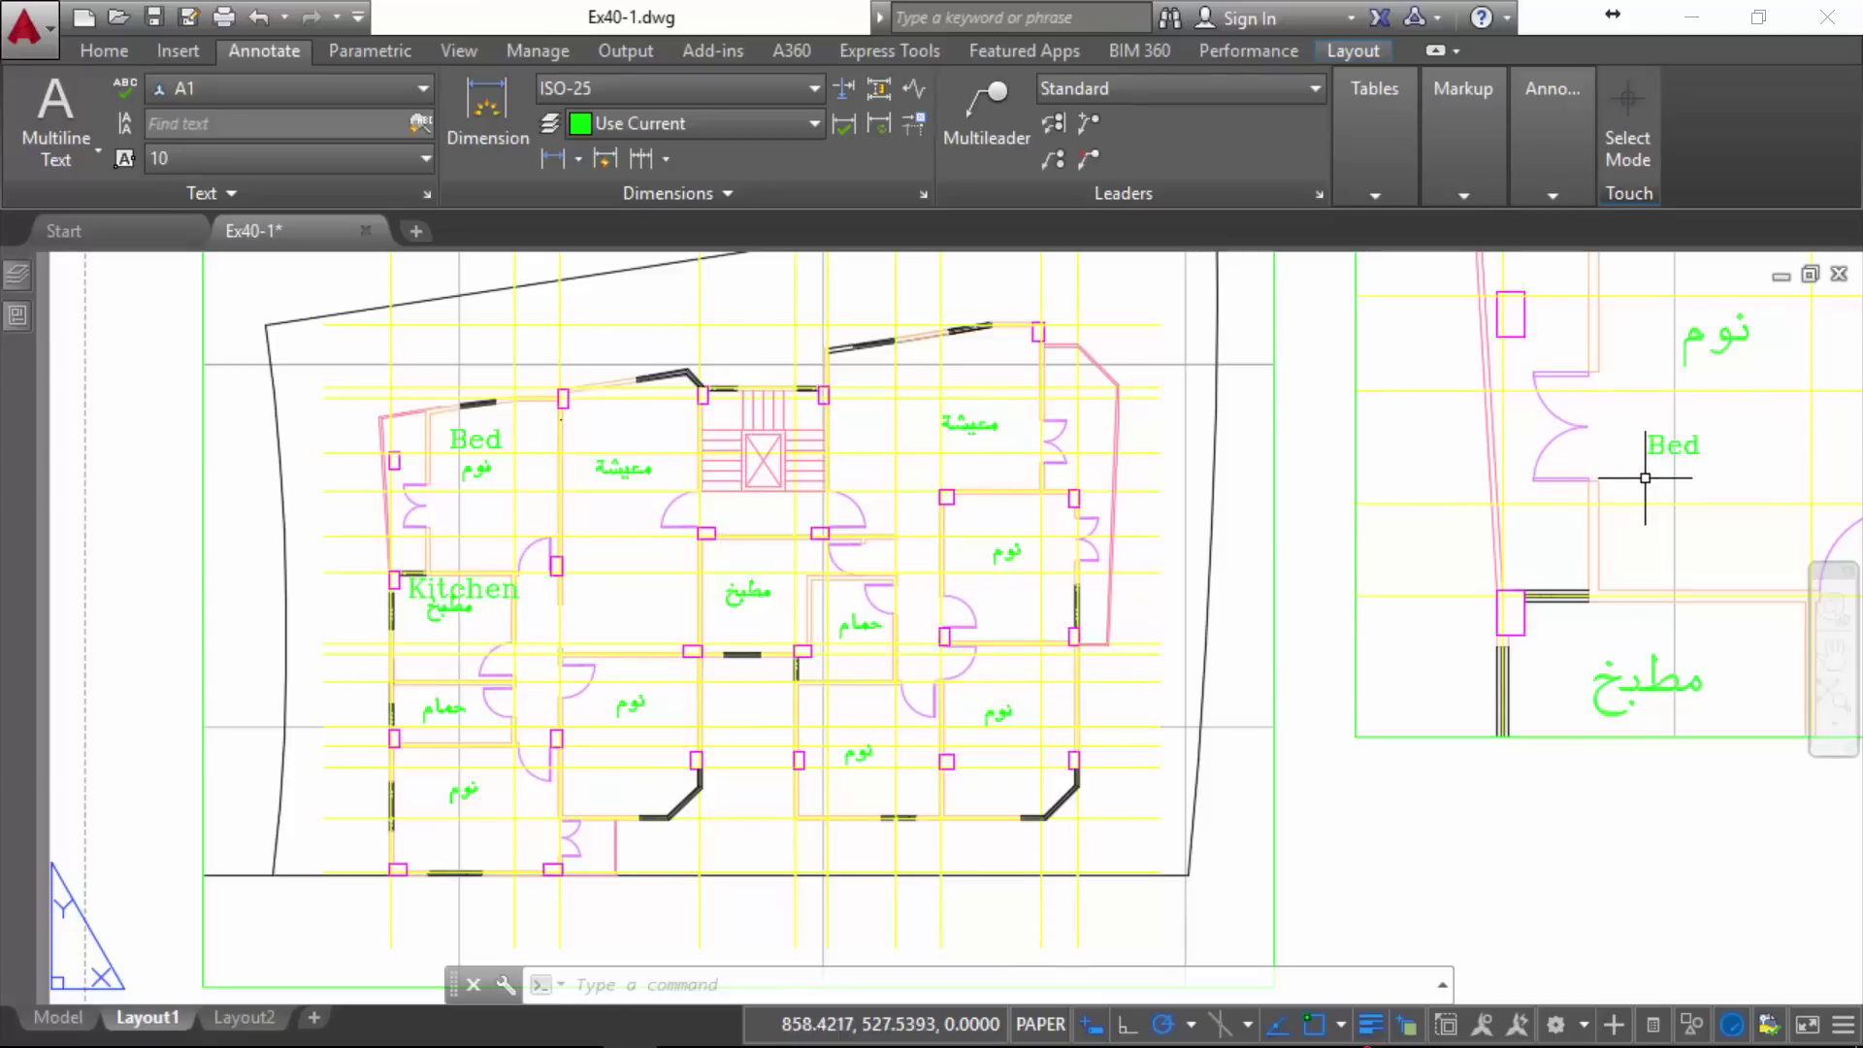
# - Sync Scale Positions so every Bed representation sits above نوم
pyautogui.click(68, 1018)
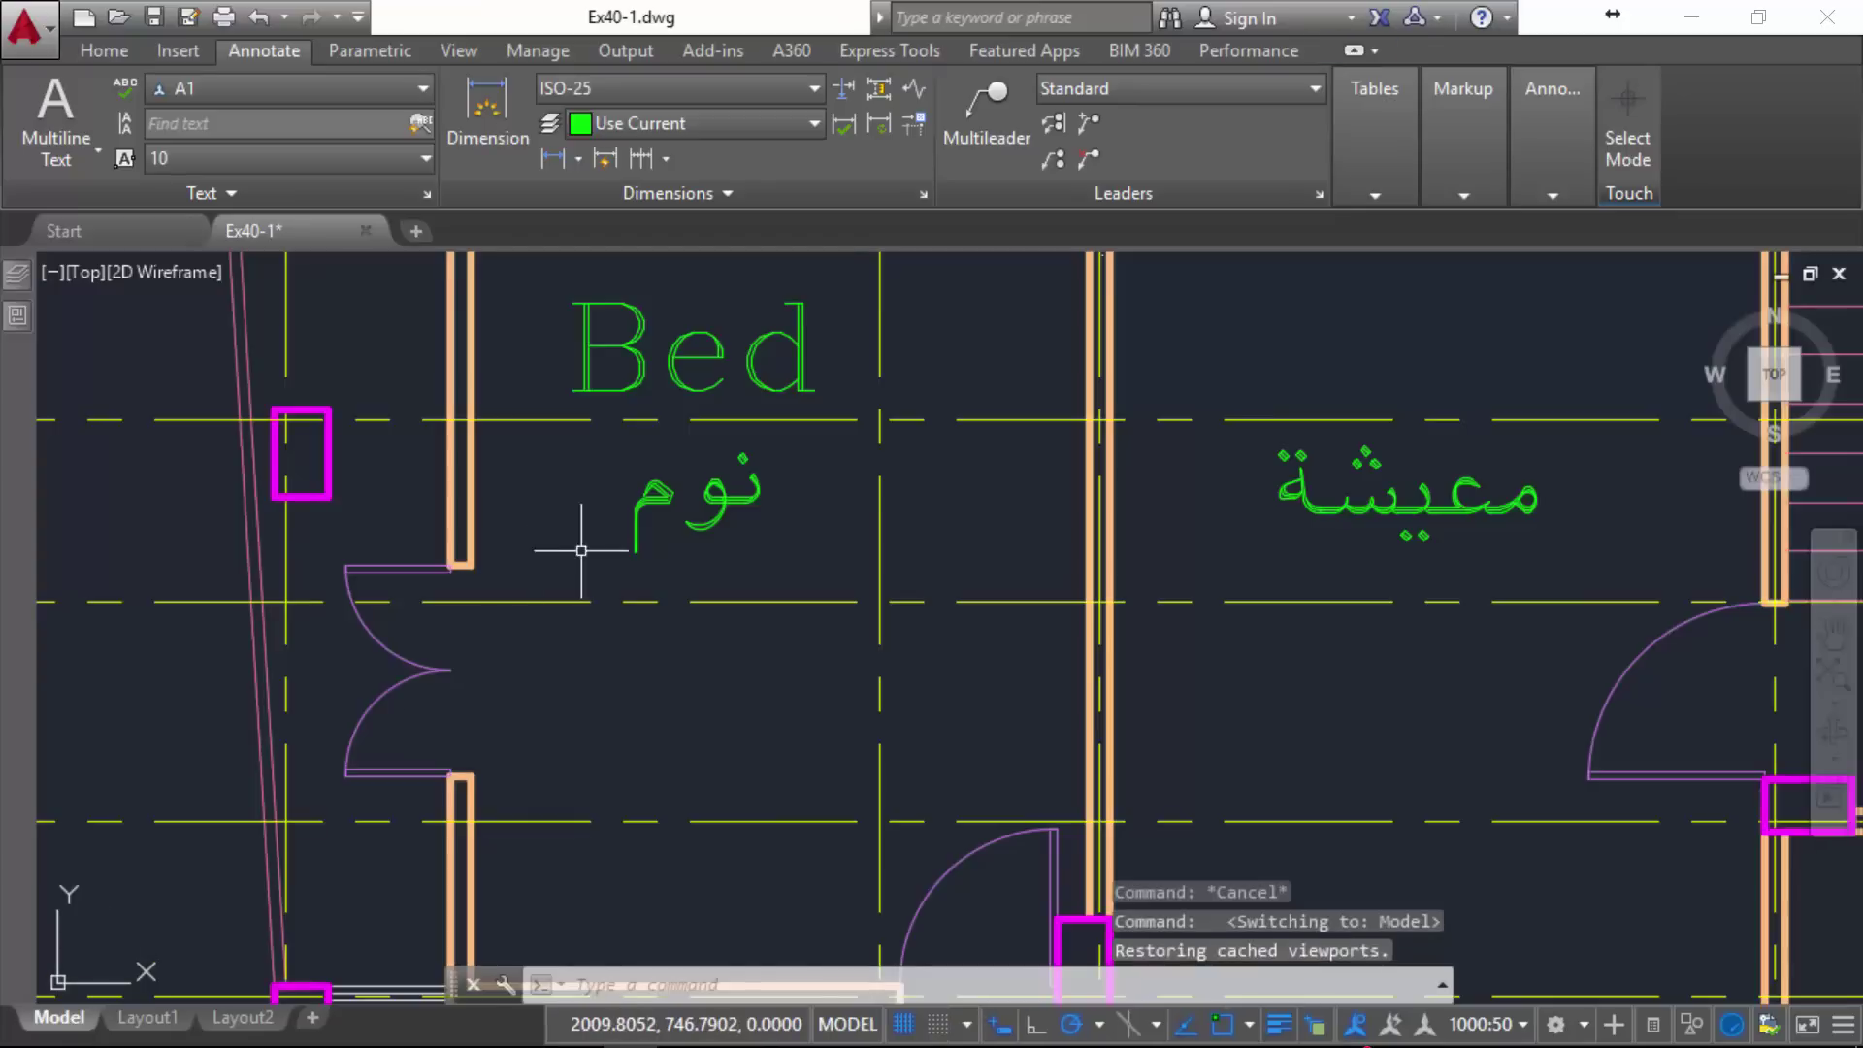
pyautogui.moveTo(570, 528); pyautogui.dragTo(508, 678, button='middle')
pyautogui.click(614, 466)
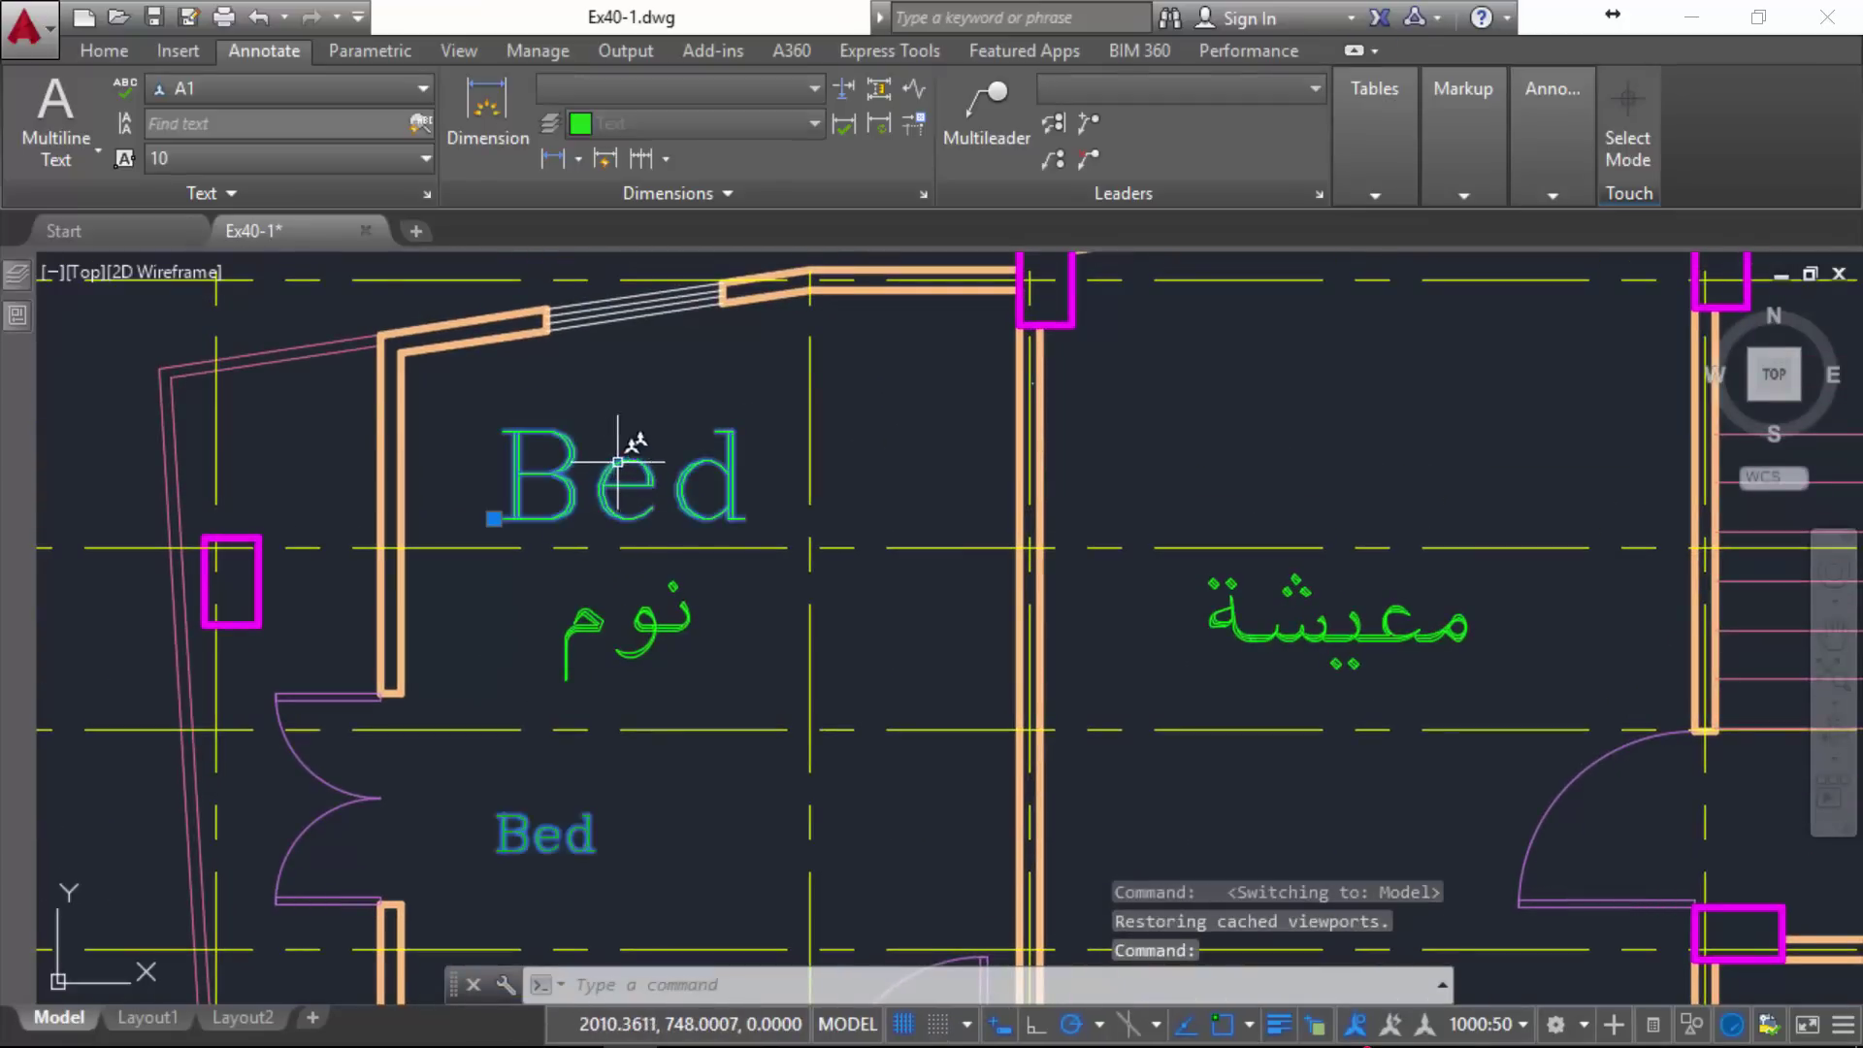
pyautogui.click(1552, 194)
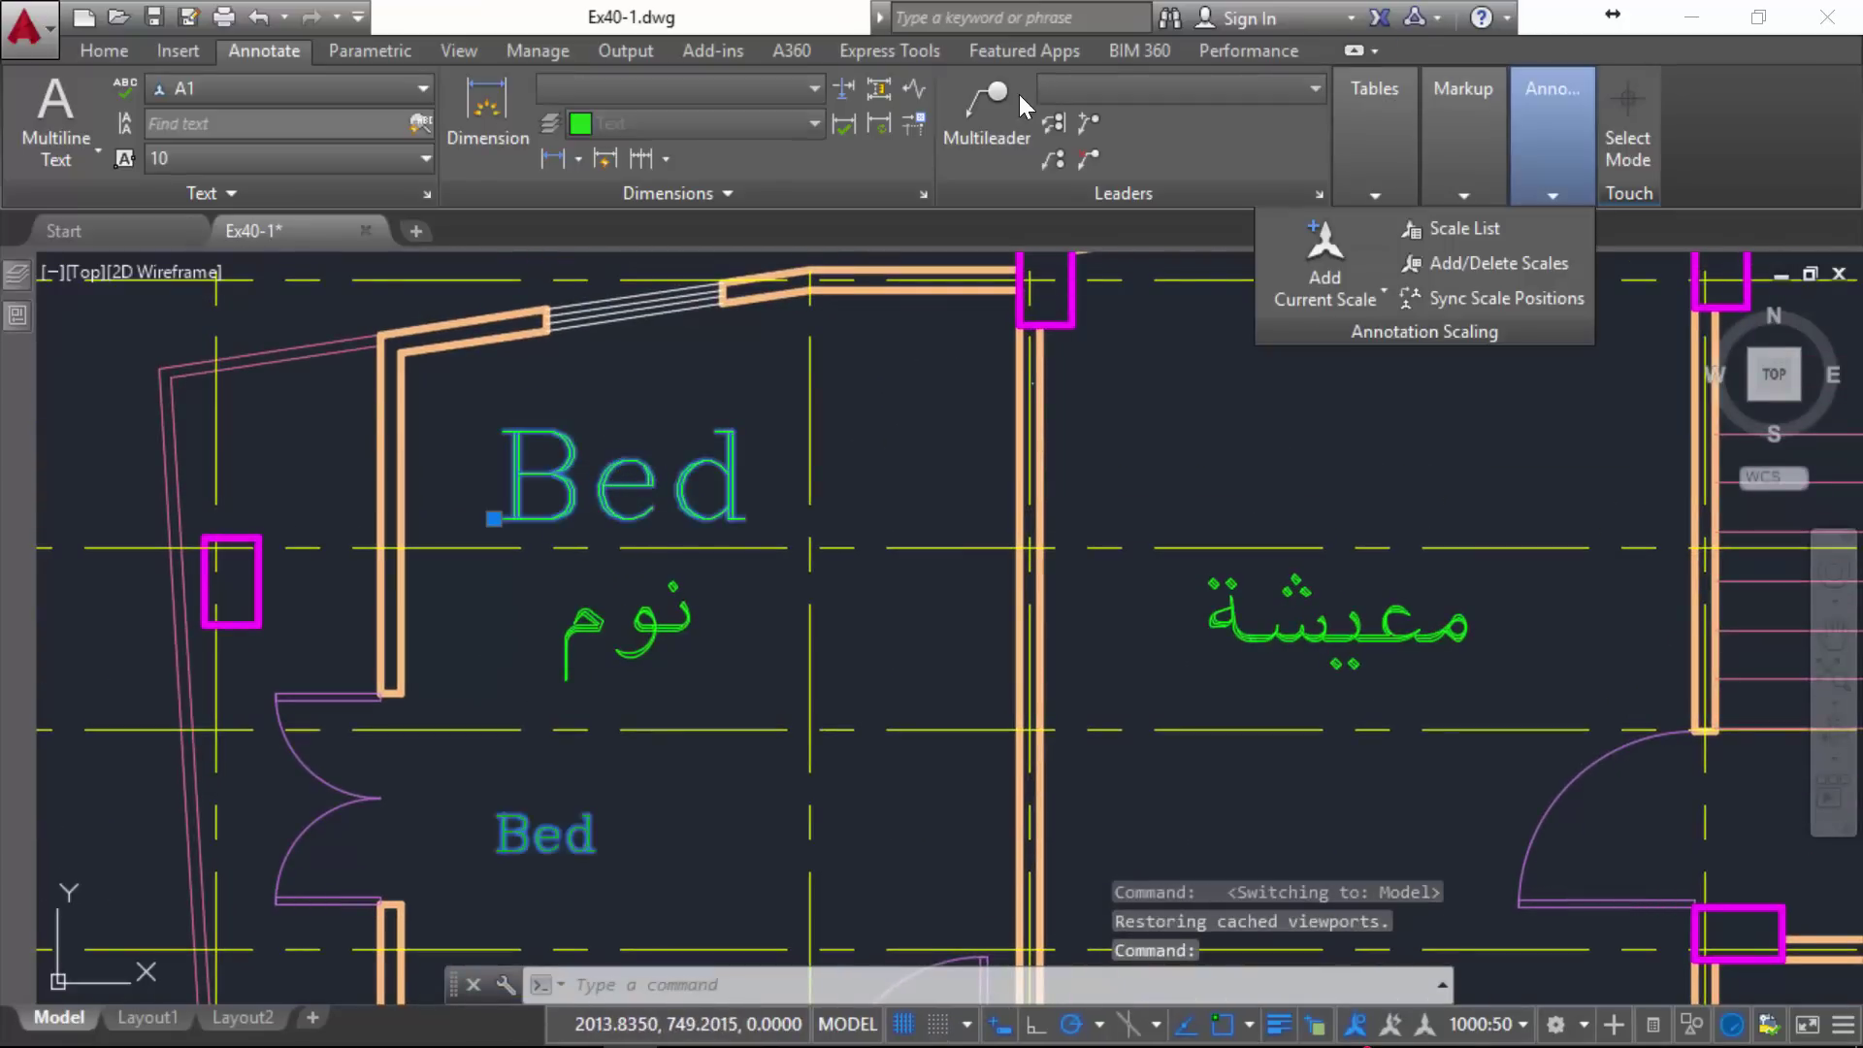
pyautogui.click(1533, 299)
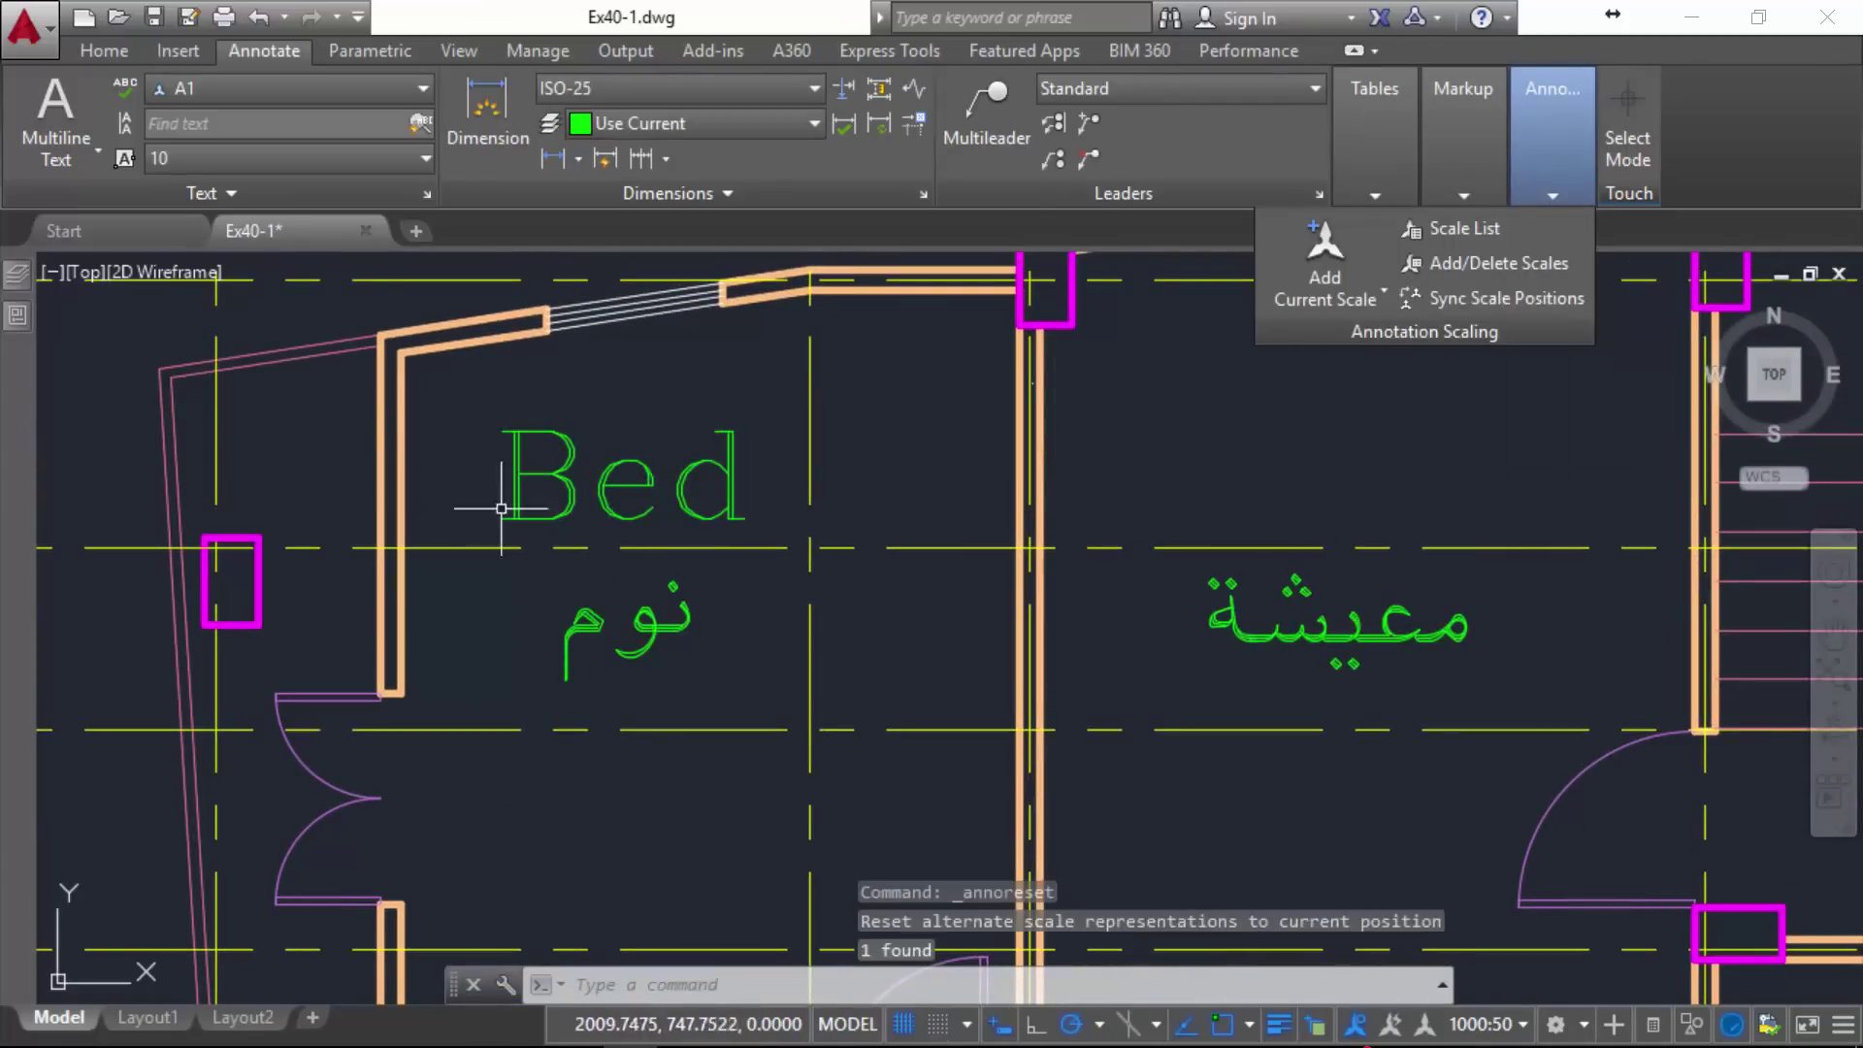
pyautogui.click(543, 500)
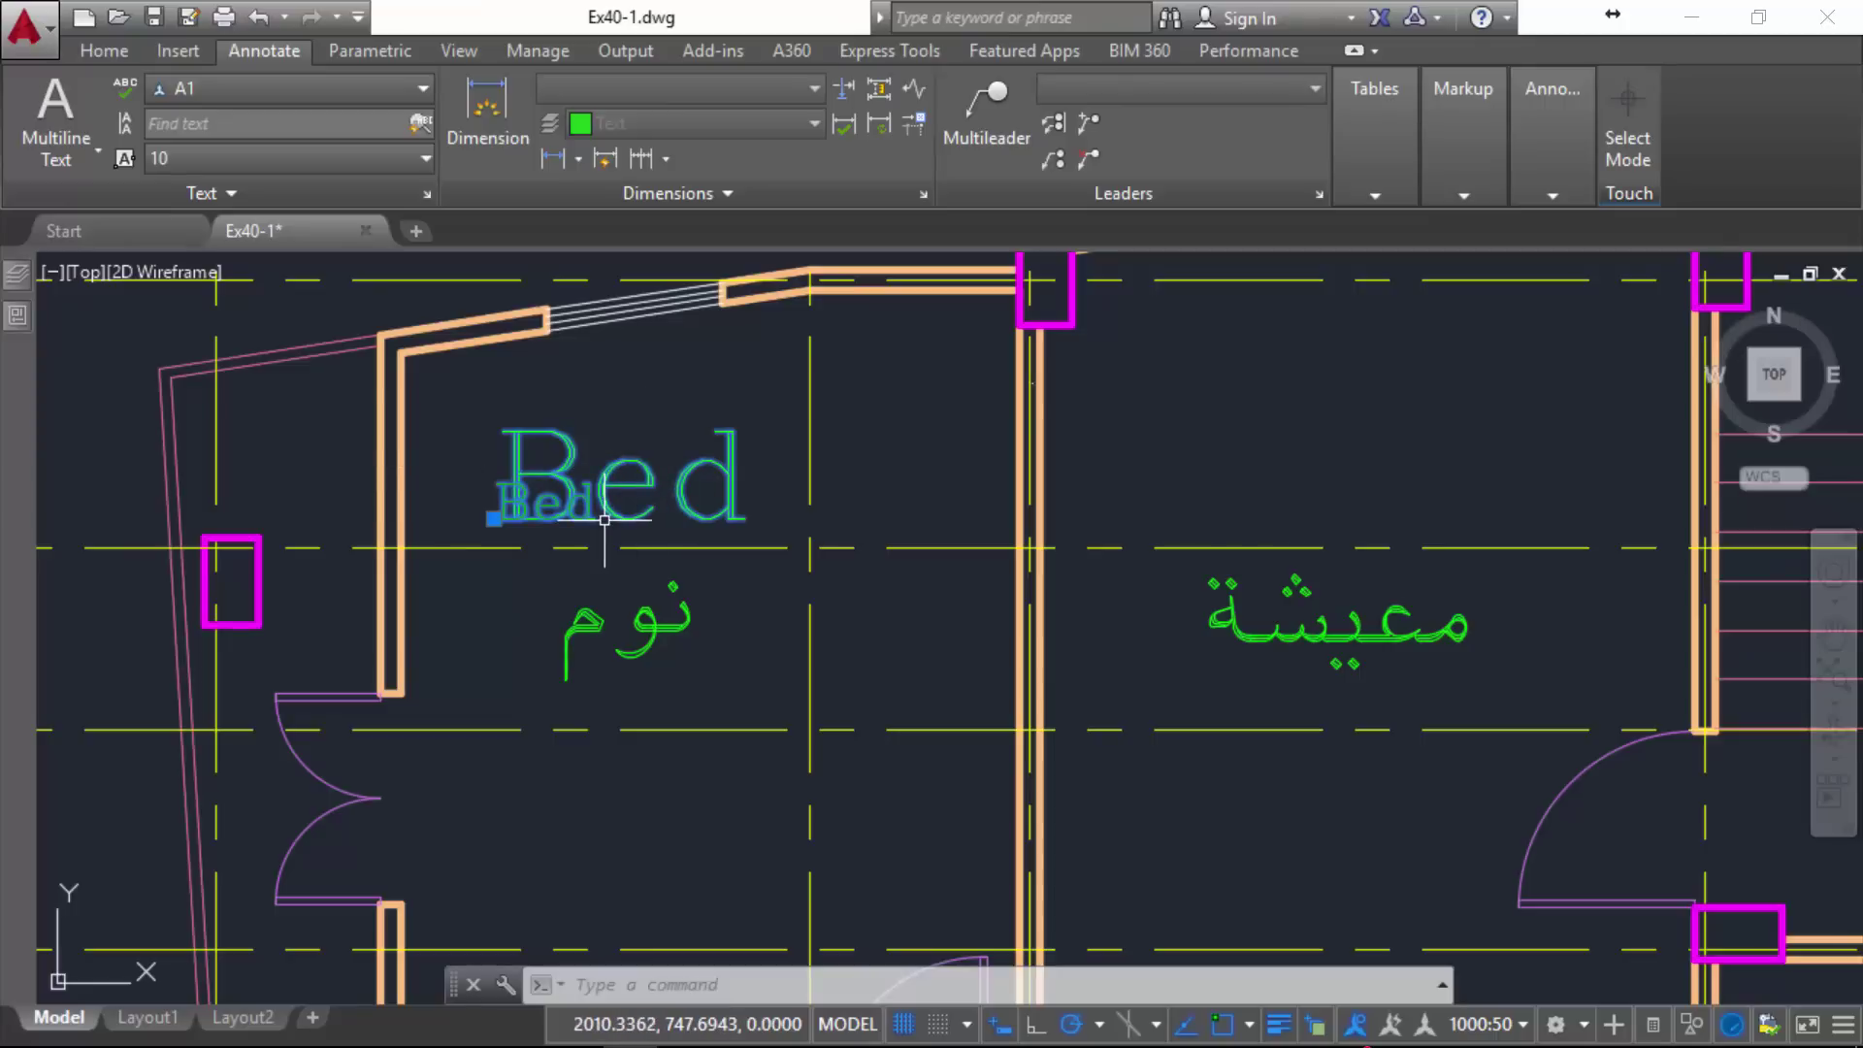
pyautogui.press('Escape')
pyautogui.press('Escape')
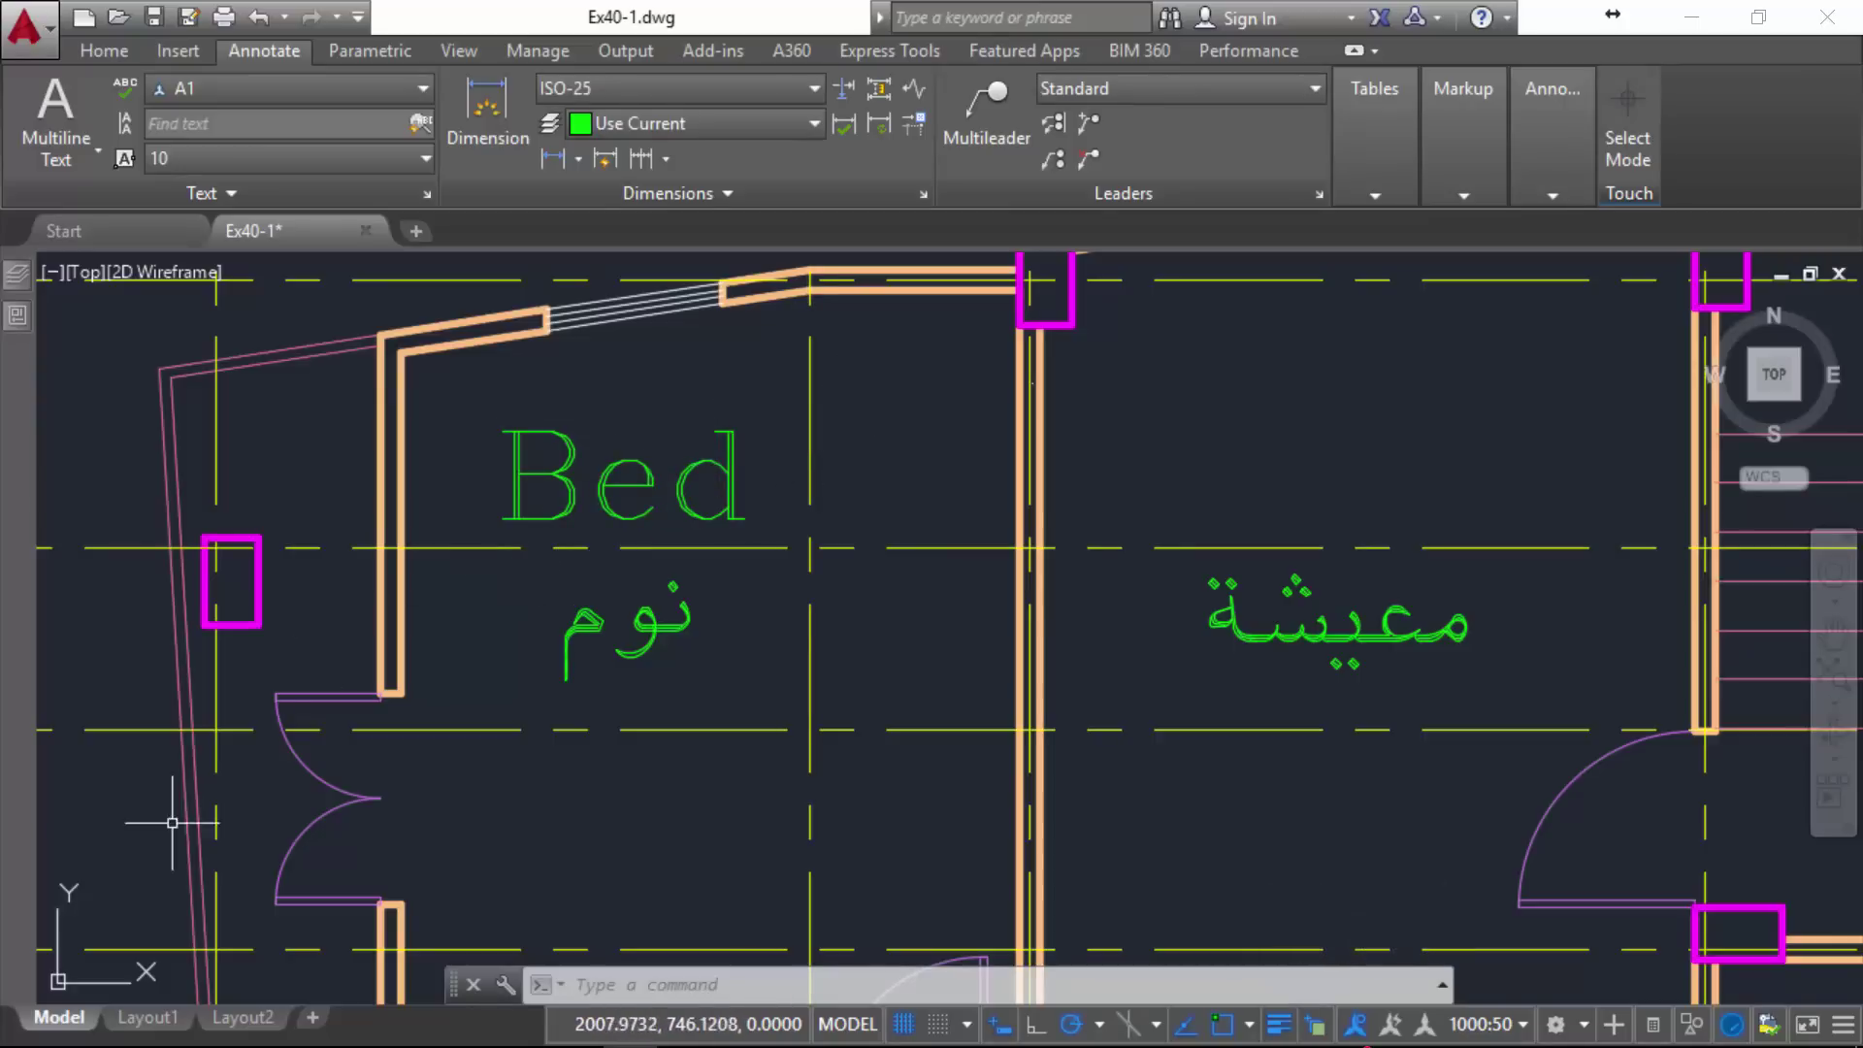
# - Open Layout1 and confirm Bed sits above نوم in both viewports
pyautogui.click(145, 1017)
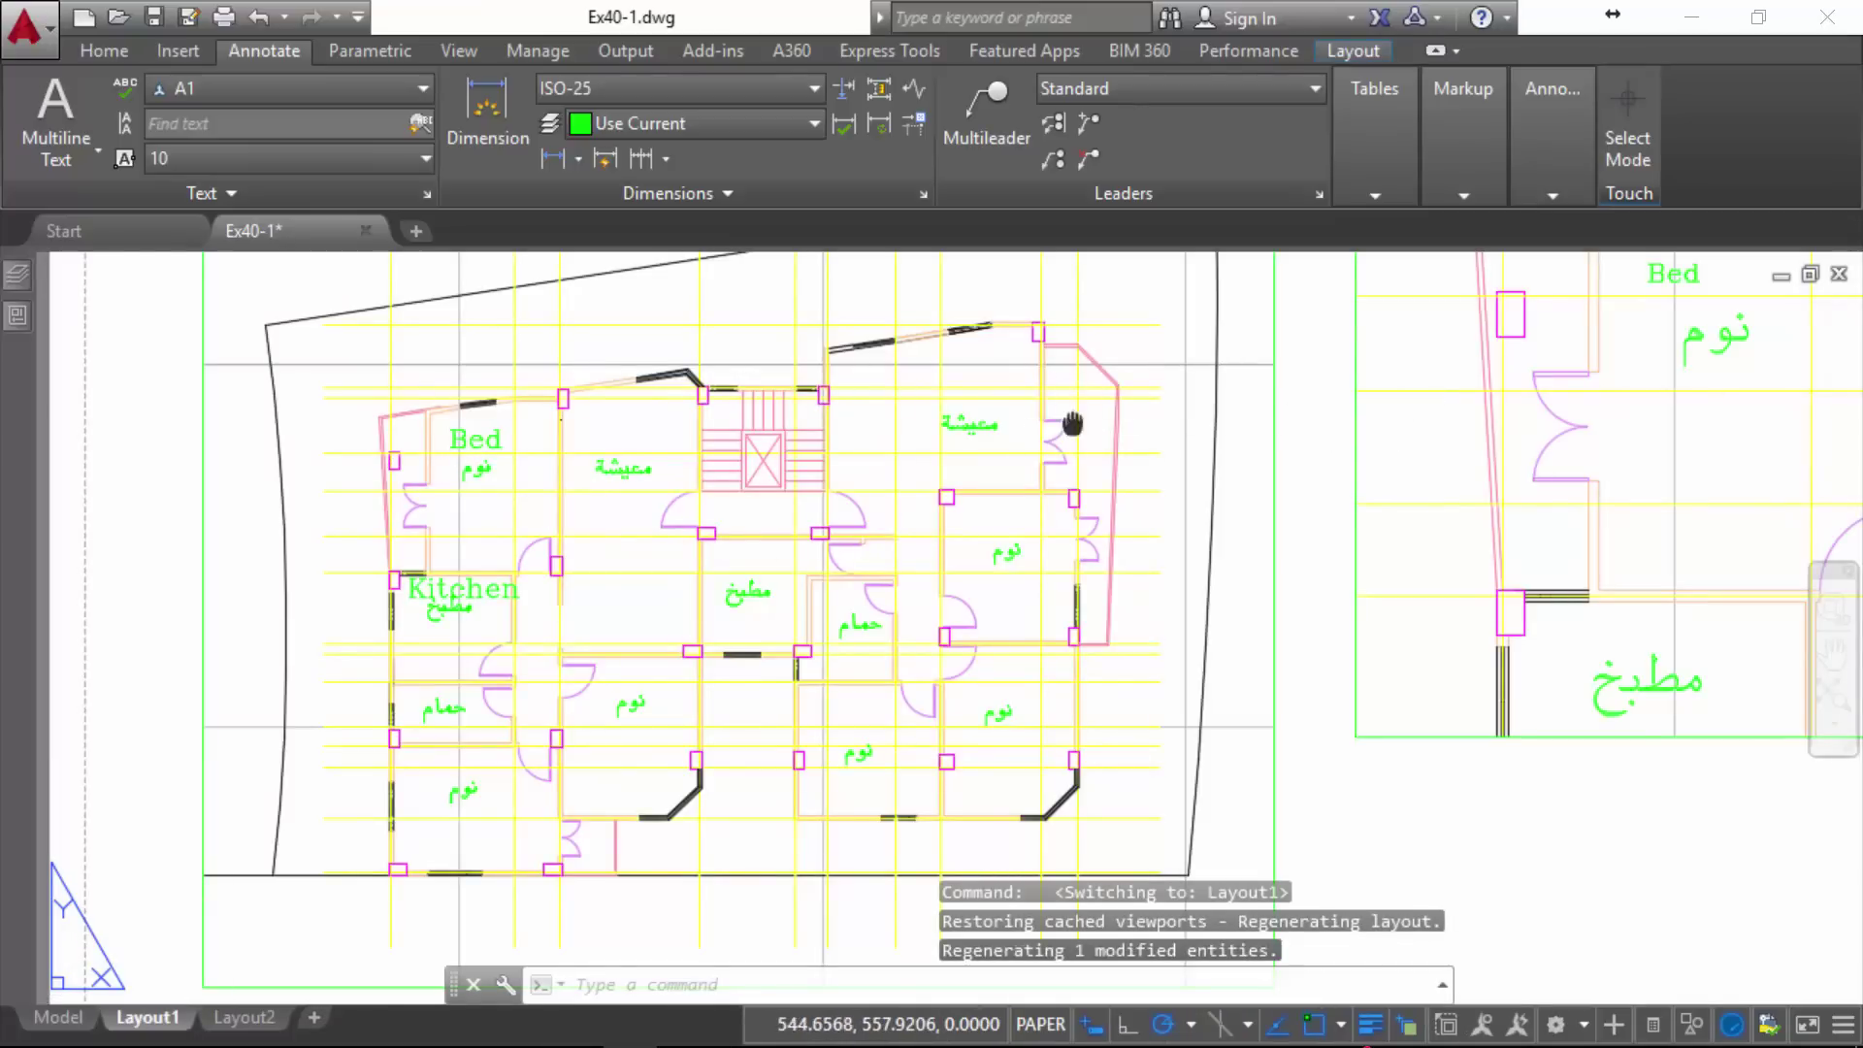
pyautogui.moveTo(1072, 424); pyautogui.dragTo(890, 491, button='middle')
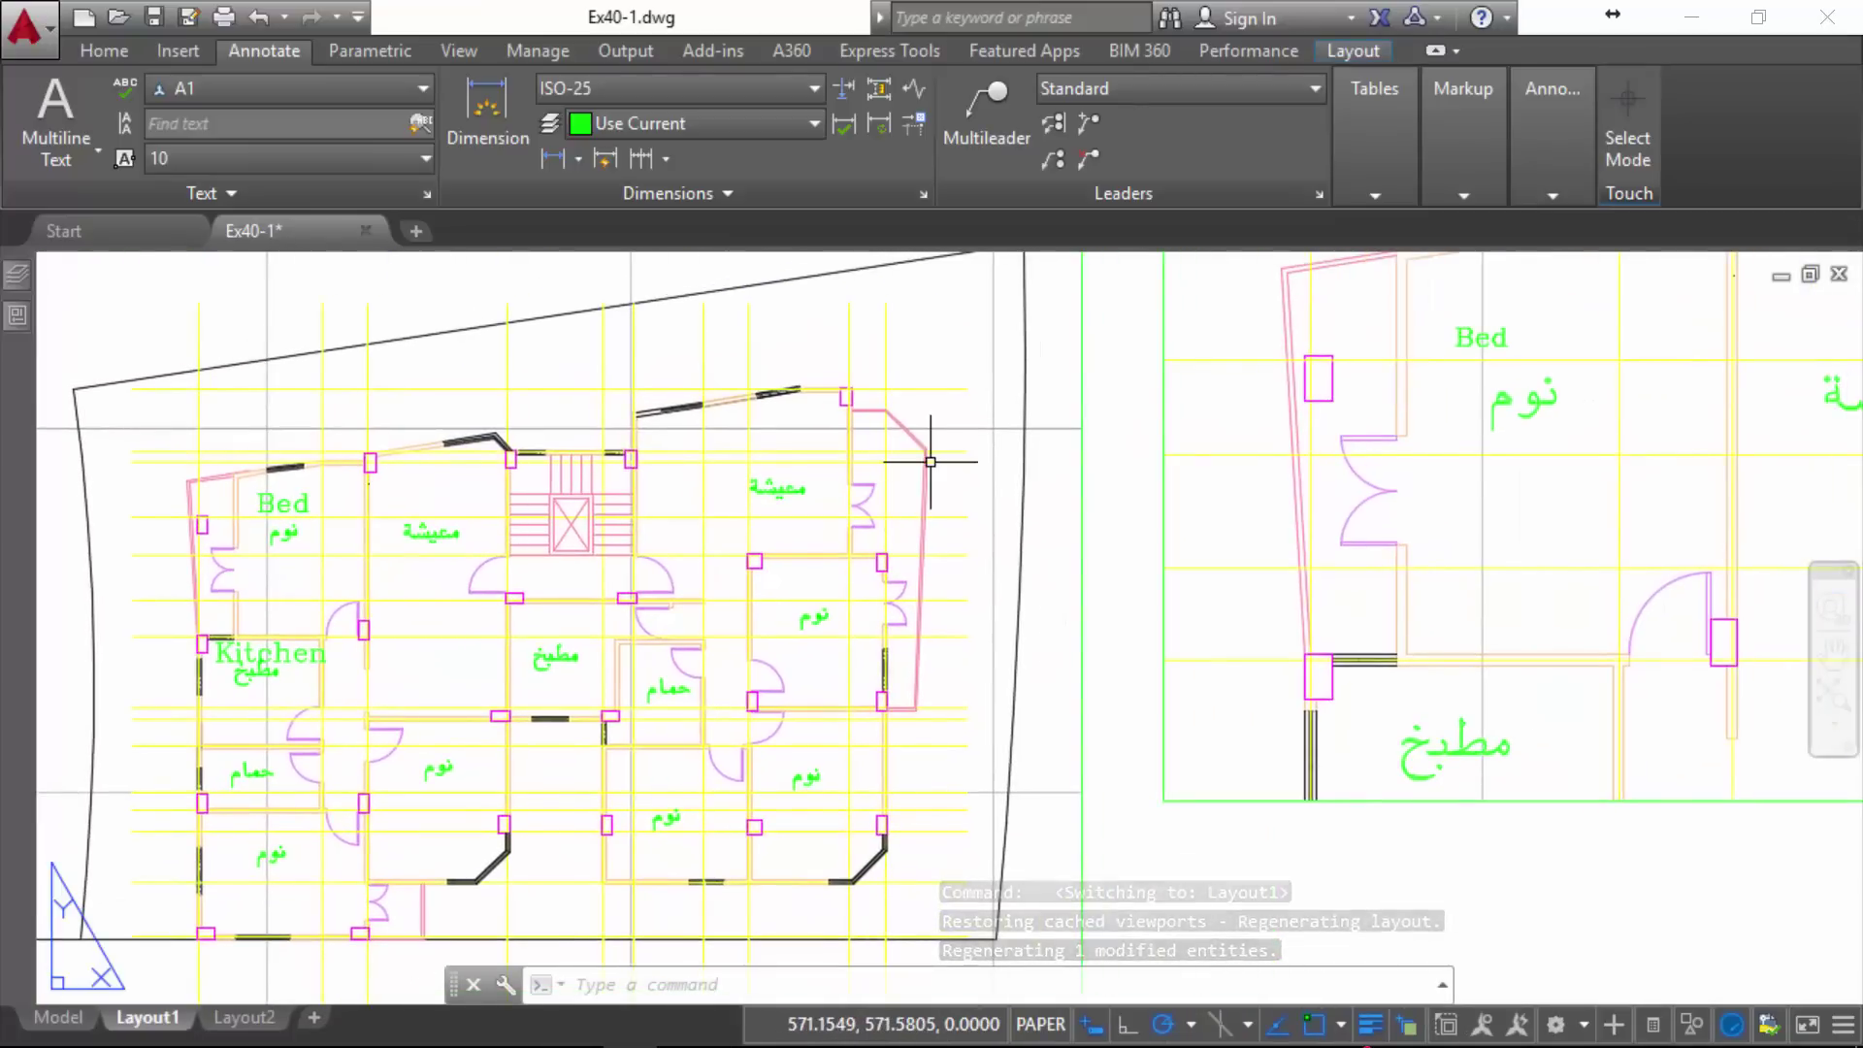